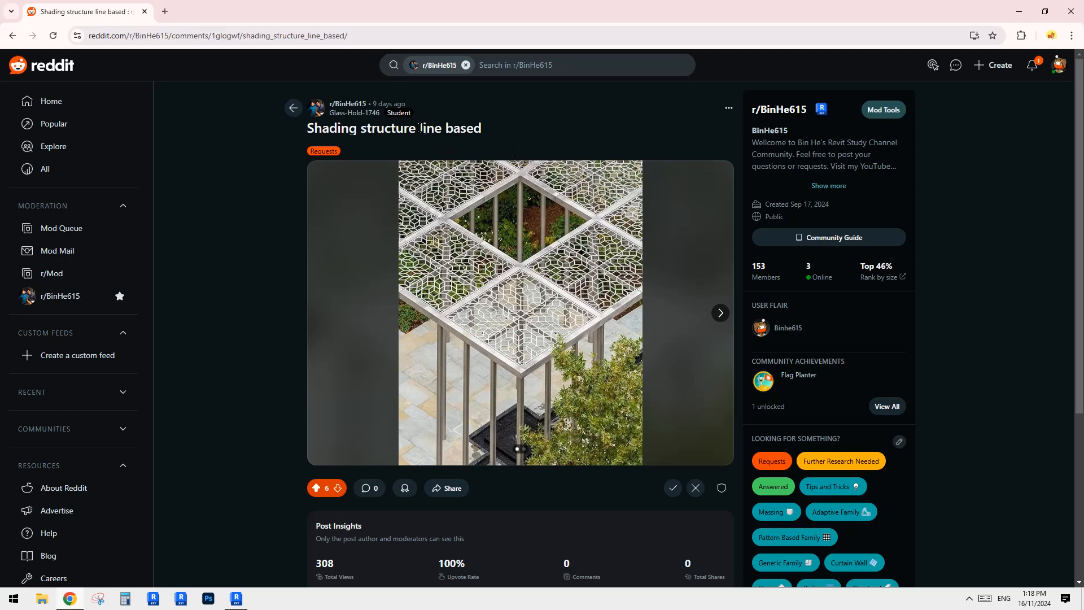
Examine the reference photos in the 'Shading structure line based' post.
left_click_drag(420, 128, 495, 127)
left_click(496, 125)
left_click_drag(422, 128, 490, 130)
left_click(489, 129)
left_click(720, 313)
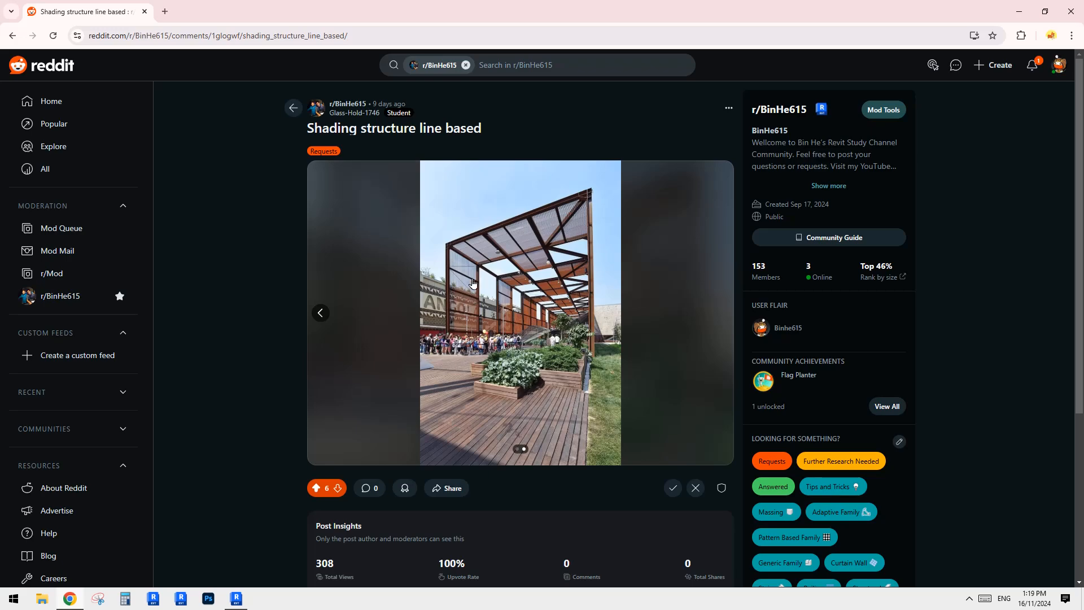
left_click(321, 314)
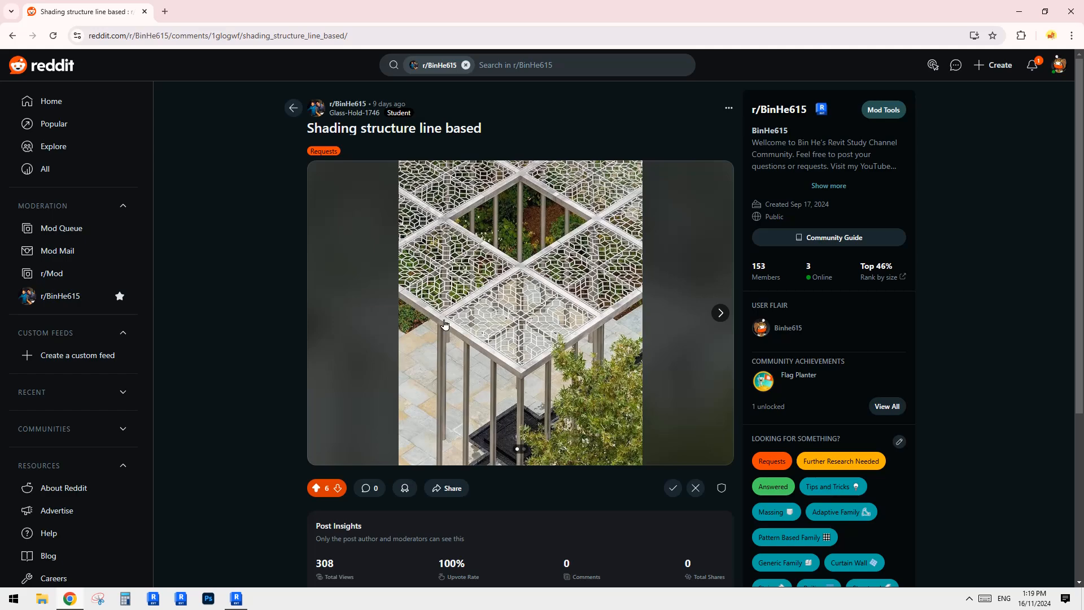
Create a new family from the Metric Generic Model template.
left_click(236, 598)
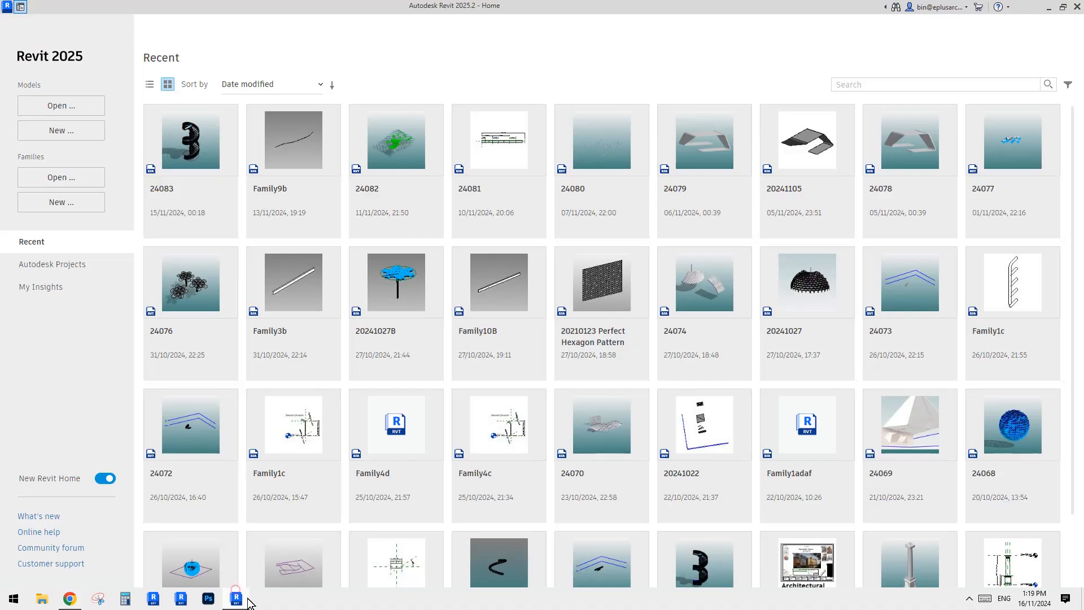
left_click(60, 210)
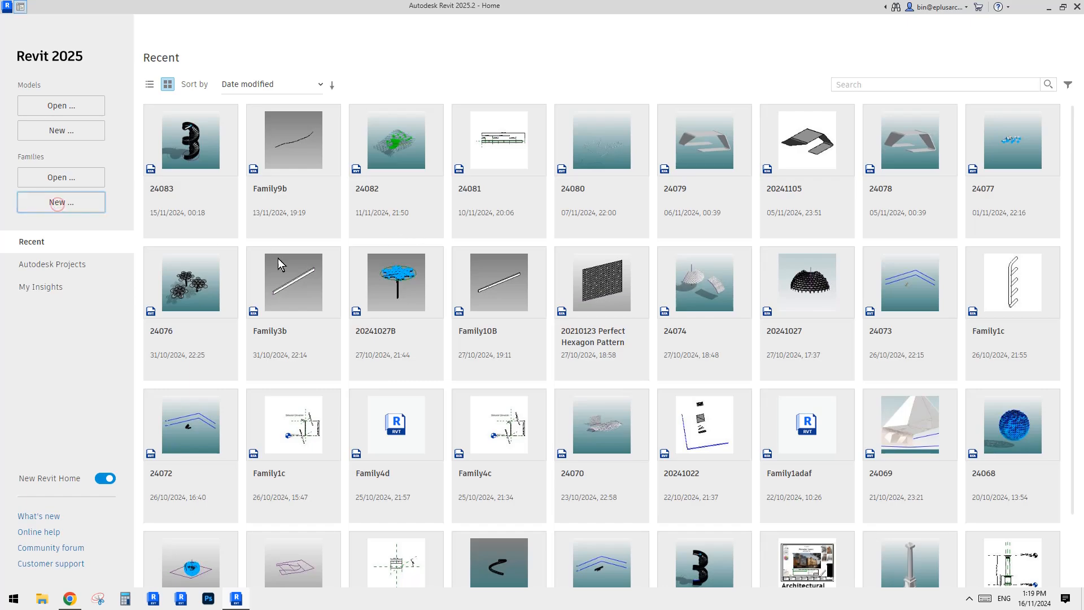
left_click_drag(740, 315, 740, 338)
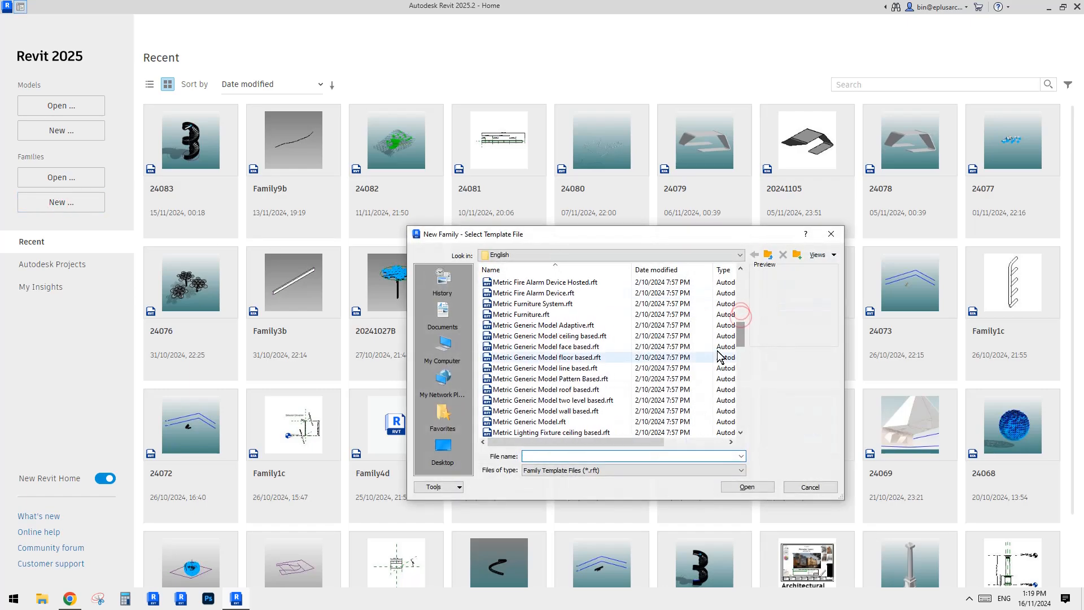
left_click(529, 421)
left_click(754, 491)
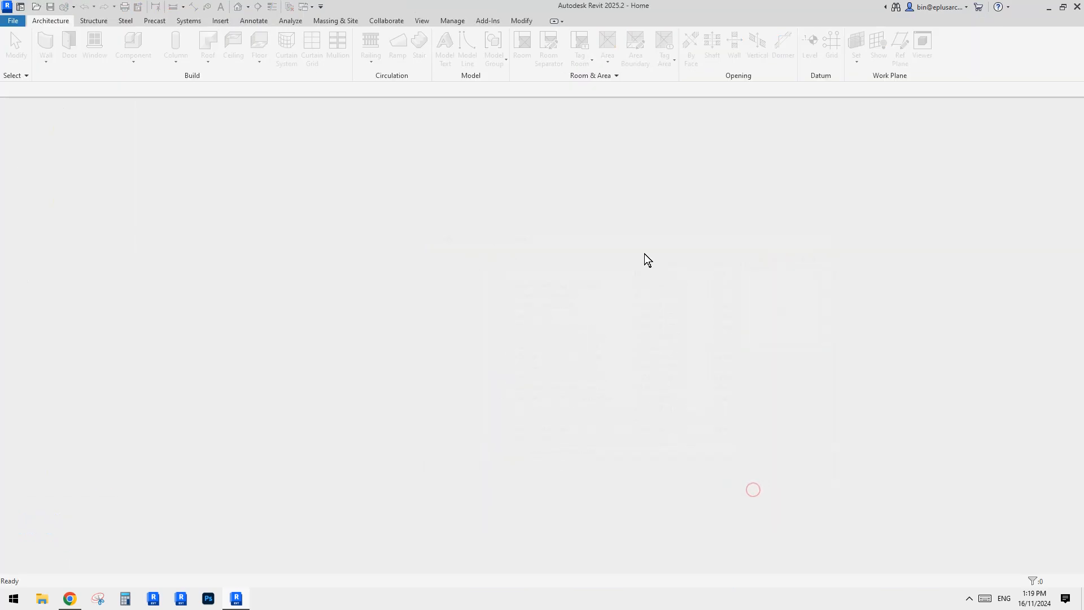
left_click(70, 598)
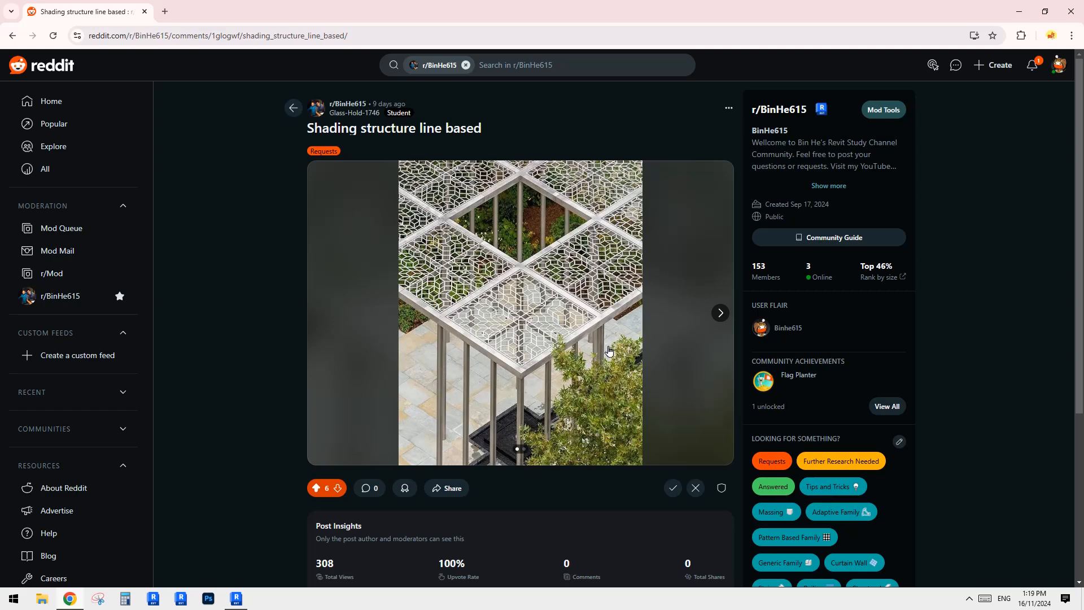
key("alt+Tab")
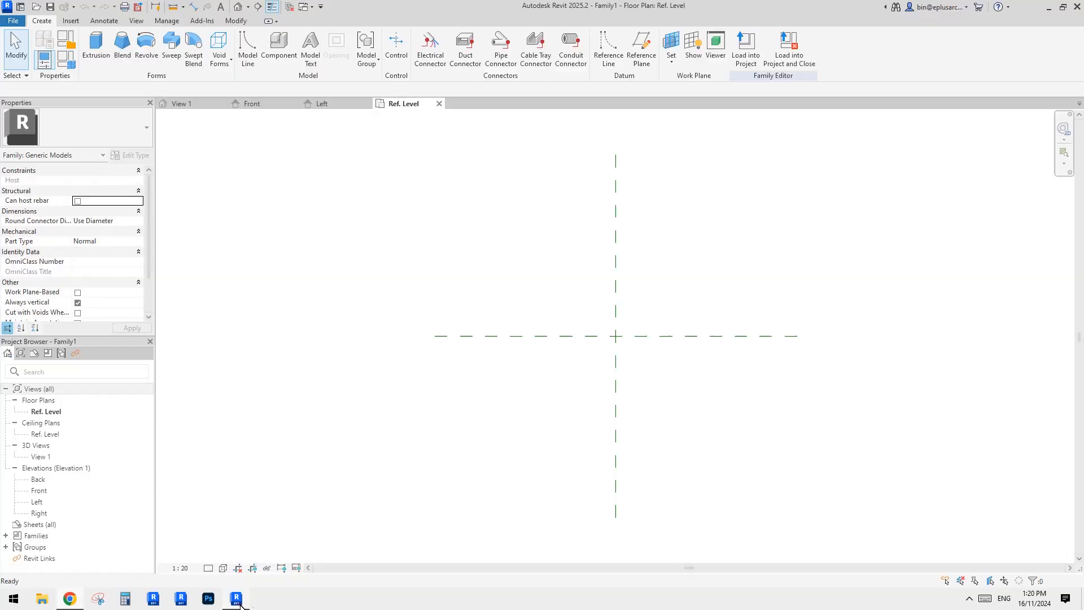
left_click(69, 598)
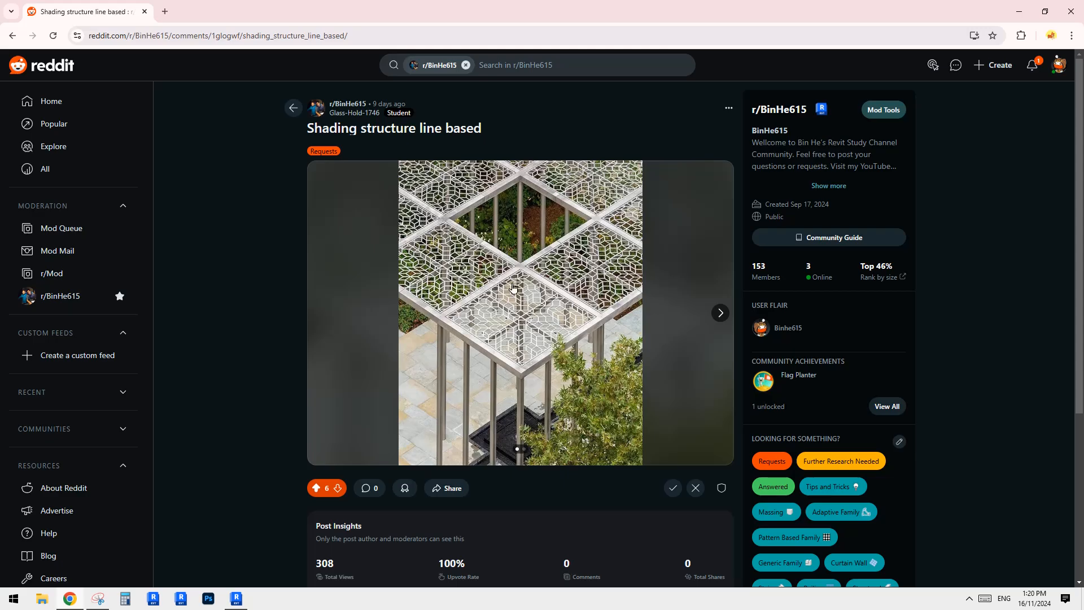
left_click(238, 596)
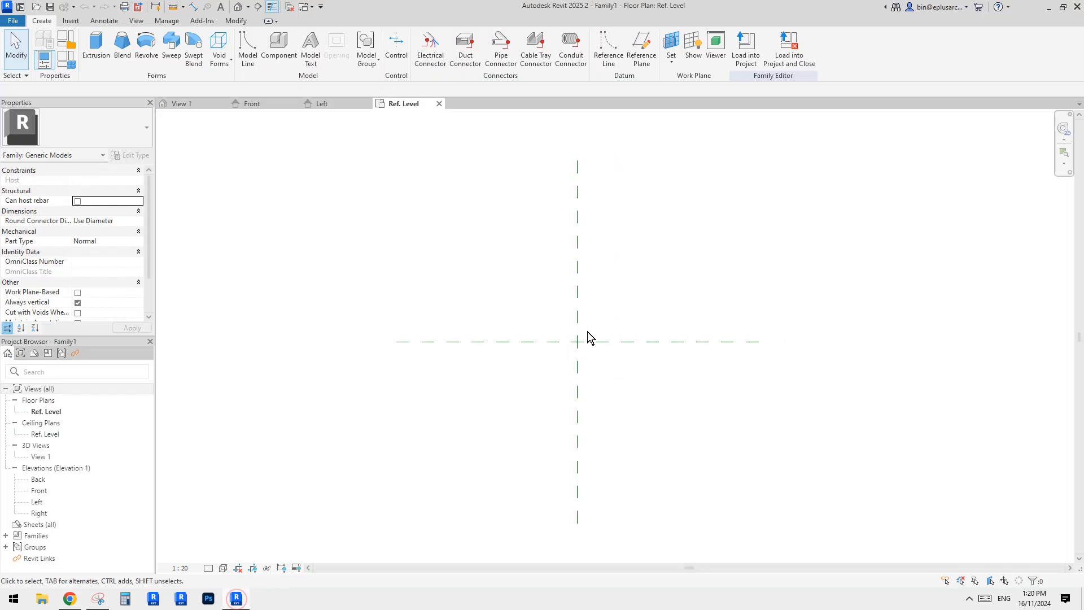
Draw a vertical reference plane left of the center plane and mirror a copy across the center plane.
key("r")
key("p")
left_click(513, 263)
left_click(513, 452)
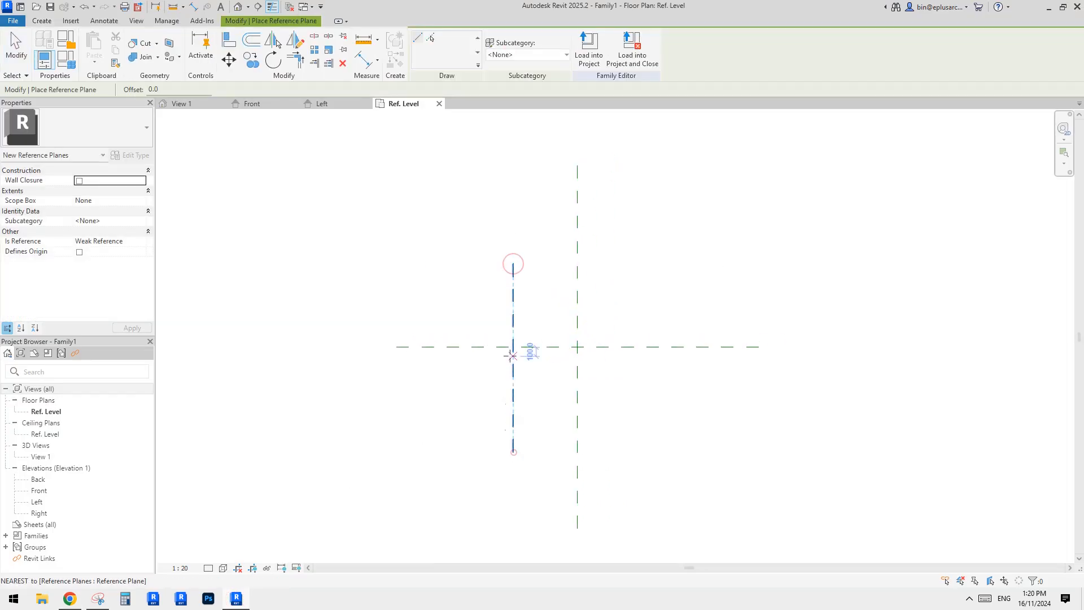
key("Escape")
key("Escape")
left_click(512, 303)
mouse_move(590, 313)
middle_mouse_down()
mouse_move(578, 318)
mouse_move(603, 309)
middle_mouse_up()
key("m")
key("m")
left_click(563, 290)
key("Escape")
Draw a horizontal reference plane above the center plane and mirror a copy across the center plane.
key("r")
key("p")
left_click(678, 322)
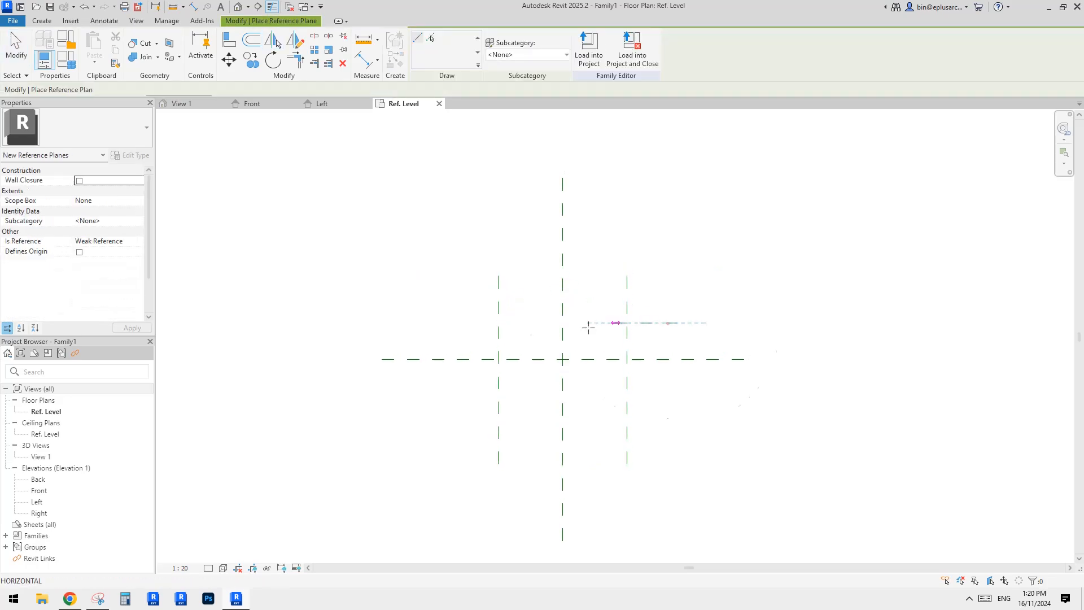
left_click(464, 326)
key("Escape")
key("Escape")
left_click(536, 323)
middle_click_drag(545, 329, 534, 324)
key("m")
key("m")
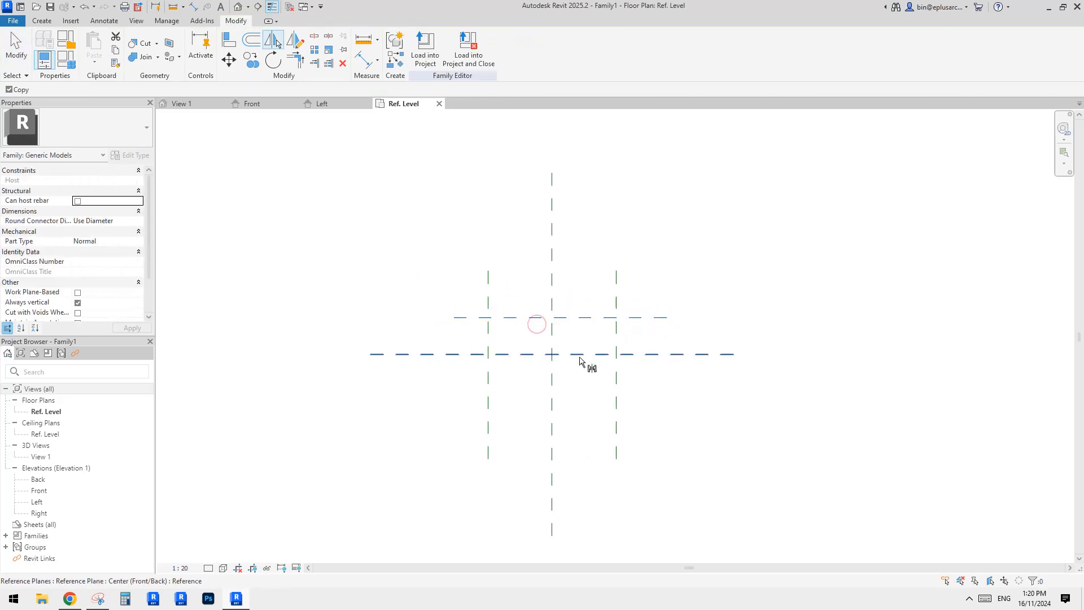
left_click(580, 356)
key("Escape")
Dimension the three horizontal reference planes and make the segments equal.
key("d")
key("i")
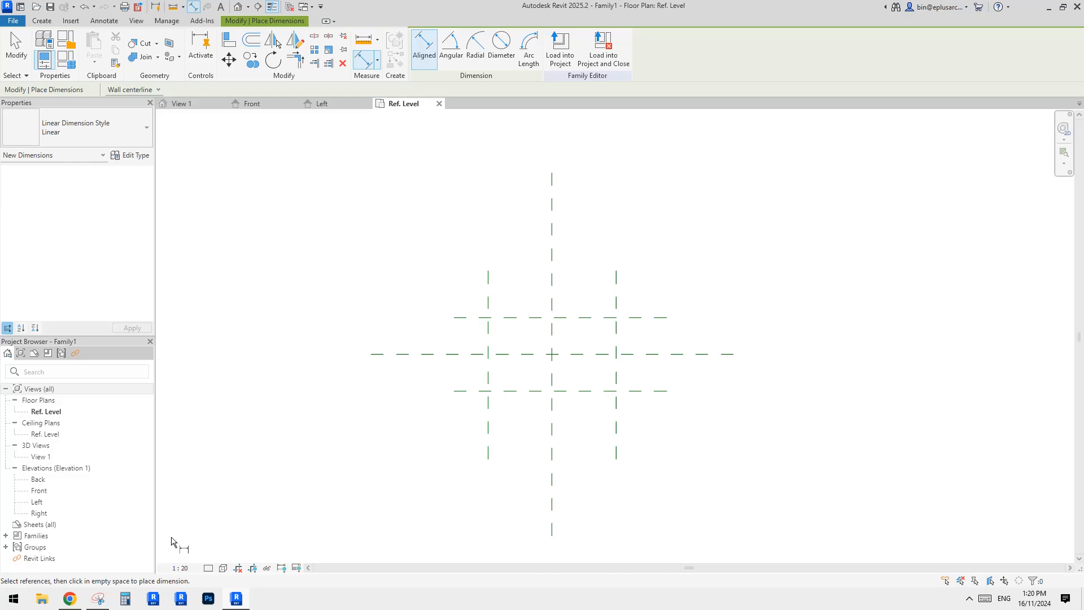
left_click(73, 600)
left_click(236, 599)
left_click(590, 318)
left_click(595, 354)
left_click(595, 390)
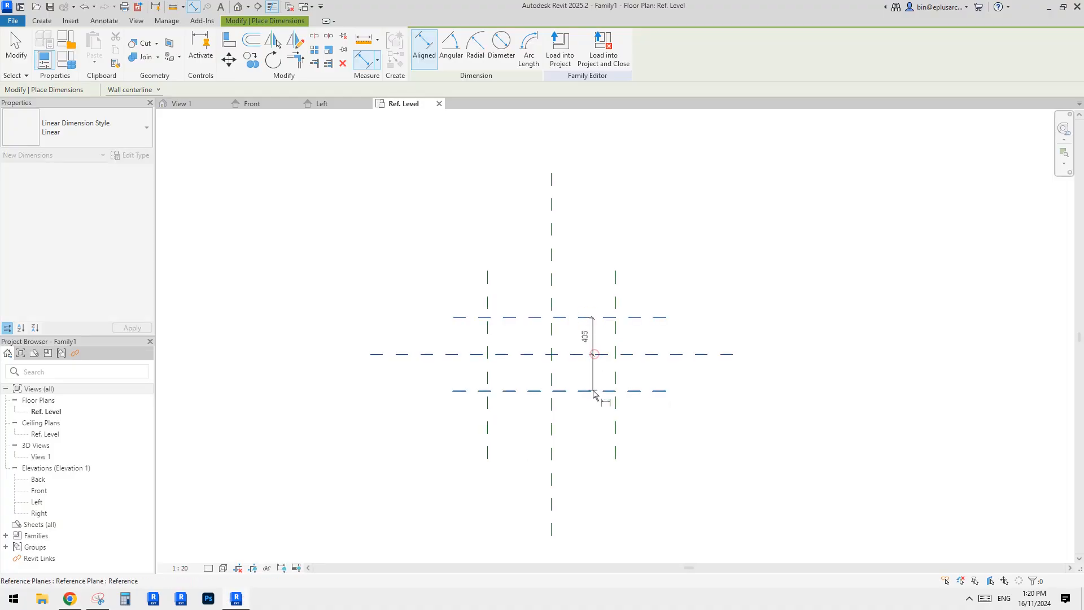
left_click(658, 361)
left_click(615, 296)
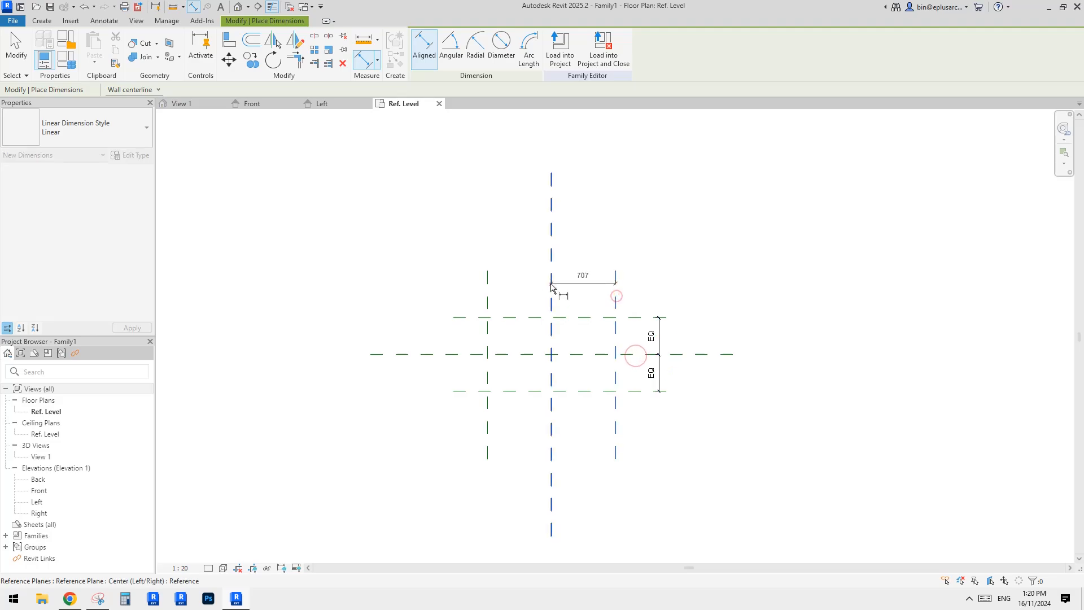
Dimension the three vertical reference planes and make the segments equal.
left_click(551, 283)
left_click(484, 284)
left_click(517, 247)
key("Escape")
left_click(586, 285)
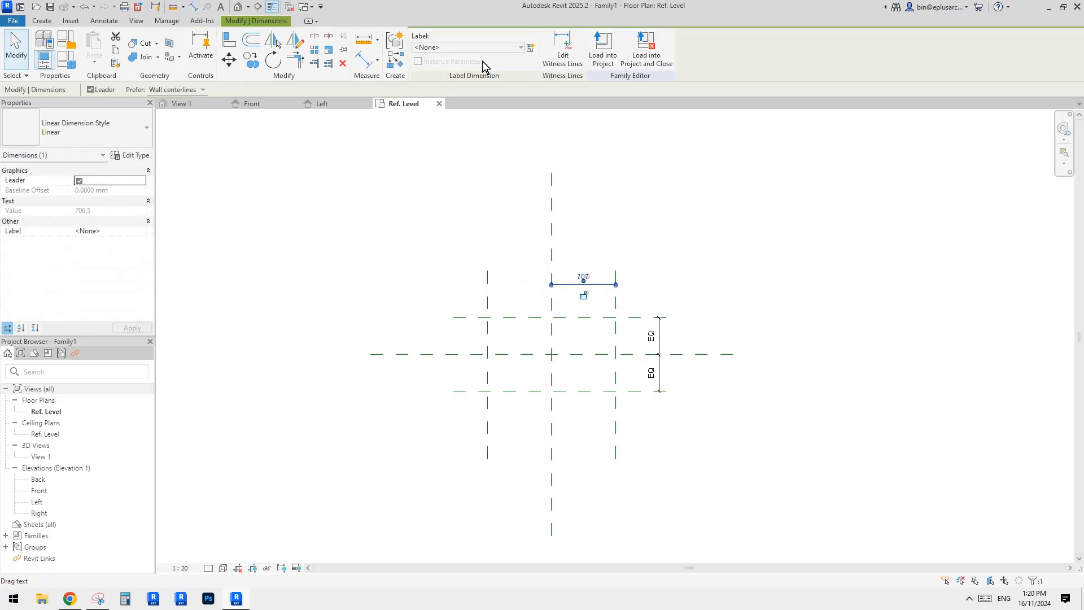
left_click(563, 49)
left_click(485, 279)
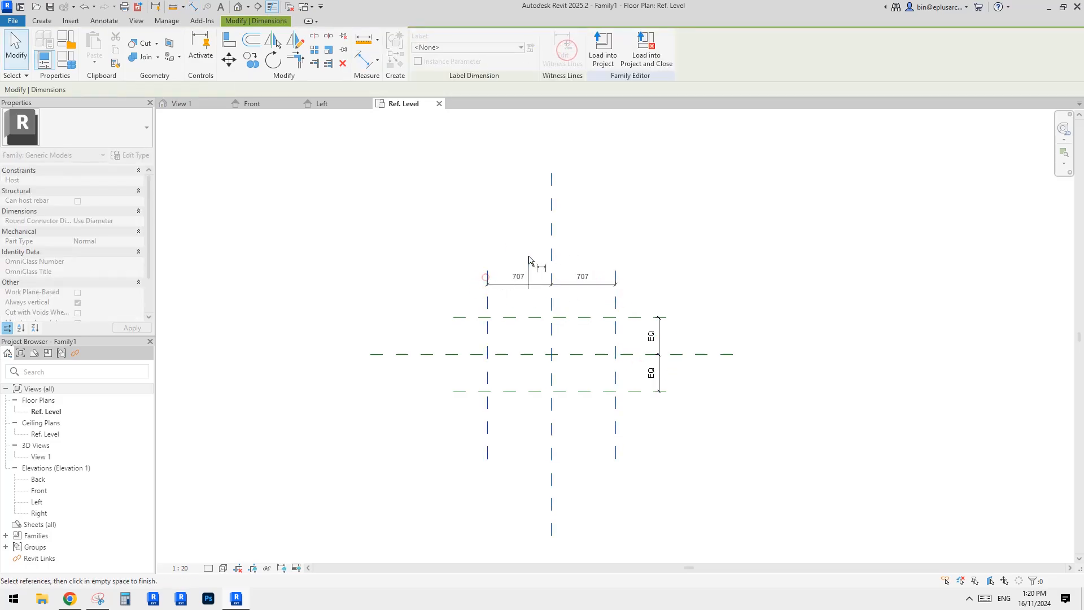
left_click(584, 246)
left_click(549, 260)
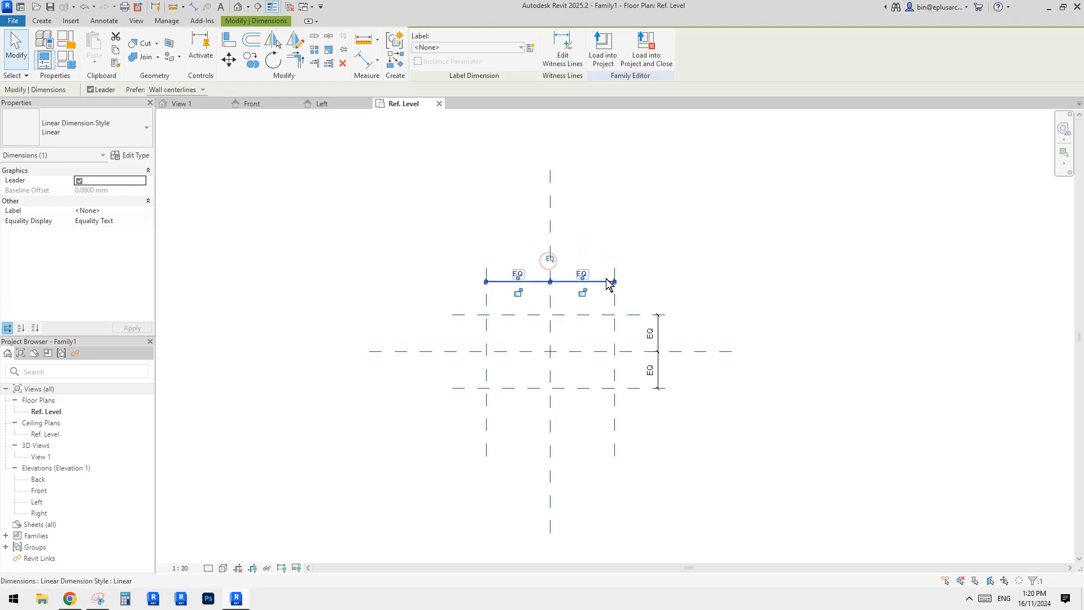
left_click(615, 308)
middle_click_drag(615, 306, 608, 309)
Add overall dimensions between the outer vertical planes and between the outer horizontal planes.
key("d")
key("i")
left_click(608, 309)
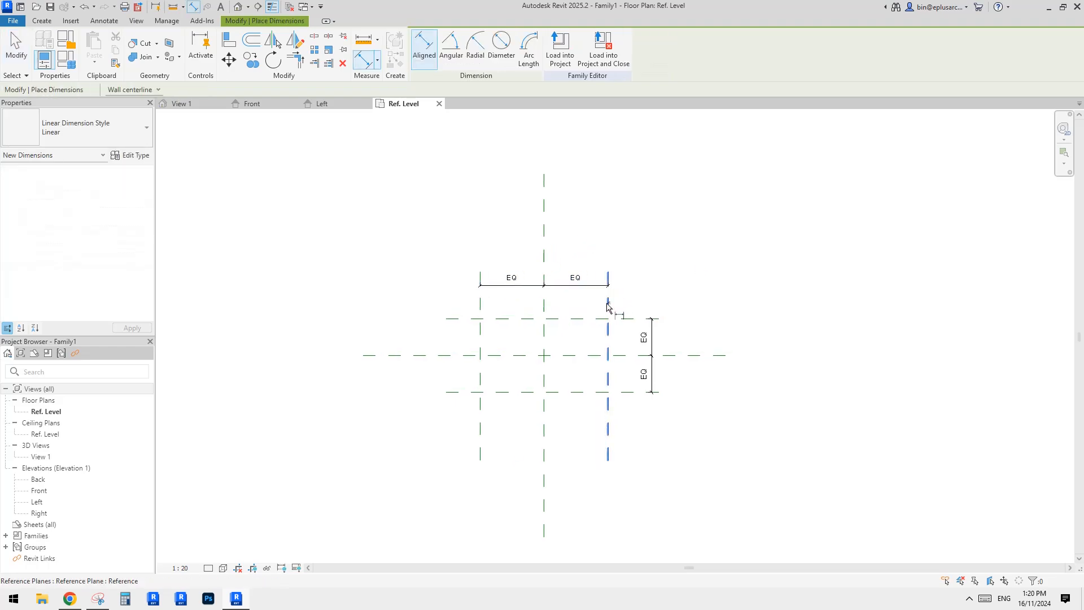
left_click(481, 309)
left_click(501, 246)
left_click(599, 319)
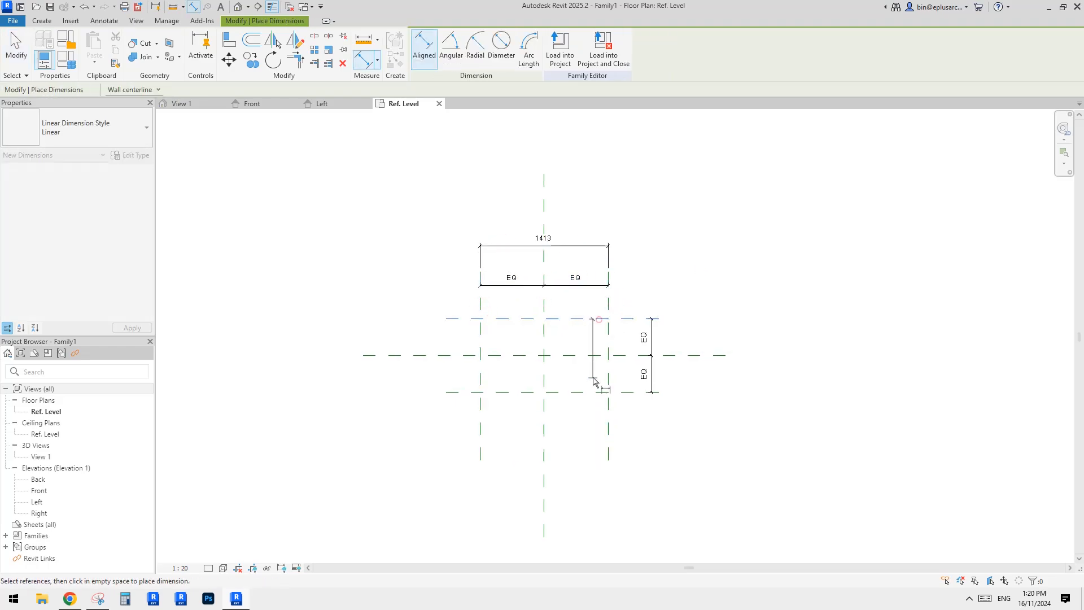
left_click(591, 392)
left_click(687, 380)
key("Escape")
Label both overall dimensions with a new type parameter named w.
left_click(689, 374)
left_click(607, 286, "ctrl")
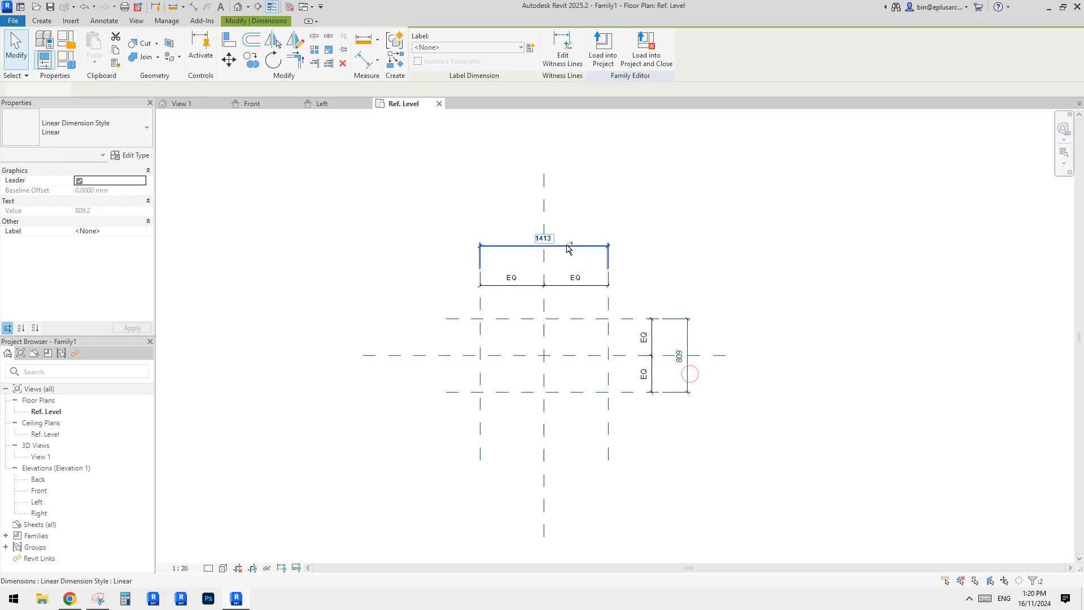
left_click(530, 47)
type("w")
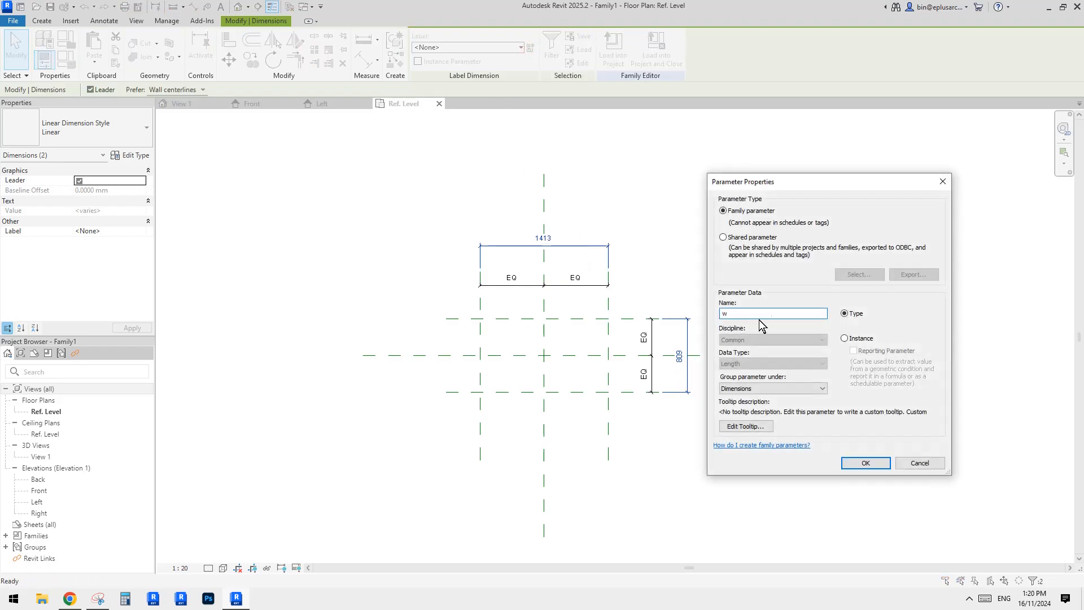
left_click(864, 464)
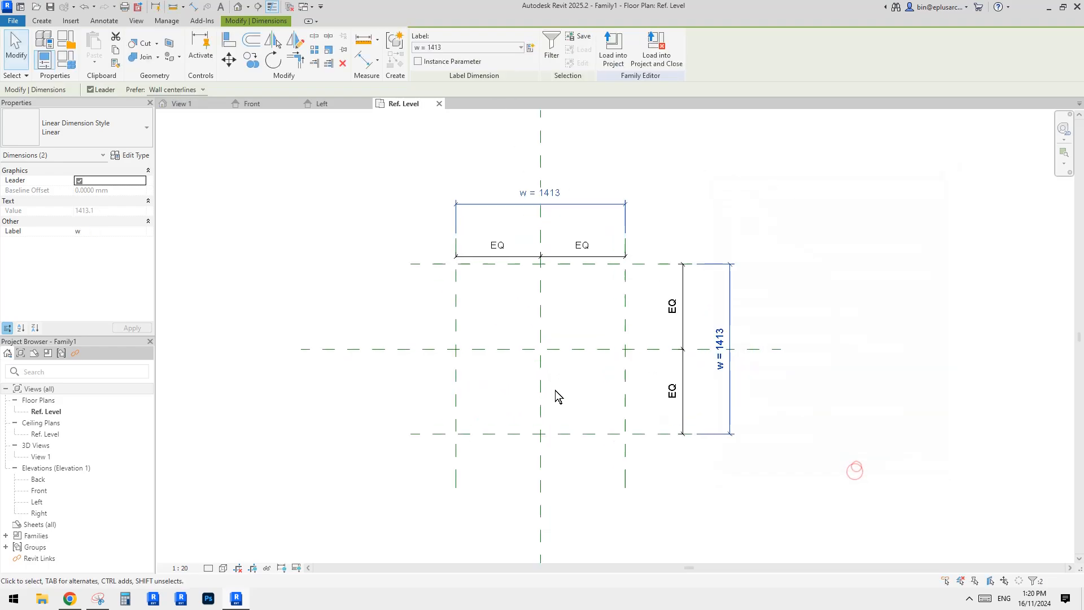
Set the right reference plane's offset from the center plane to 500.
left_click(625, 448)
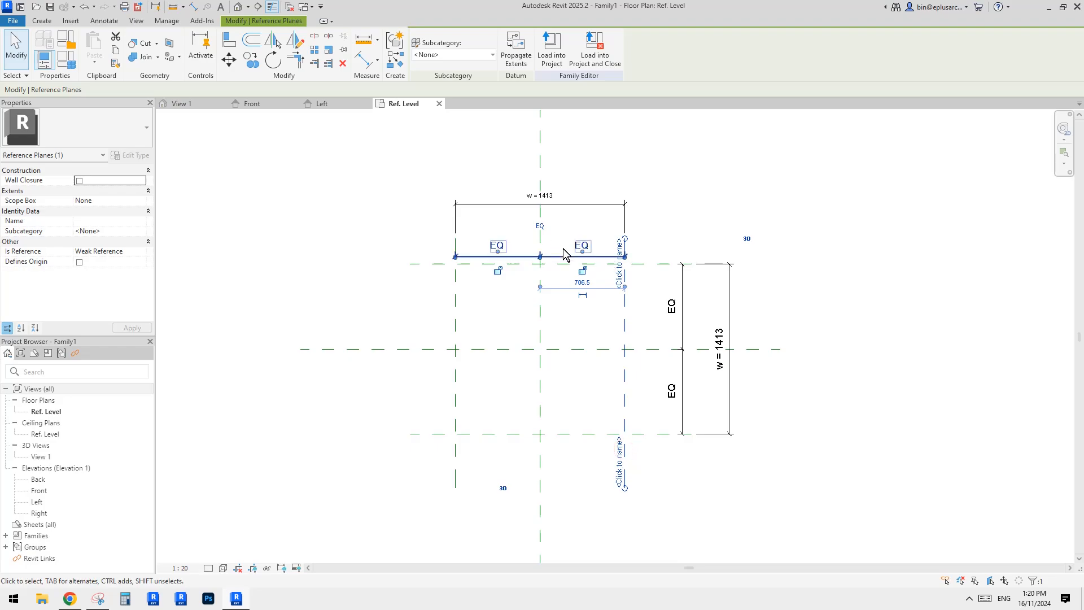
left_click(582, 282)
type("500")
key("Return")
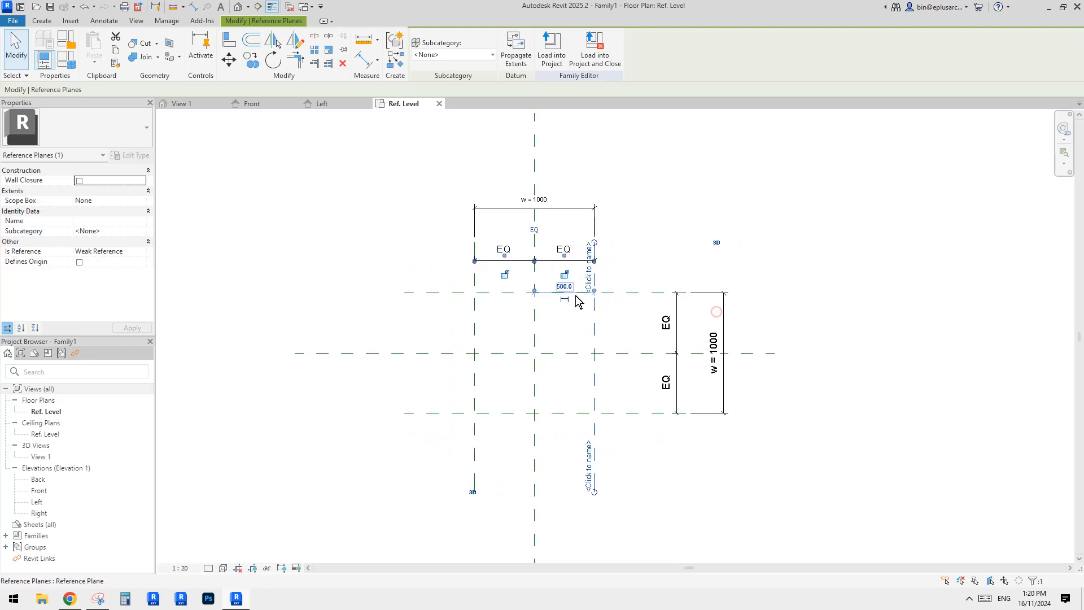
Set the right reference plane's offset from the center plane to 600.
left_click(564, 286)
type("600")
key("Return")
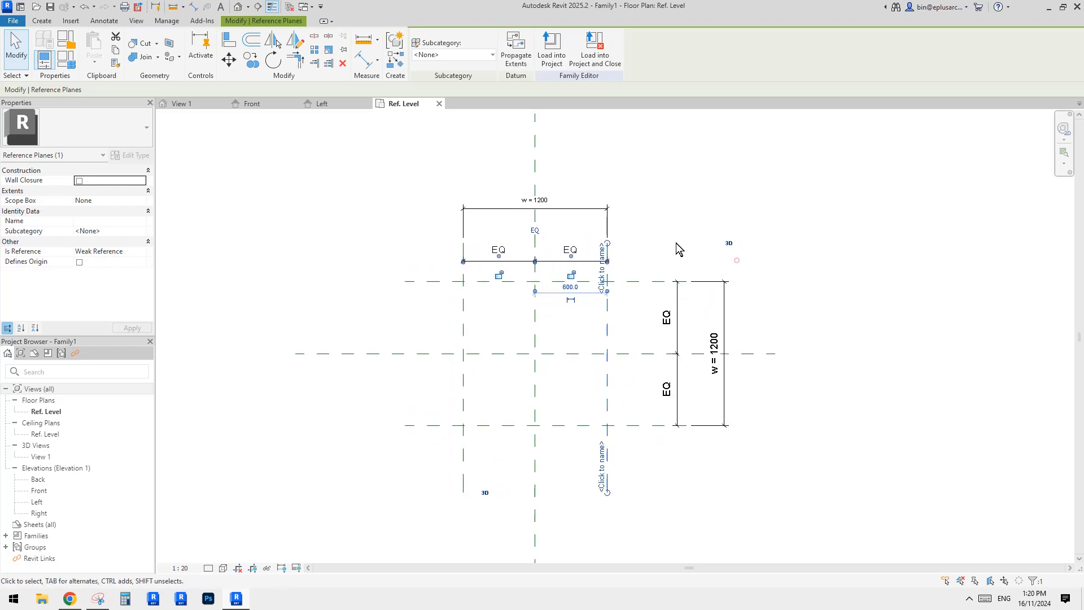
key("Escape")
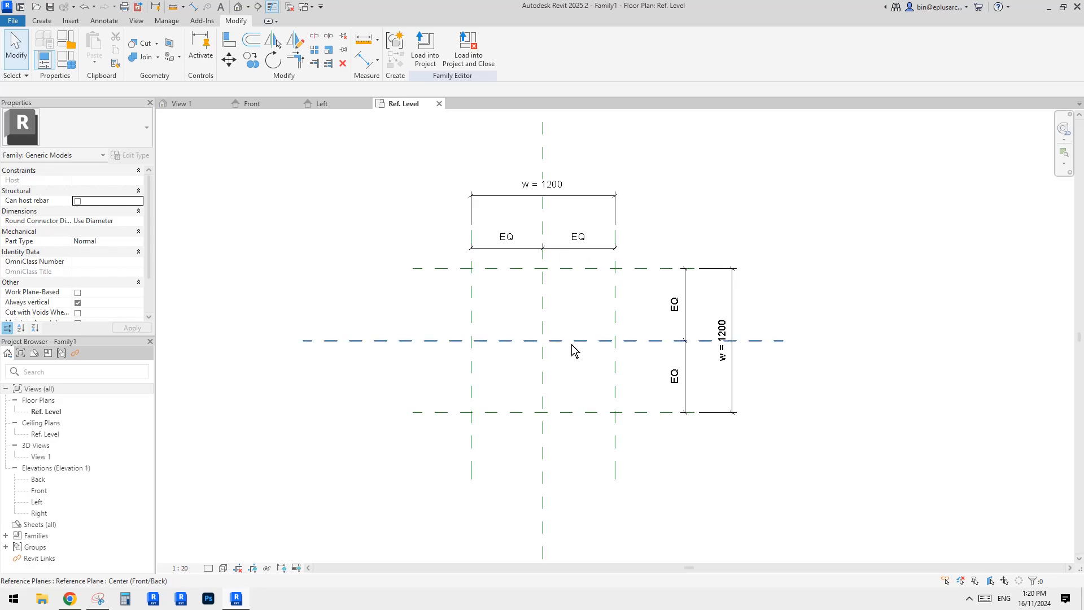
Open the Front elevation and draw a horizontal reference plane above the reference level.
scroll(574, 364, "up", 2)
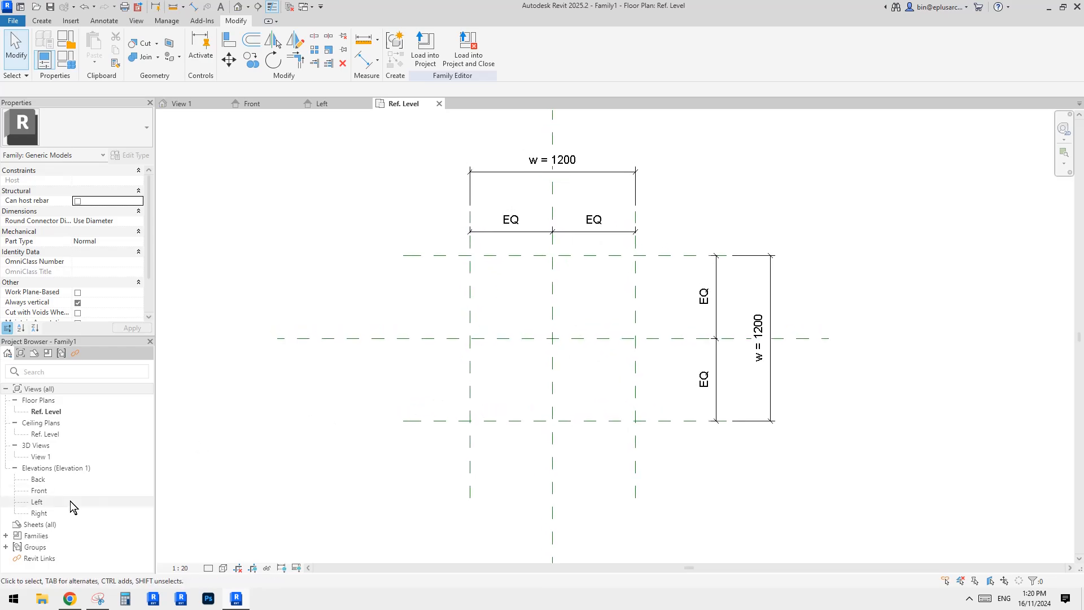
double_click(41, 490)
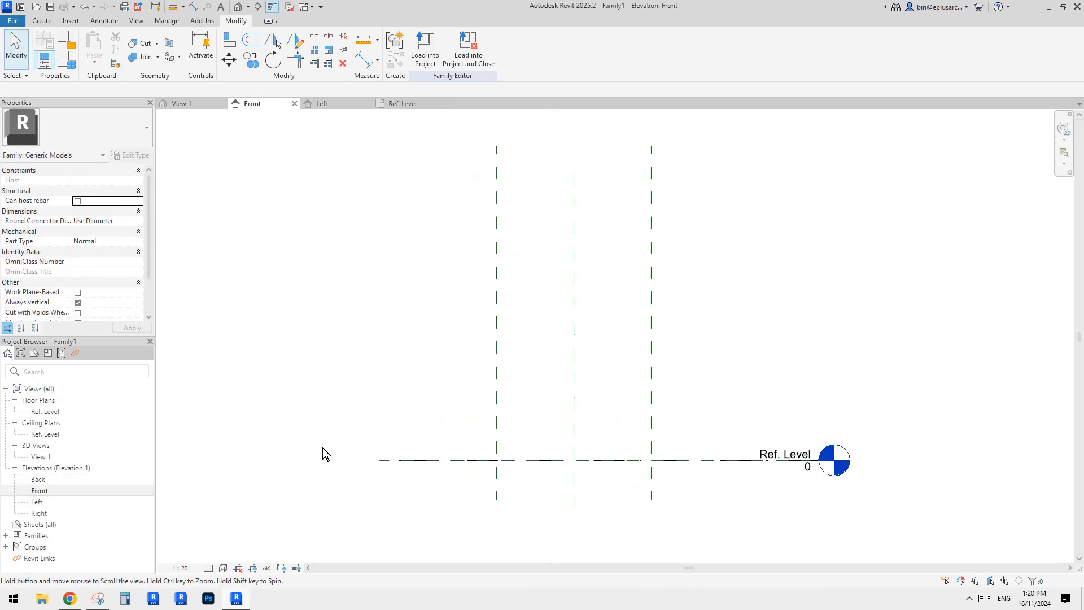
key("r")
key("p")
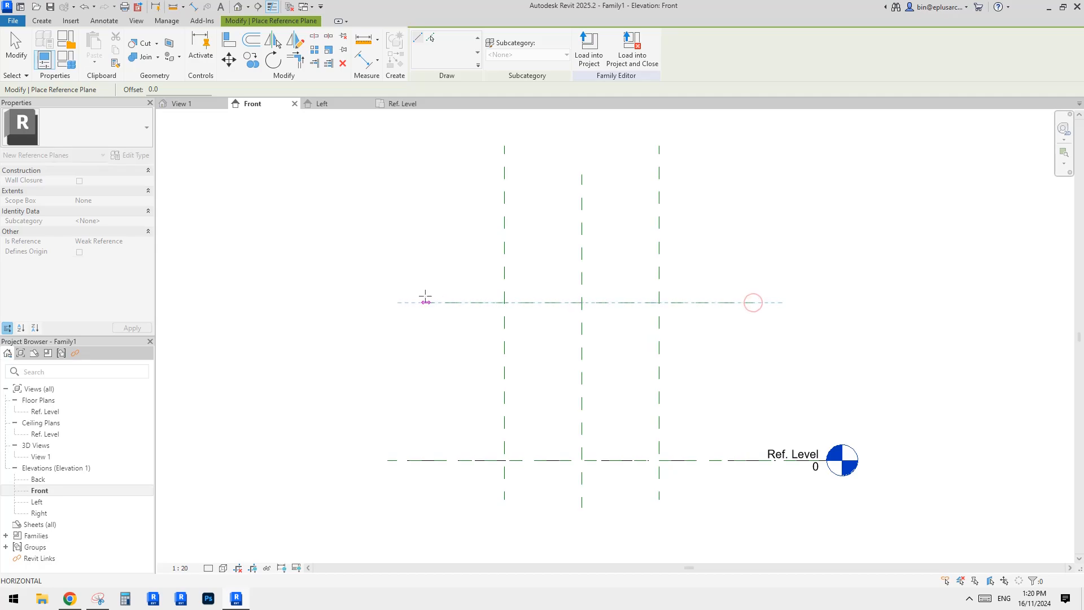
left_click(422, 300)
Dimension the new horizontal reference plane's height above the reference level.
key("d")
key("i")
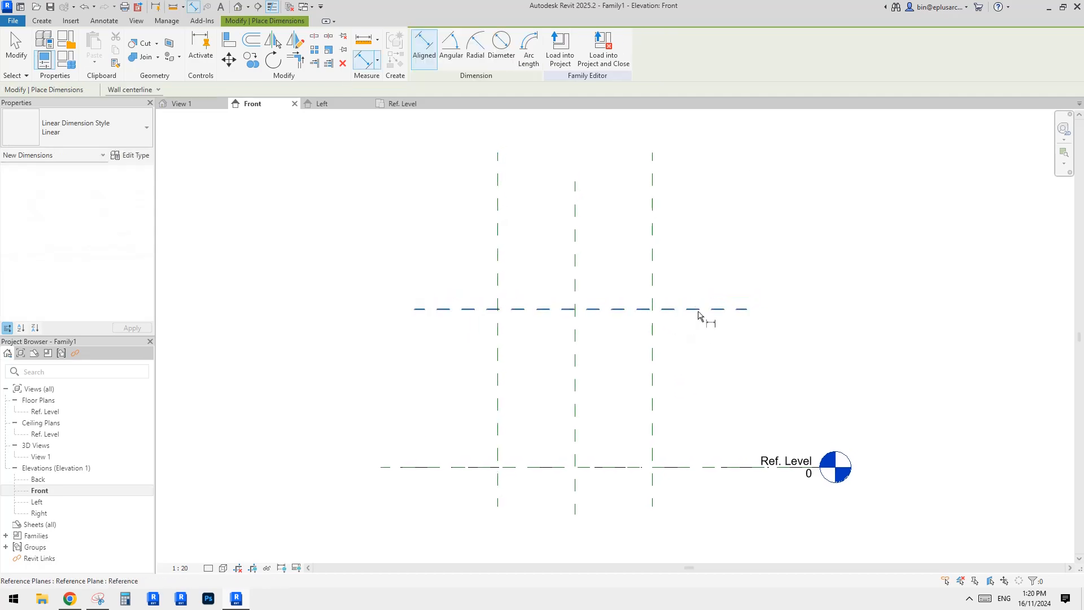
left_click(701, 307)
left_click(702, 464)
left_click(727, 401)
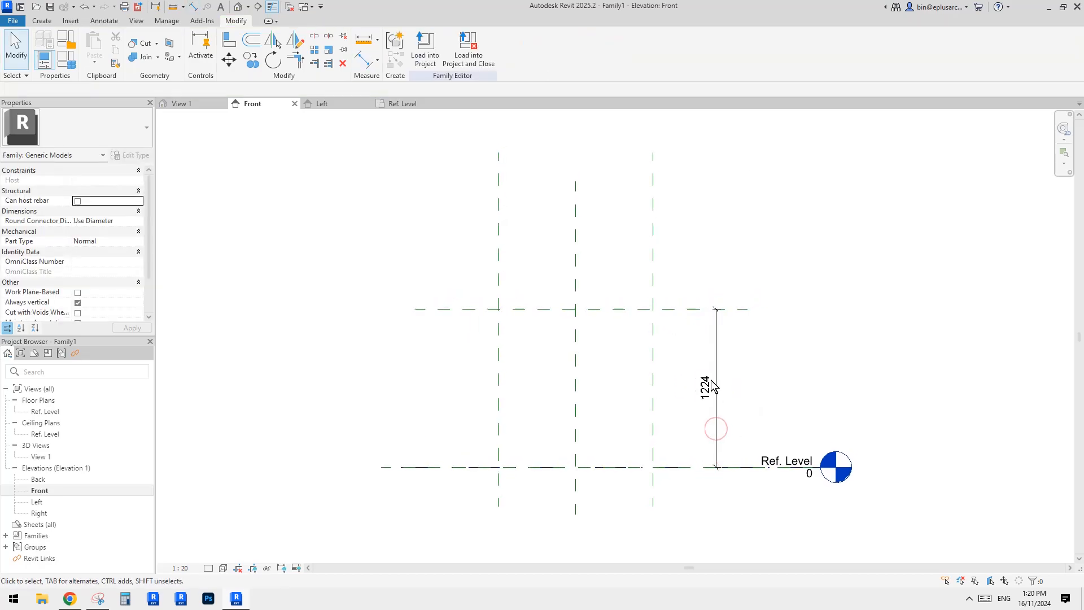
key("Escape")
key("Escape")
Label the height dimension with a new type parameter named h.
left_click(530, 48)
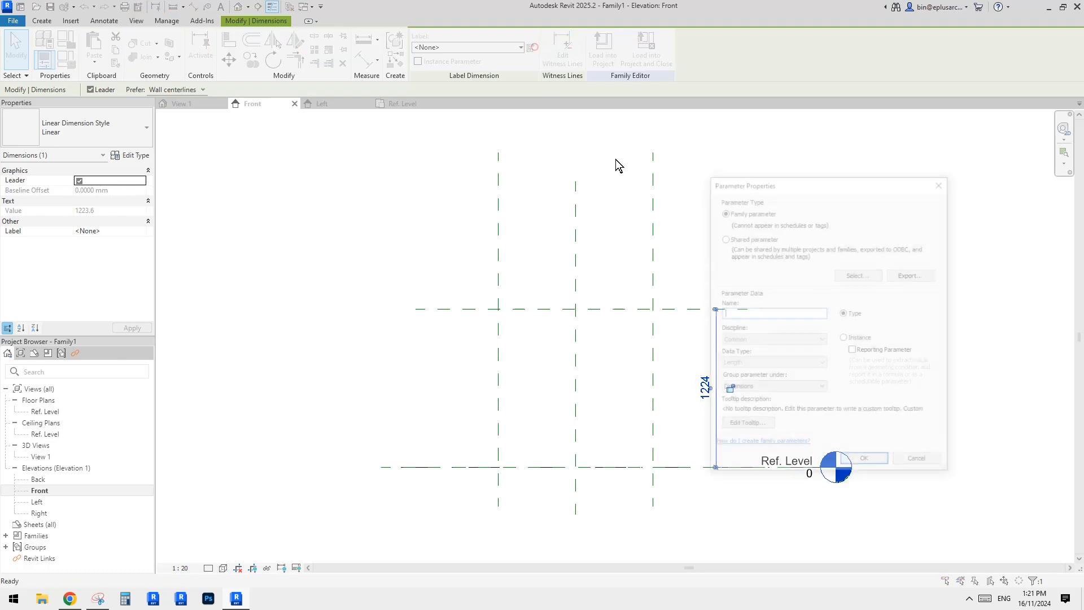
type("h")
left_click(853, 460)
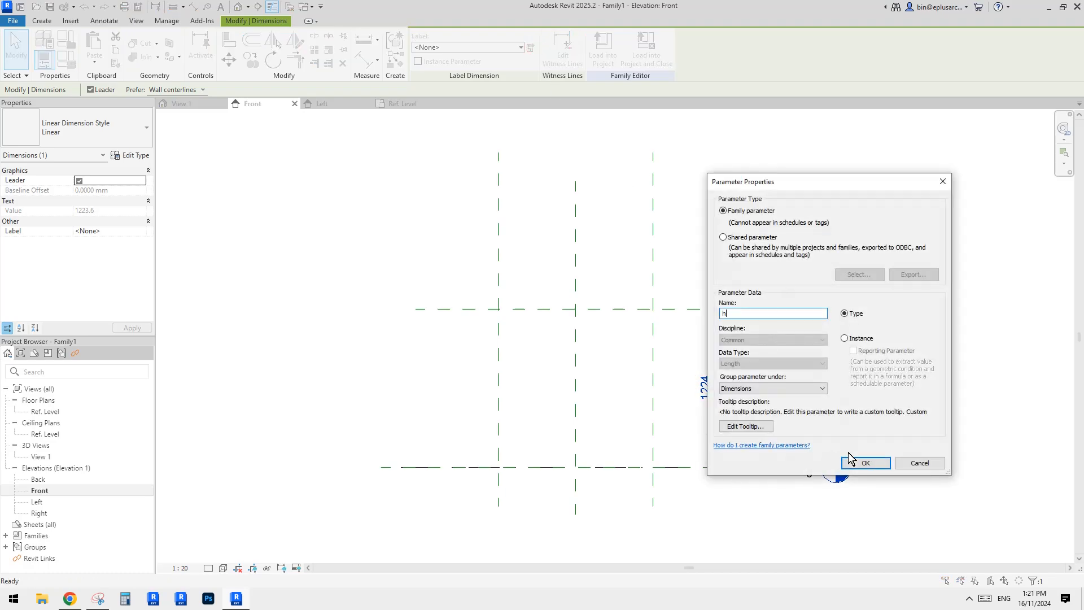
Set the top horizontal reference plane's height above the reference level to 2400 mm.
left_click(698, 310)
left_click(675, 388)
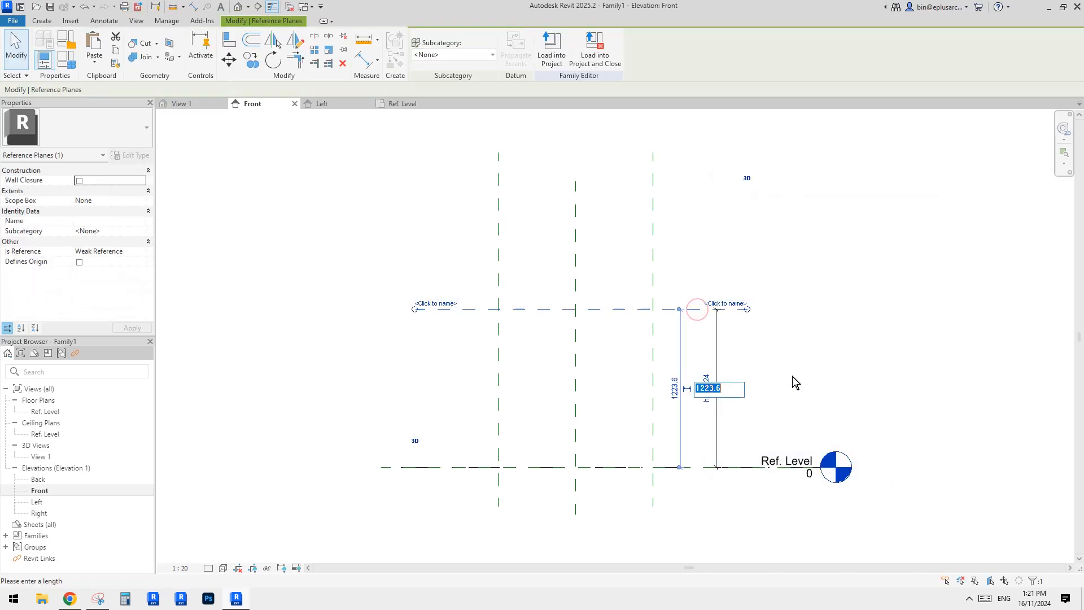
type("3000")
left_click_drag(719, 389, 659, 376)
type("25")
type("00")
key("Return")
left_click(777, 363)
scroll(710, 263, "down", 1)
middle_click_drag(693, 315, 685, 378)
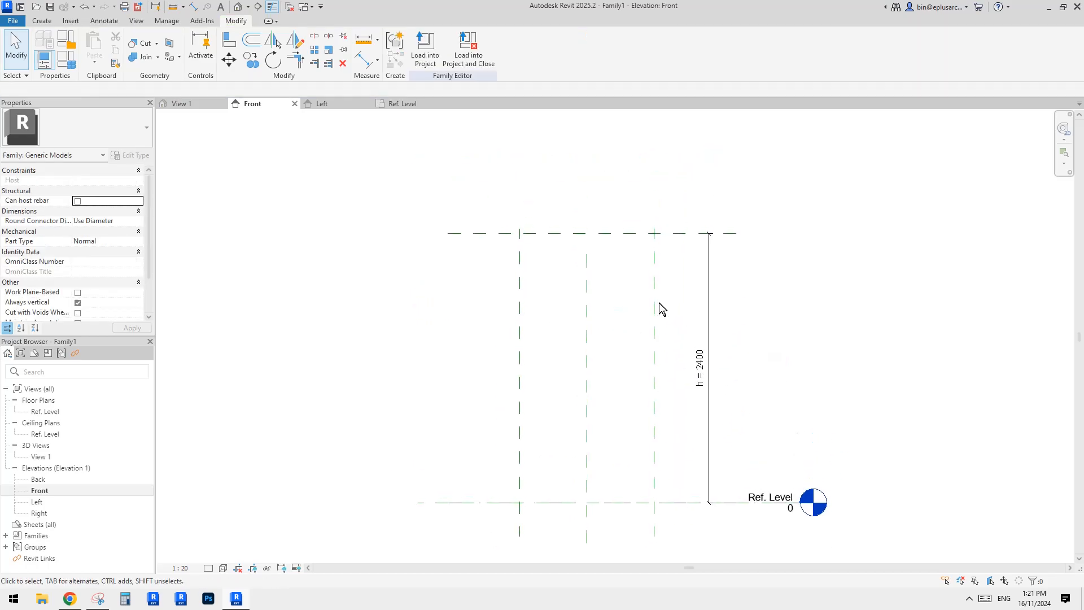
Set the work plane to the top horizontal reference plane and open the Ref. Level floor plan.
double_click(45, 411)
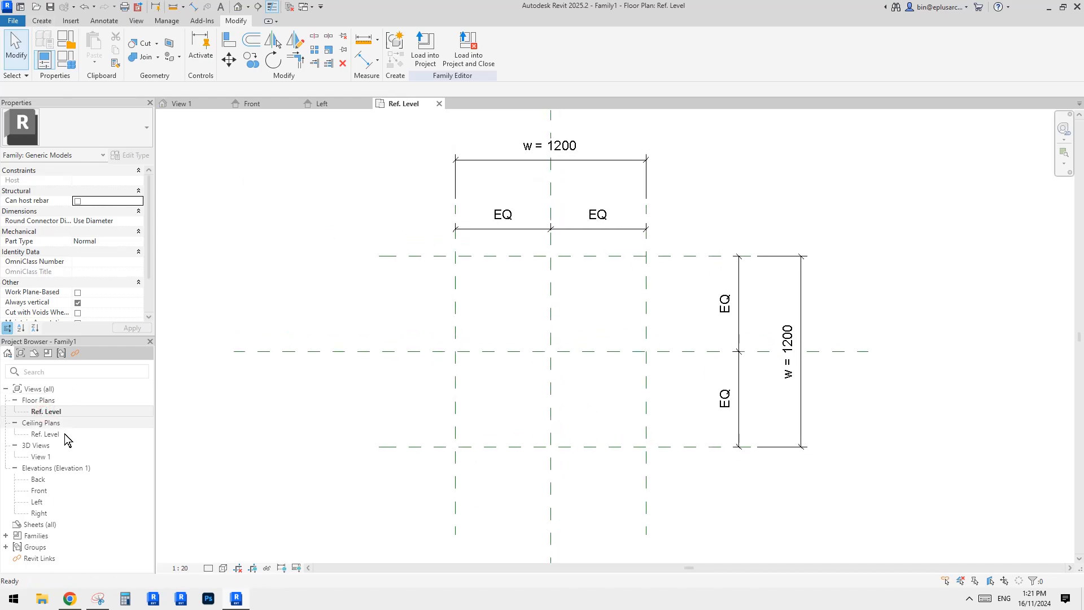
double_click(40, 491)
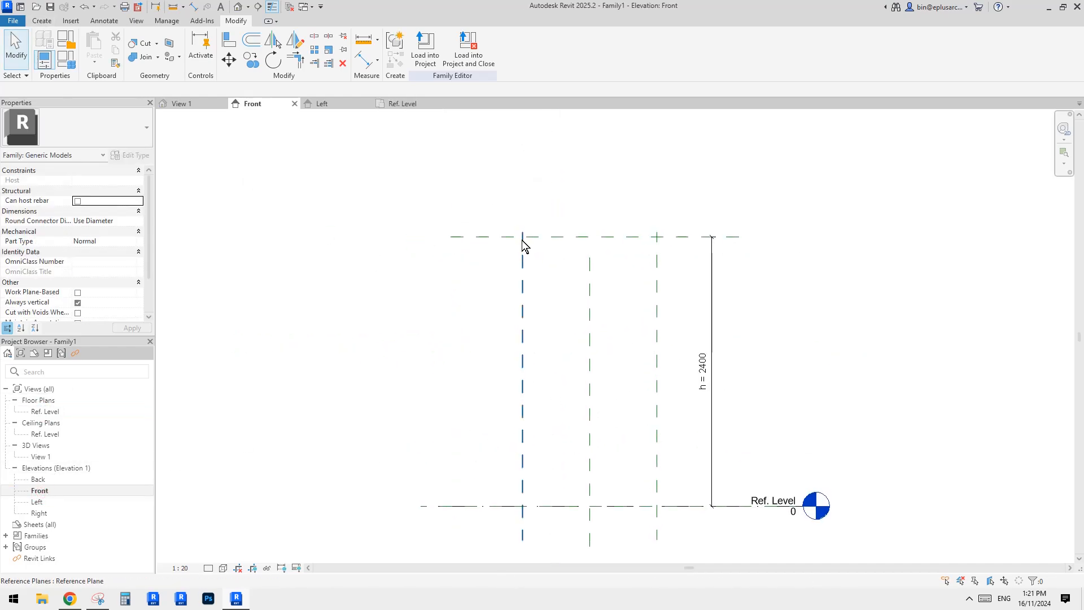
left_click(42, 21)
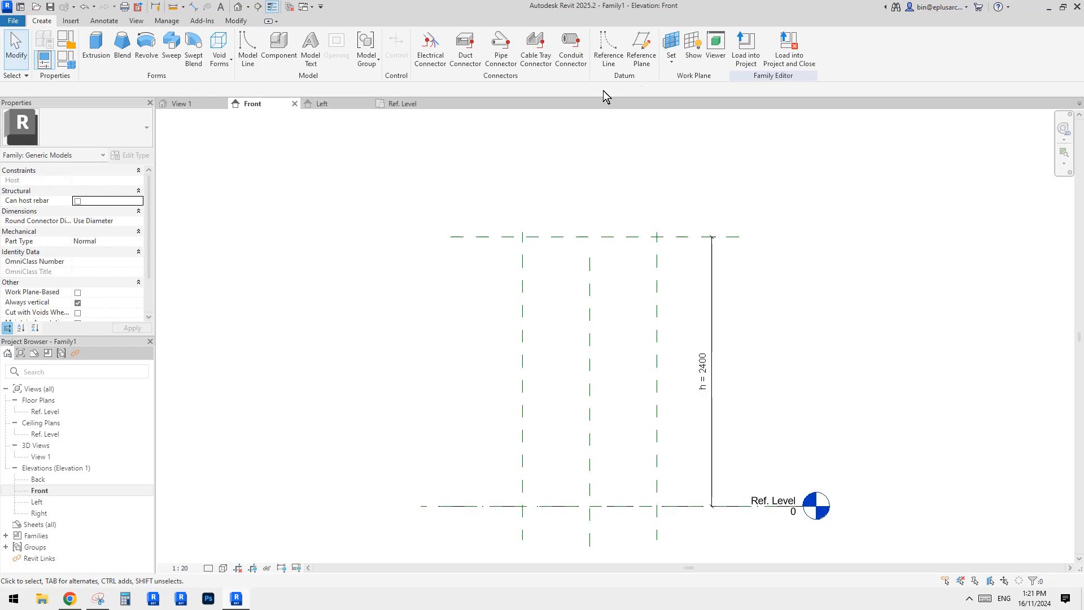
left_click(671, 43)
left_click(469, 314)
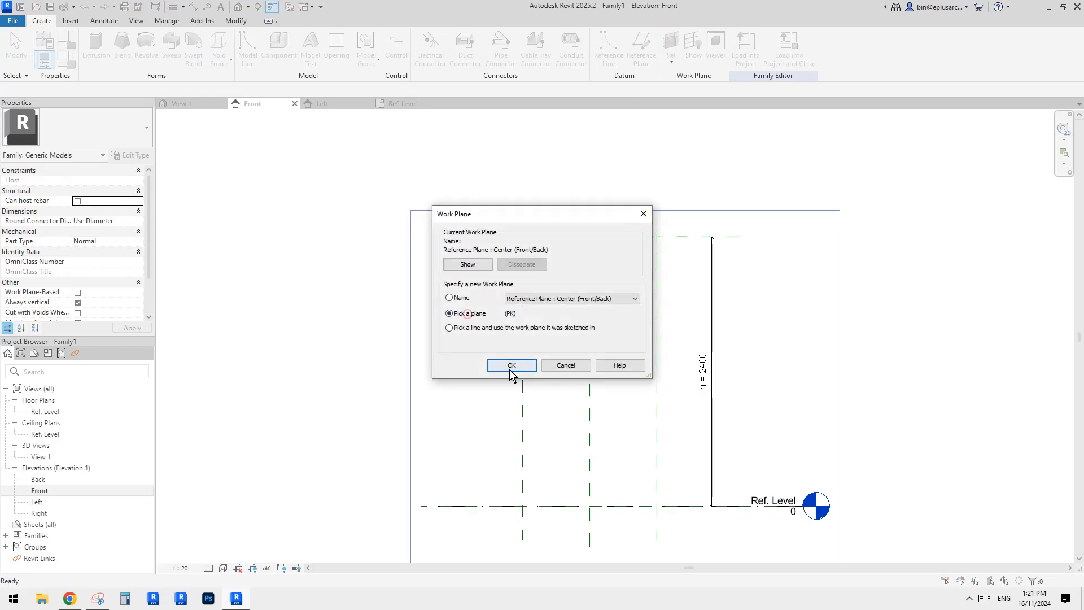
left_click(511, 365)
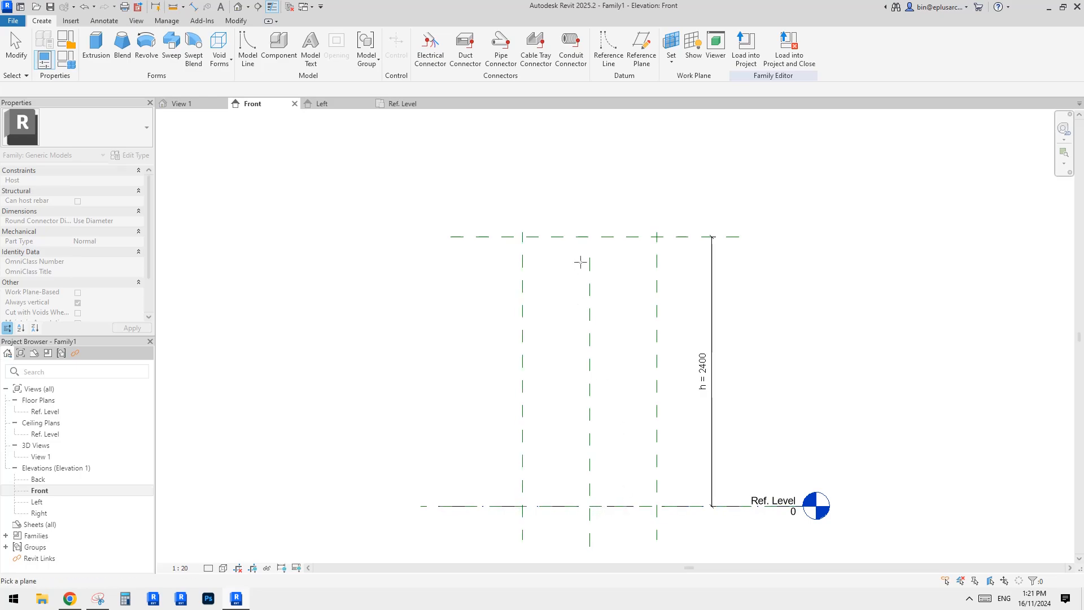
left_click(564, 236)
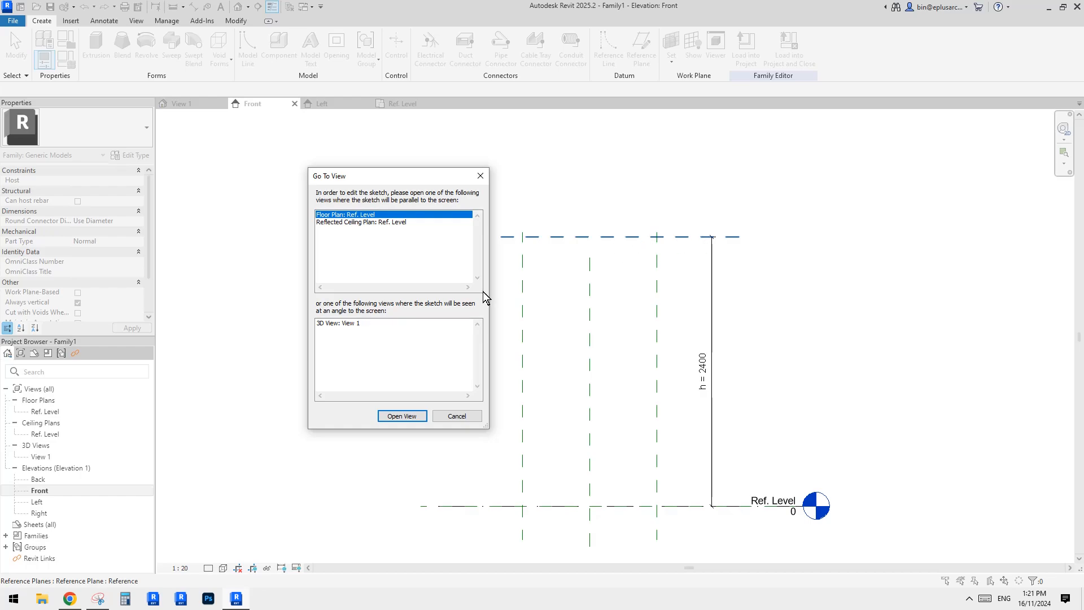
left_click(404, 415)
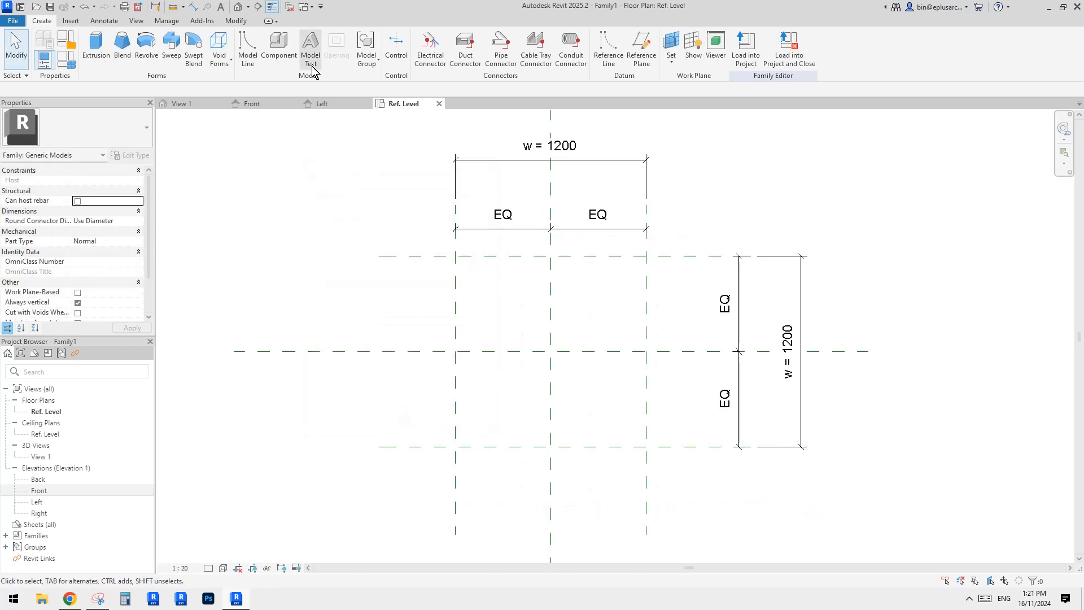
Sketch a rectangular extrusion on the four outer reference planes, lock its edges to them, and finish it.
left_click(96, 46)
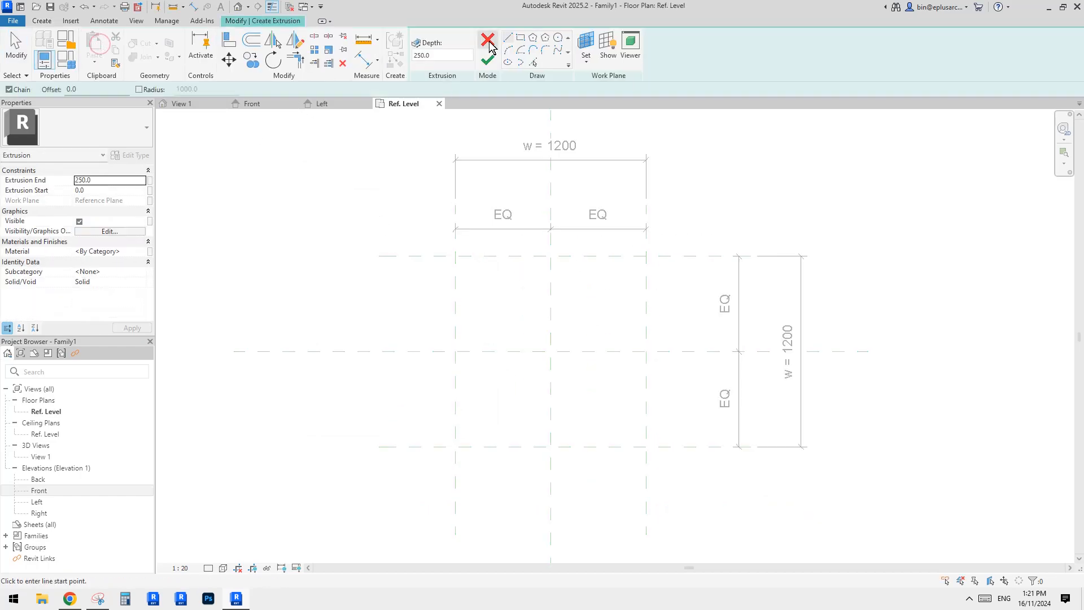
left_click(519, 39)
left_click(455, 255)
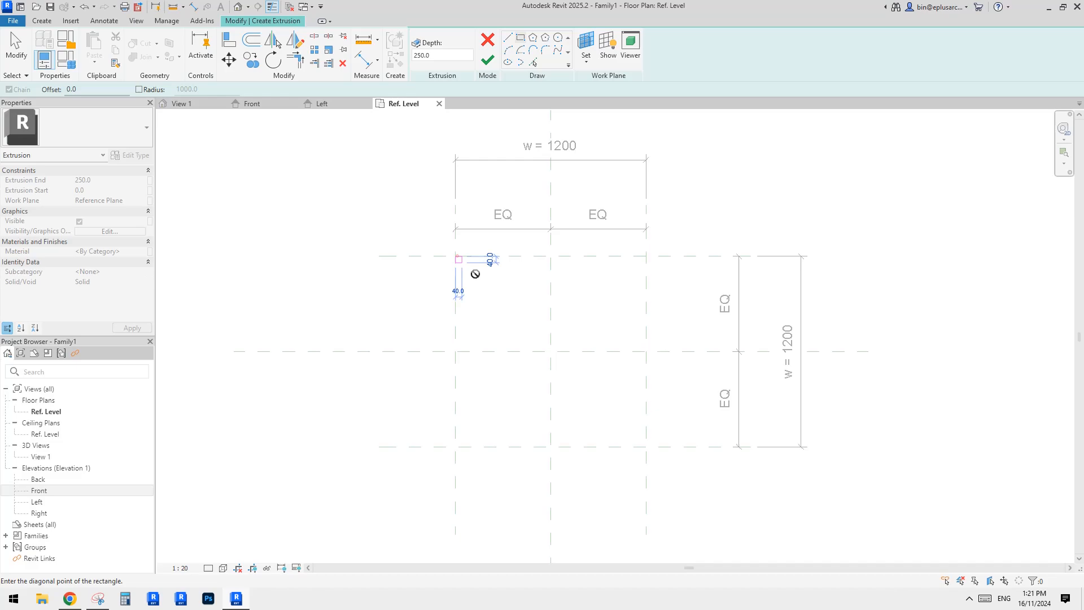
left_click(645, 446)
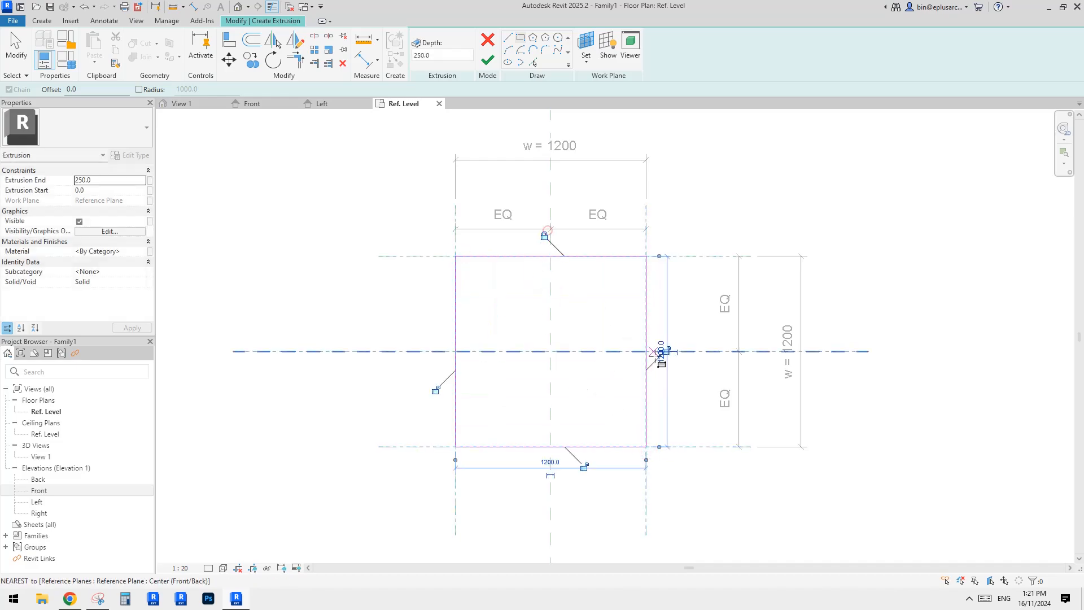
left_click(584, 467)
left_click(665, 350)
left_click(435, 390)
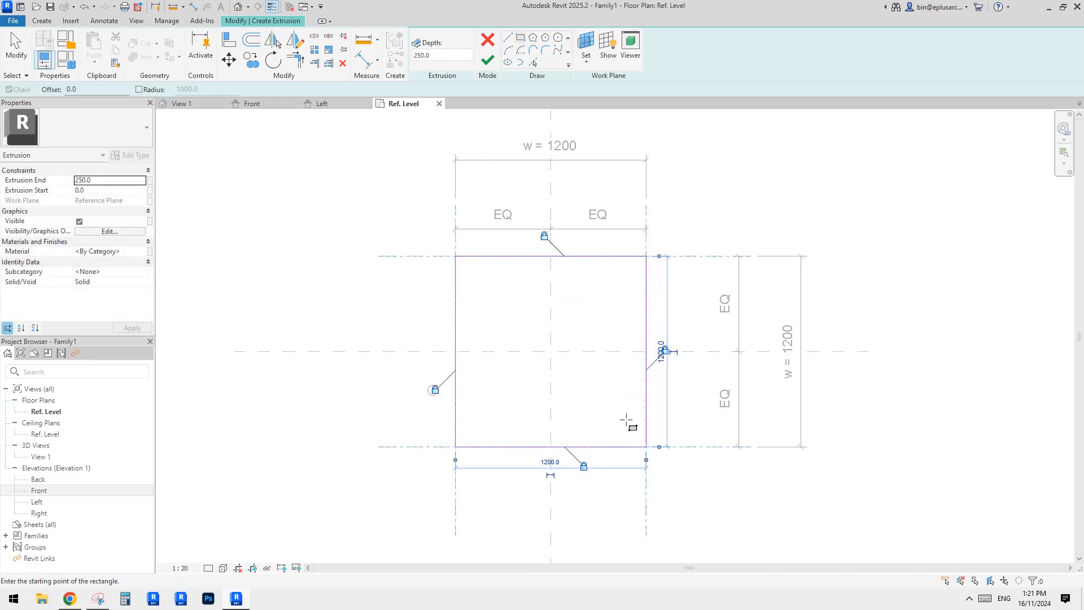
left_click(488, 60)
Set the extrusion's end to 50 mm in the Front elevation.
scroll(703, 243, "up", 2)
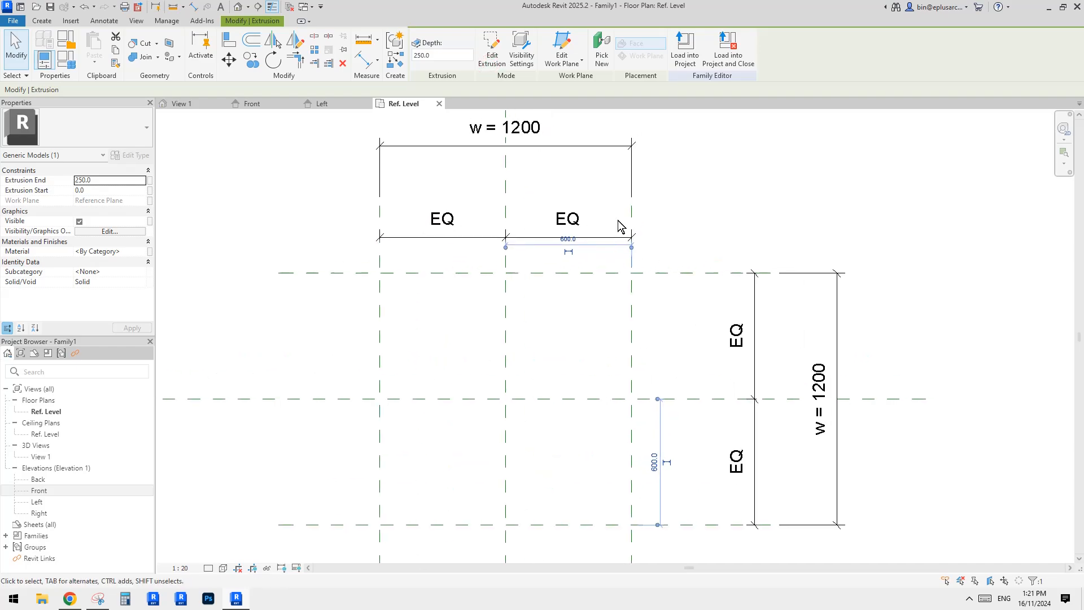
left_click(244, 7)
scroll(570, 248, "down", 3)
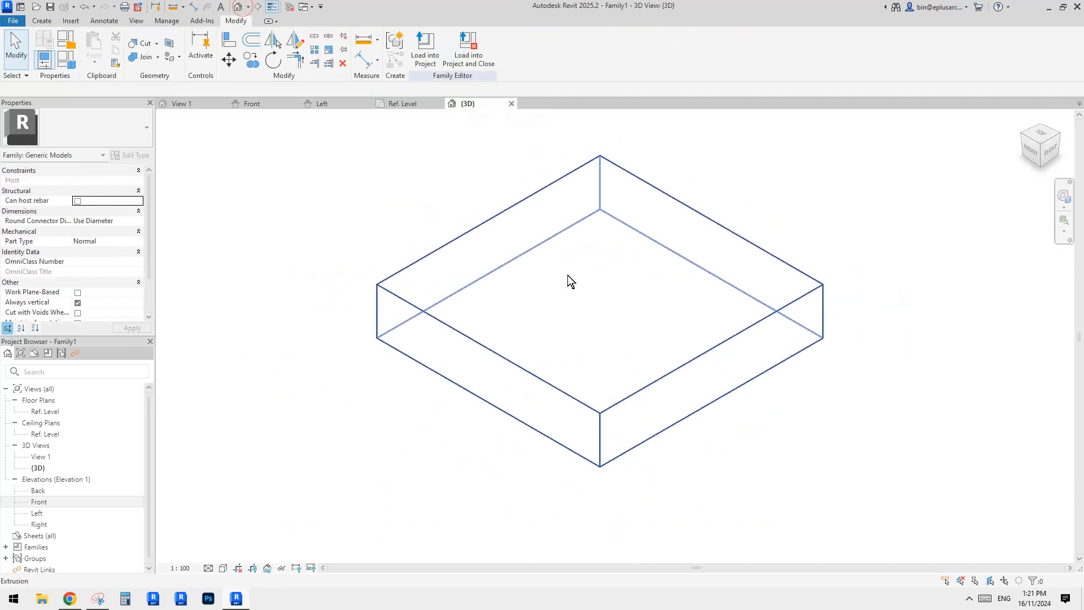
double_click(42, 501)
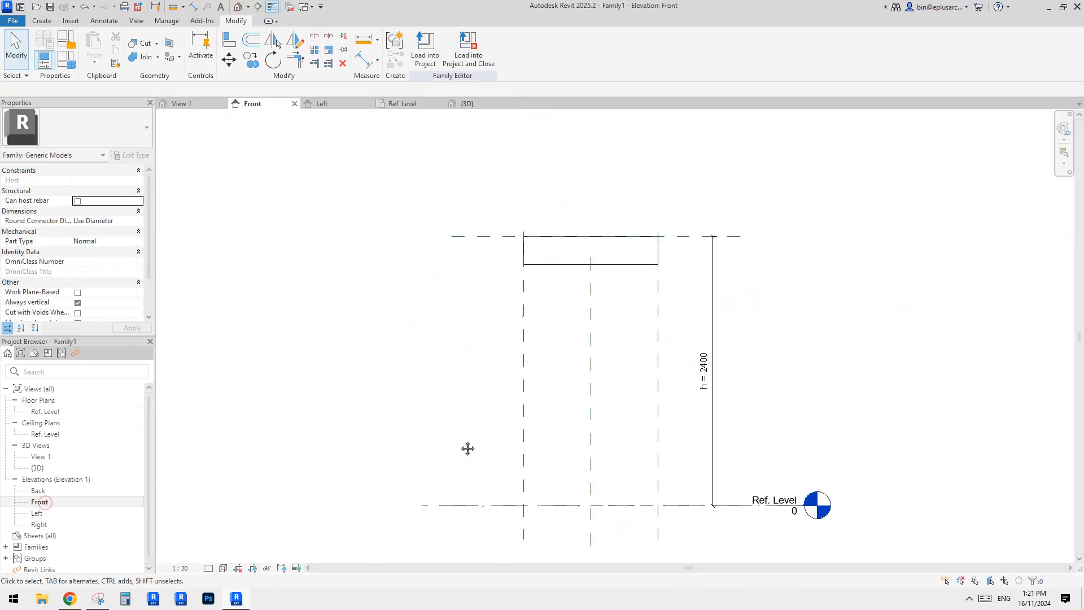
left_click(622, 267)
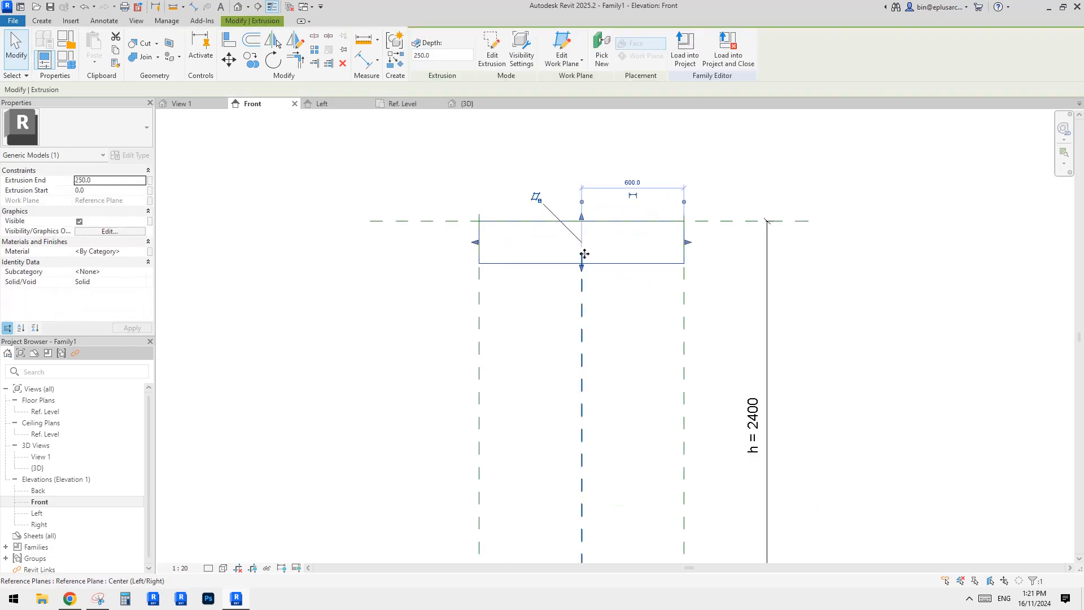
scroll(587, 254, "up", 2)
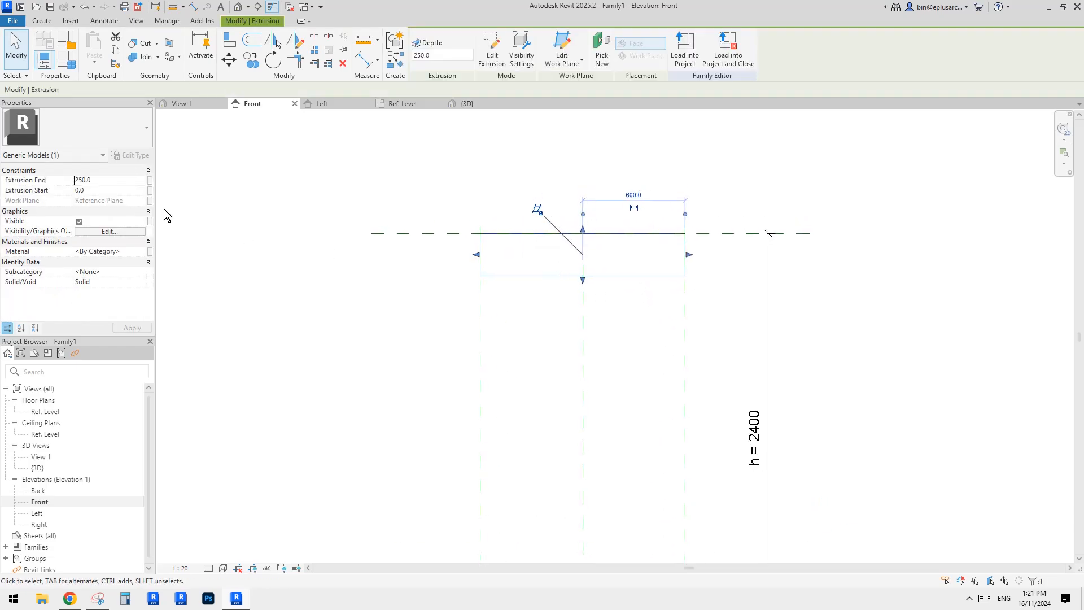
left_click(120, 181)
type("50")
key("Return")
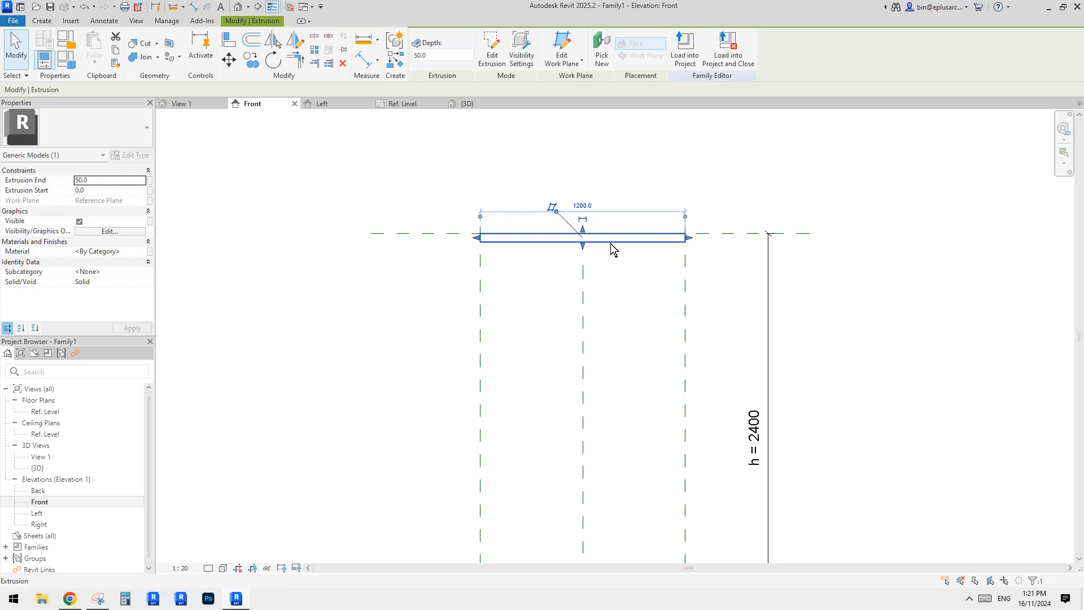
Set the extrusion's end to -50 mm.
scroll(516, 219, "down", 2)
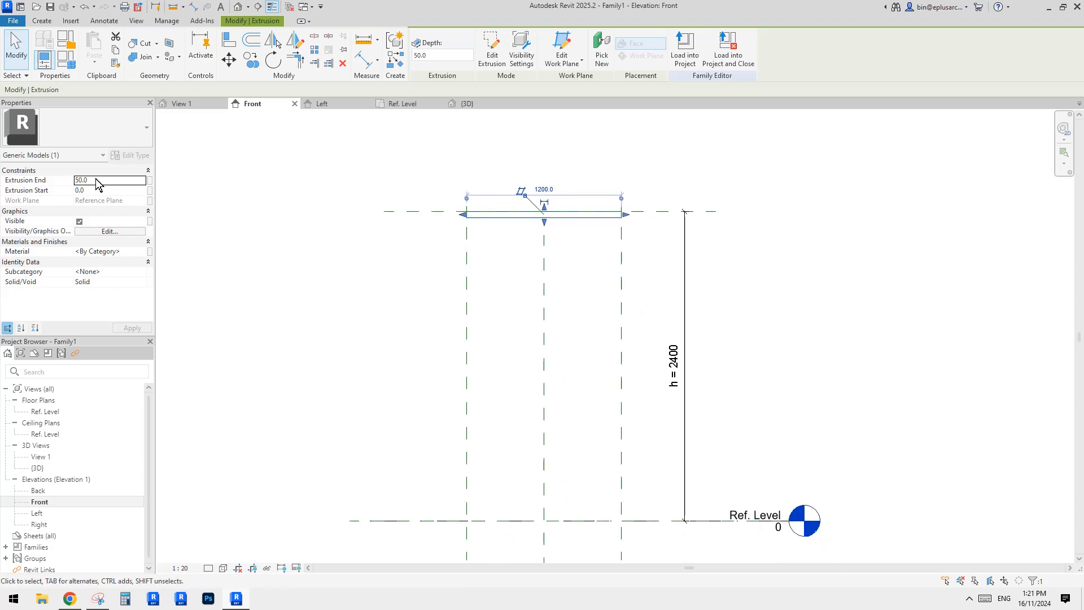
scroll(557, 235, "up", 2)
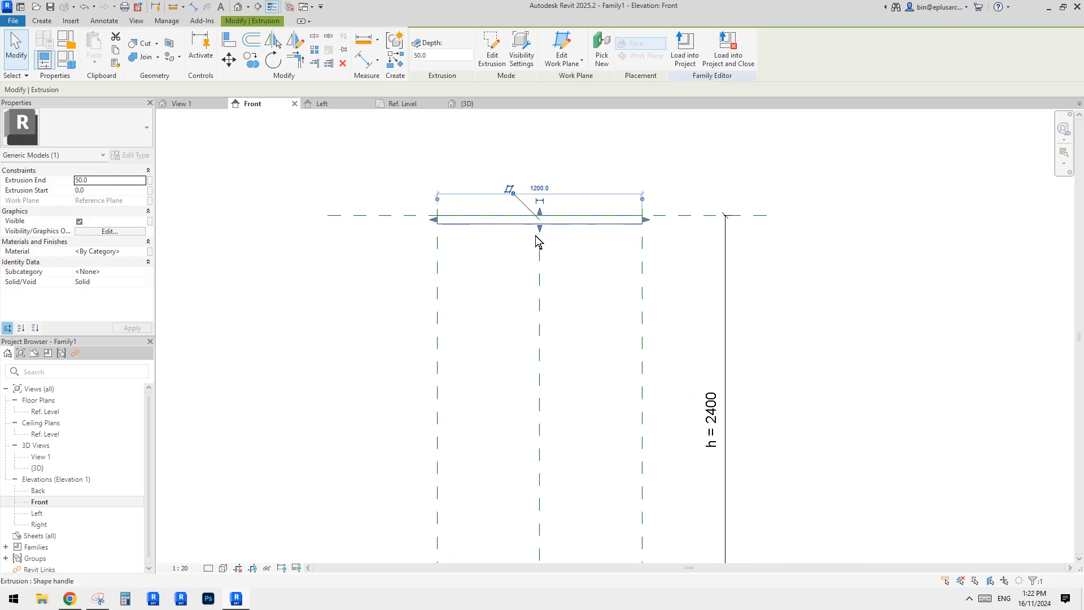
left_click(104, 181)
type("-50")
key("Return")
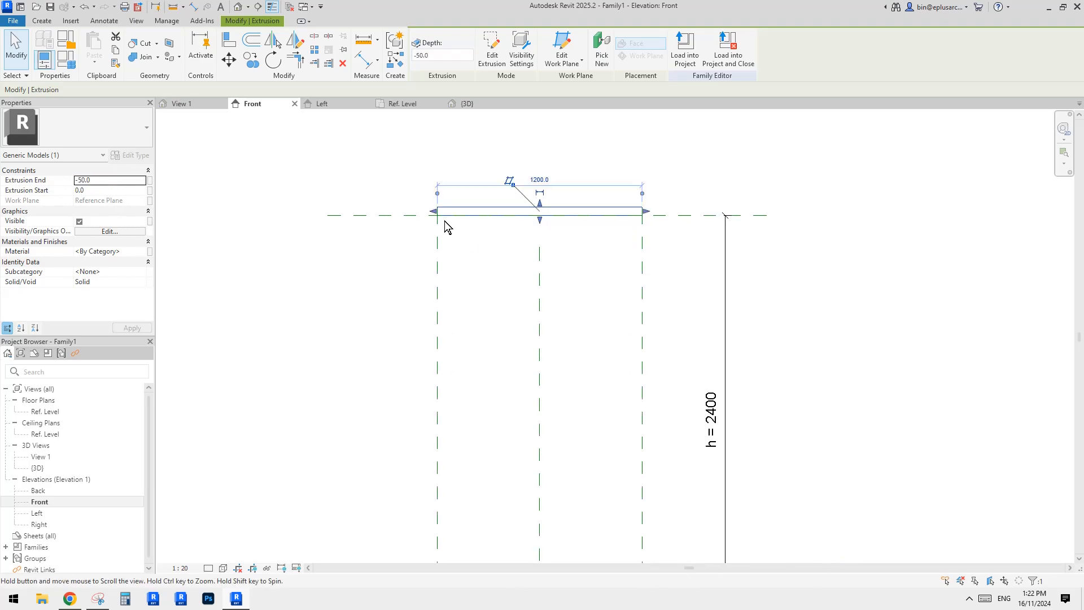
key("Escape")
Associate the extrusion's material with a new type parameter named material.
scroll(517, 223, "down", 2)
middle_click_drag(584, 262, 607, 266)
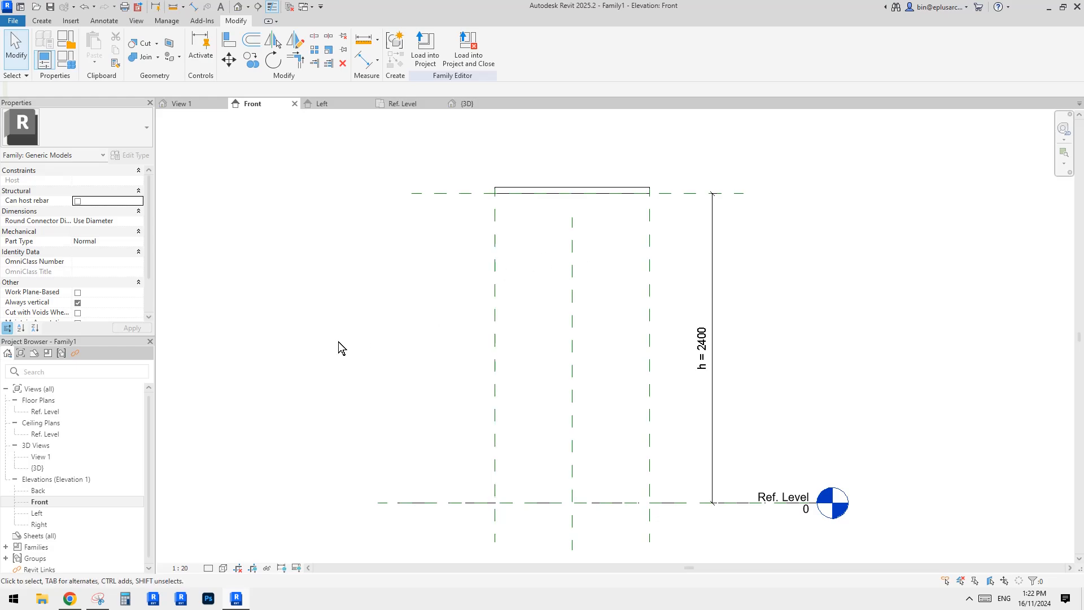
double_click(46, 411)
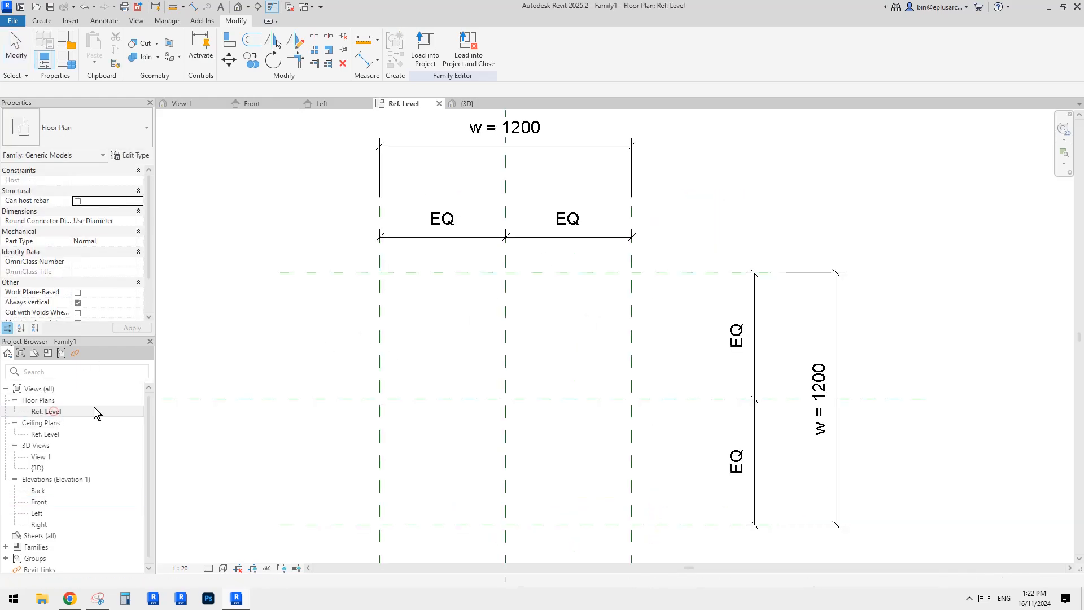
left_click(238, 7)
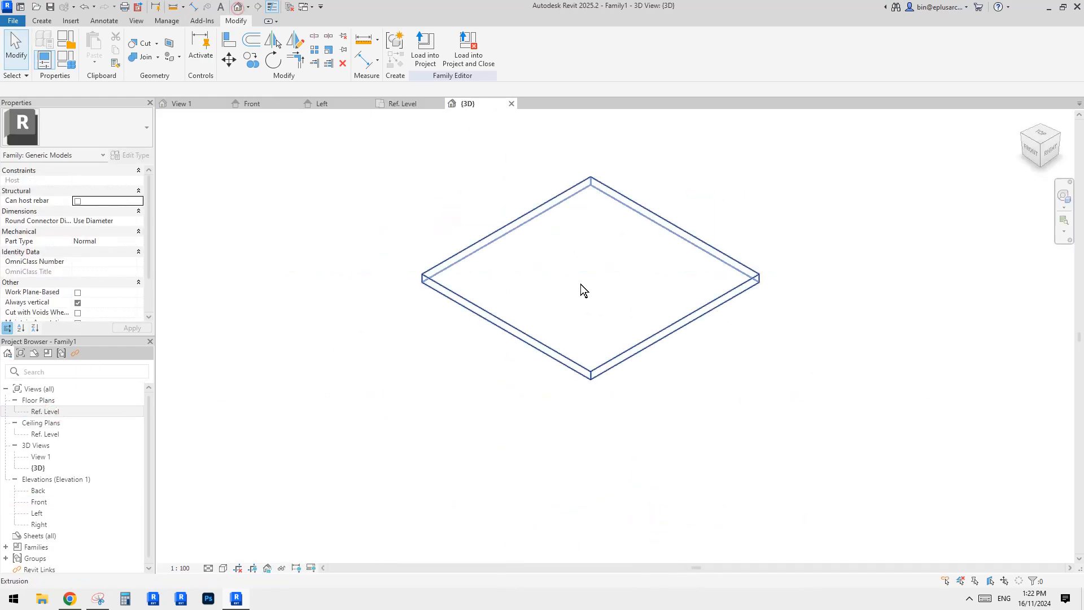
left_click(573, 284)
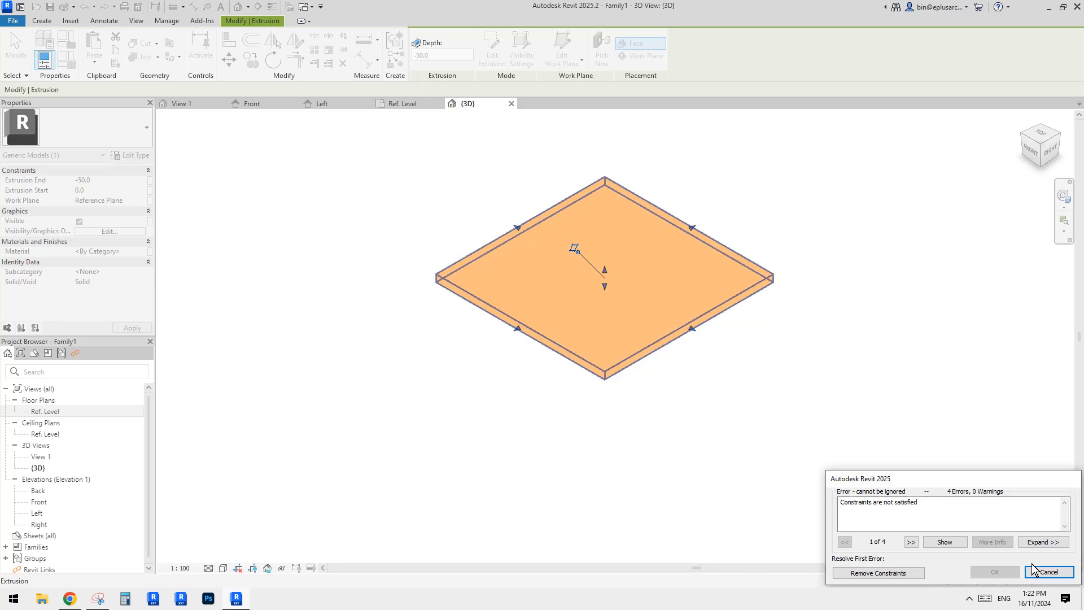
left_click(1048, 572)
left_click(655, 337)
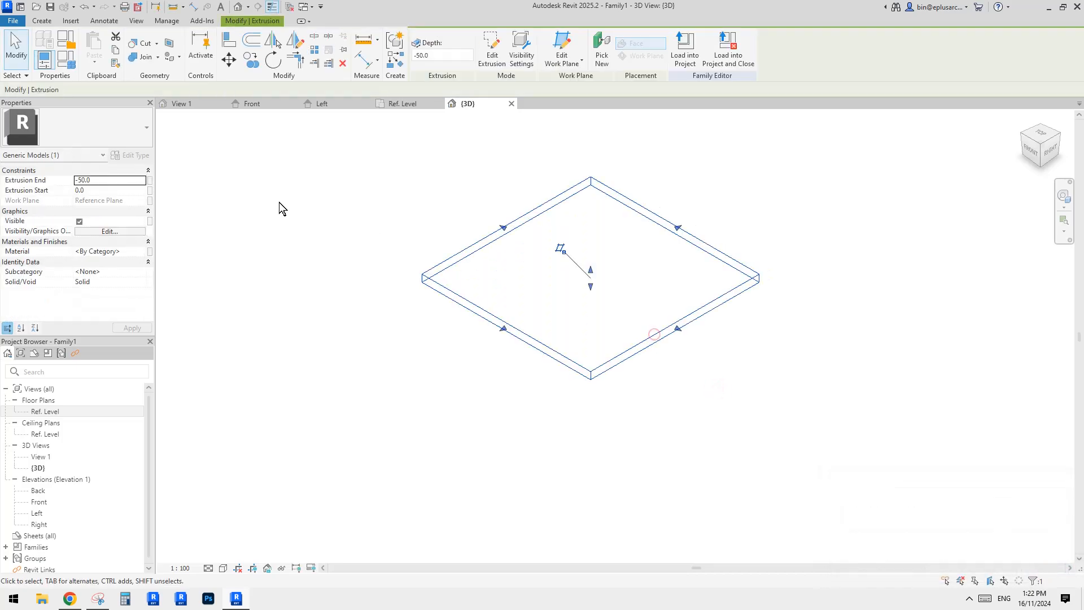
left_click(150, 251)
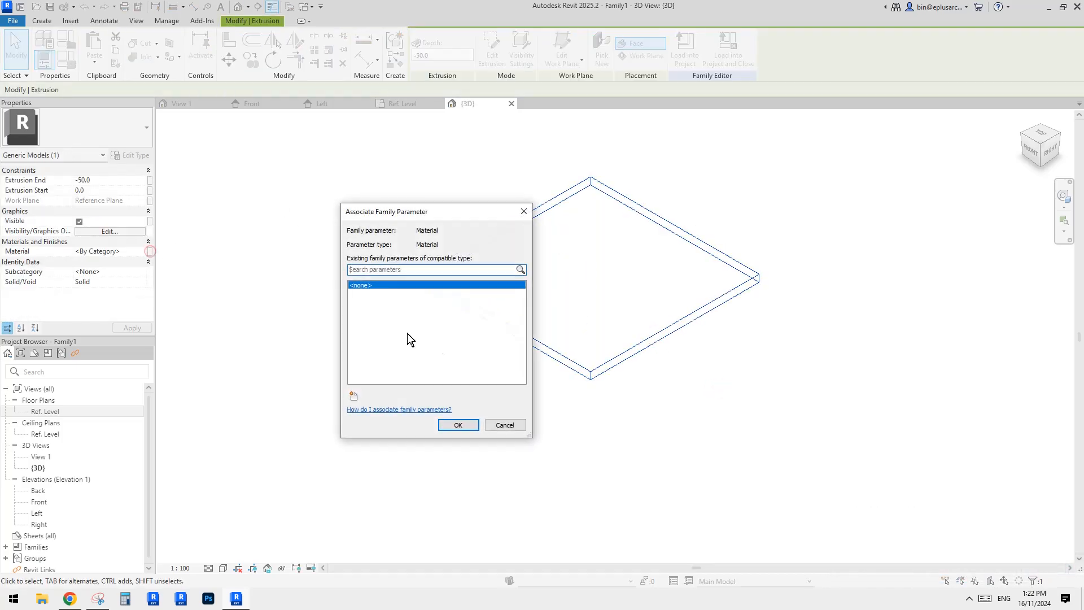
left_click(354, 396)
type("material")
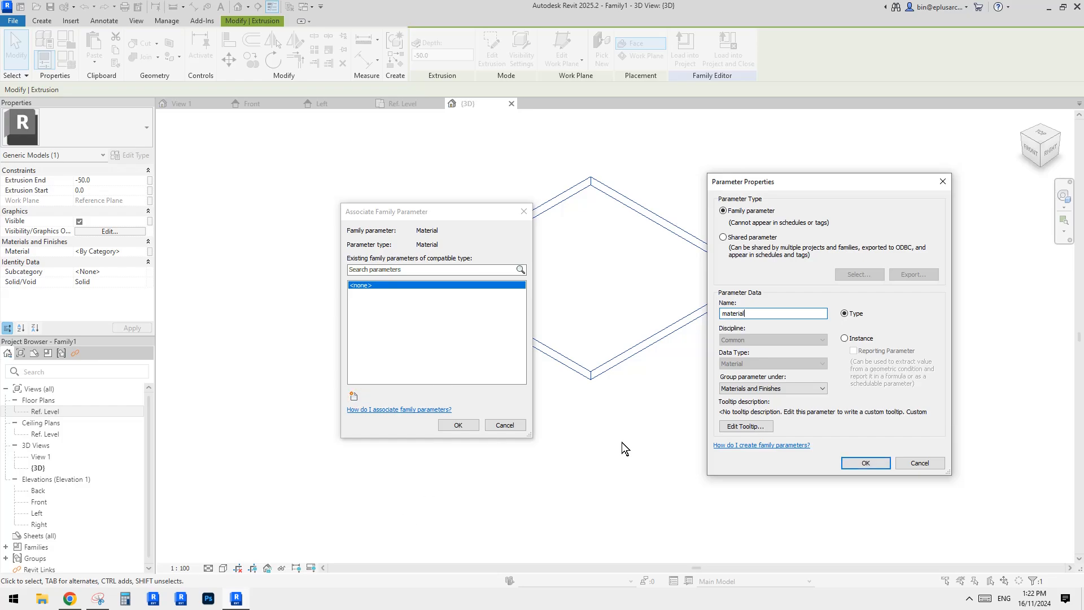
left_click(863, 463)
left_click(459, 425)
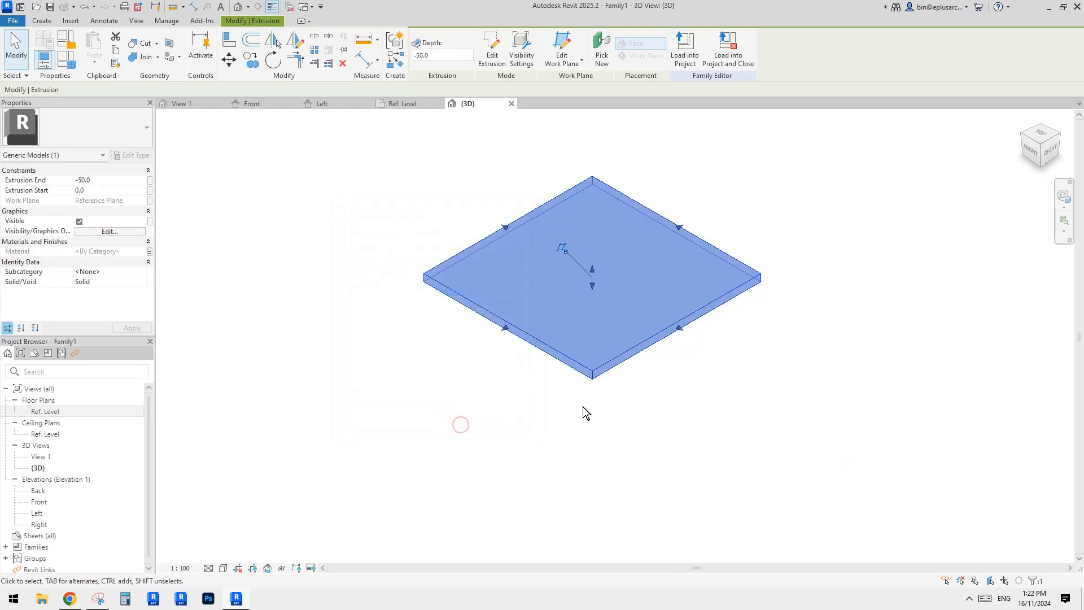
Switch to the browser to view the shading structure reference image, then return to the Ref. Level plan.
left_click(70, 598)
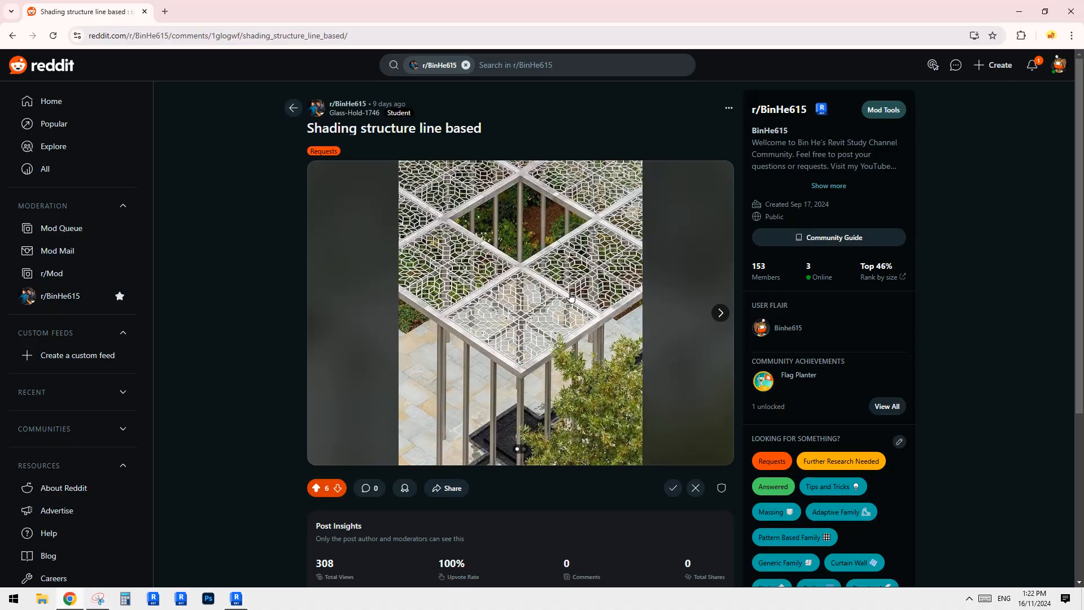
left_click(240, 598)
left_click(273, 419)
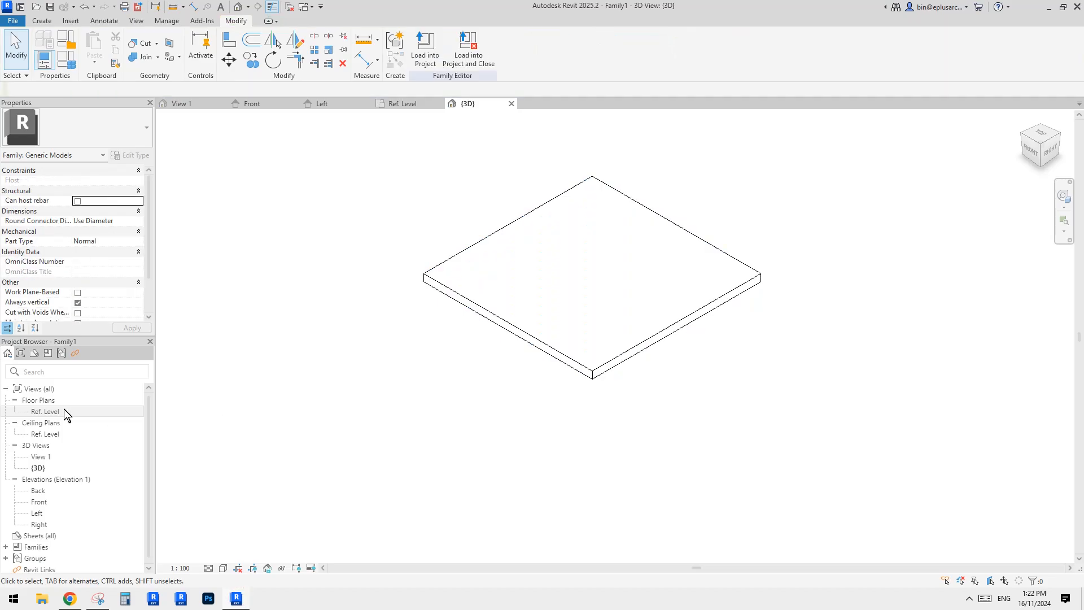
double_click(61, 410)
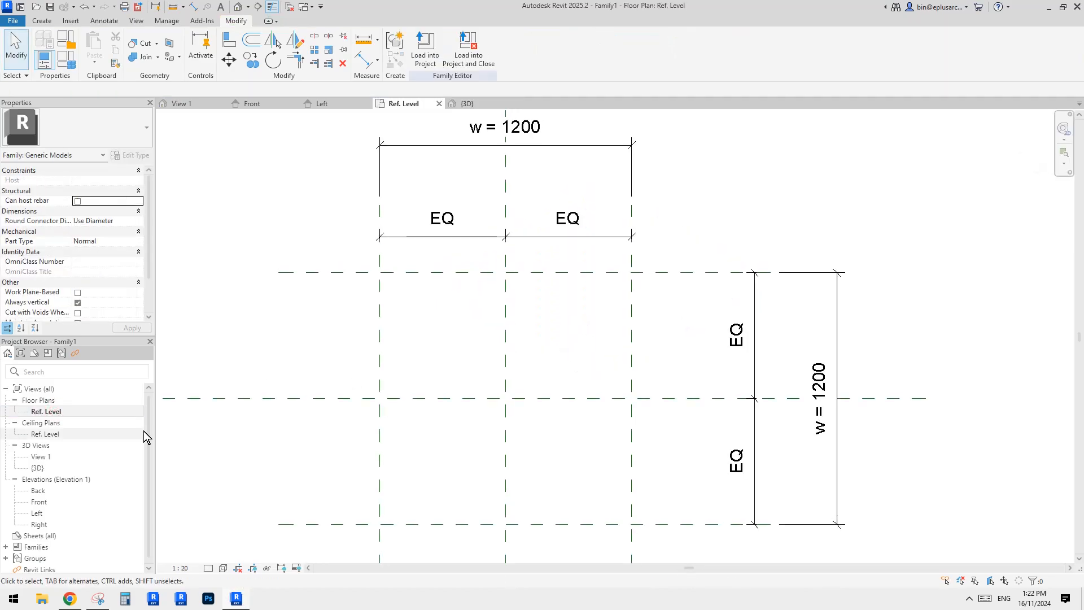
Open the Ref. Level reflected ceiling plan and set the slab extrusion's end to -10 mm.
left_click(42, 434)
double_click(43, 435)
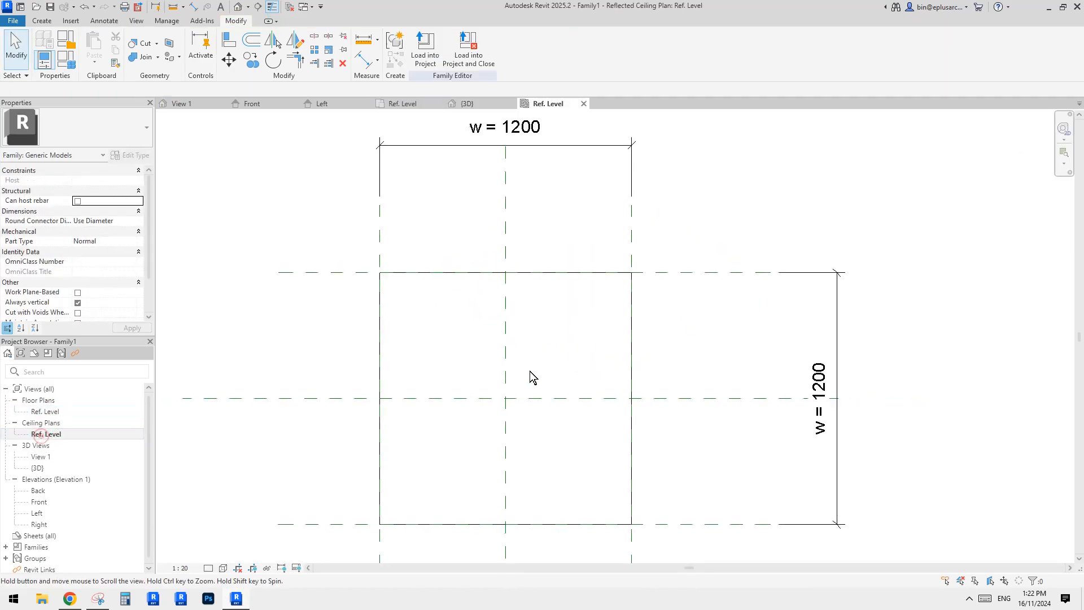
scroll(520, 358, "down", 1)
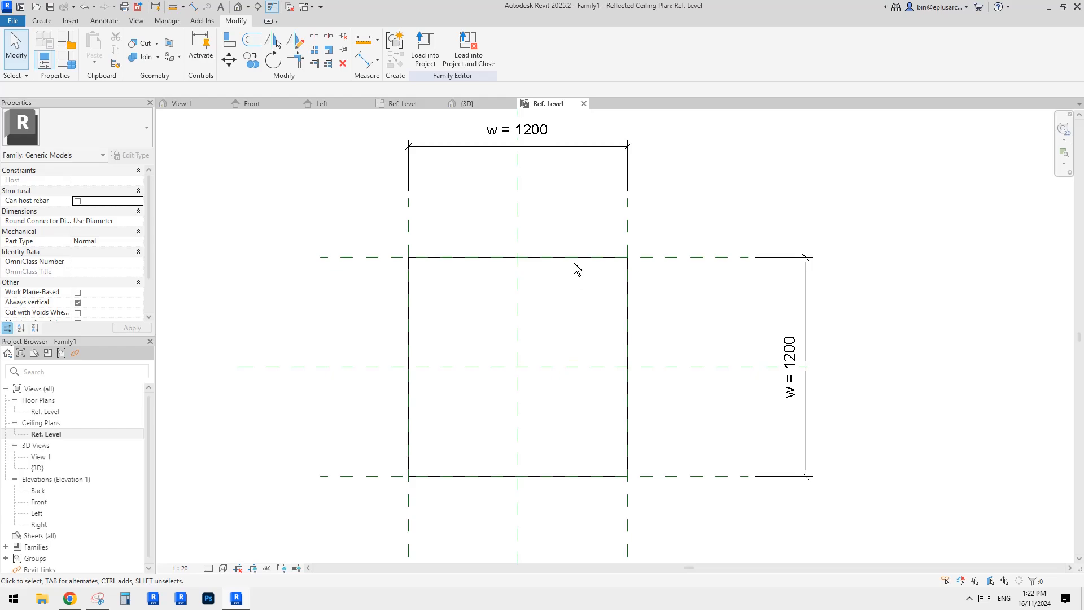
left_click(602, 258)
middle_click_drag(519, 268, 553, 268)
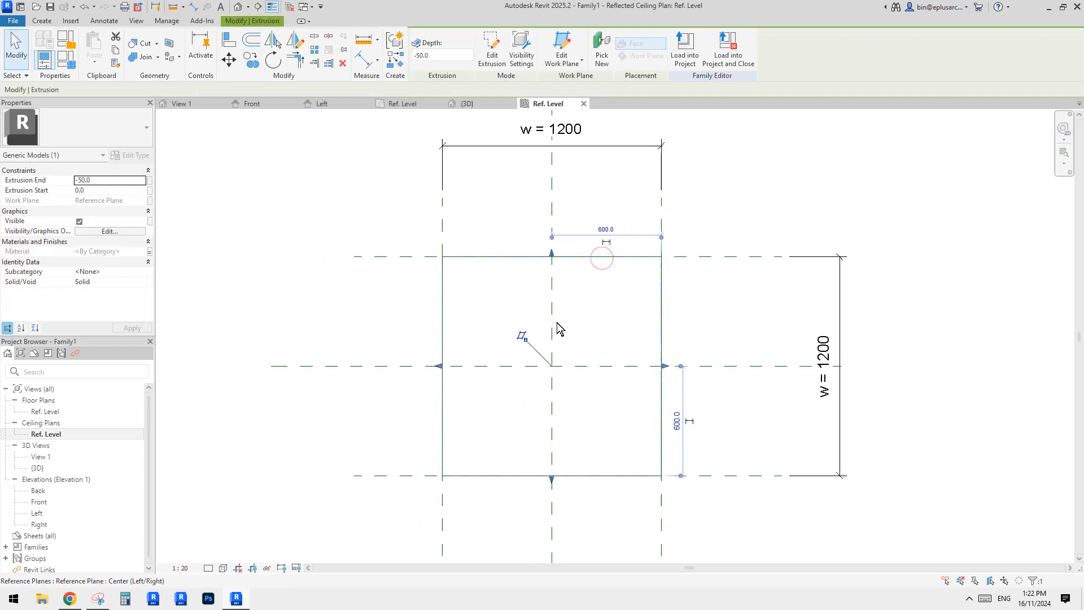
middle_click_drag(558, 321, 544, 286)
scroll(545, 252, "up", 1)
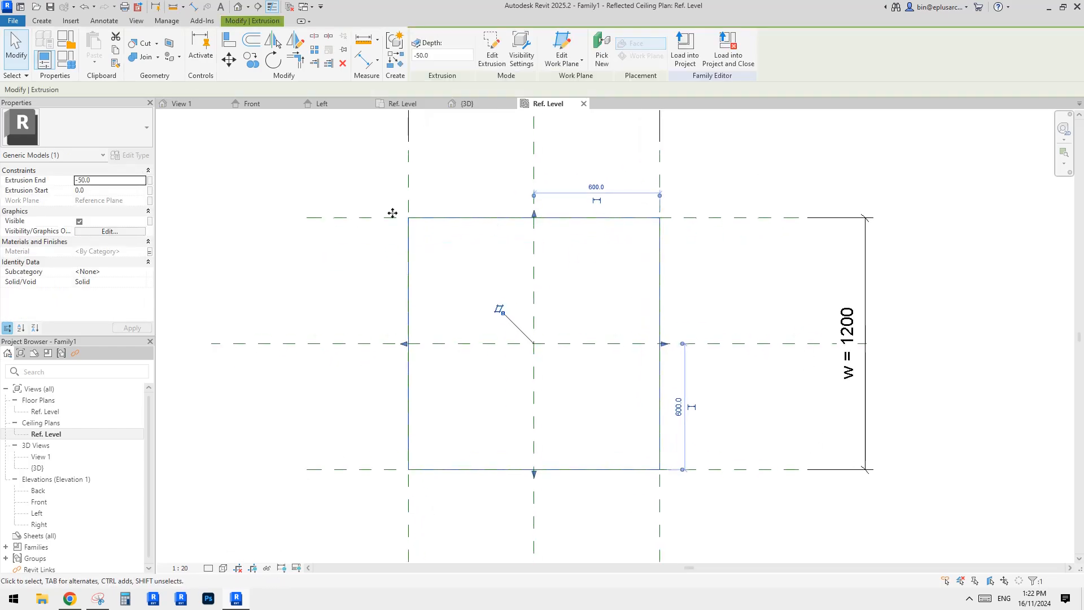
left_click(110, 180)
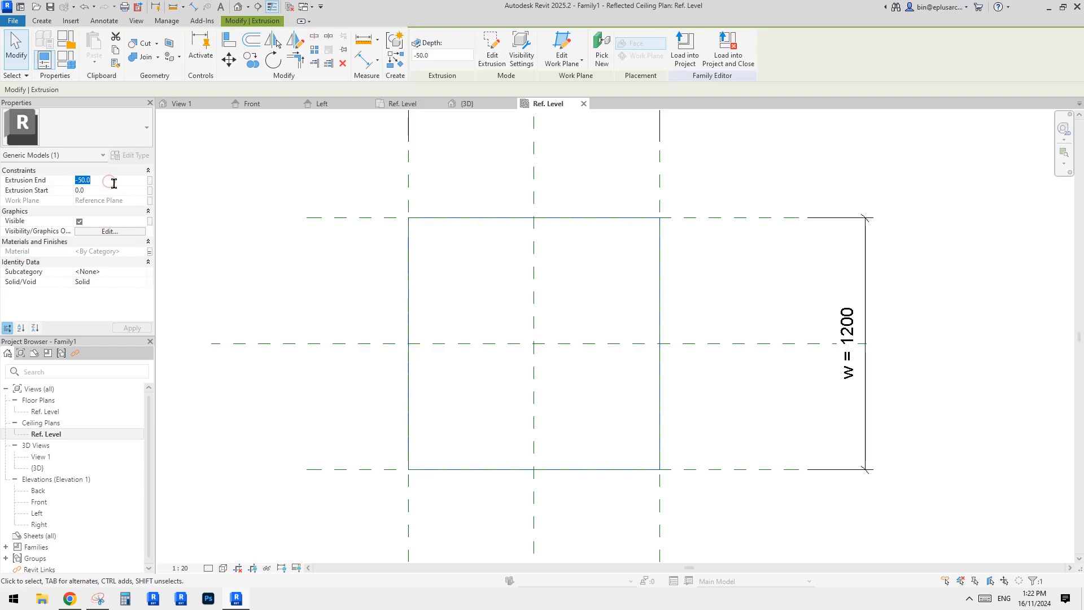
type("-10")
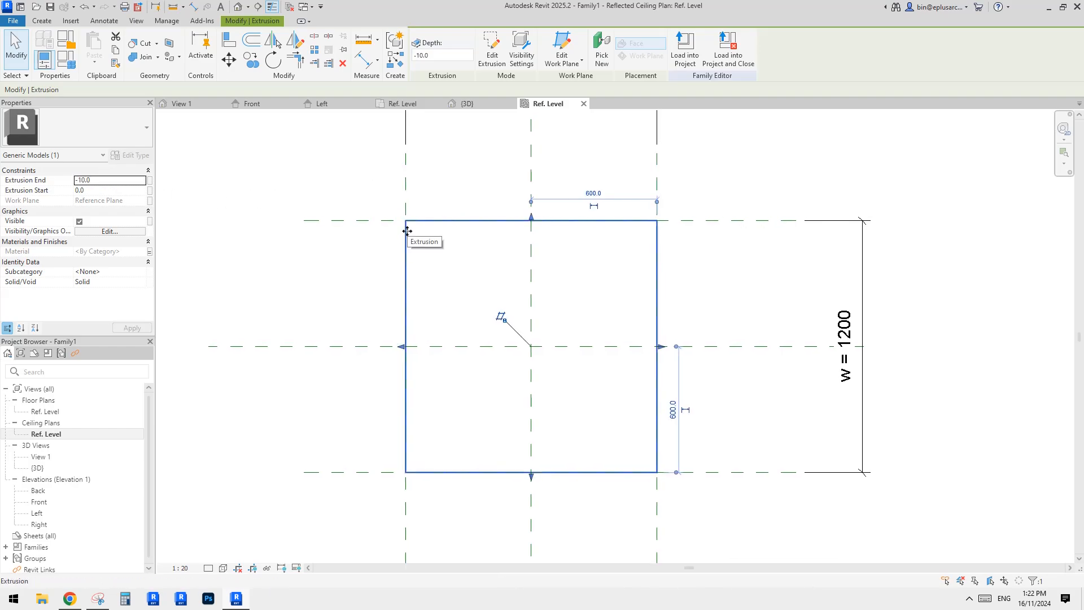
Switch to the browser to view the shading structure reference image, then return to Revit.
scroll(407, 231, "down", 2)
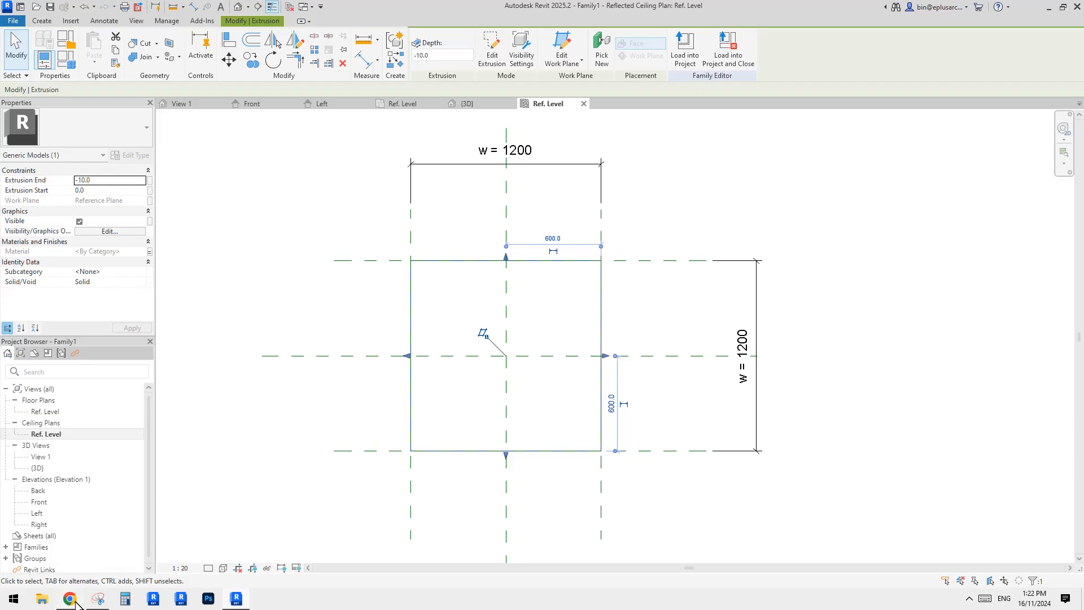
key("alt+Tab")
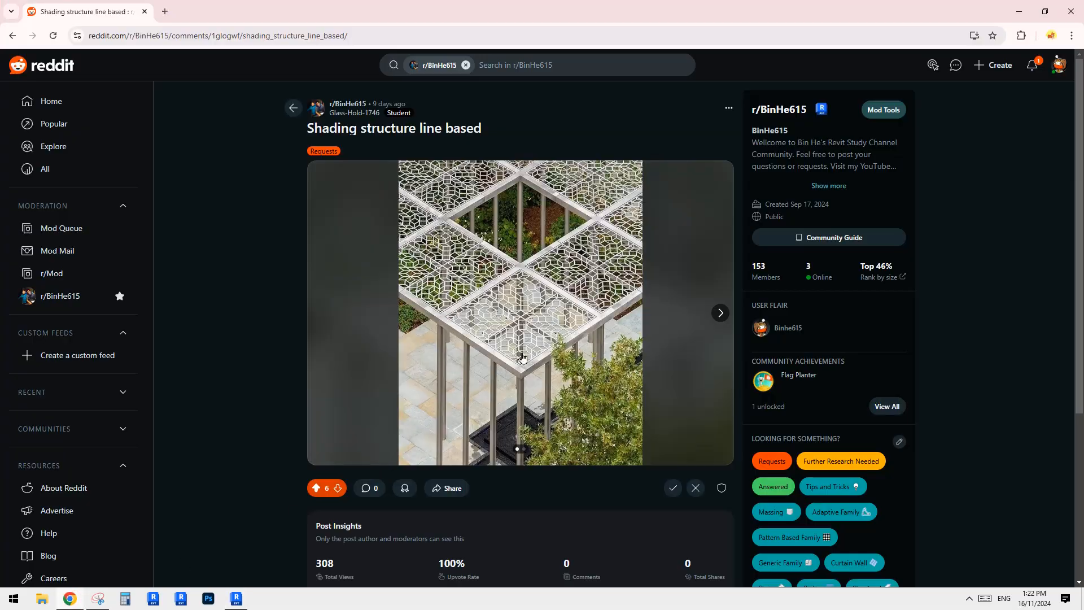
left_click(229, 603)
Draw a vertical reference plane just inside the slab's left edge.
key("r")
key("p")
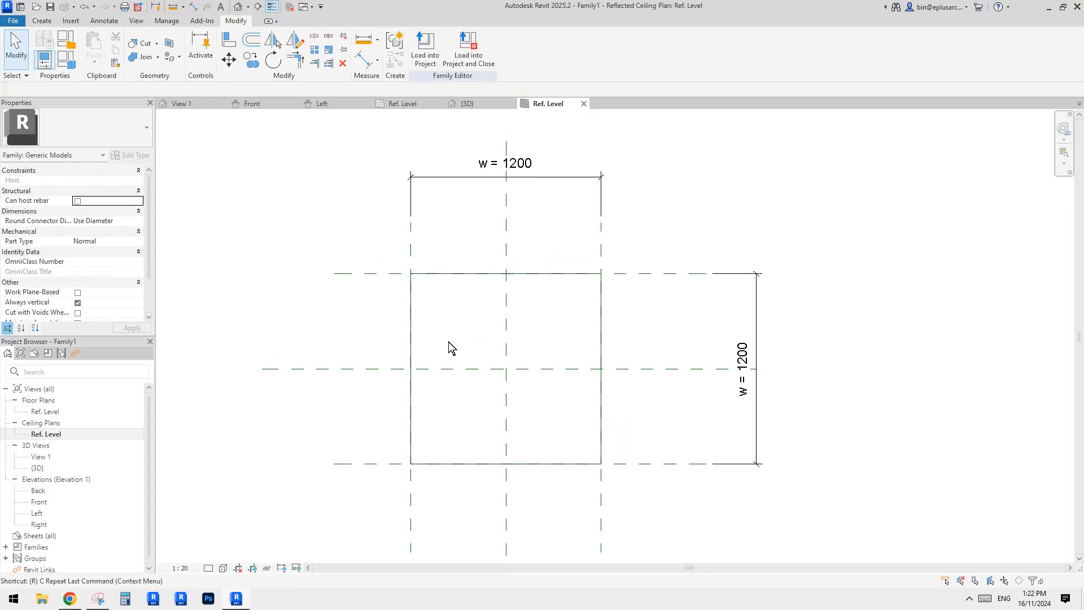
left_click(421, 244)
left_click(420, 511)
key("Escape")
key("Escape")
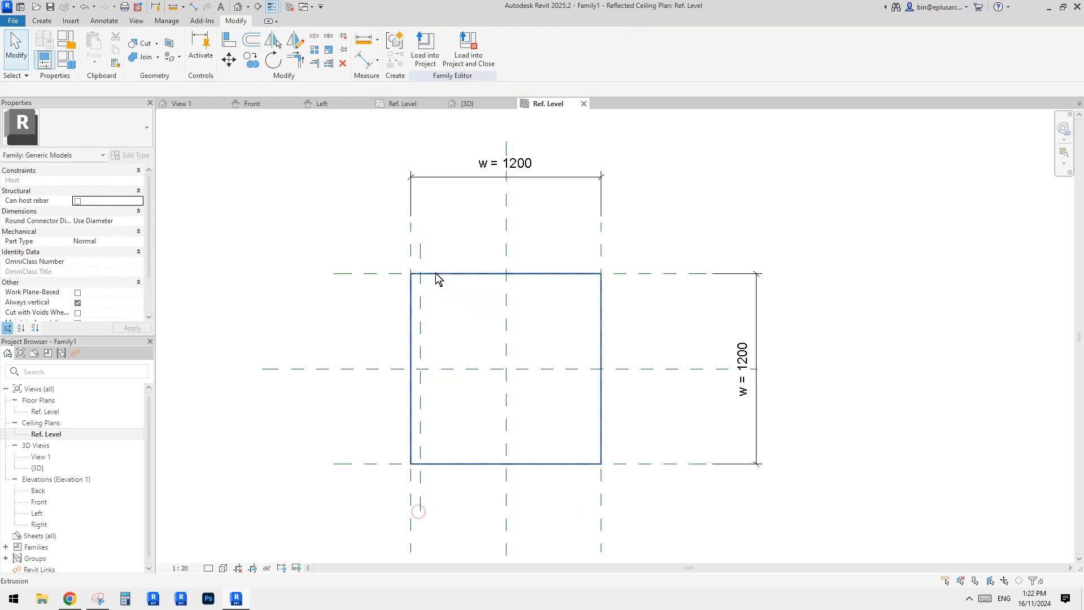
Mirror the new vertical reference plane about the centre plane to the slab's right side.
left_click(421, 266)
key("m")
key("m")
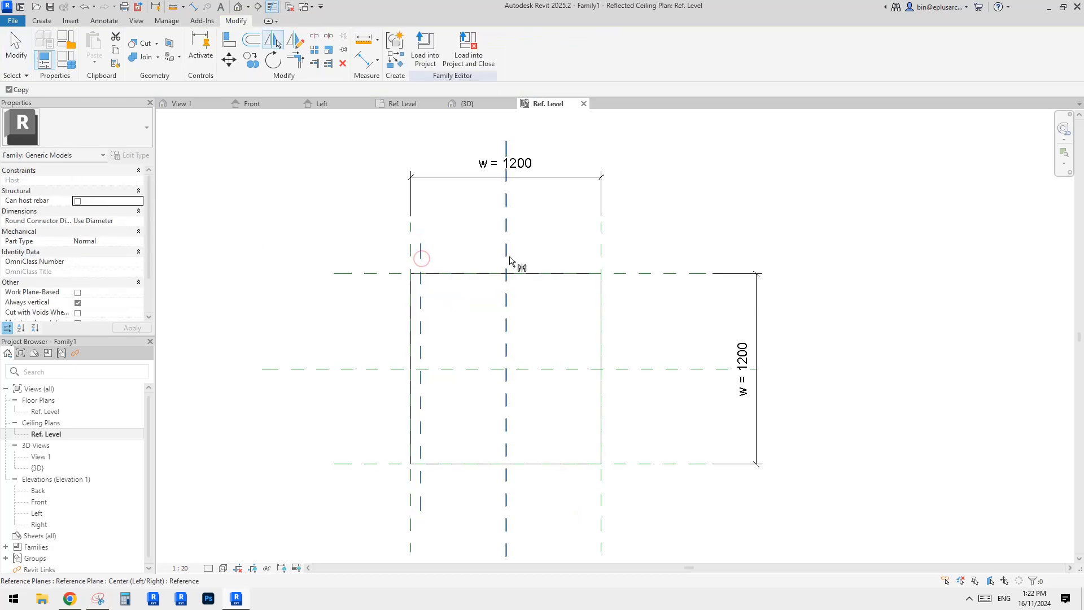
left_click(507, 267)
key("Escape")
middle_click_drag(585, 295, 583, 303)
Draw a horizontal reference plane just inside the slab's top edge and mirror it to the bottom side.
key("r")
key("p")
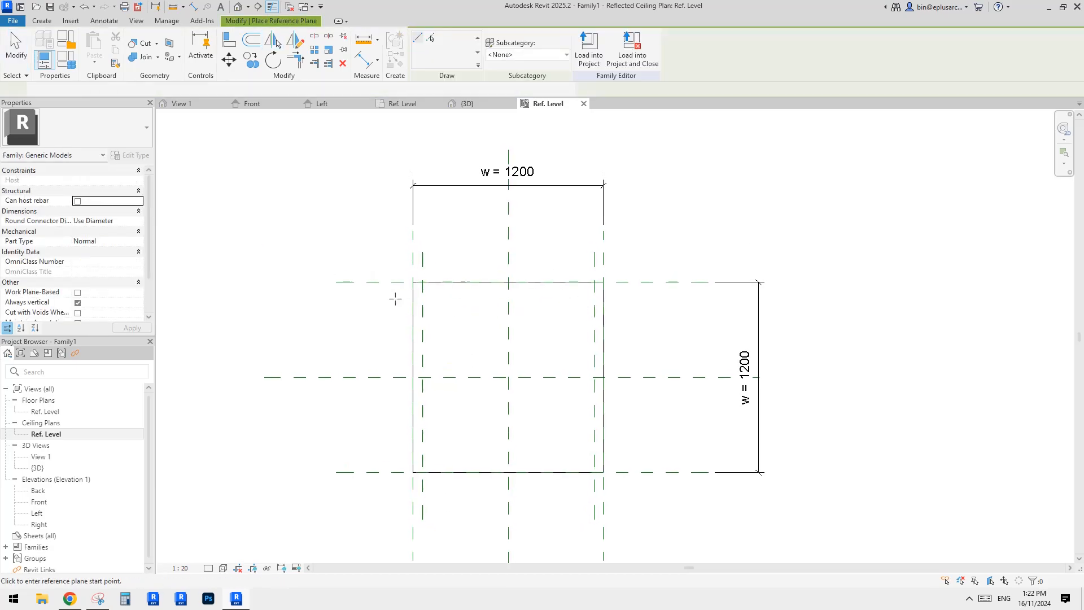
left_click(664, 298)
key("Escape")
key("Escape")
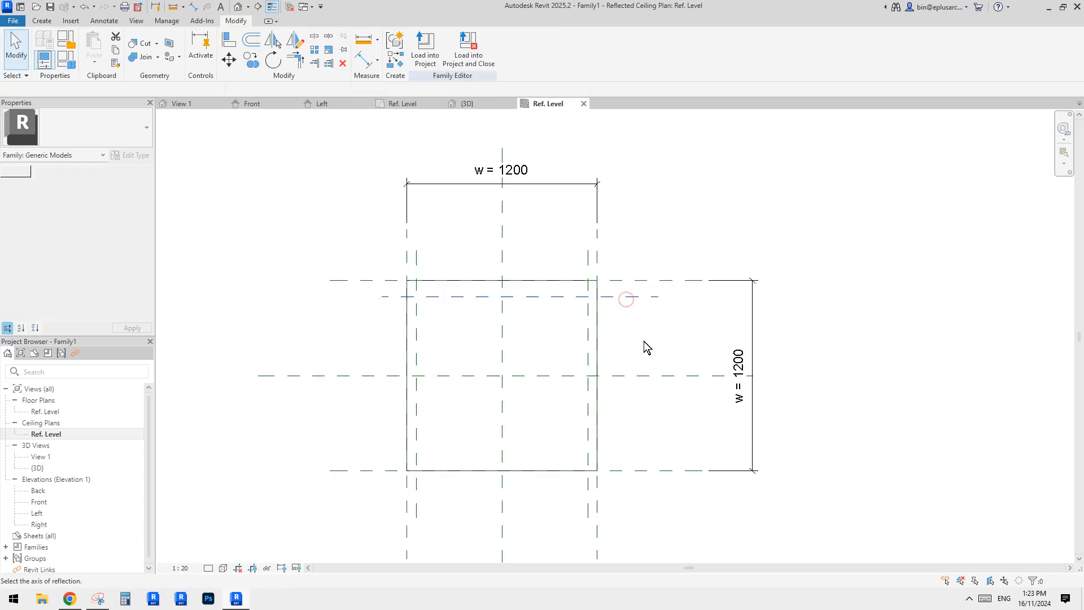
Dimension the offset of each of the four inner reference planes from the slab's outer edges.
key("d")
key("i")
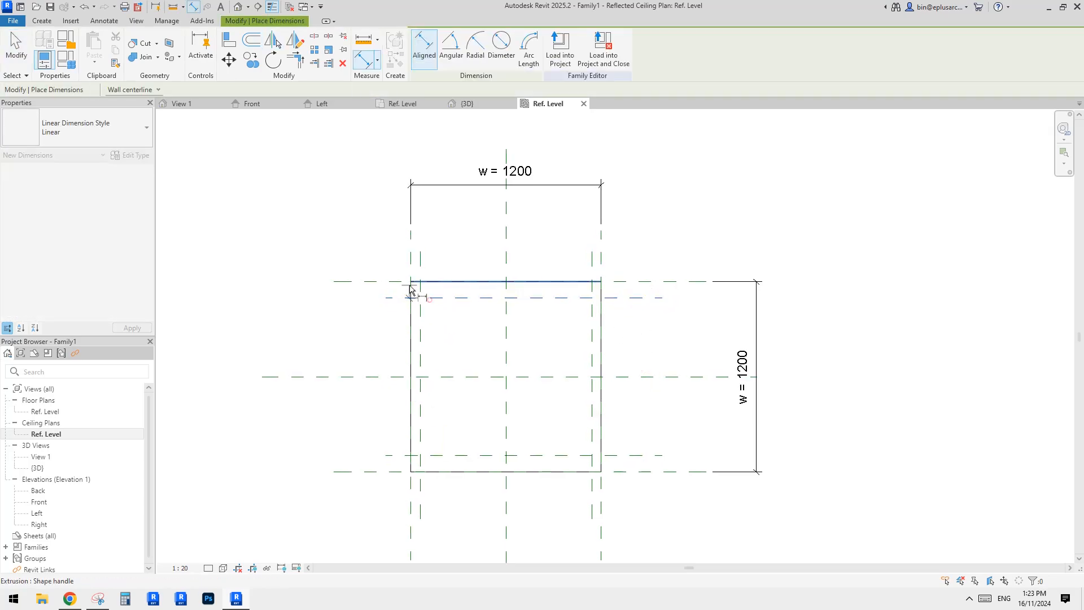
left_click(394, 281)
left_click(351, 293)
left_click(419, 266)
left_click(409, 261)
left_click(451, 248)
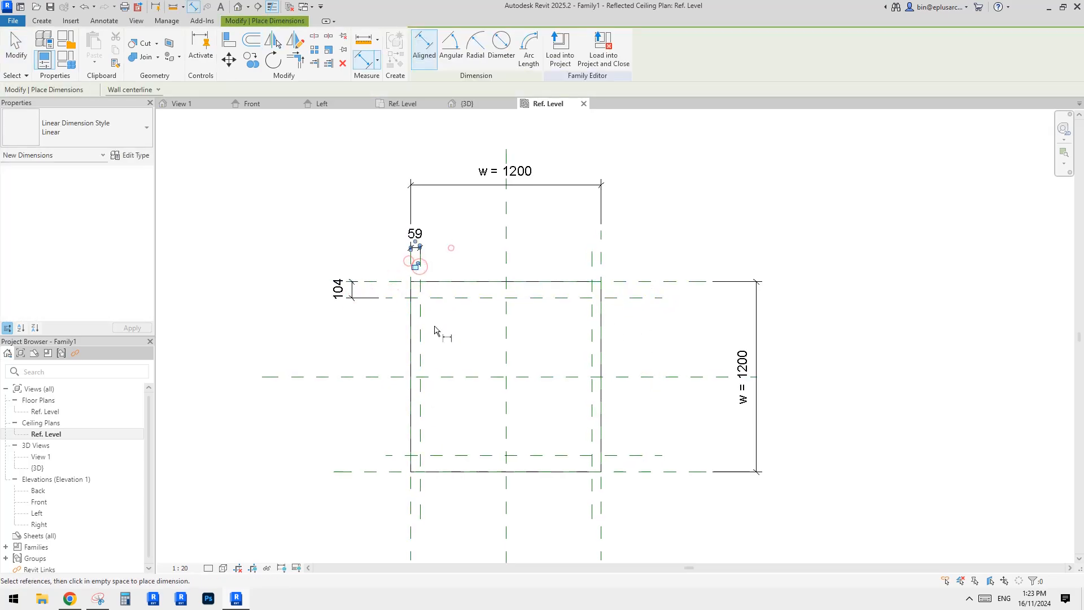
left_click(394, 454)
left_click(390, 470)
left_click(364, 491)
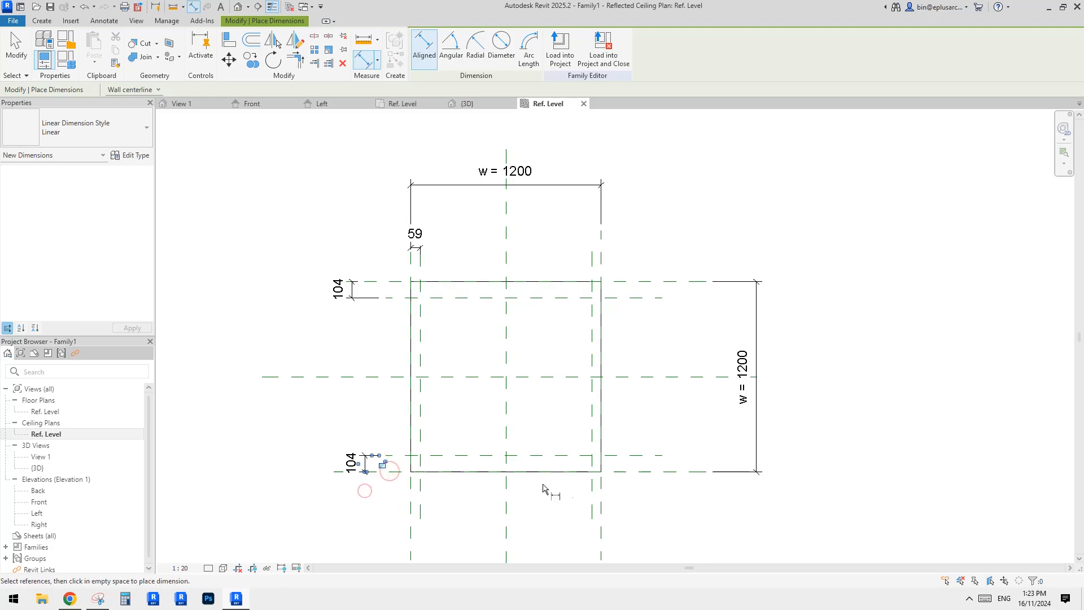
left_click(592, 262)
left_click(603, 257)
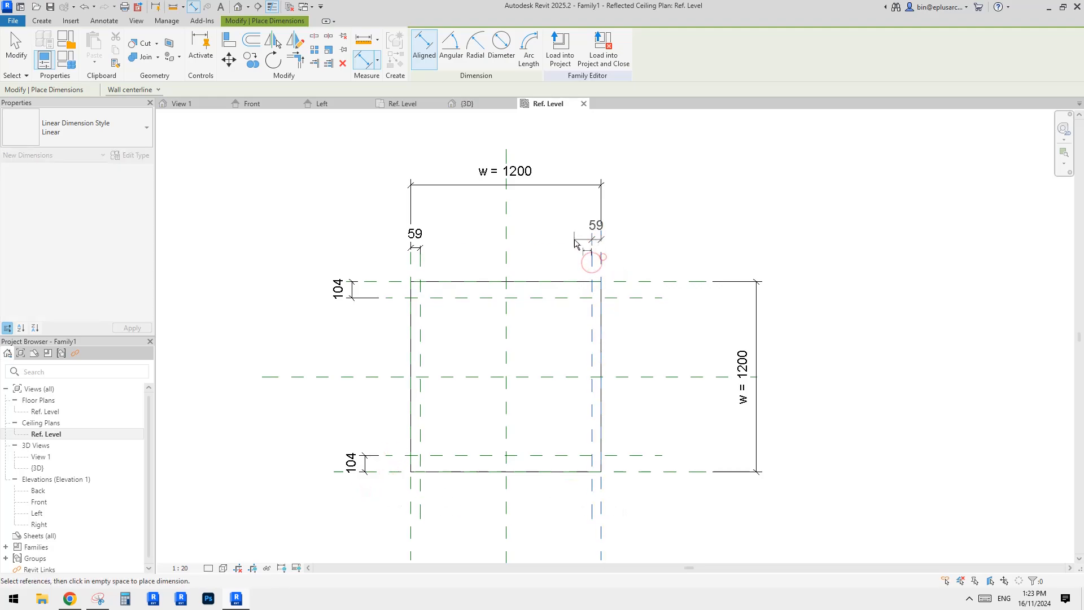
left_click(574, 240)
key("Escape")
key("Escape")
Label all four offset dimensions with a new type parameter named wf.
left_click(593, 238)
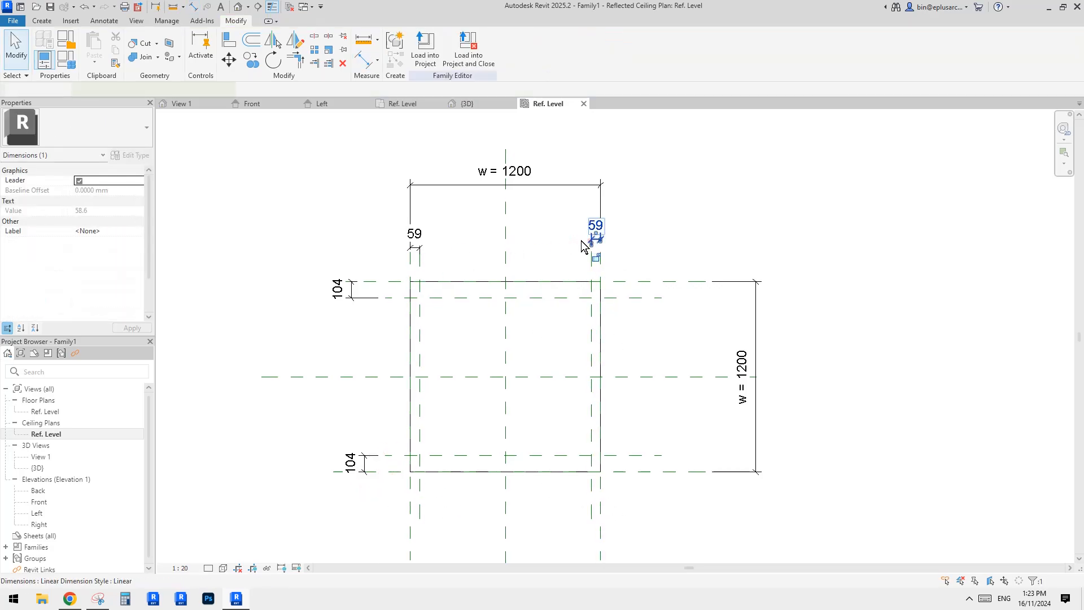
left_click(415, 239, "ctrl")
left_click(337, 289, "ctrl")
left_click(351, 462, "ctrl")
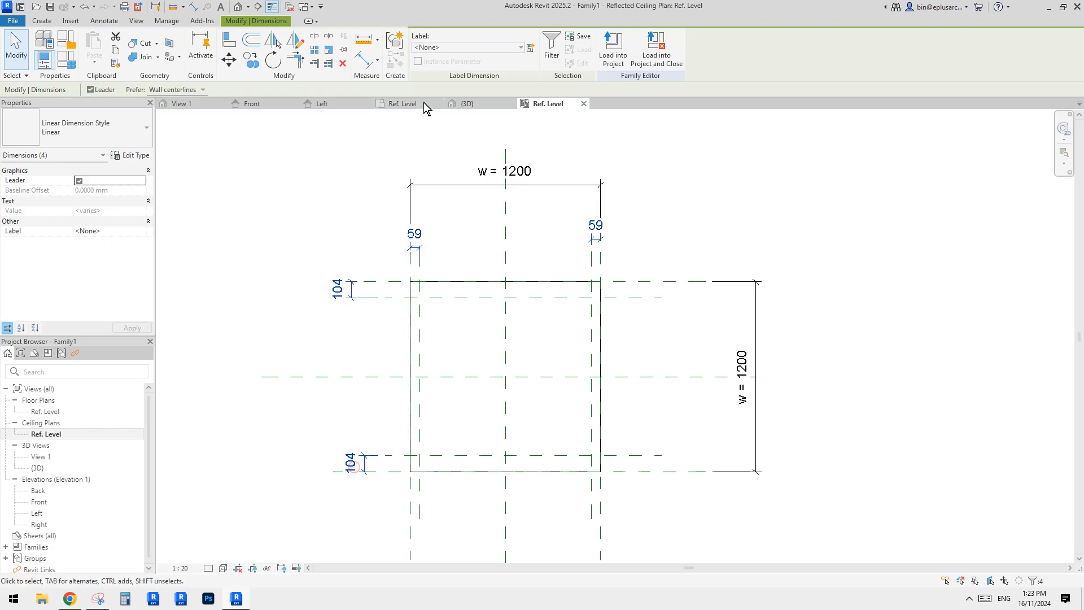
left_click(531, 45)
type("w")
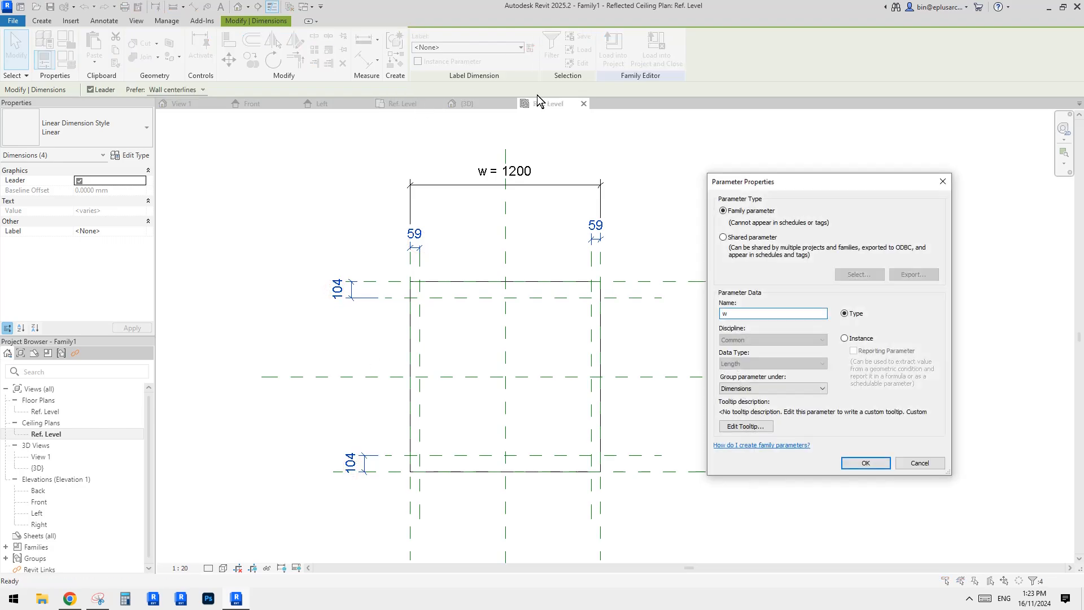
type("f")
left_click(863, 462)
Set the wf offset to 50 mm by editing one labelled dimension.
left_click(439, 337)
left_click(445, 298)
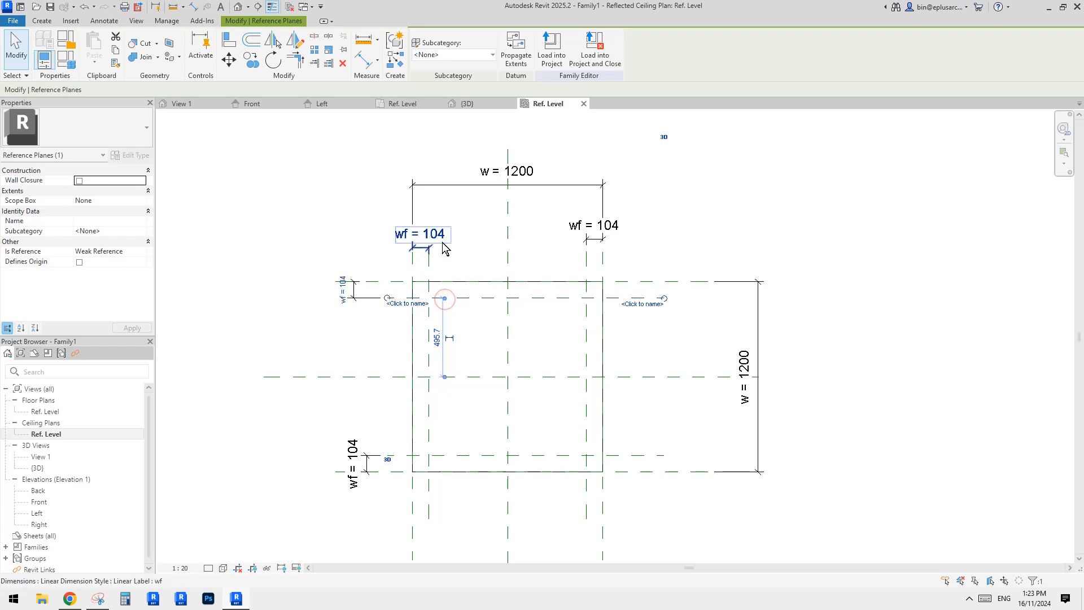
left_click(425, 281)
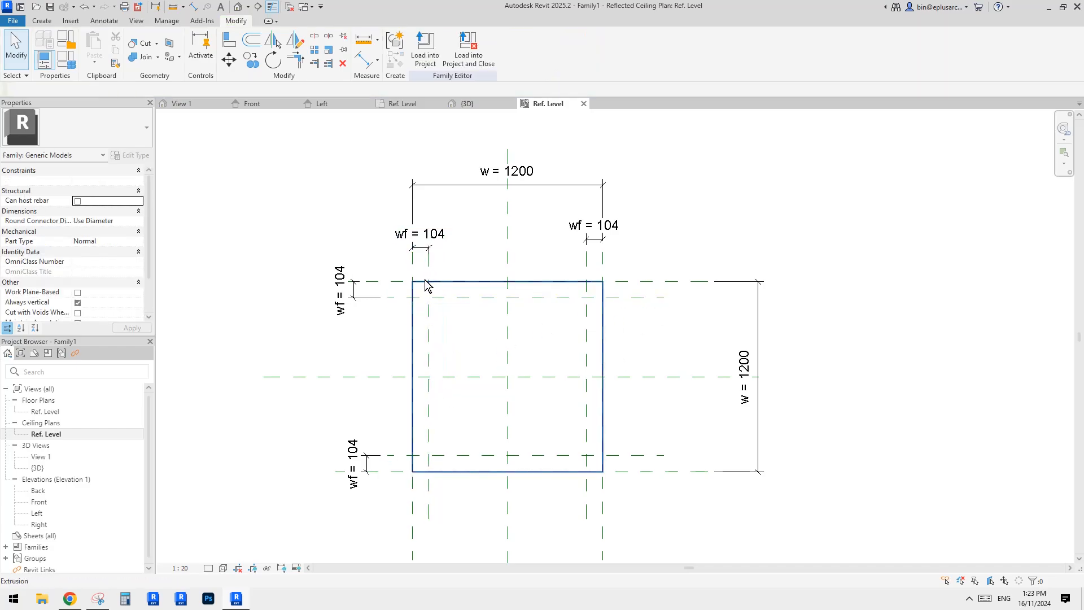
left_click(443, 298)
left_click(342, 289)
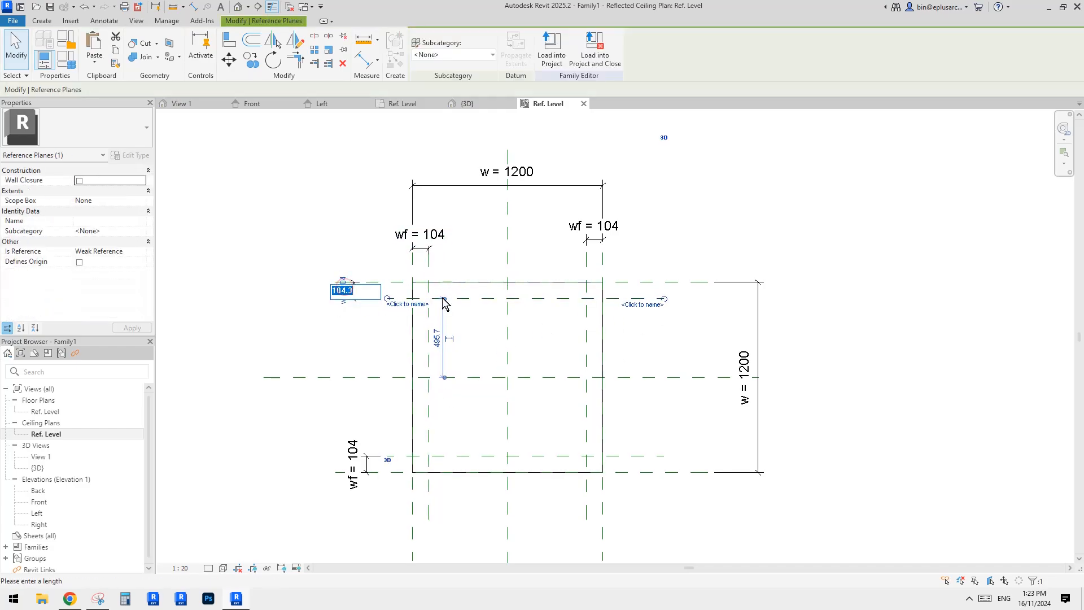
key("Return")
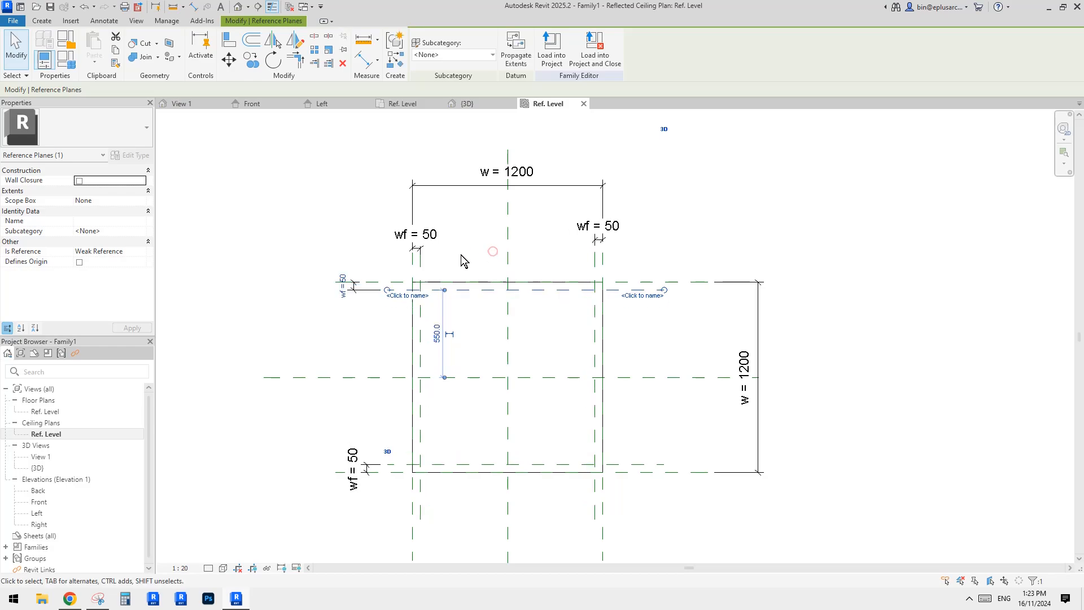
Switch to the browser to look at the reference image again, then return to Revit.
left_click(491, 251)
scroll(500, 249, "up", 2)
left_click(459, 227)
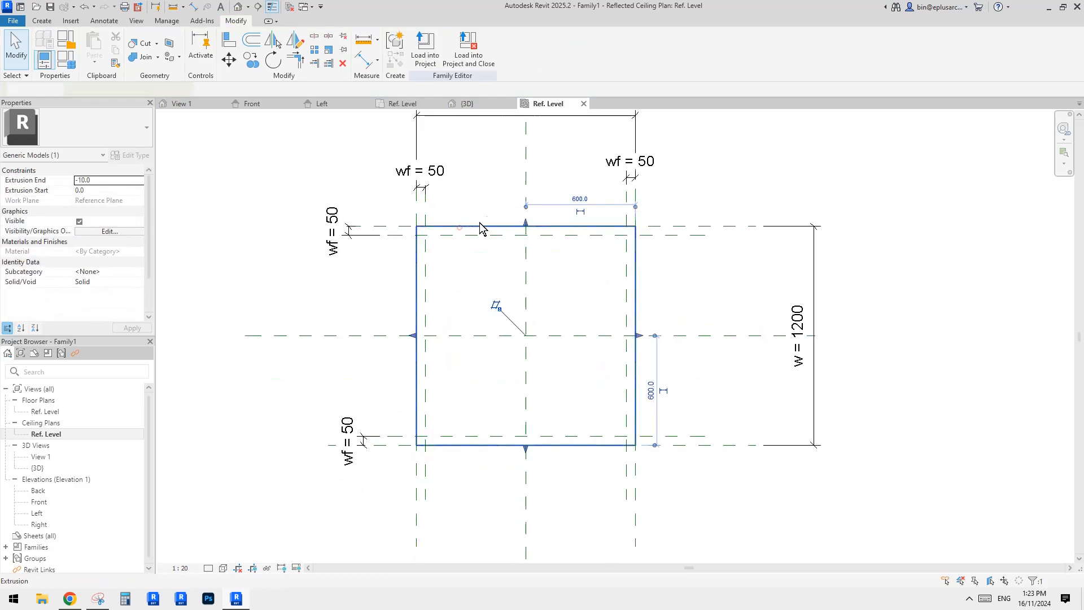
left_click(70, 599)
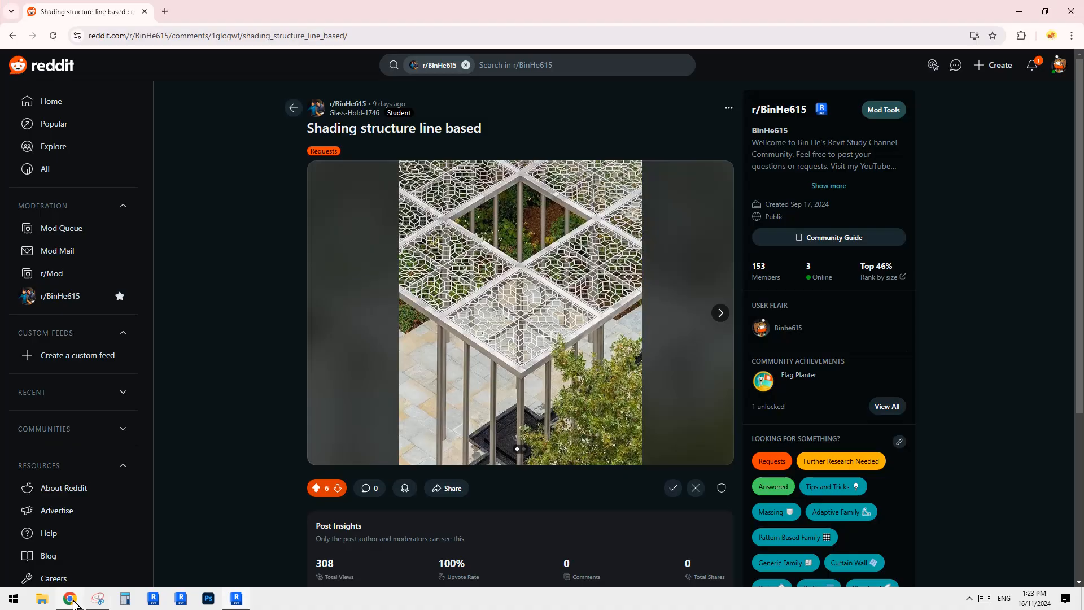
left_click(236, 598)
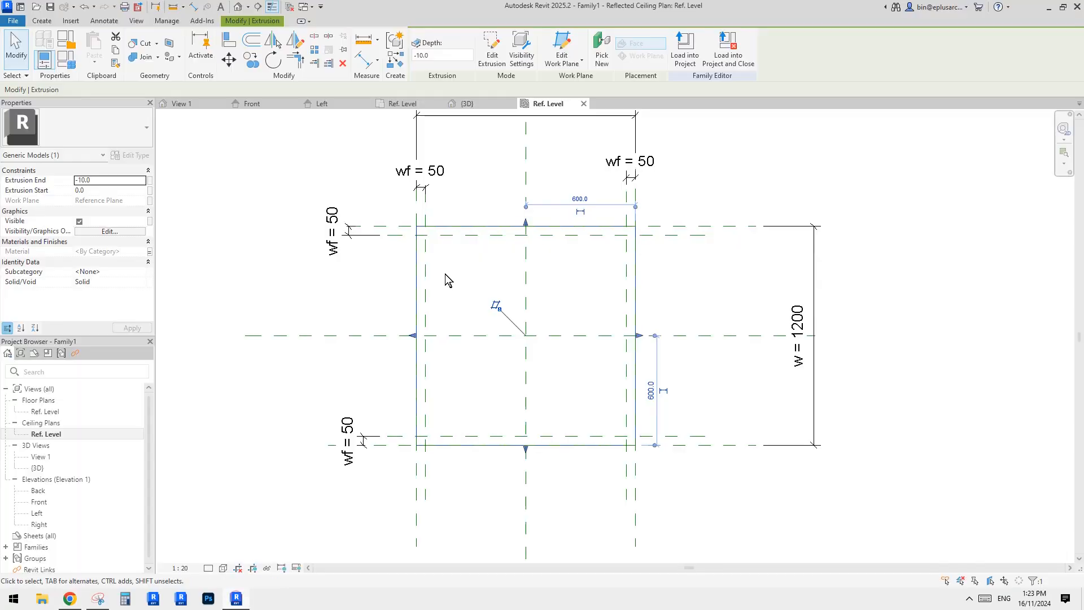
Edit the extrusion sketch and align its right edge to the inner reference plane.
left_click(511, 153)
left_click(474, 227)
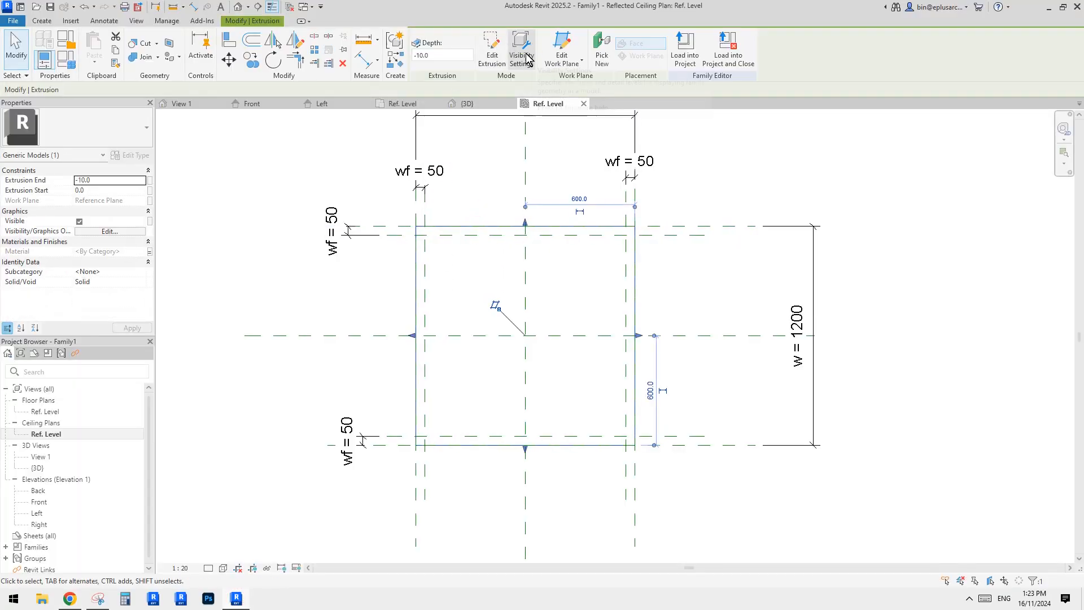
left_click(491, 48)
left_click(525, 226)
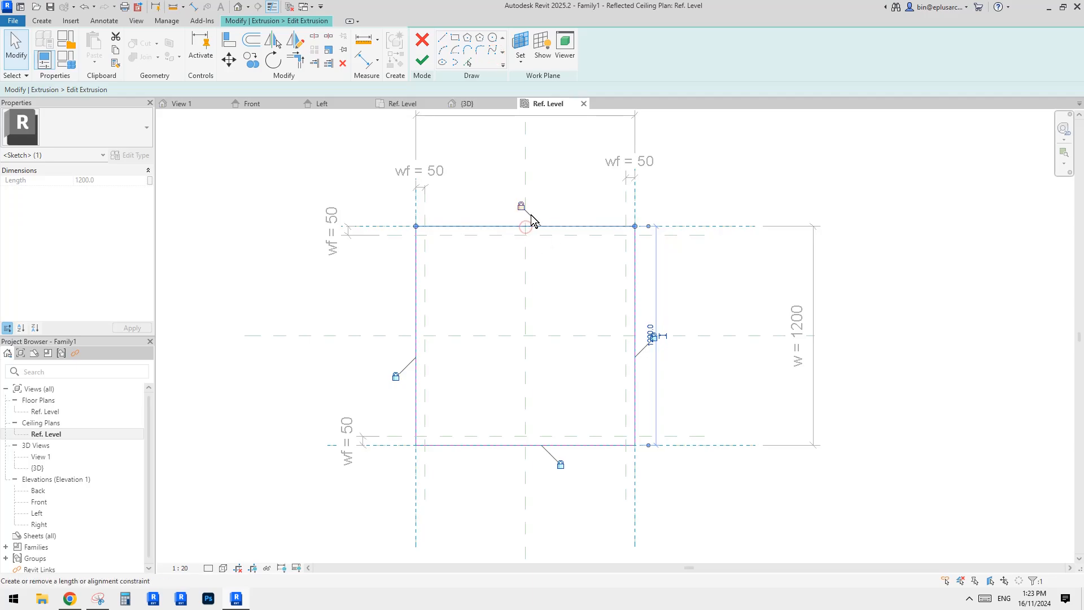
left_click(653, 337)
scroll(656, 341, "up", 2)
left_click(657, 307)
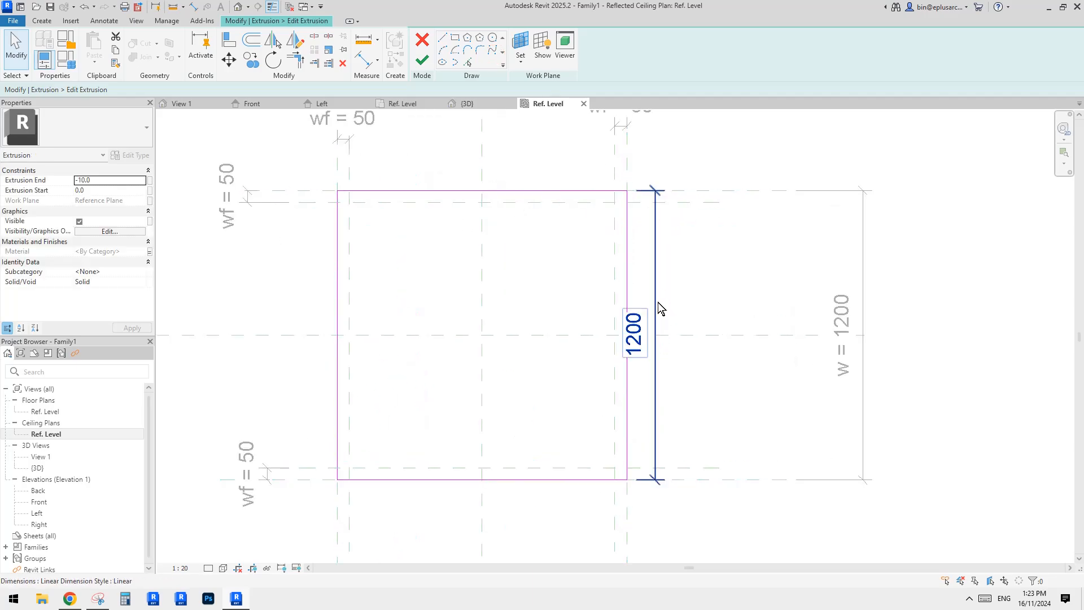
left_click(672, 296)
mouse_move(627, 299)
left_mouse_down()
mouse_move(592, 297)
mouse_move(614, 295)
left_mouse_up()
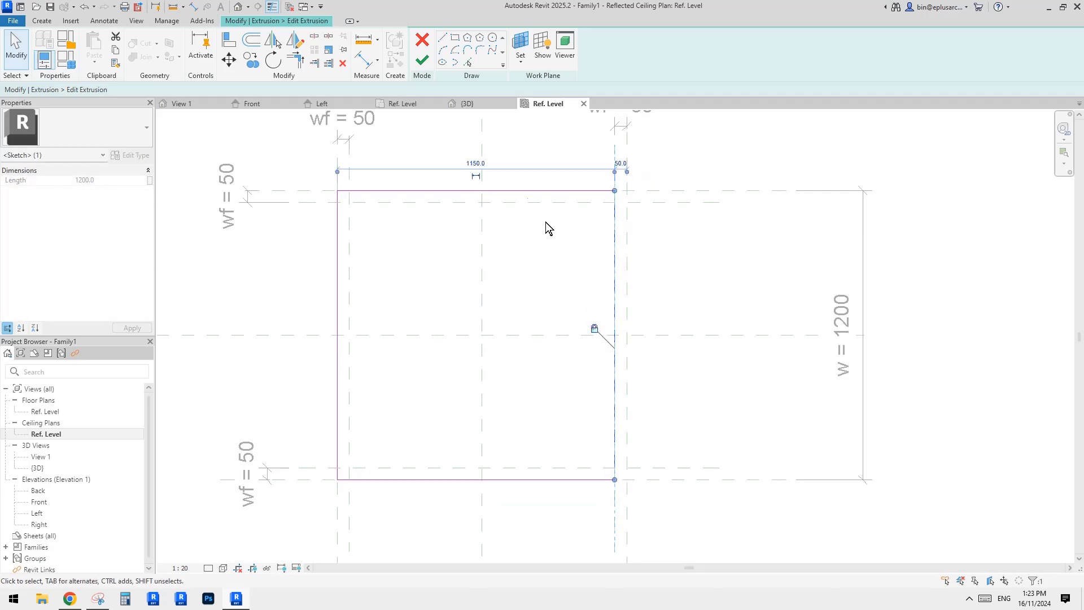
Align the sketch's top, left and bottom edges to the inner reference planes and finish the extrusion edit.
mouse_move(520, 192)
left_mouse_down()
mouse_move(520, 206)
mouse_move(486, 211)
left_mouse_up()
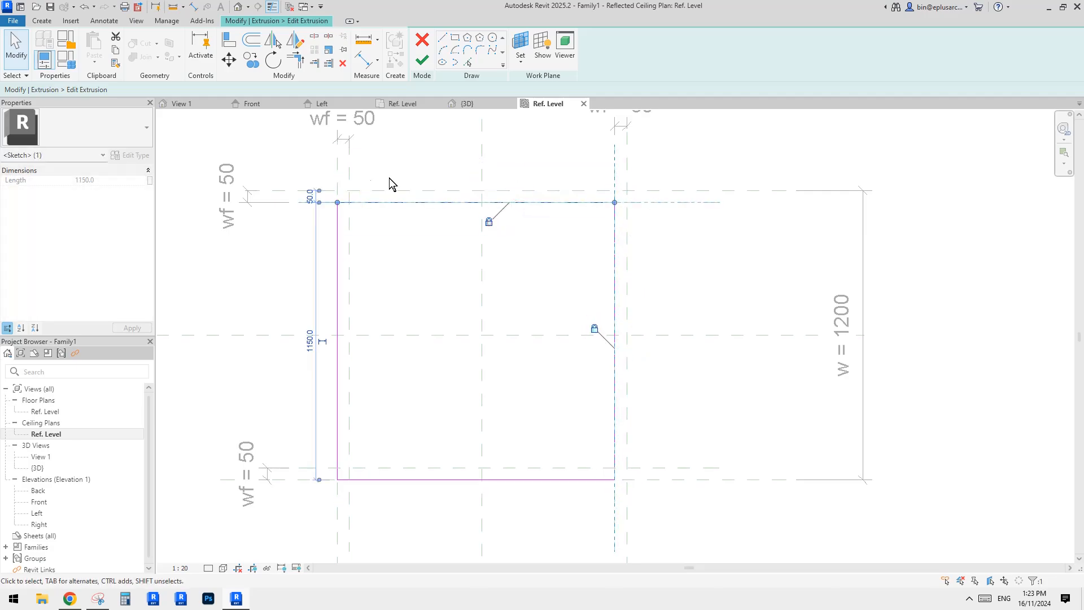
left_click_drag(340, 231, 353, 241)
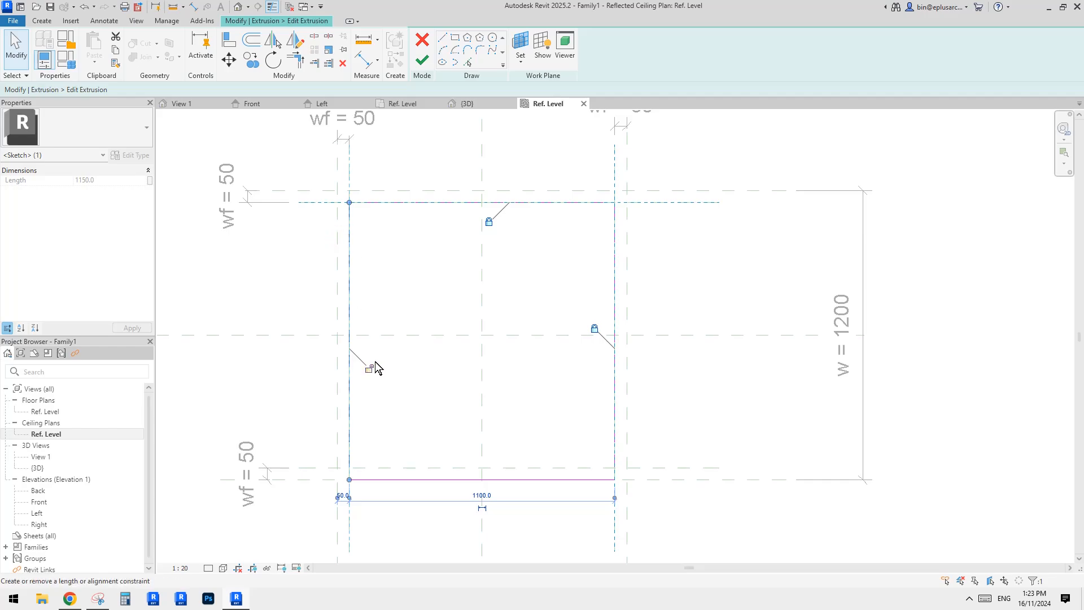
left_click(432, 479)
left_click_drag(431, 479, 438, 471)
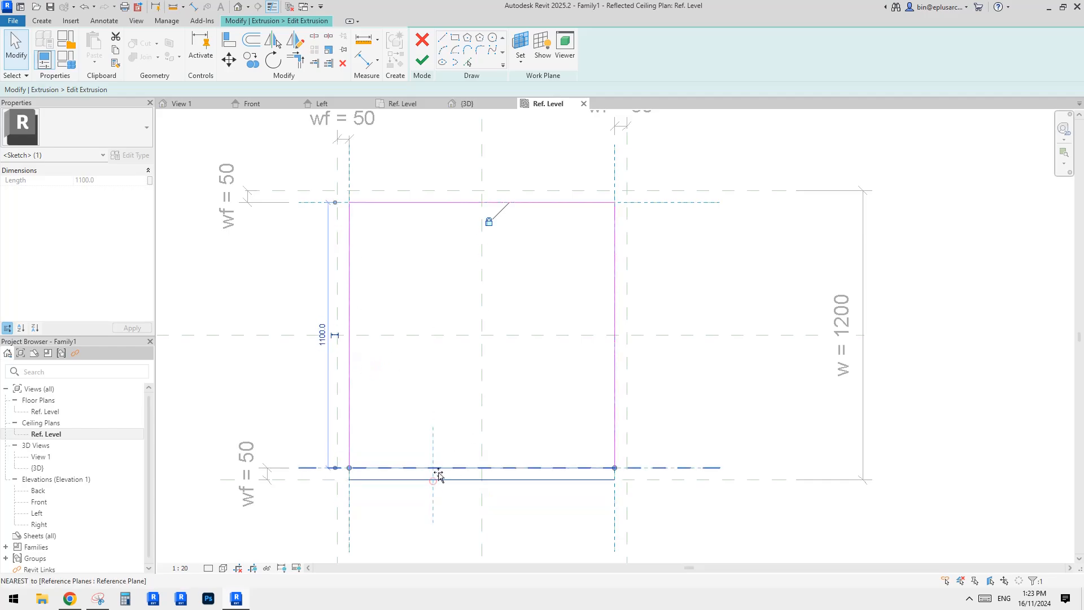
left_click(534, 454)
scroll(530, 399, "down", 1)
key("Escape")
middle_click_drag(490, 366, 513, 368)
left_click(422, 64)
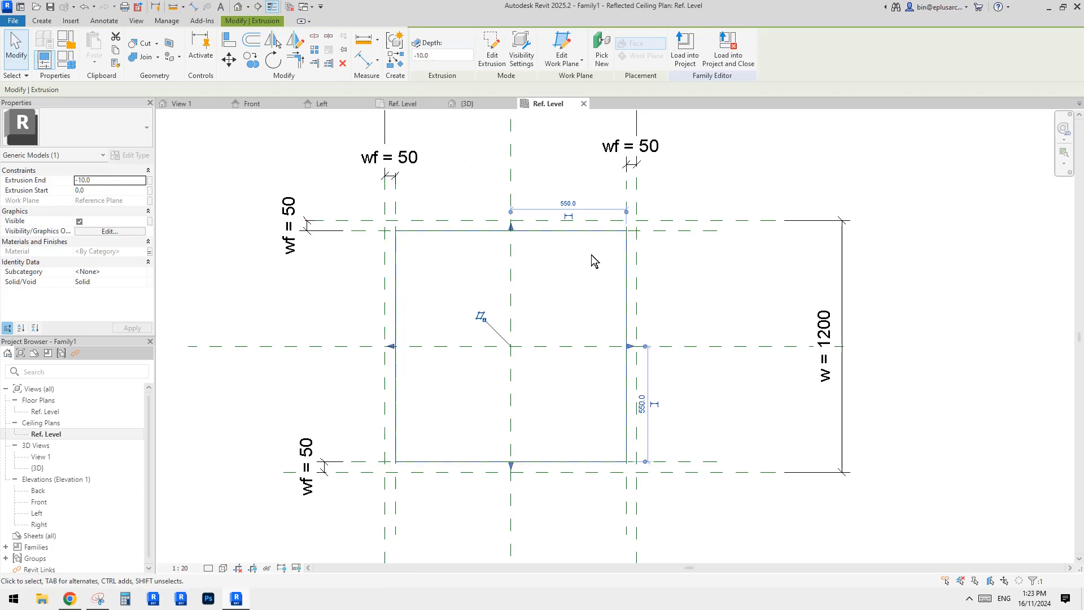
Start a new extrusion and sketch a rectangle on the outer reference planes, locking each edge to its plane.
middle_click_drag(566, 357, 570, 367)
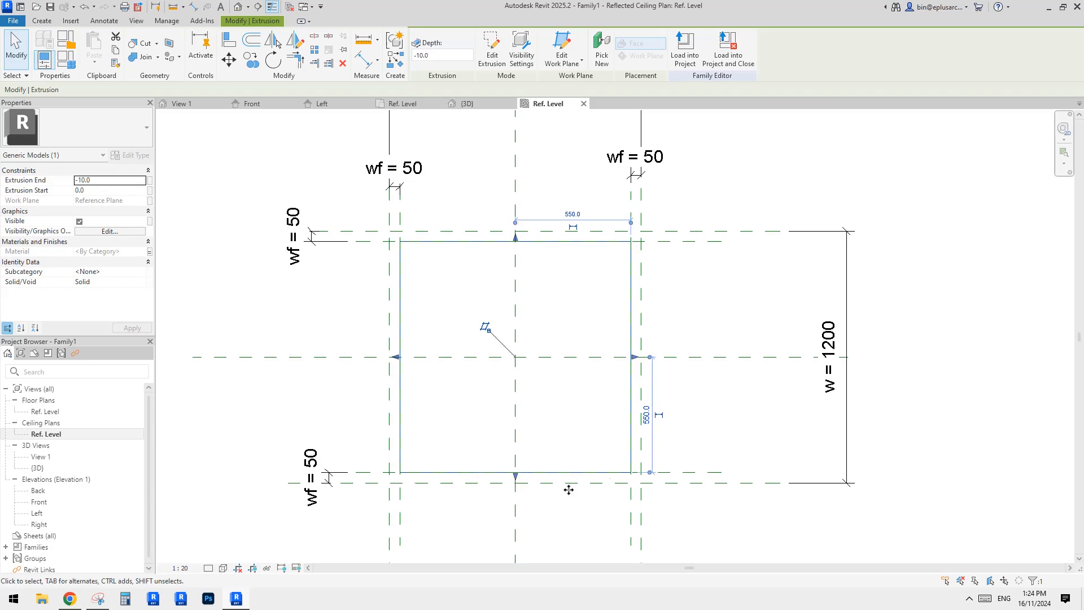
middle_click_drag(441, 296, 439, 303)
left_click(41, 21)
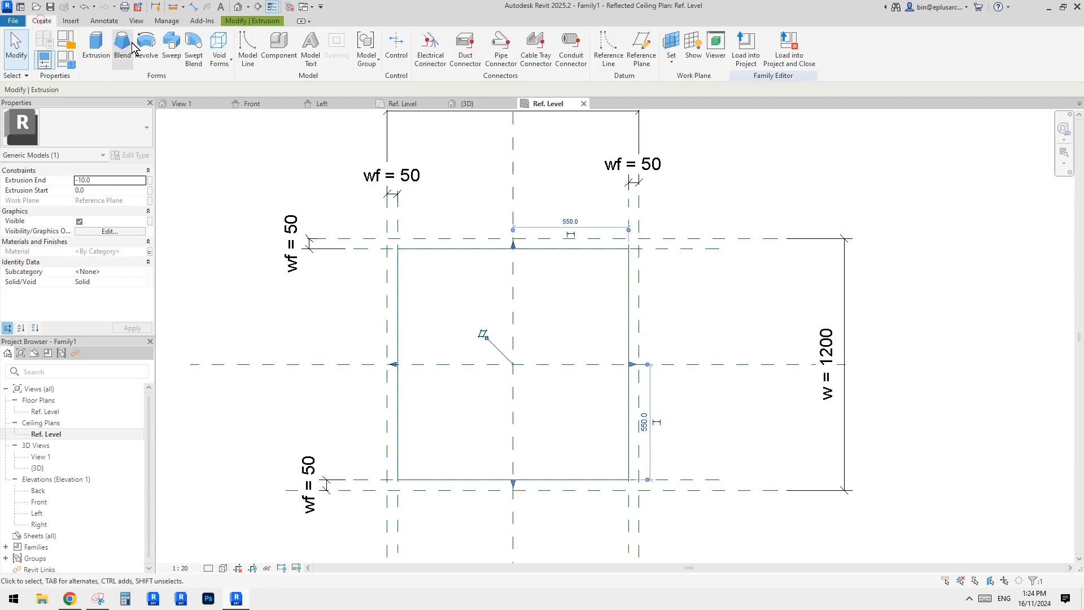
left_click(95, 48)
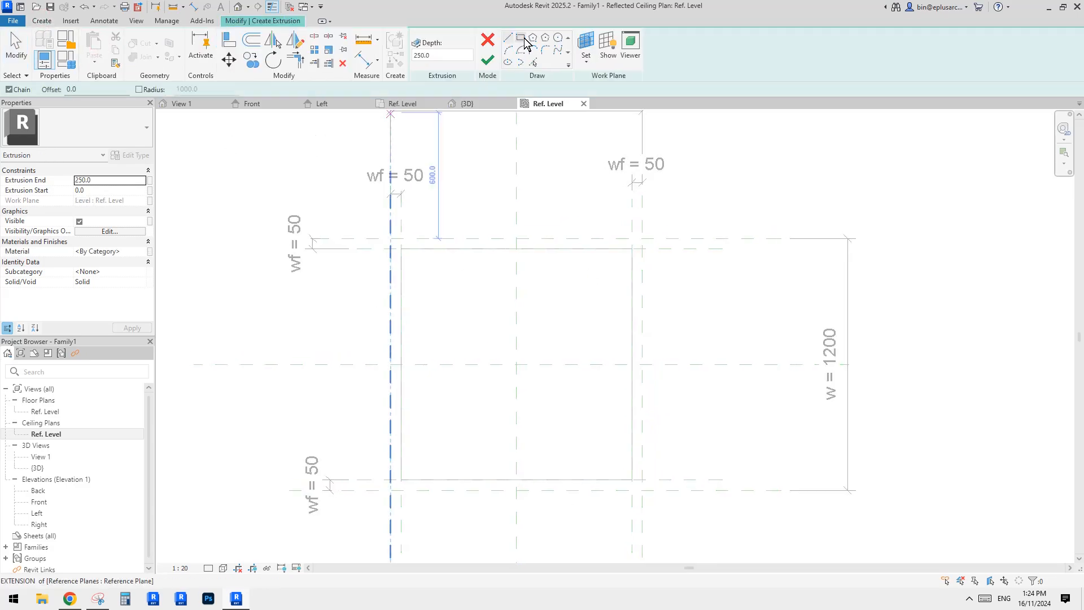
left_click(522, 39)
left_click(390, 238)
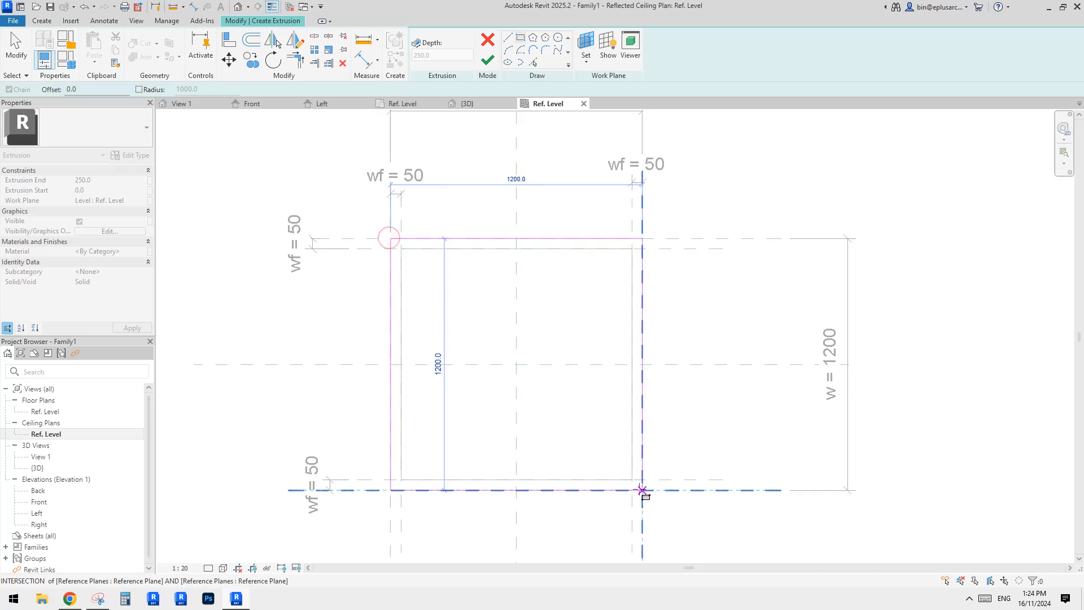
left_click(642, 490)
left_click(554, 470)
left_click(621, 346)
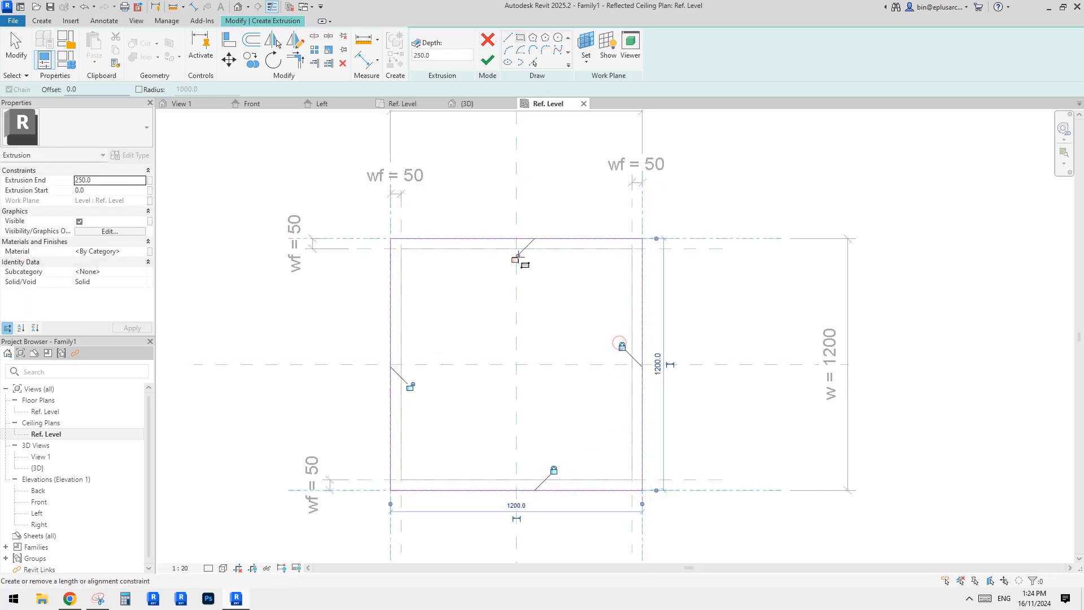
left_click(410, 386)
left_click(514, 259)
Sketch a second rectangle on the inner reference planes and lock all four of its edges to them.
left_click(400, 249)
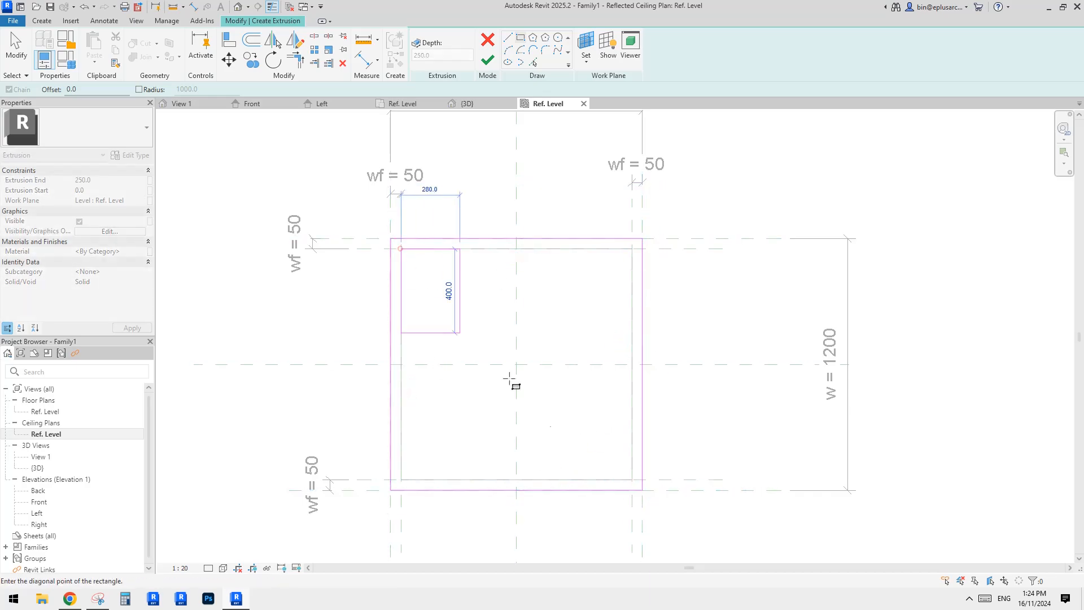
left_click(632, 480)
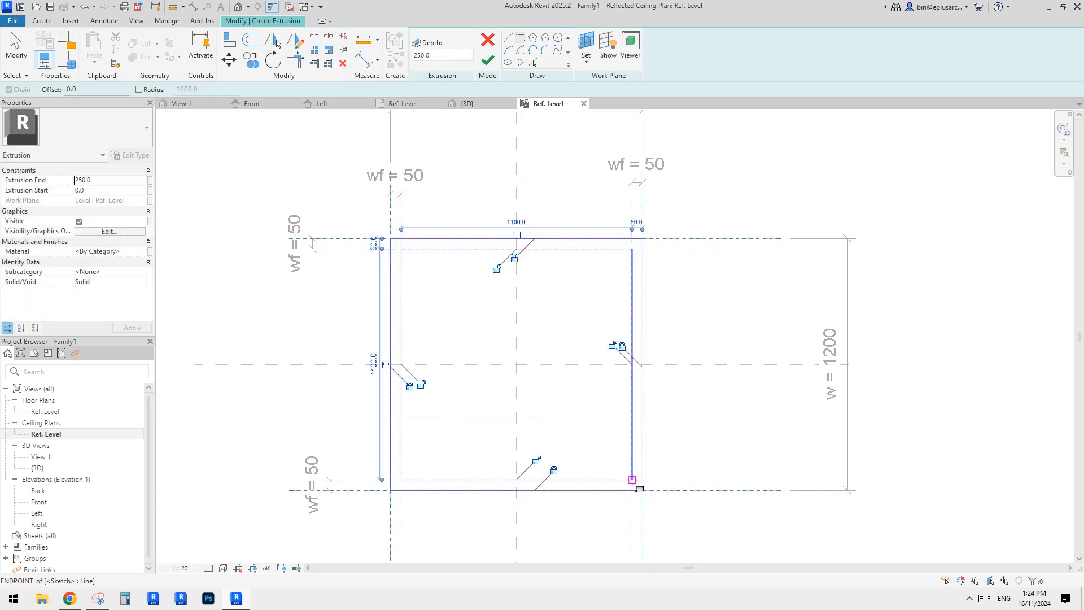
left_click(612, 345)
left_click(536, 459)
left_click(496, 269)
left_click(422, 384)
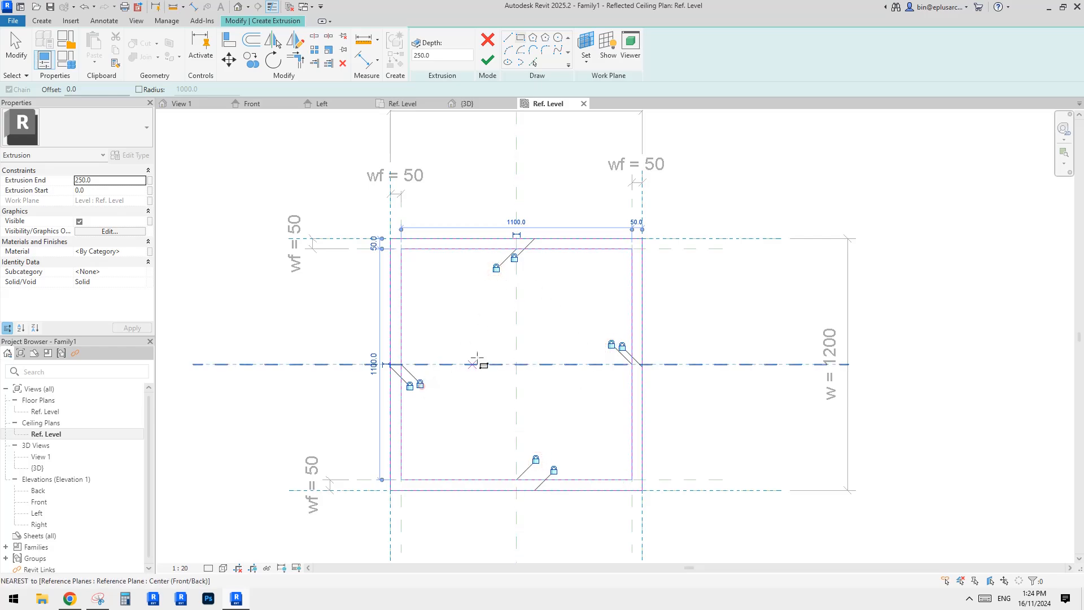
key("Escape")
Set the extrusion end to -50 and associate its material with a new family parameter named materia.
left_click(114, 187)
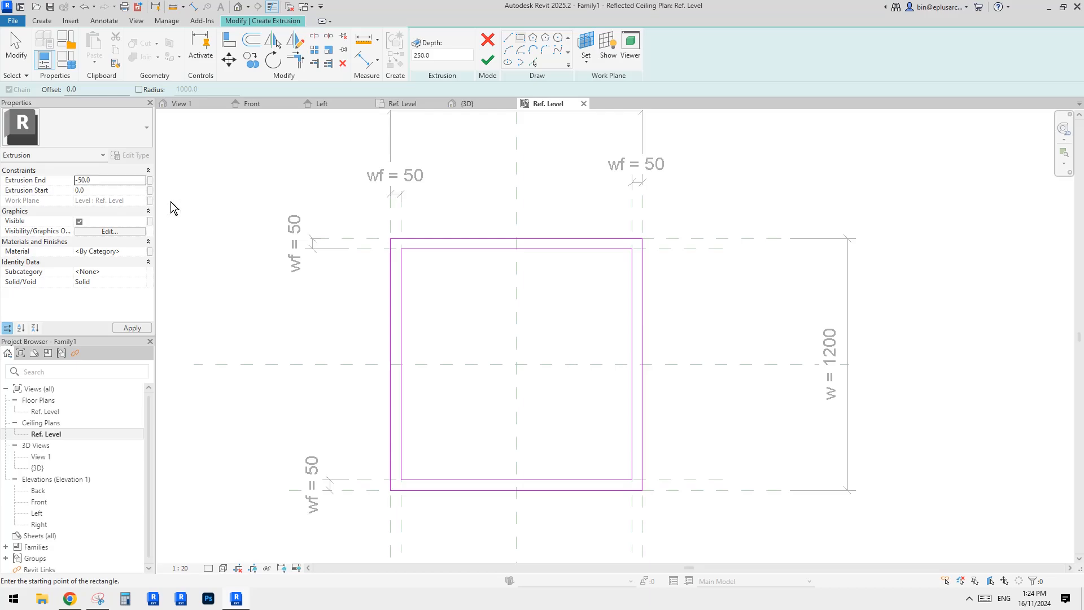
left_click(149, 251)
left_click(354, 395)
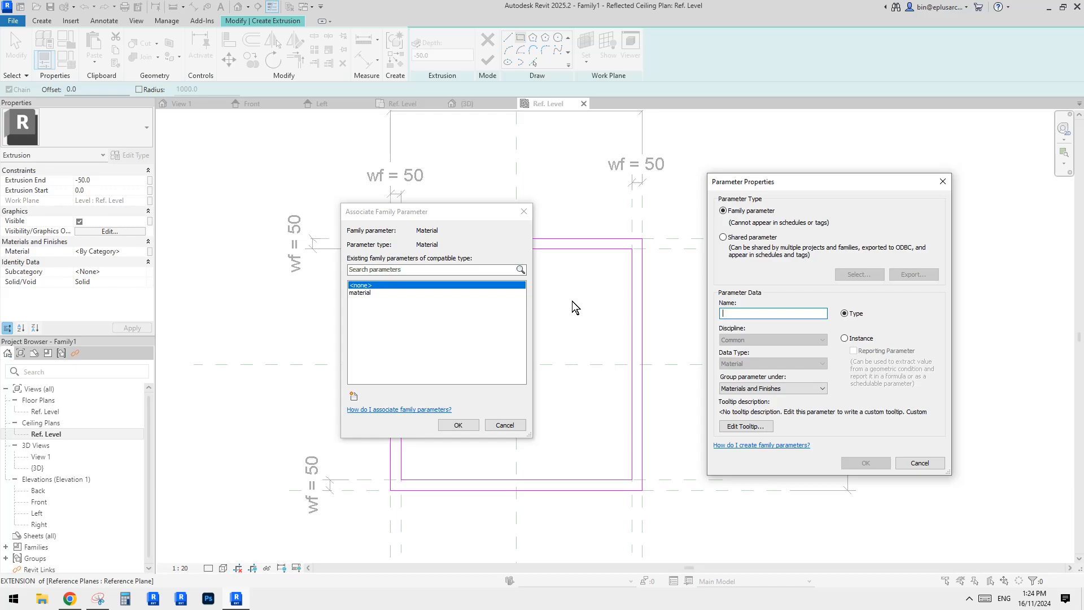
type("mate")
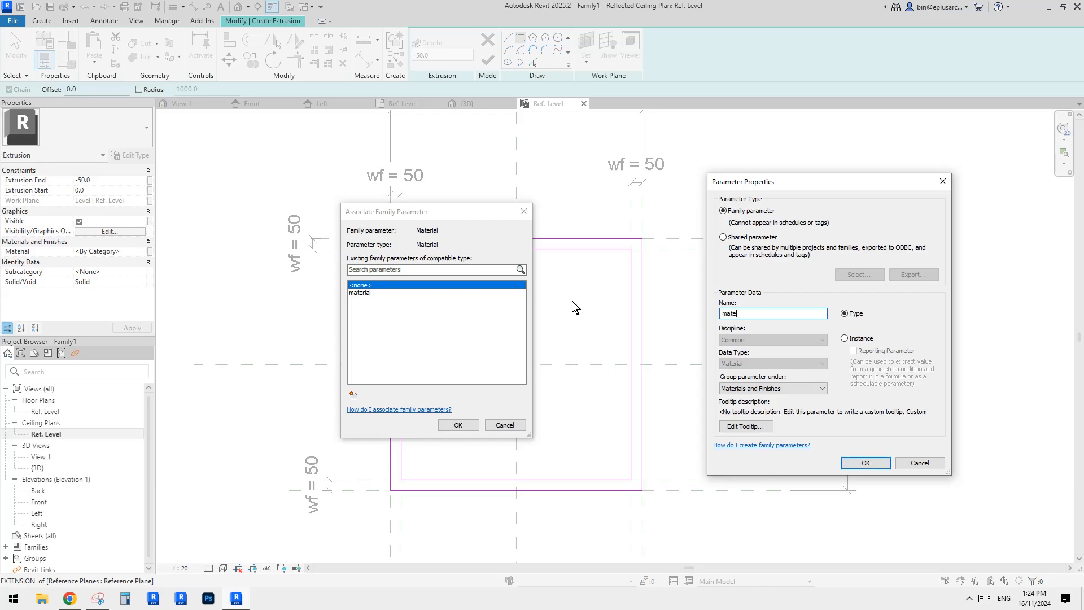
type("rial2")
left_click(864, 463)
left_click(458, 425)
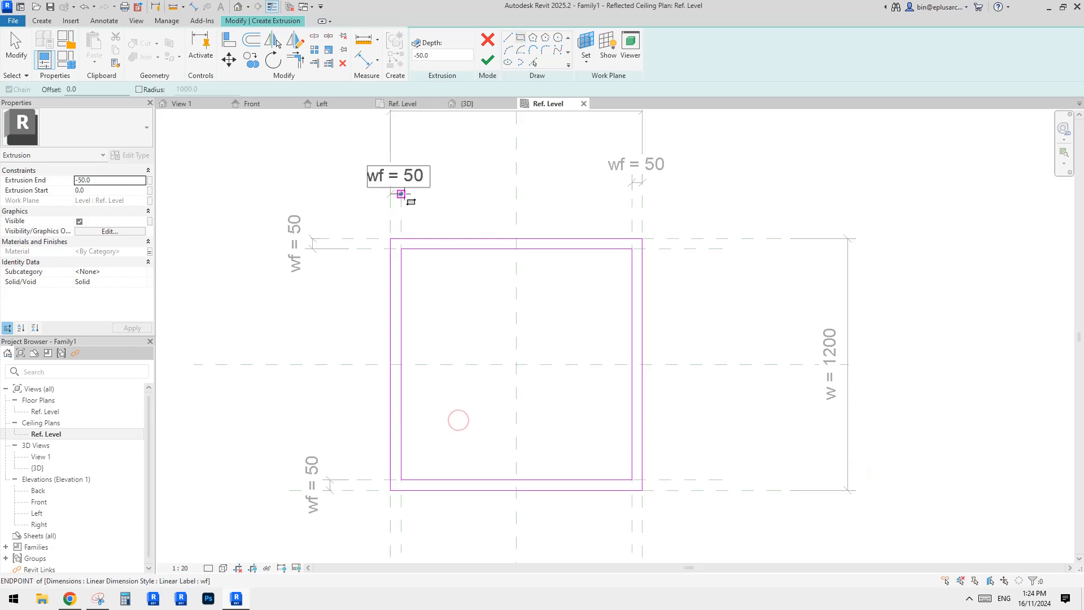
Finish the frame extrusion and inspect it alongside the slab in the 3D view.
left_click(489, 60)
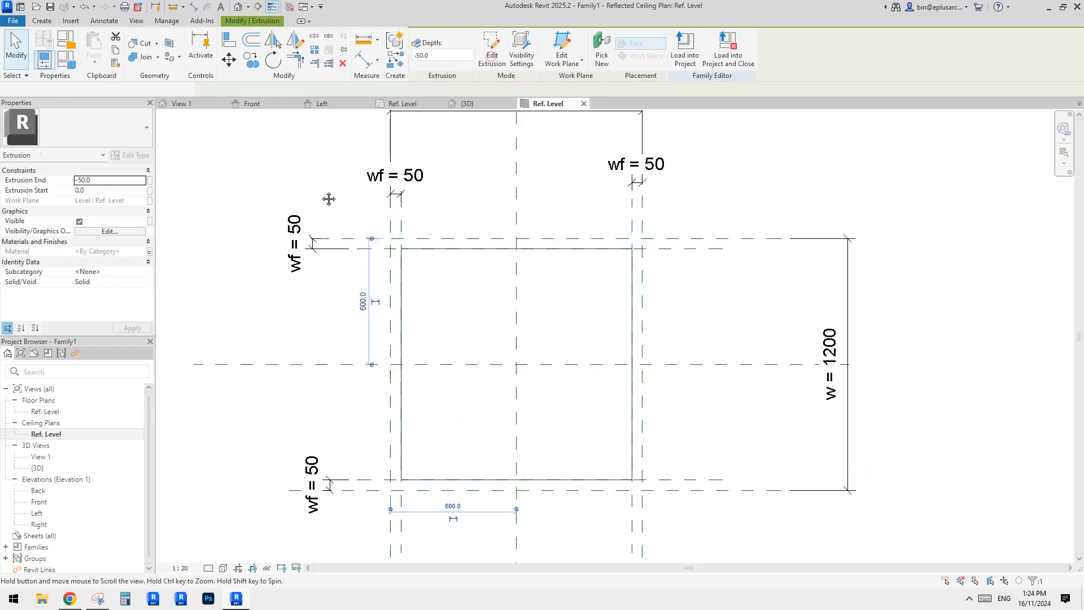
left_click(238, 8)
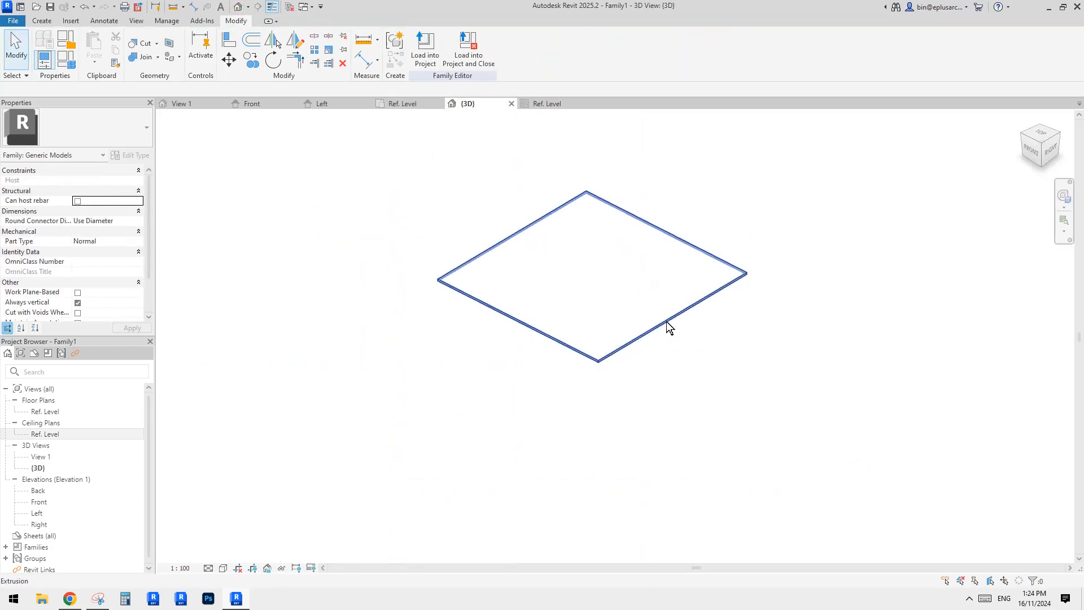
scroll(647, 340, "down", 4)
middle_click_drag(630, 448, 628, 330)
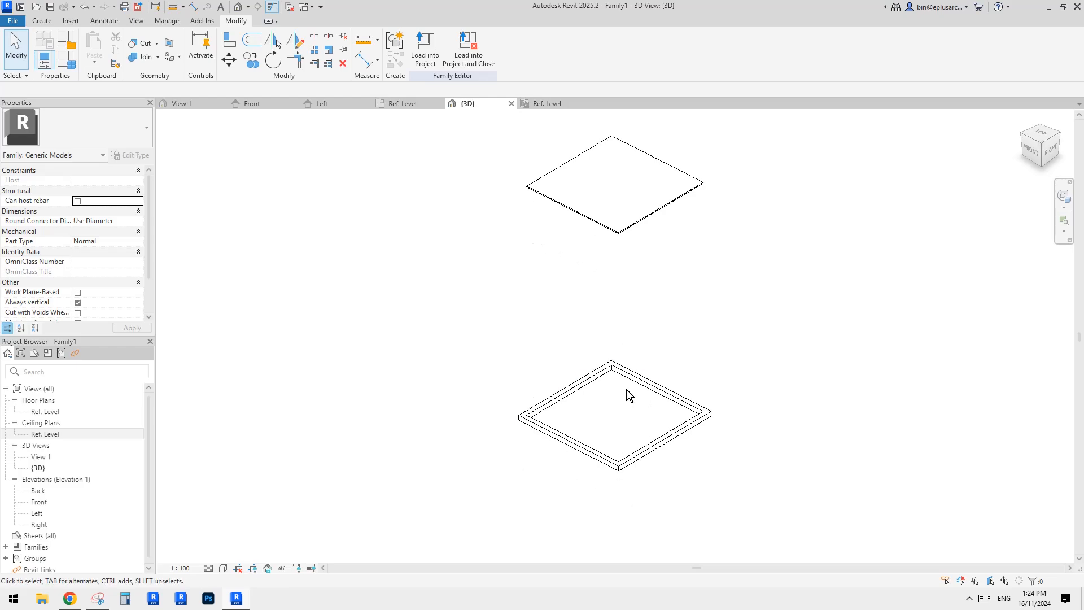
left_click(662, 389)
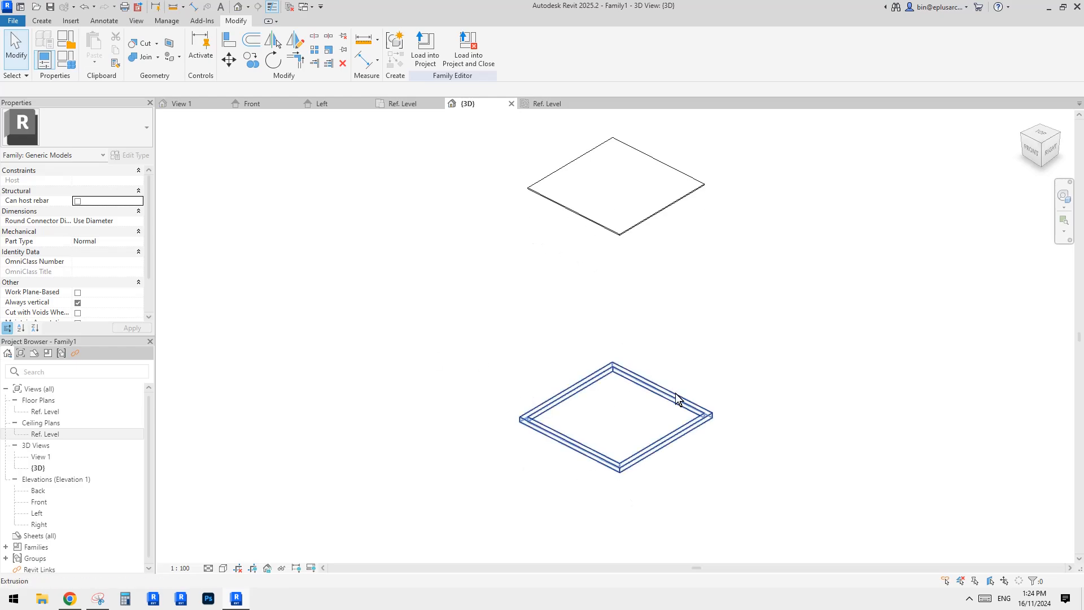
In the front elevation, move the frame extrusion's work plane onto the top reference plane.
double_click(39, 501)
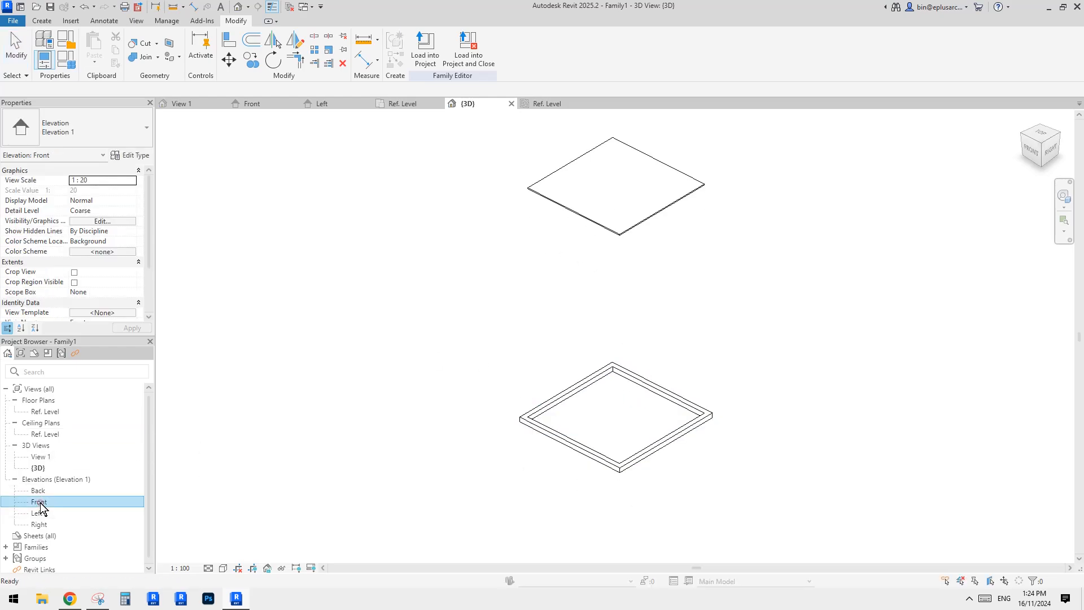
left_click(521, 487)
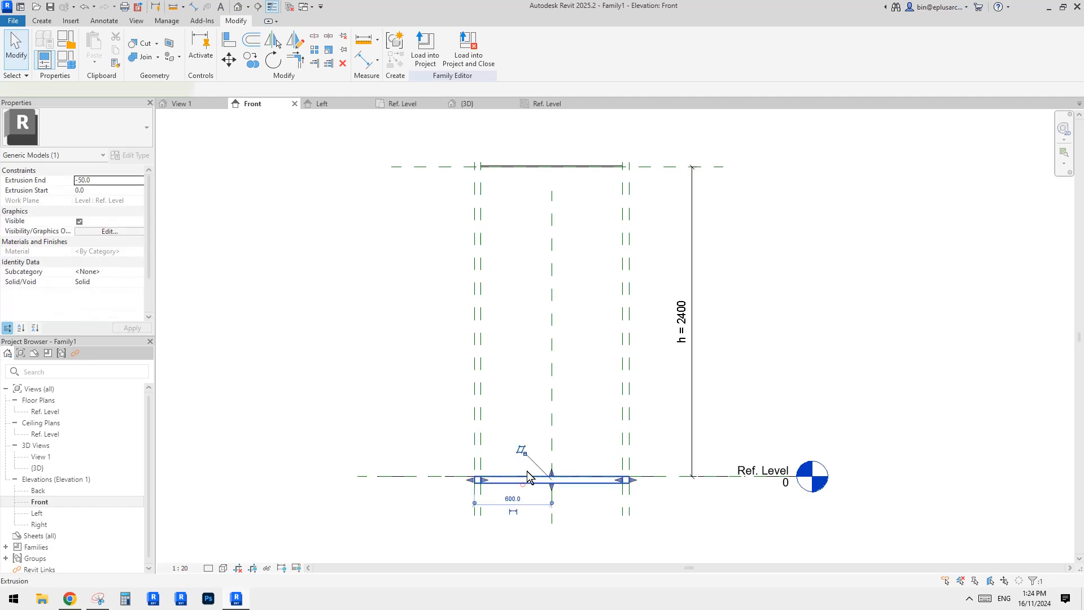
left_click(561, 42)
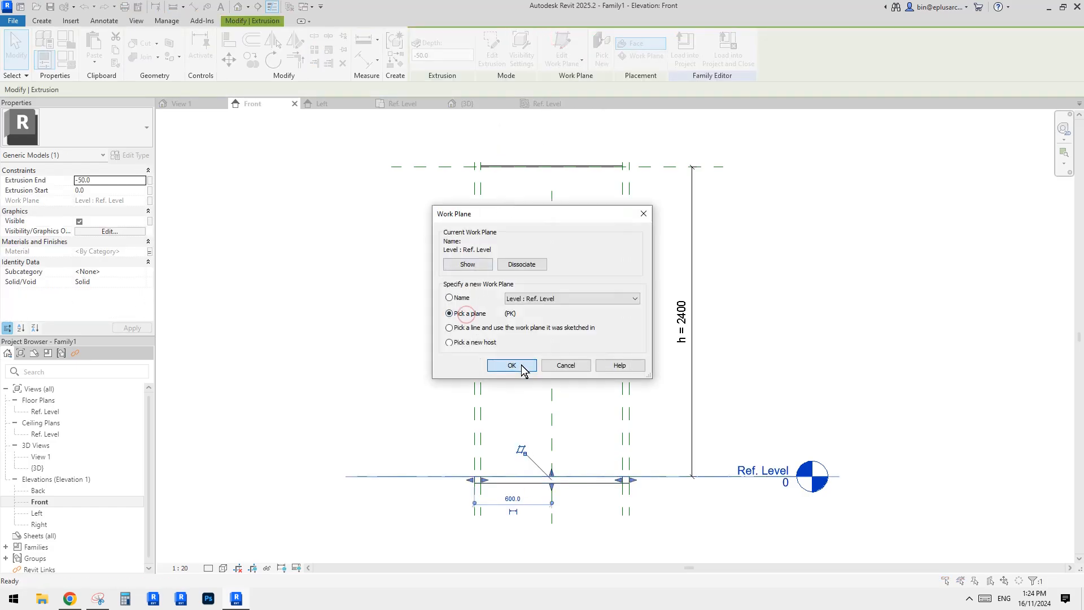
left_click(522, 367)
left_click(673, 168)
middle_click_drag(609, 162, 607, 218)
scroll(605, 217, "up", 3)
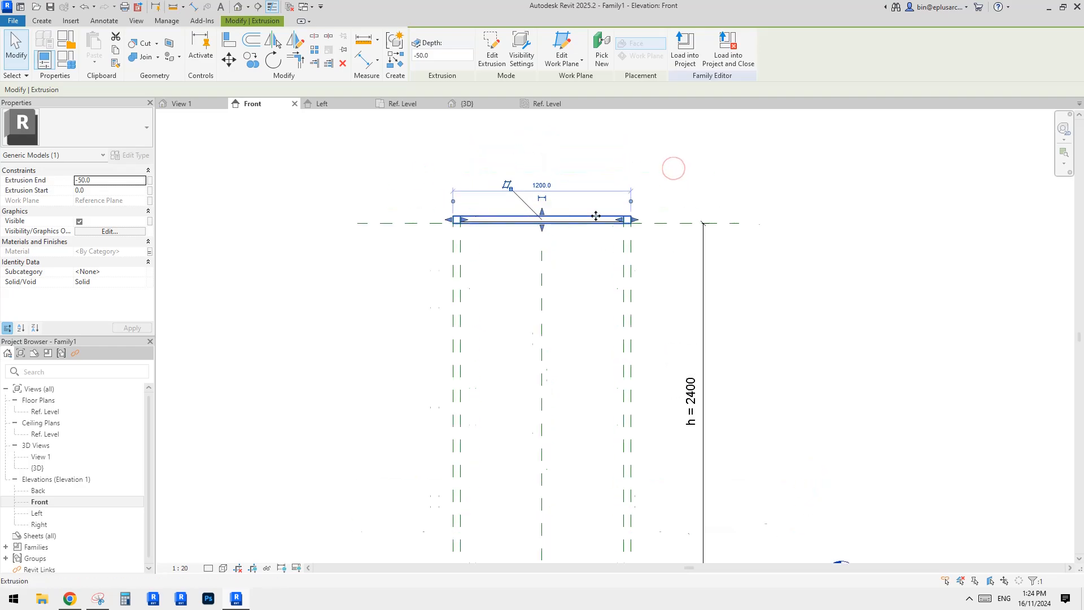
middle_click_drag(688, 240, 691, 244)
left_click(562, 239)
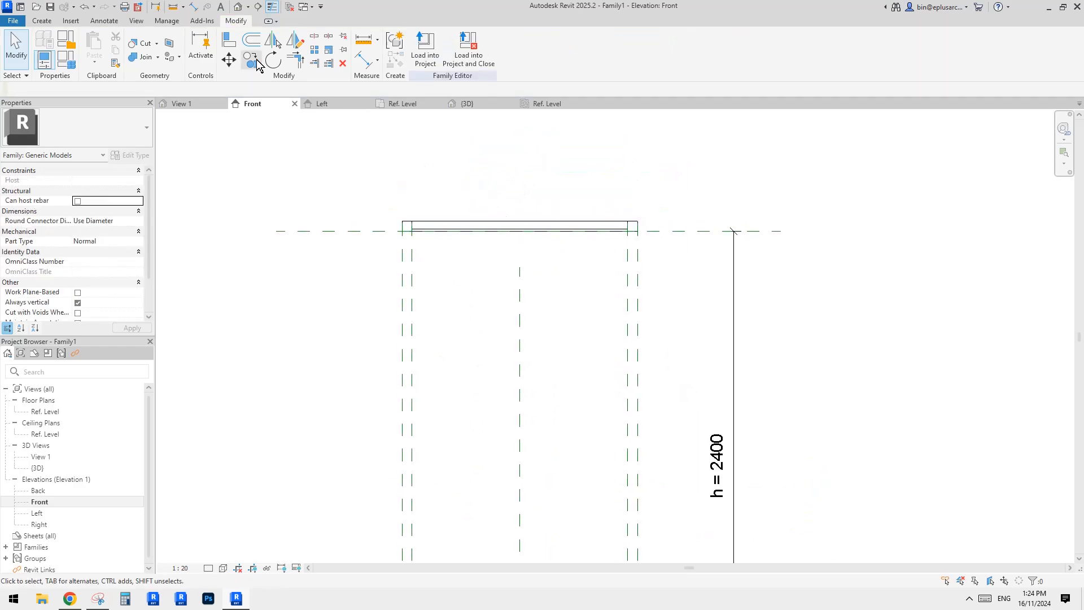
Switch the 3D view to shaded display and compare the model with the reference image in the browser.
left_click(238, 7)
middle_click_drag(640, 252, 513, 338, "shift")
scroll(565, 293, "up", 3)
key("s")
key("d")
left_click(70, 598)
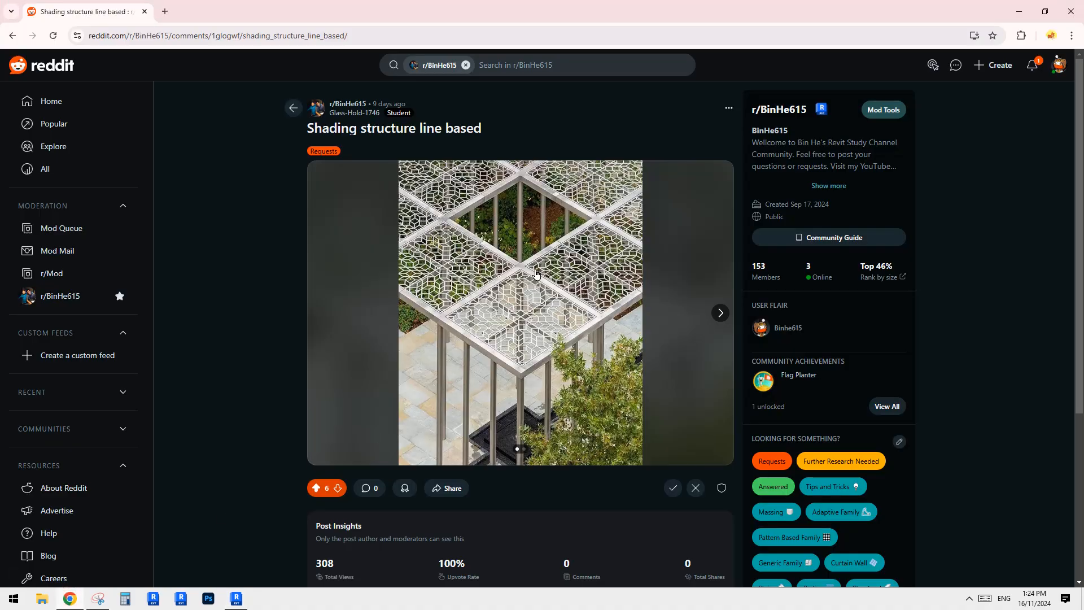
left_click(236, 598)
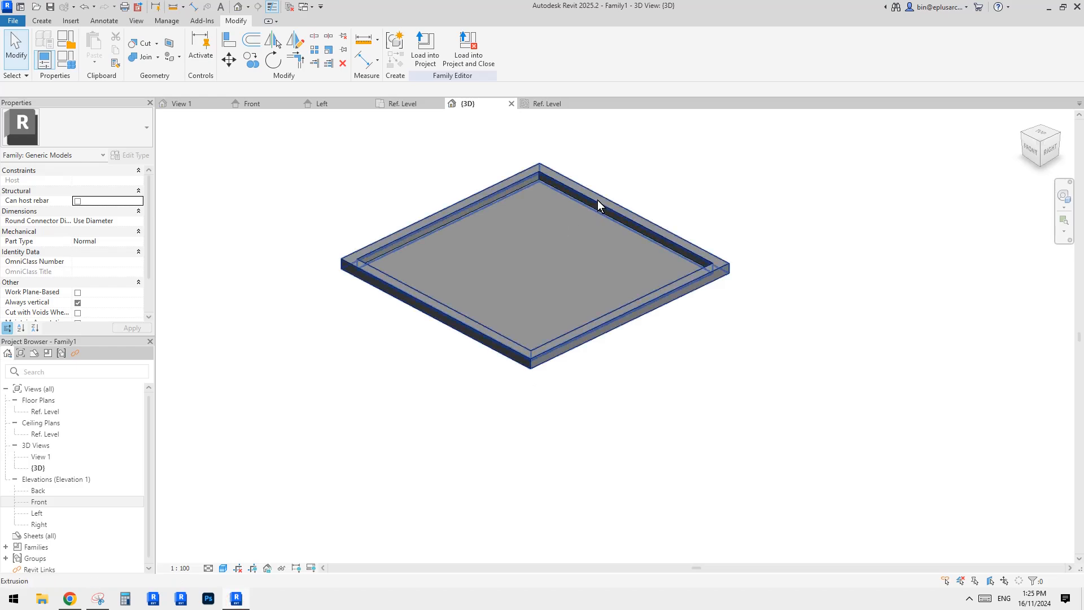
Set the slab's extrusion end to -50 and extrusion start to -40.
left_click(561, 263)
left_click(114, 181)
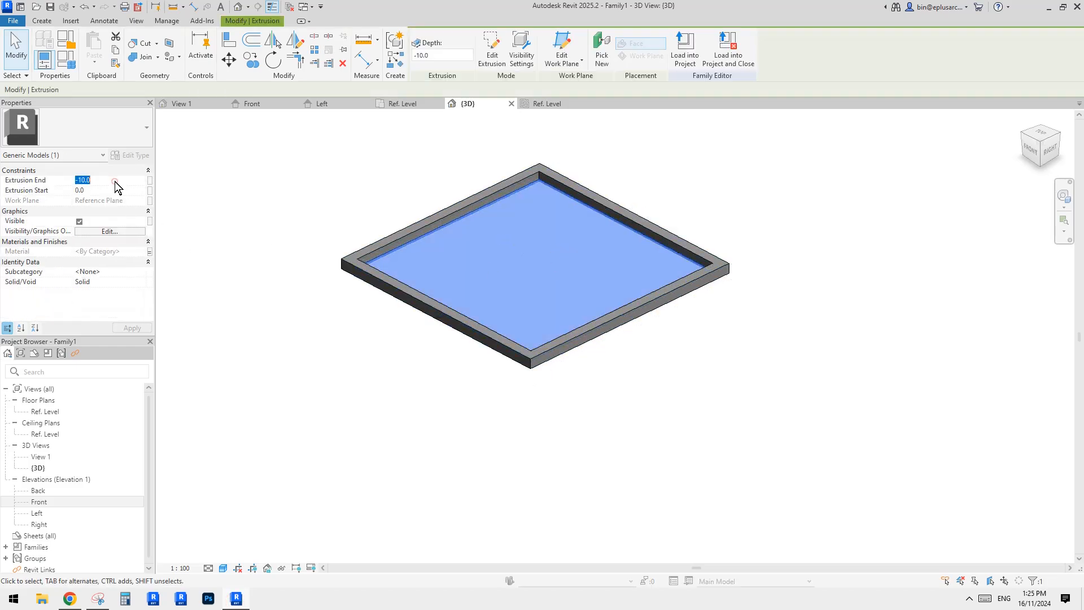
type("-50")
left_click(108, 192)
type("-40")
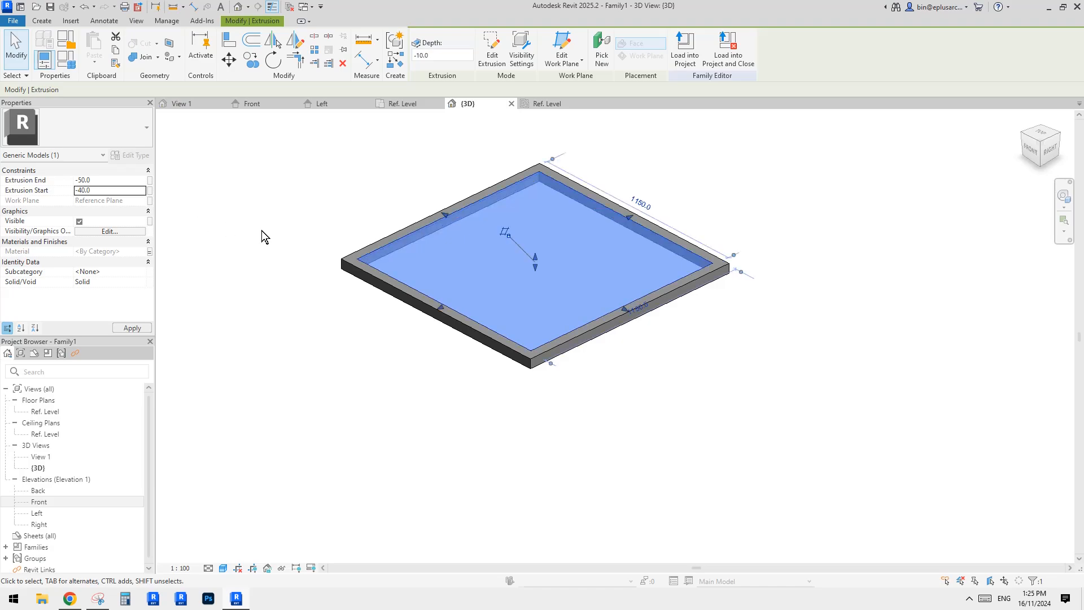
left_click(252, 188)
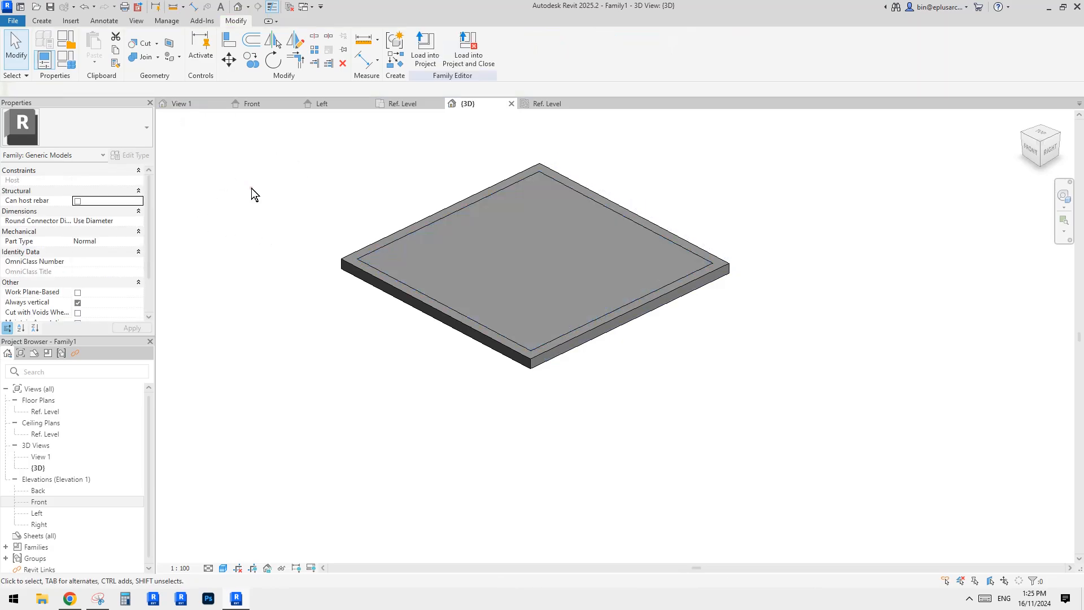
Orbit the 3D view to check how the slab sits within the frame.
left_click(468, 274)
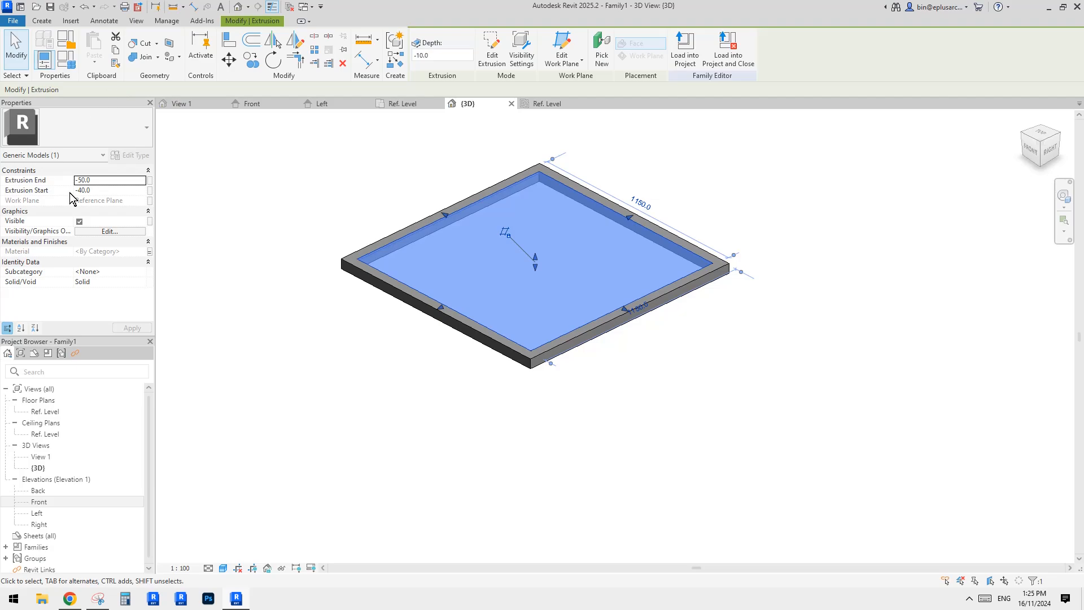
middle_click_drag(275, 270, 364, 220)
left_click(625, 359)
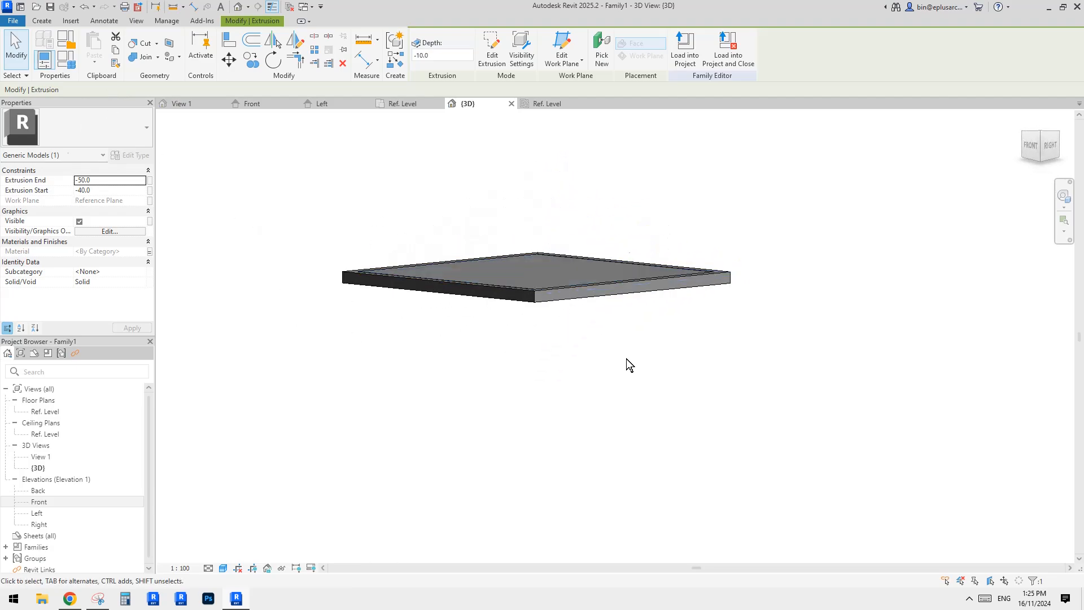
left_click(562, 280)
middle_click_drag(697, 288, 672, 336, "shift")
left_click(338, 316)
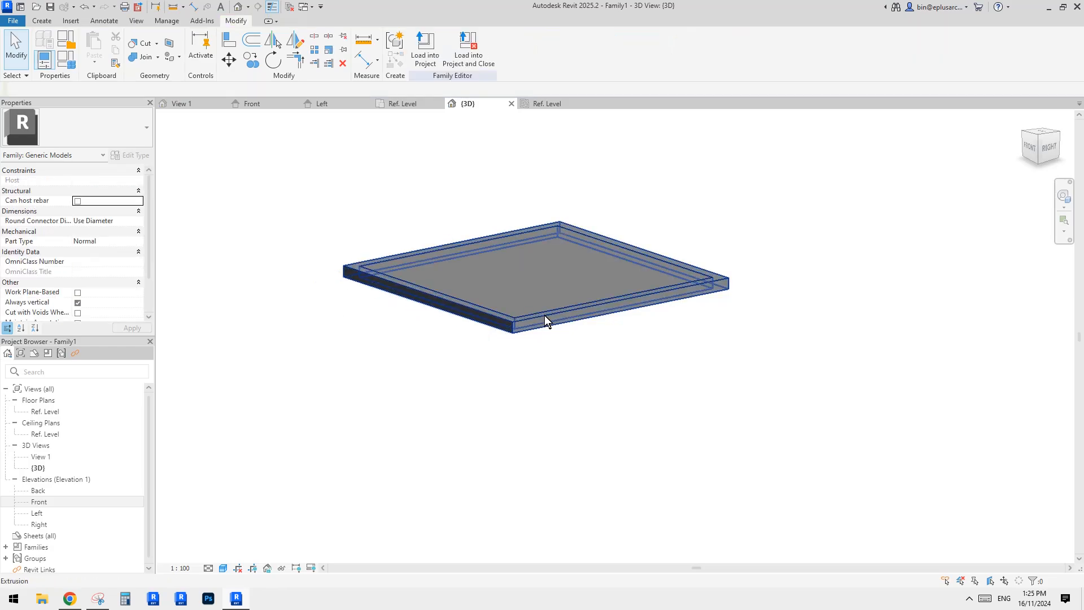
middle_click_drag(544, 315, 511, 358, "shift")
Open the floor plan and compare it with the reference image in the browser.
double_click(45, 412)
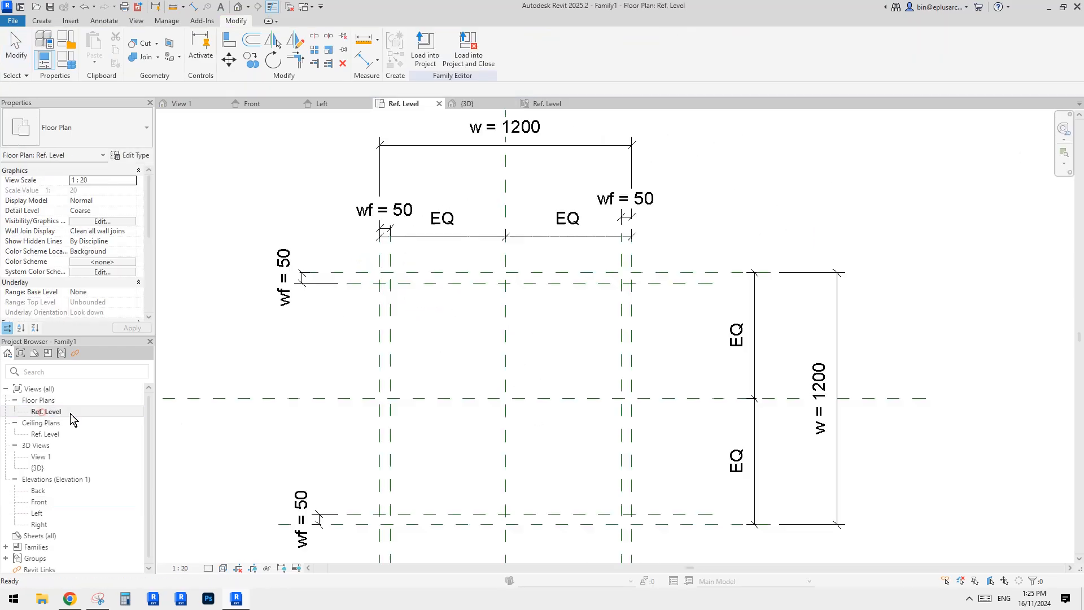
left_click(70, 601)
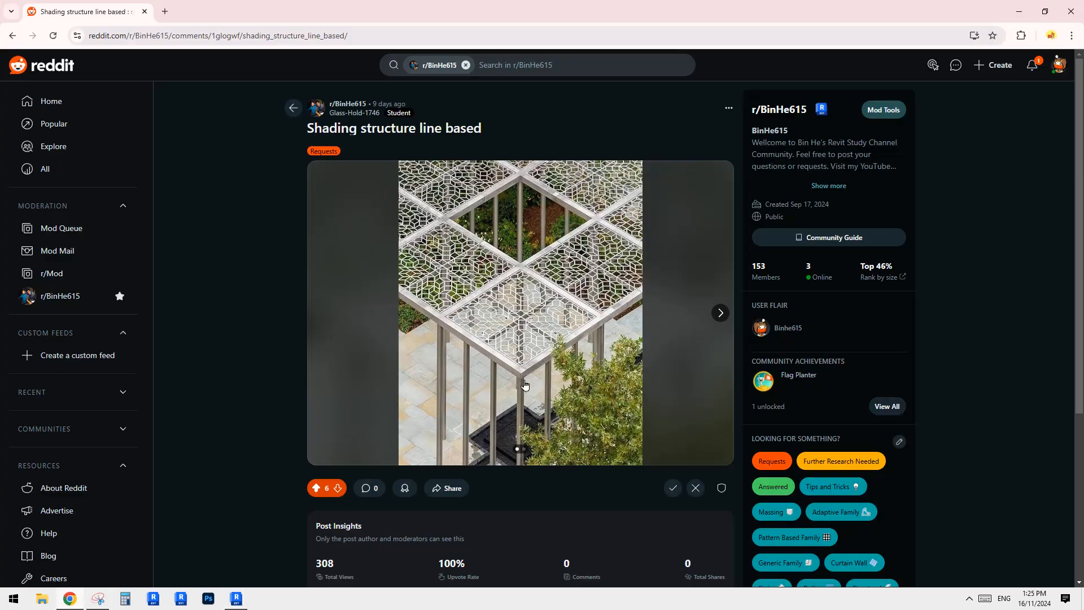
left_click(235, 600)
scroll(401, 306, "up", 3)
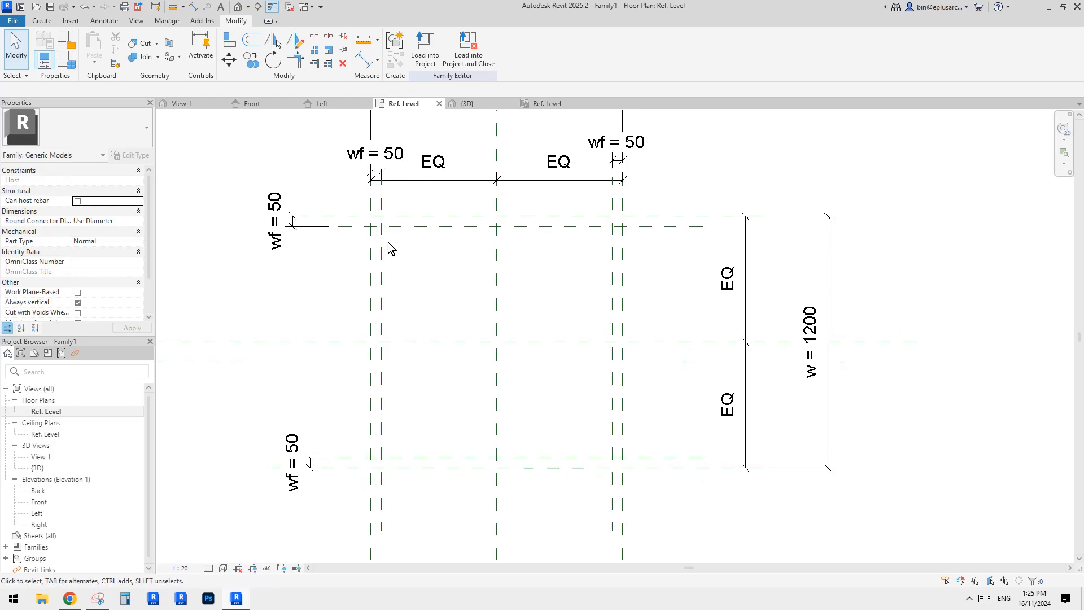
middle_click_drag(434, 299, 431, 302)
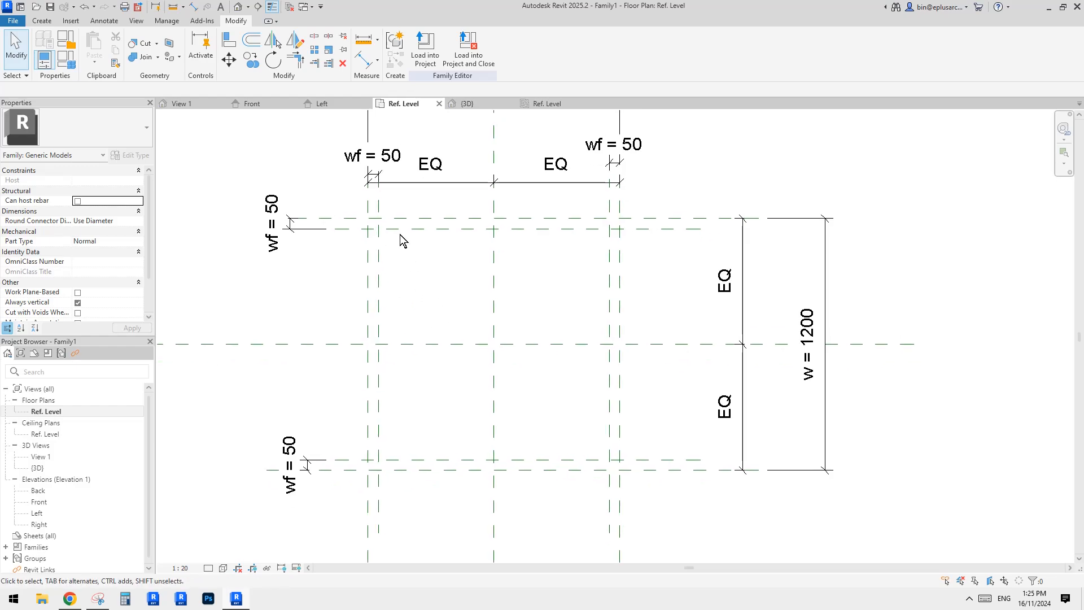
scroll(421, 334, "down", 1)
scroll(440, 310, "down", 1)
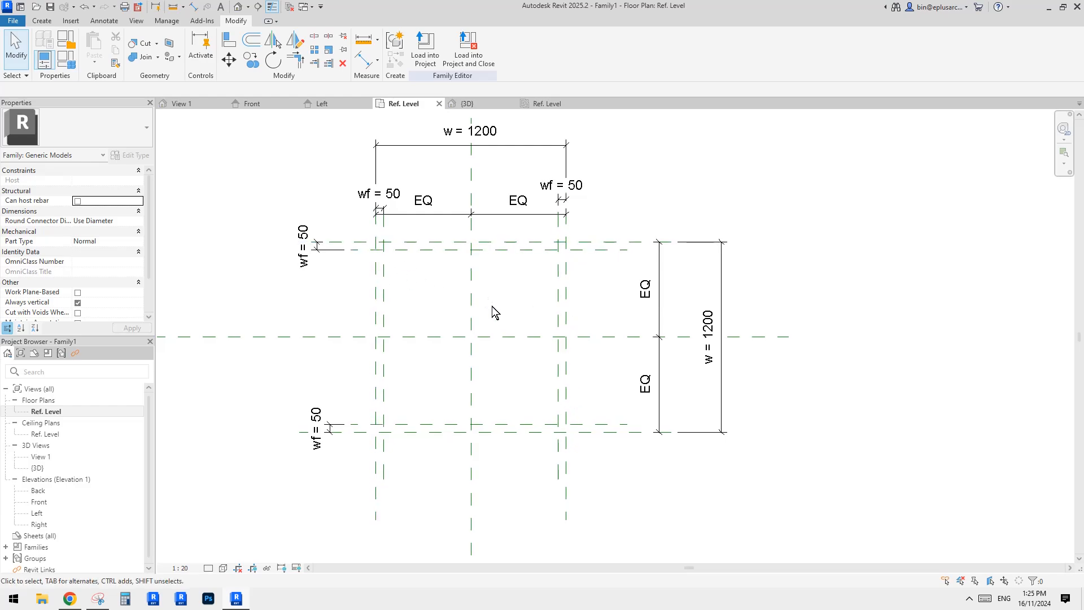
scroll(452, 308, "up", 5)
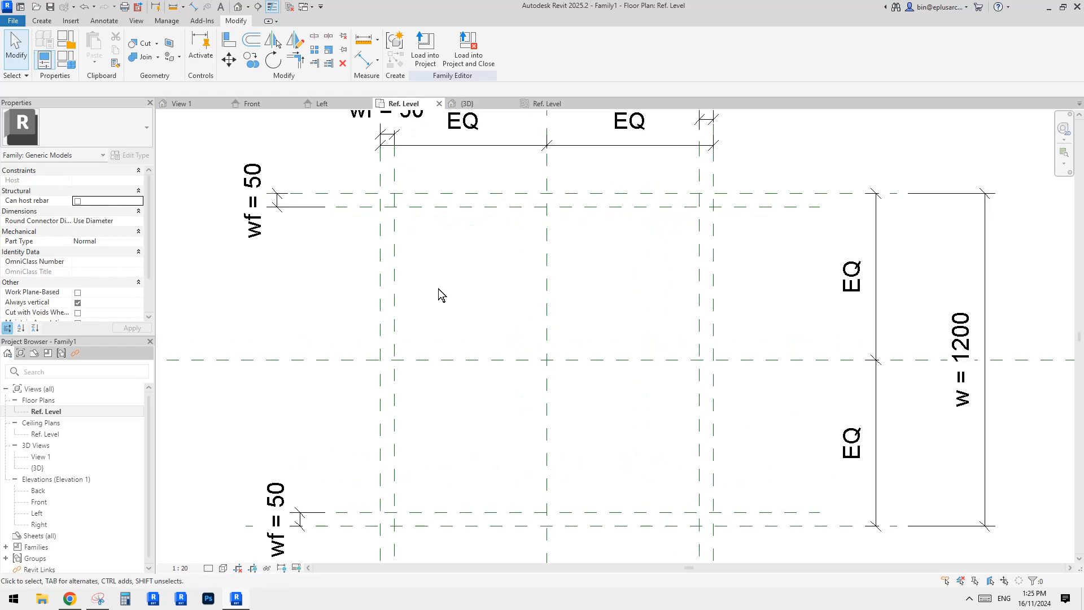
Draw a reference plane inside the top-left frame corner between the wf-offset planes.
middle_click_drag(443, 287, 471, 279)
scroll(468, 251, "up", 3)
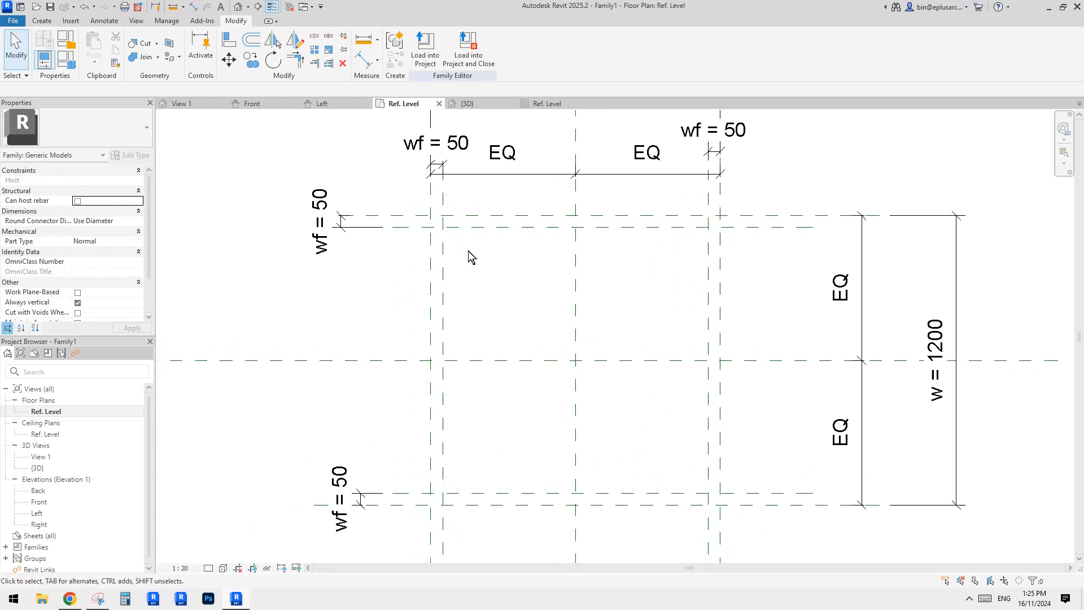
scroll(435, 232, "down", 3)
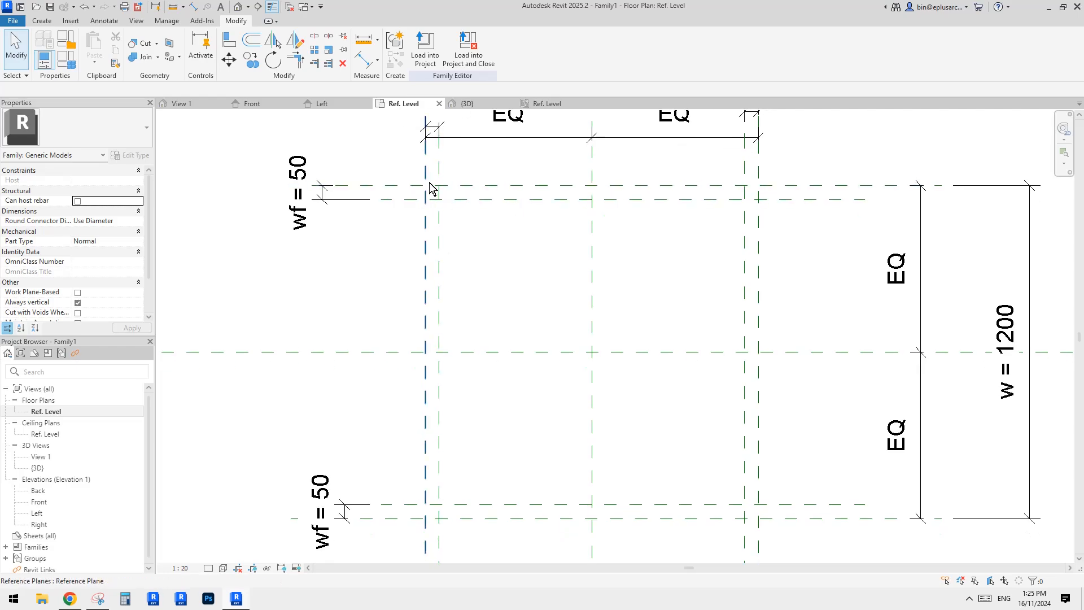
scroll(425, 194, "down", 1)
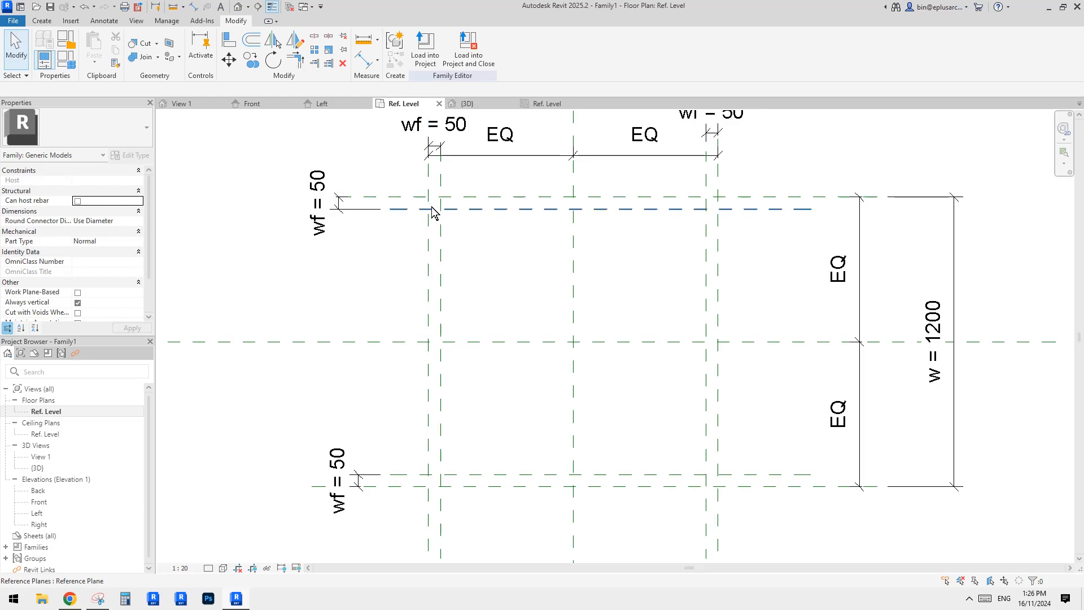
scroll(438, 220, "up", 8)
key("r")
key("p")
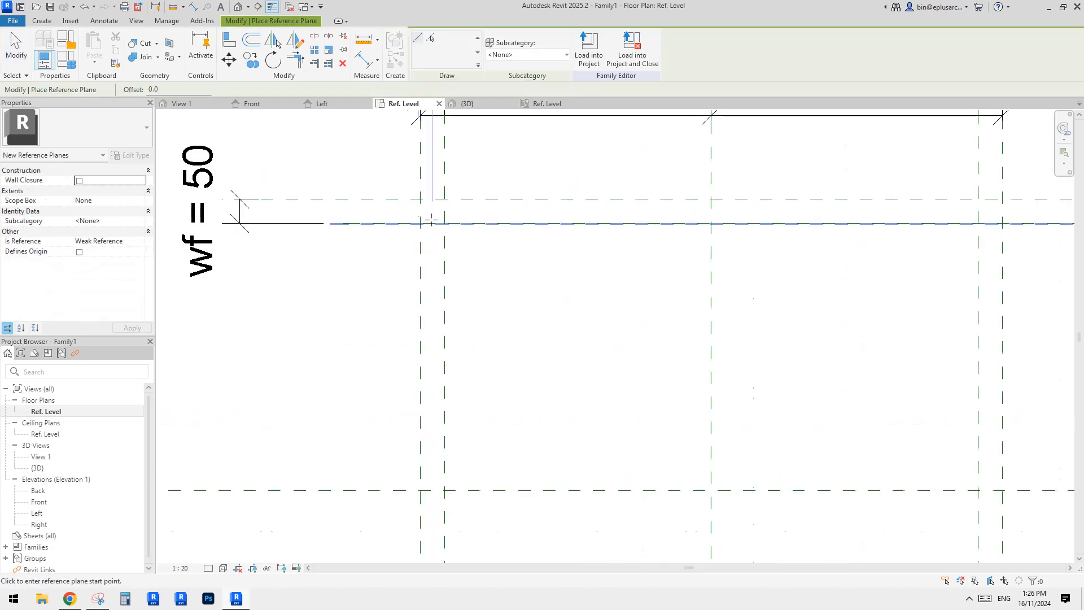
left_click(435, 196)
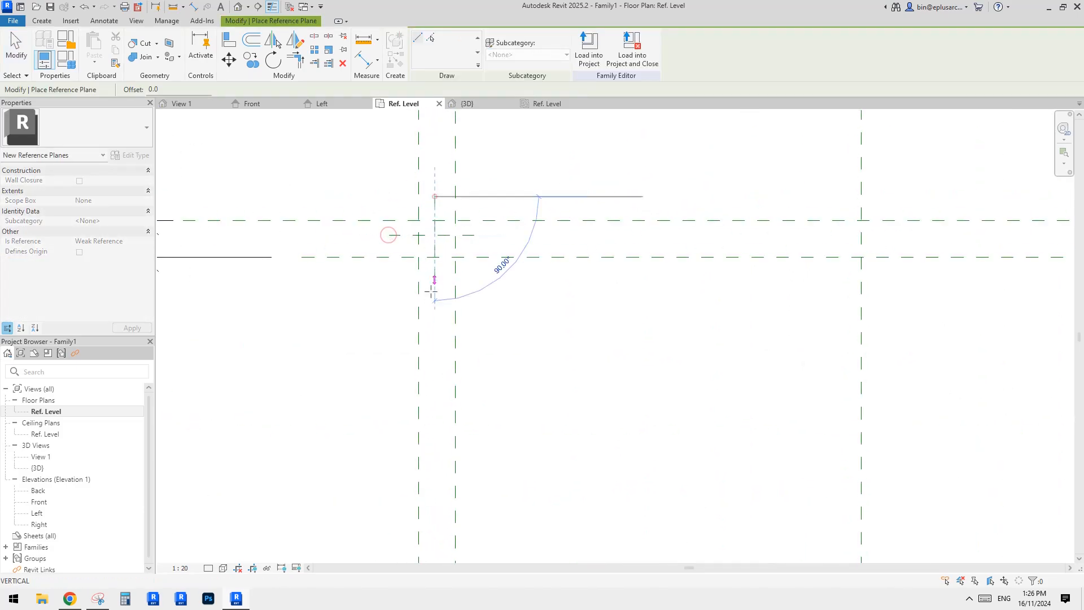
key("Escape")
Dimension the new centre planes against the top and left frame member planes and set both dimensions to EQ.
key("d")
key("i")
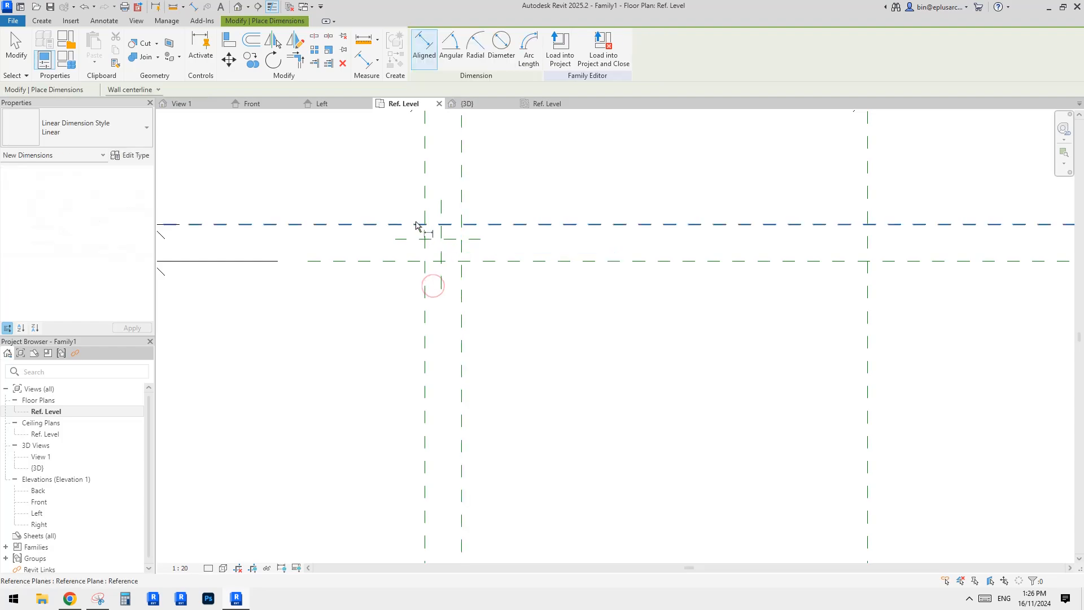
scroll(395, 266, "down", 3)
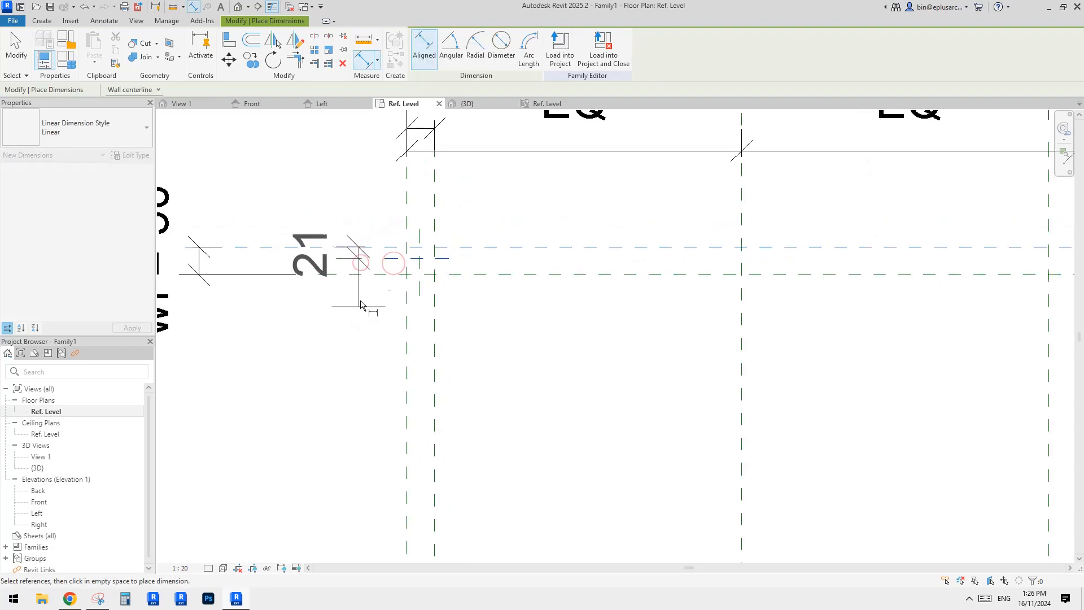
middle_click_drag(341, 316, 366, 311)
left_click(265, 268)
scroll(388, 235, "up", 1)
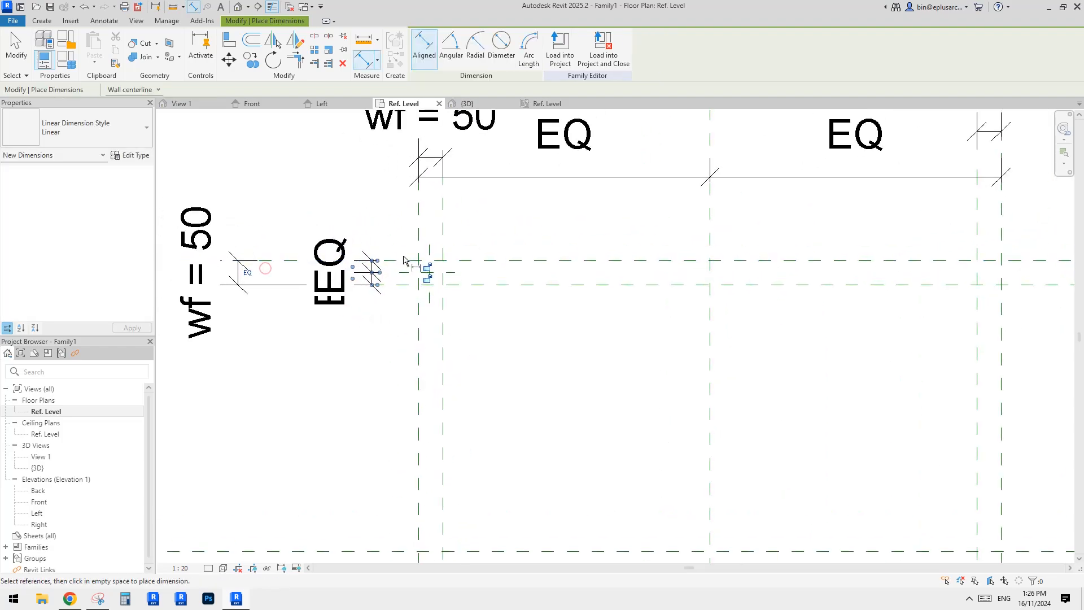
left_click(429, 250)
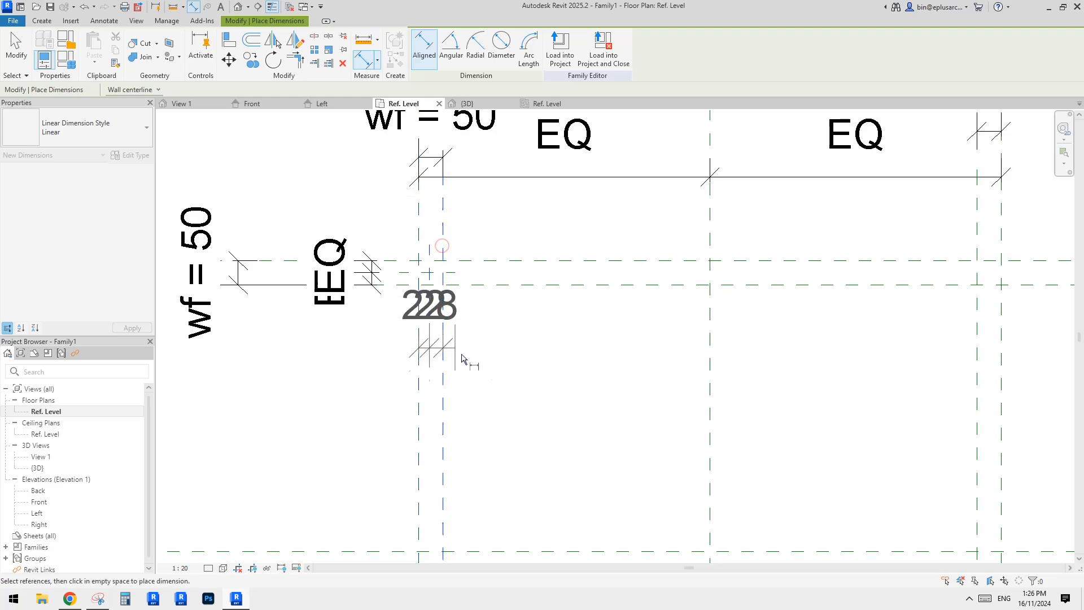
left_click(522, 385)
scroll(435, 416, "down", 2)
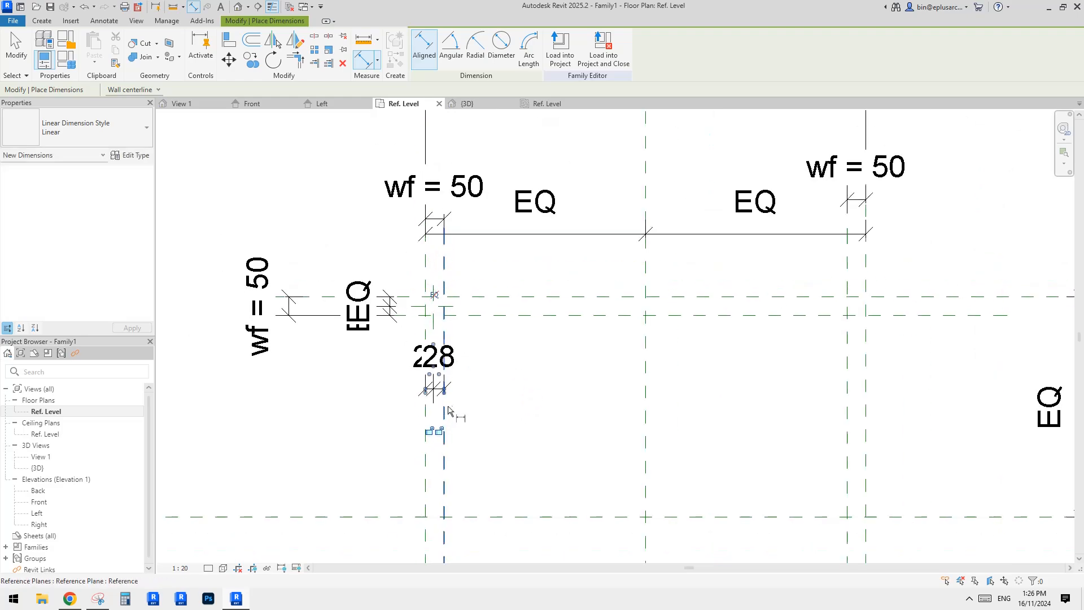
left_click(434, 285)
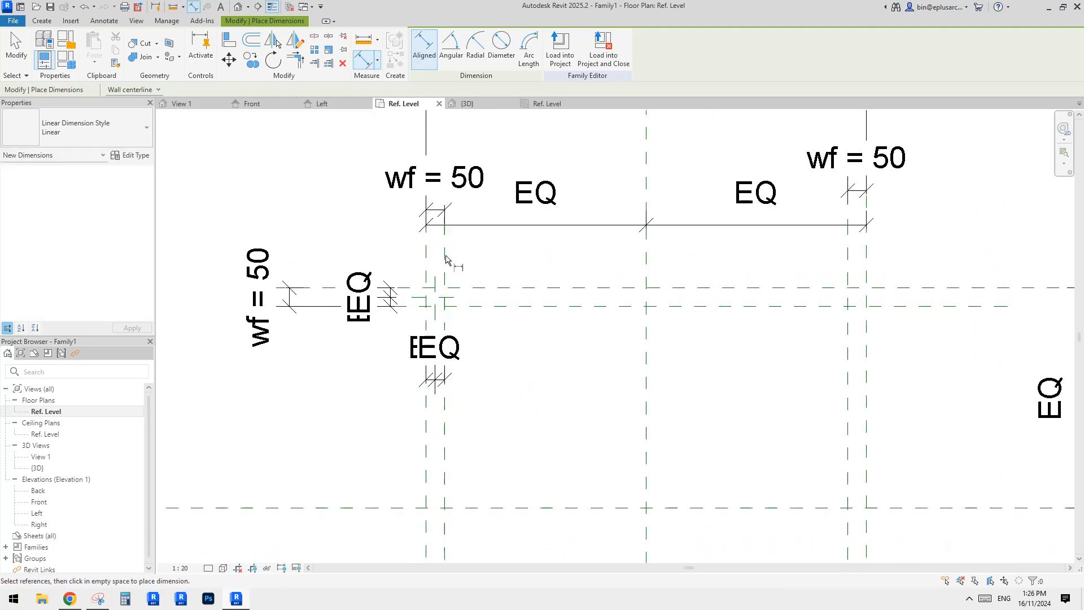
key("Escape")
key("Escape")
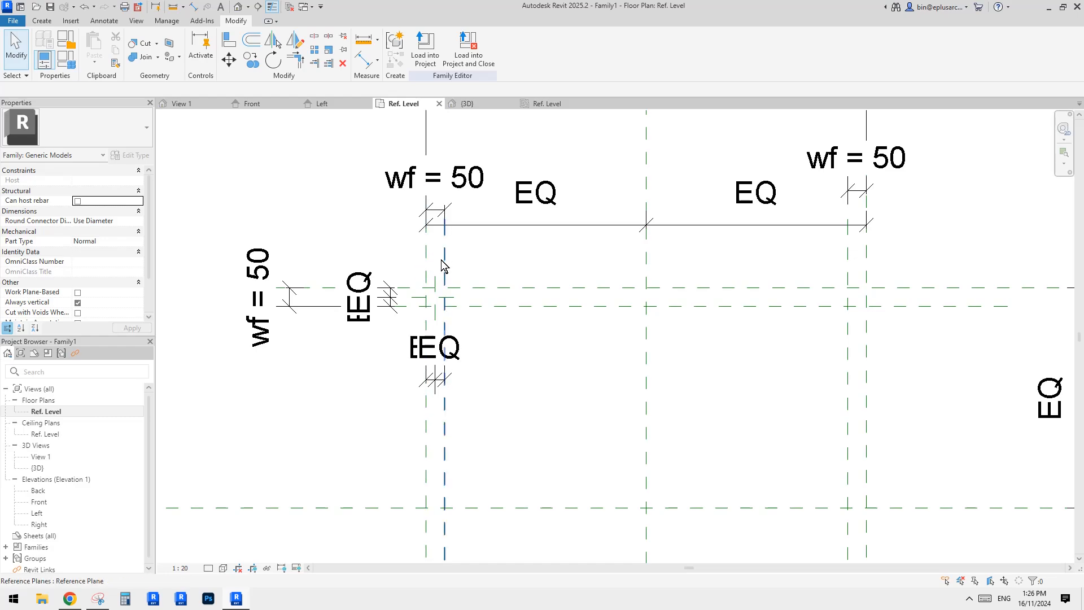
Try to lengthen the short vertical centre reference plane at the top-left corner.
scroll(457, 264, "down", 3)
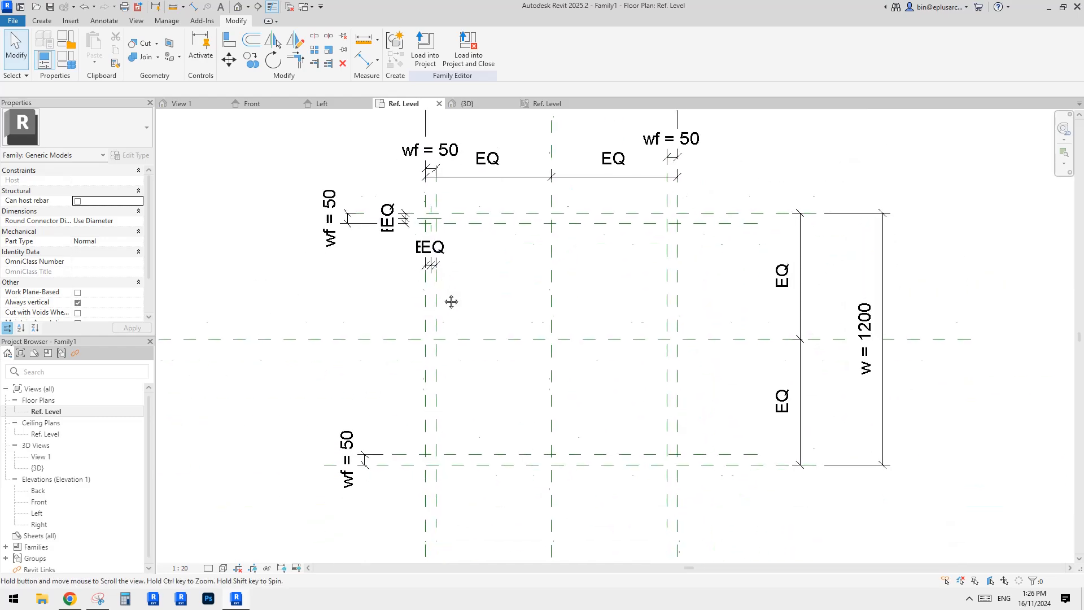
middle_click_drag(467, 390, 466, 336)
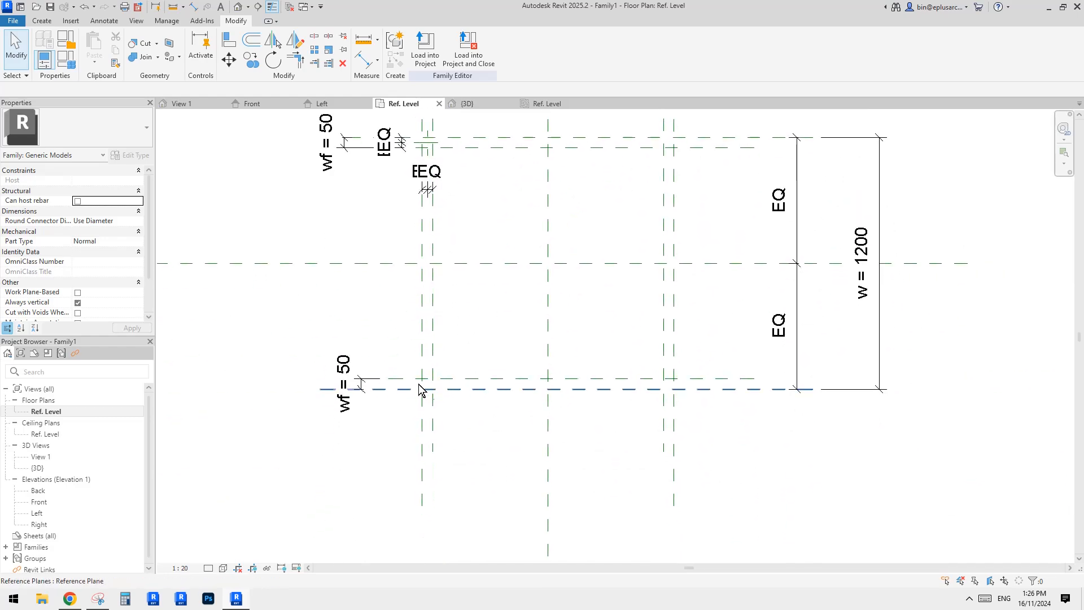
scroll(432, 342, "down", 1)
middle_click_drag(422, 293, 425, 326)
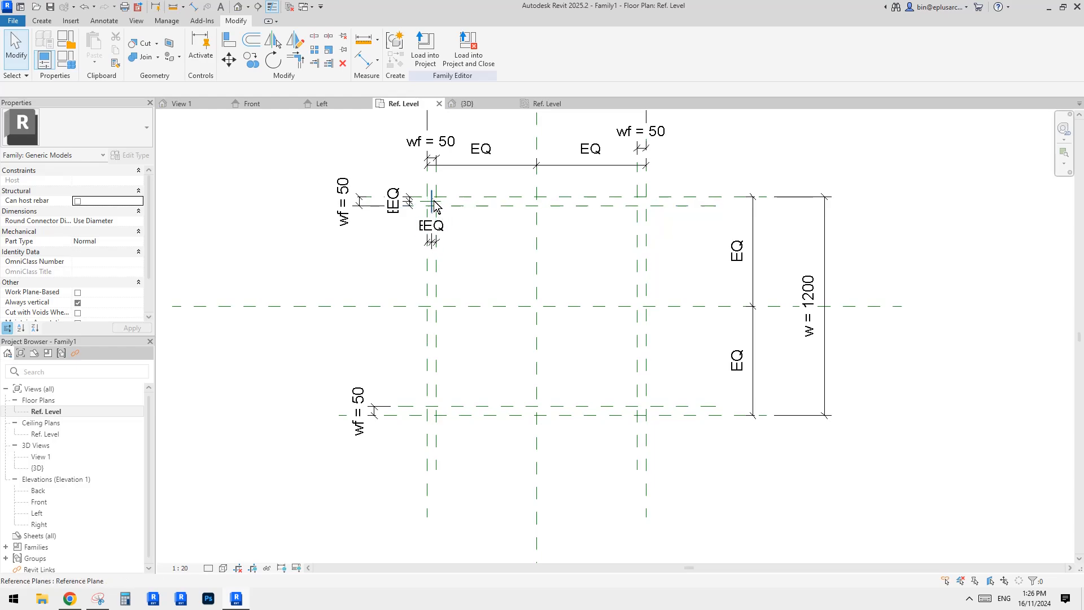
left_click(435, 203)
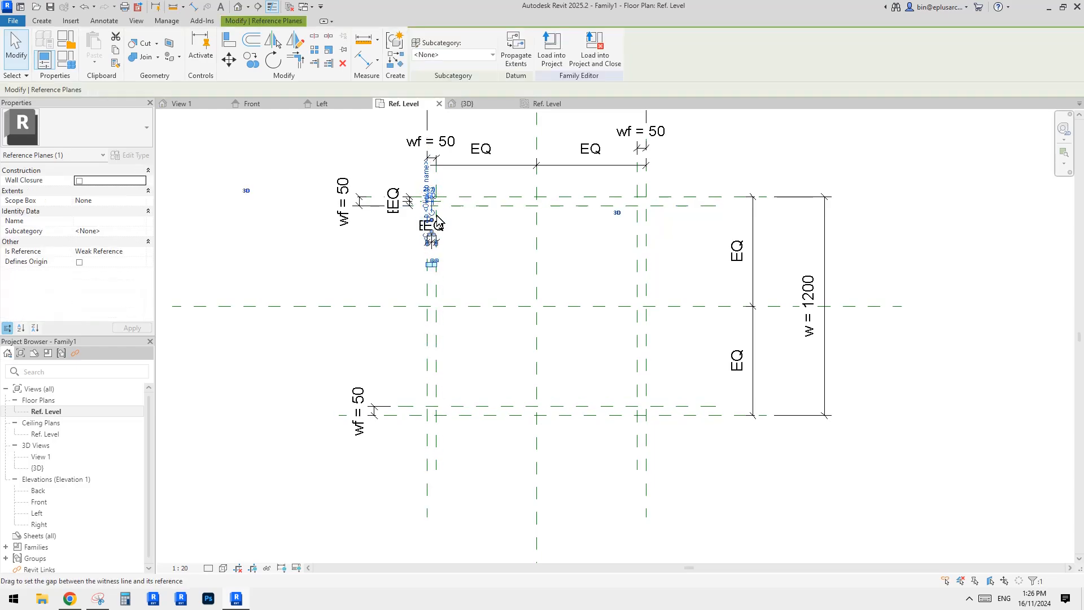
left_click_drag(439, 222, 451, 323)
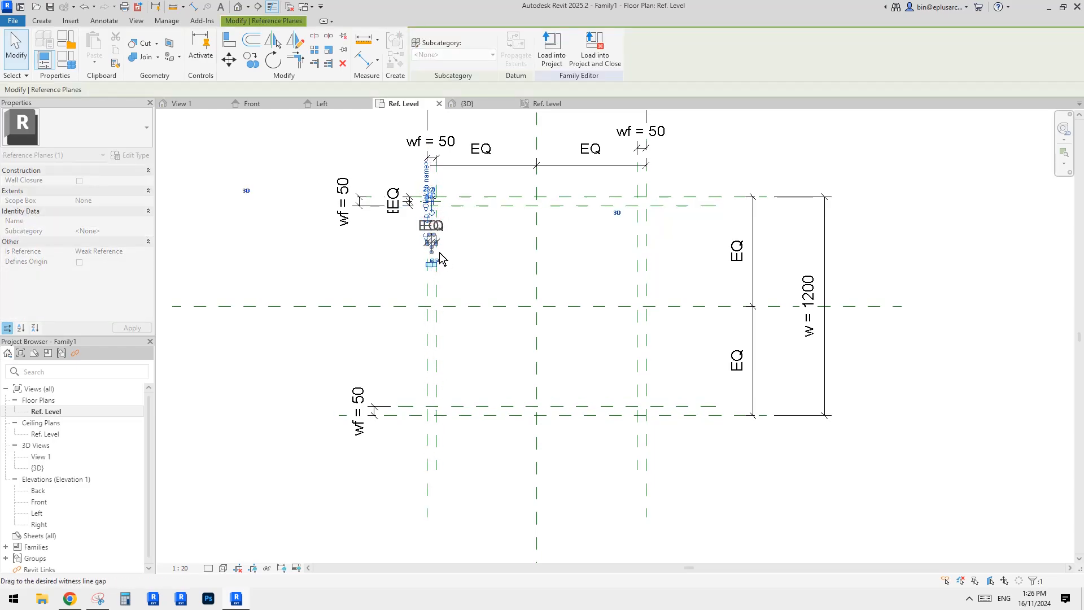
left_click_drag(440, 259, 451, 271)
left_click(452, 270)
scroll(452, 271, "up", 1)
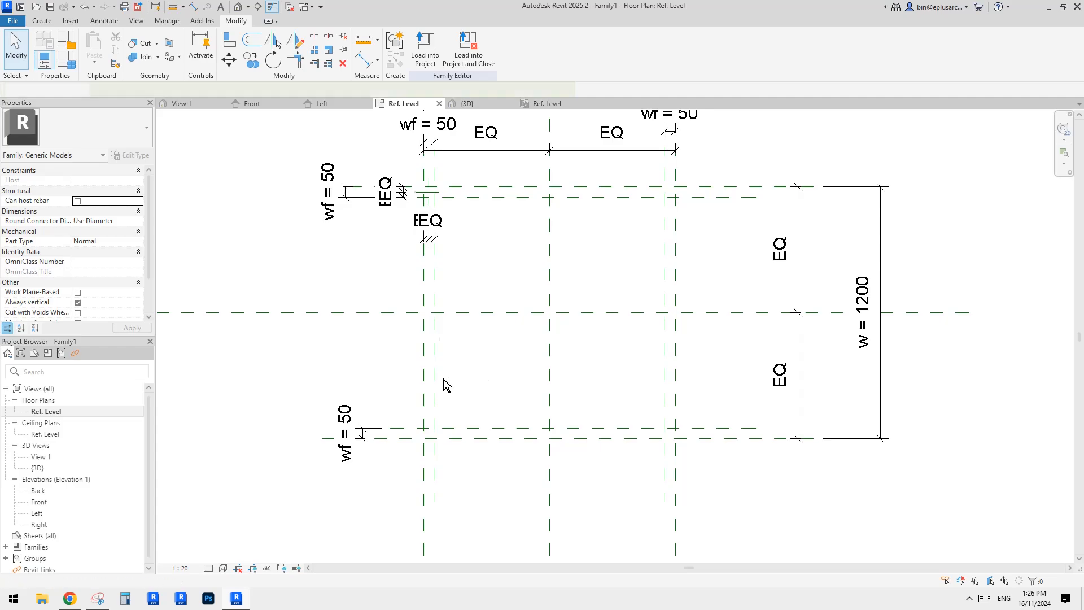
Draw a horizontal centre reference plane within the bottom frame member and dimension it equally between its planes.
key("r")
key("p")
scroll(443, 413, "up", 3)
left_click(364, 471)
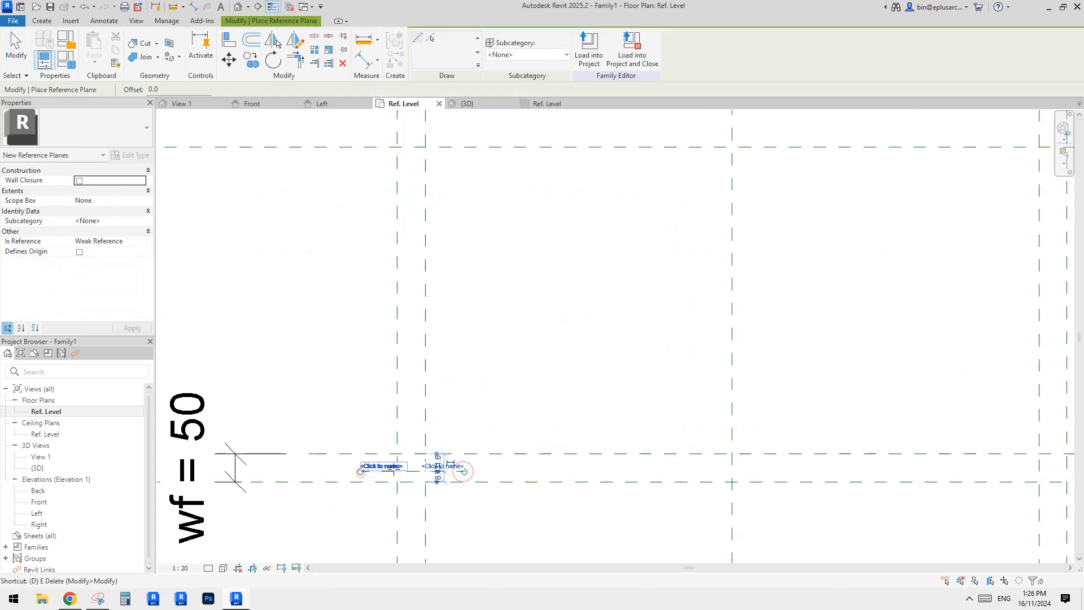
key("d")
key("i")
left_click(445, 453)
left_click(445, 472)
left_click(449, 483)
left_click(571, 531)
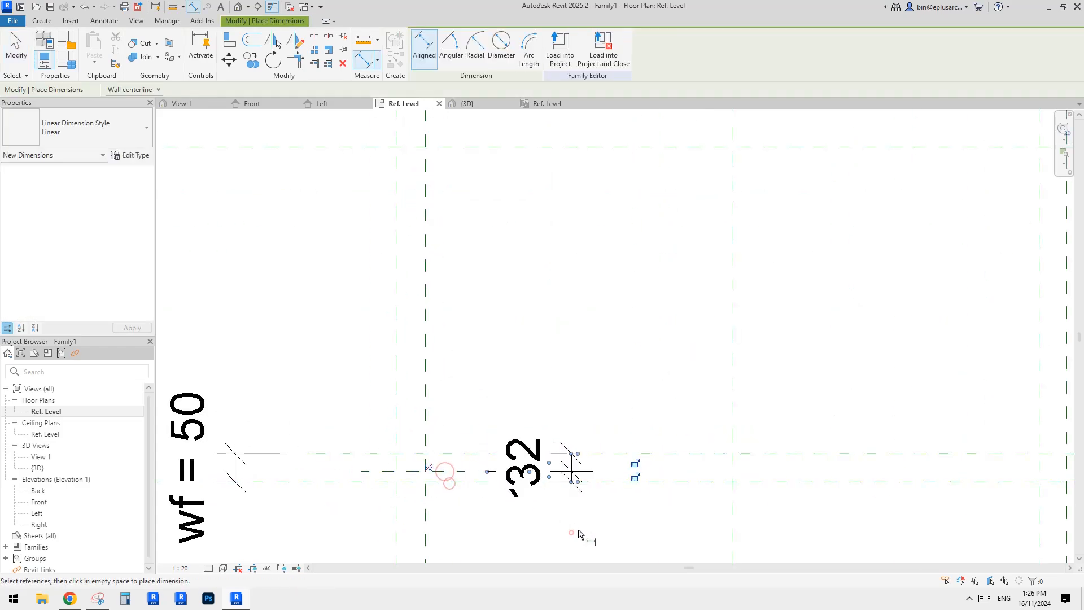
scroll(548, 490, "down", 1)
left_click(463, 473)
key("Escape")
key("Escape")
scroll(482, 426, "down", 1)
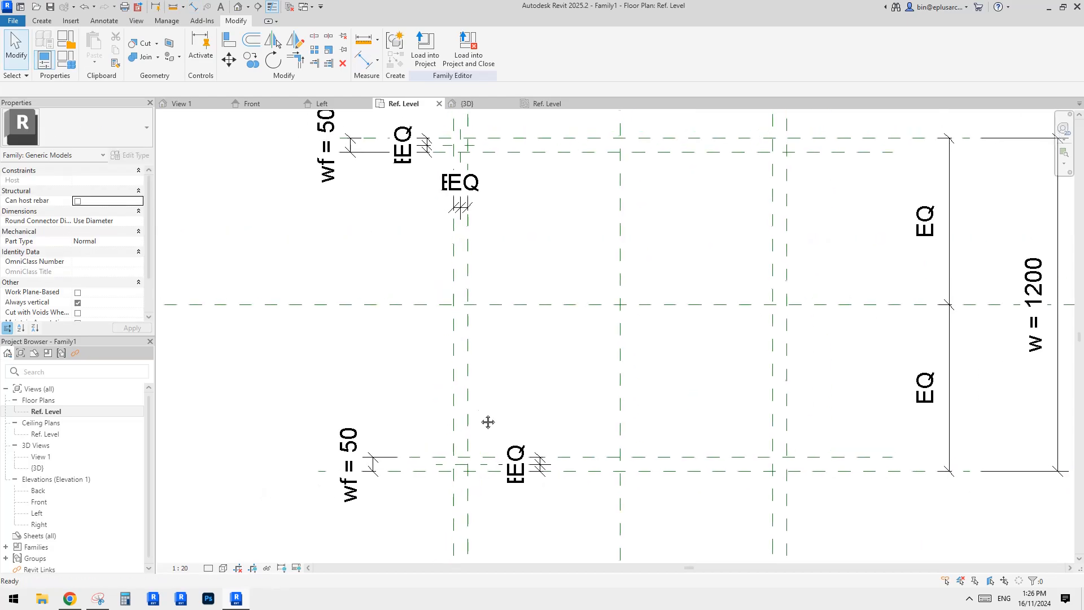
Start a new extrusion and set its work plane to Level : Ref. Level.
left_click(37, 21)
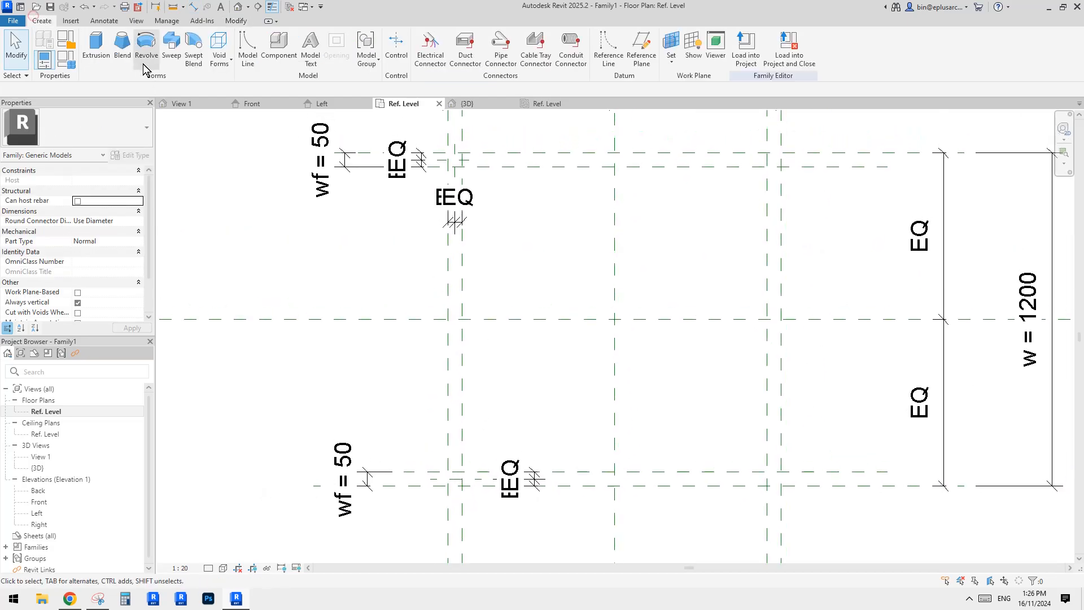
left_click(96, 45)
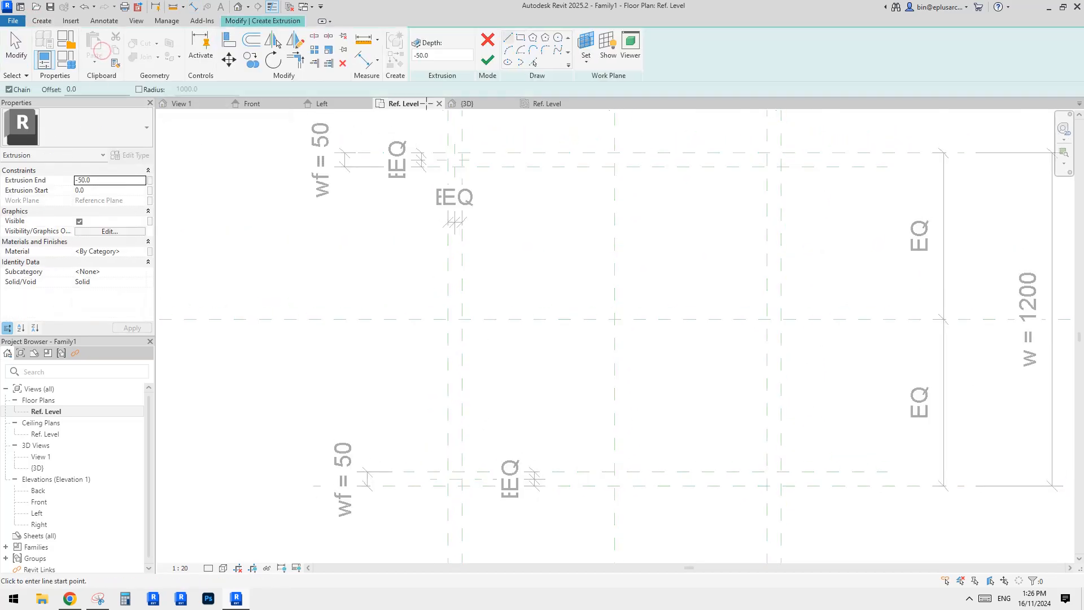
left_click(591, 48)
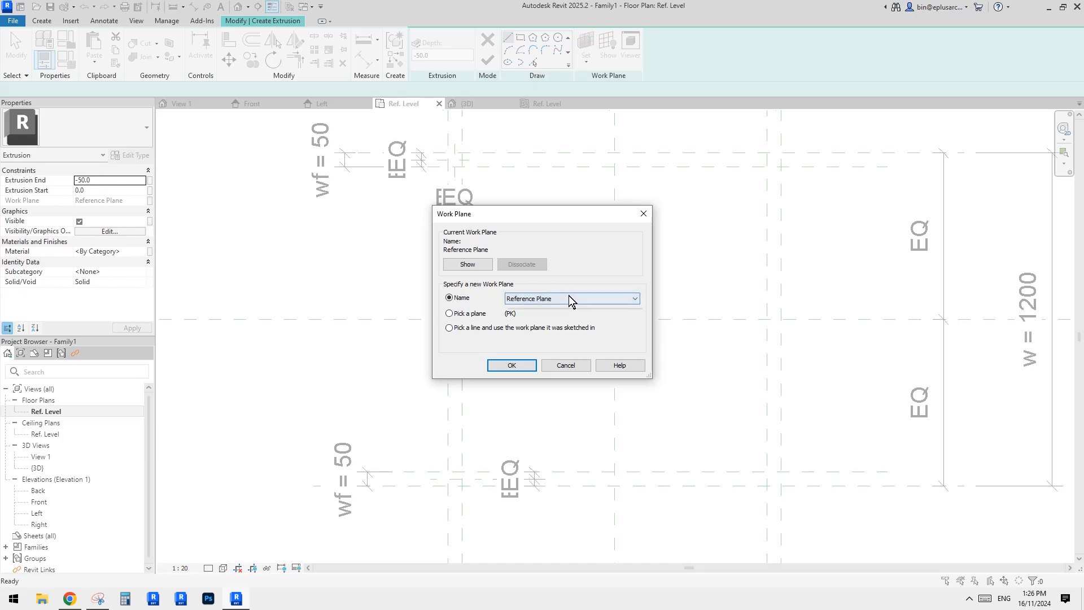
left_click(569, 298)
left_click(539, 308)
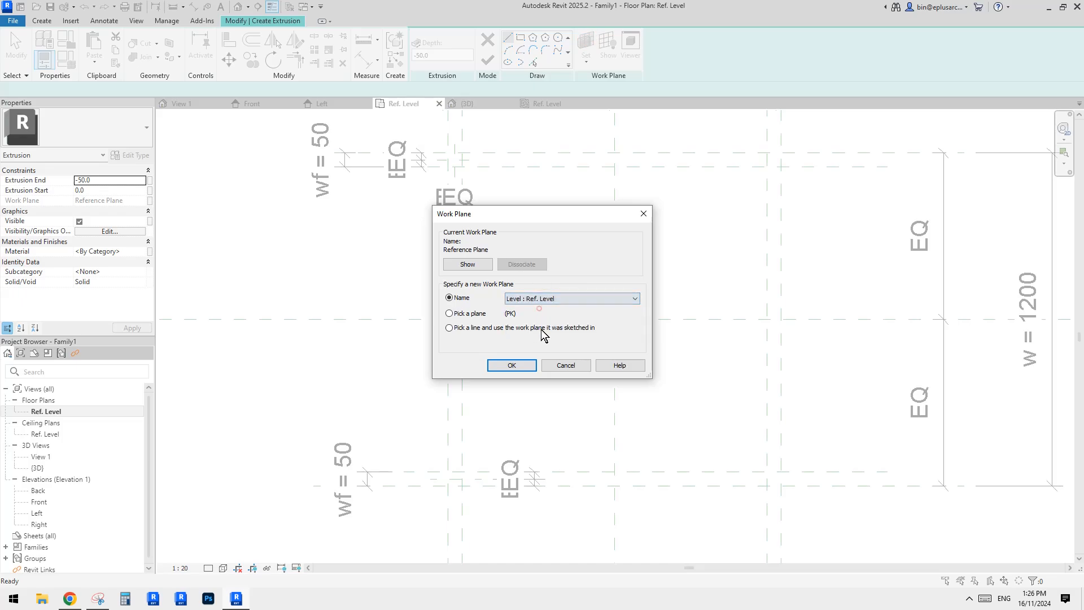
left_click(511, 366)
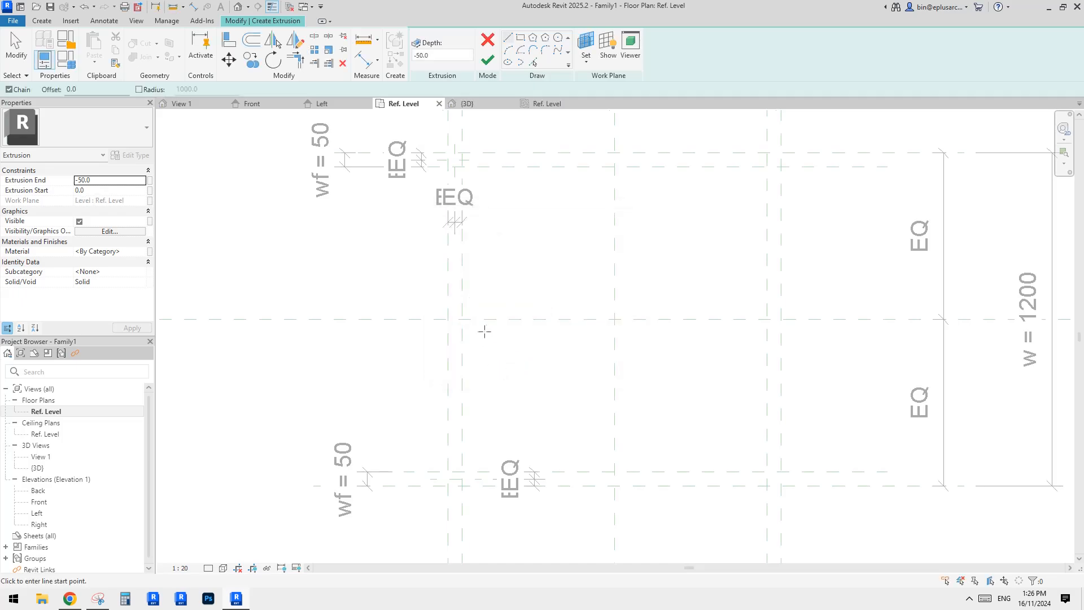
Sketch a circle of radius 20 centred on the intersection of the top-left corner centre planes.
middle_click_drag(489, 258, 492, 282)
left_click(558, 38)
scroll(452, 181, "up", 3)
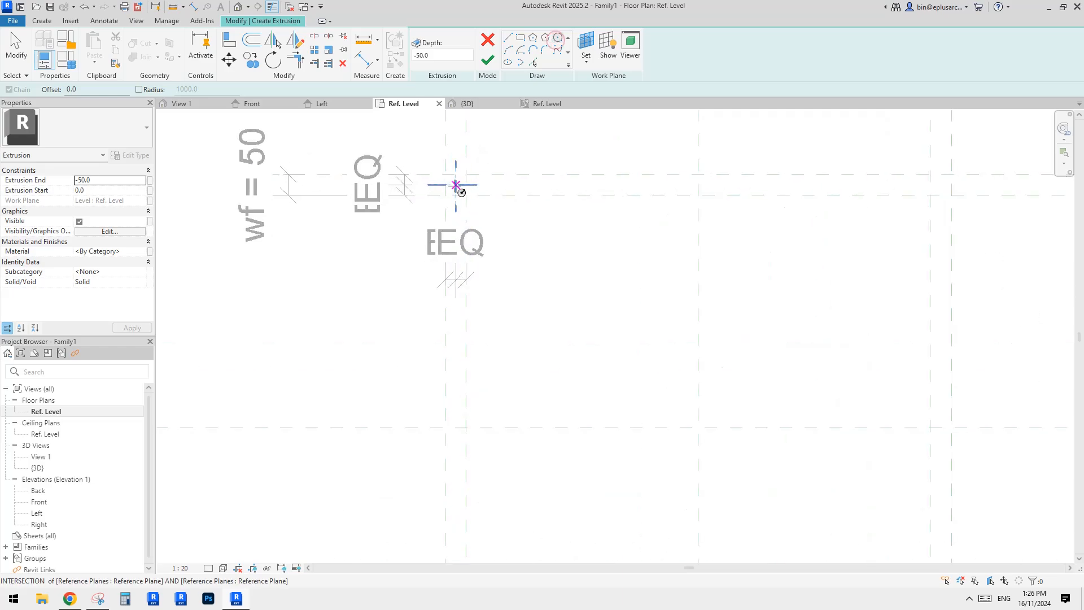
left_click(452, 182)
scroll(454, 183, "up", 2)
key("Escape")
scroll(453, 187, "up", 2)
left_click(444, 190)
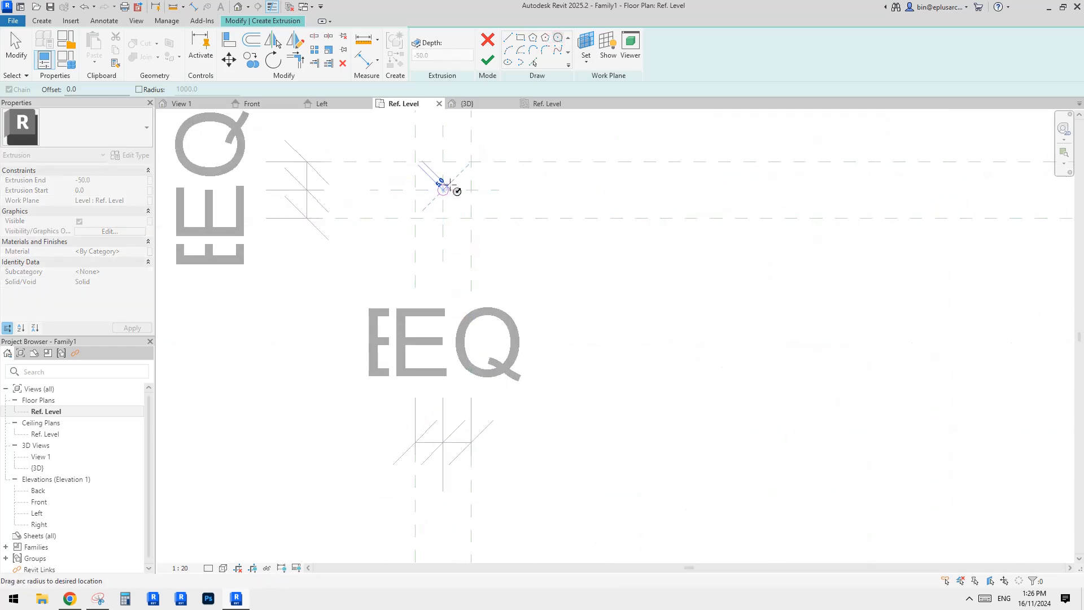
scroll(456, 178, "up", 3)
left_click(460, 175)
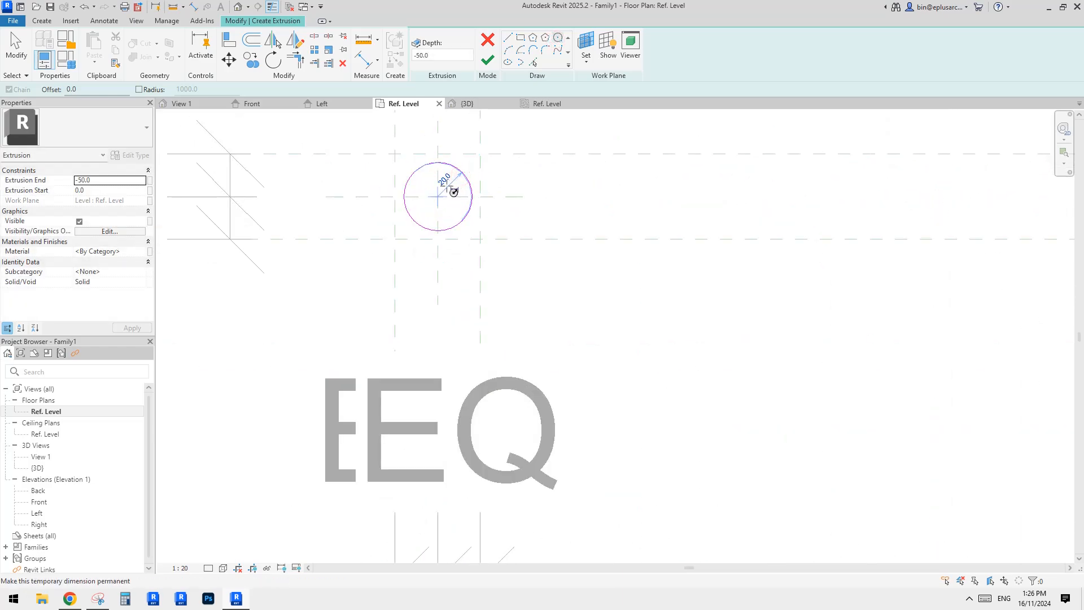
middle_click_drag(452, 186, 455, 191)
key("Escape")
key("Escape")
left_click(468, 180)
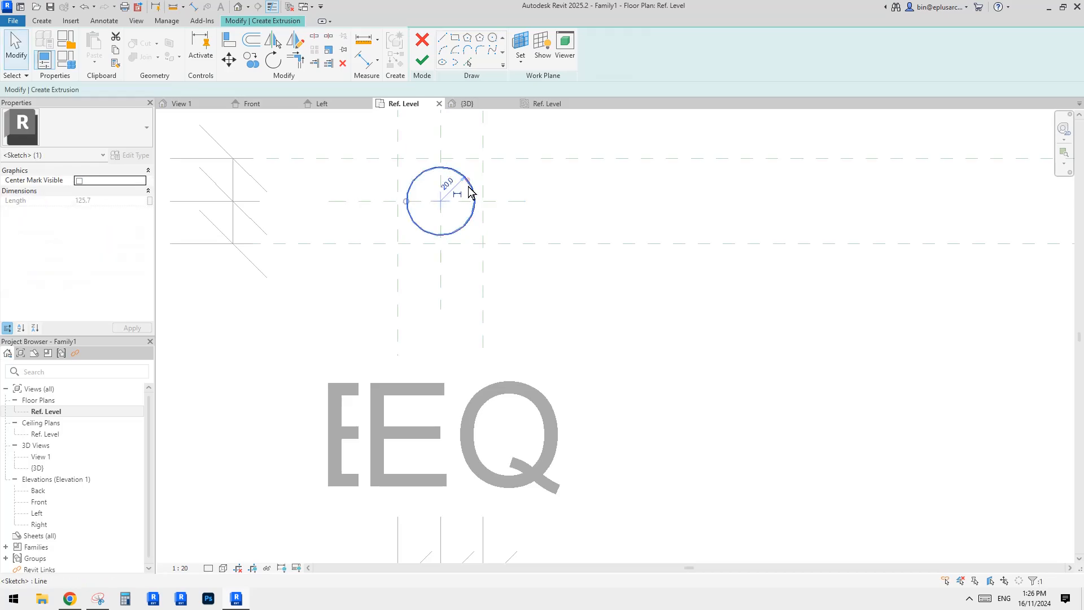
Try to dimension the sketched circle's diameter.
key("d")
middle_click_drag(459, 192, 463, 218)
key("i")
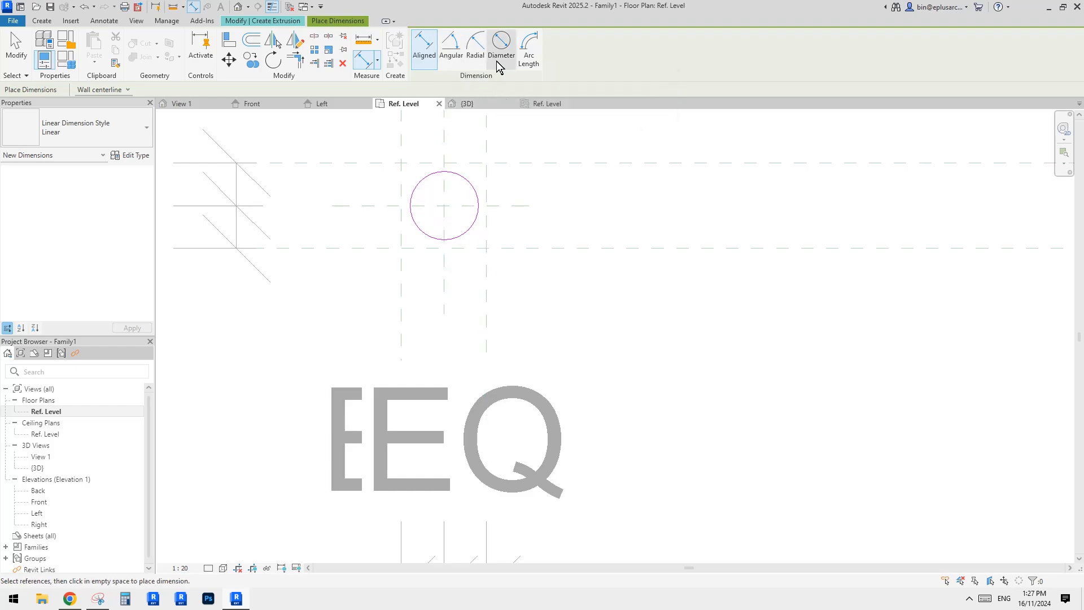
middle_click_drag(542, 218, 544, 232)
key("Escape")
left_click(476, 209)
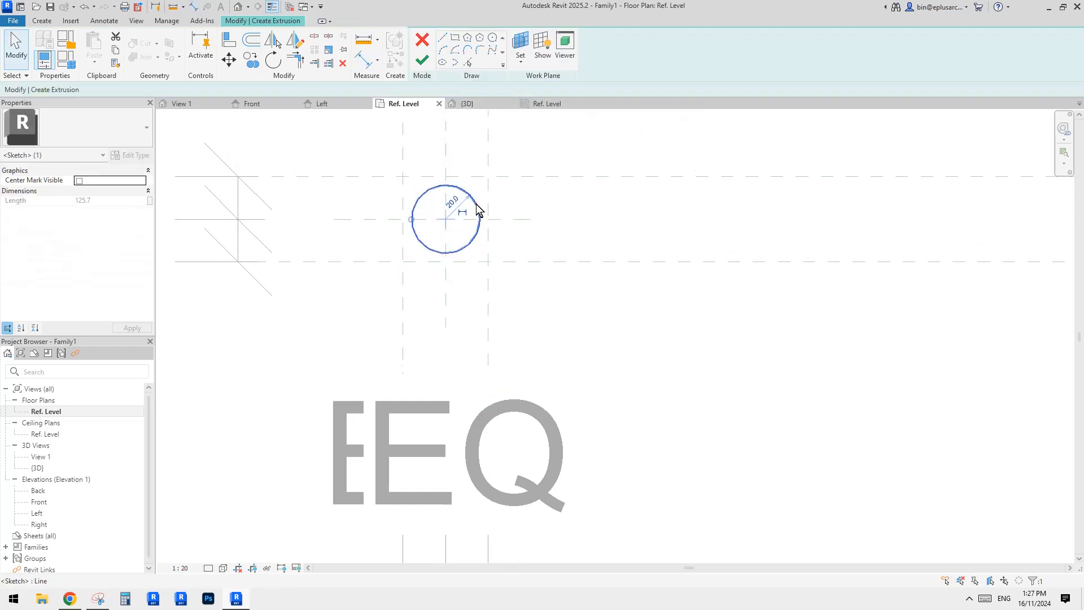
middle_click_drag(471, 251, 481, 239)
key("Escape")
left_click(490, 215)
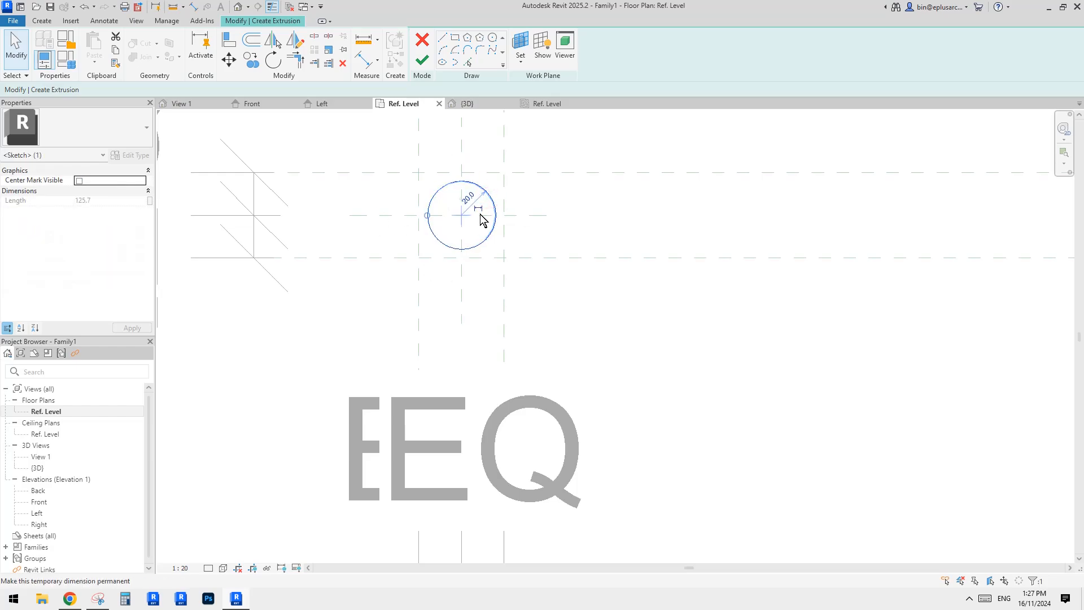
key("Escape")
left_click(469, 188)
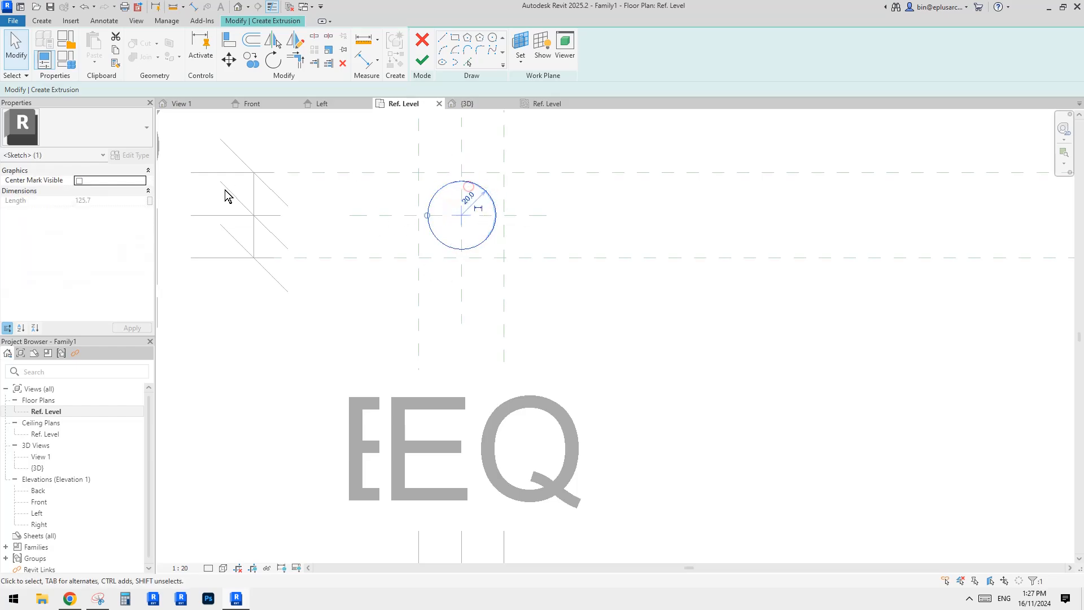
Show the circle's centre mark, align its centre to the vertical reference plane and finish the post extrusion.
left_click(79, 180)
left_click(576, 277)
key("a")
key("l")
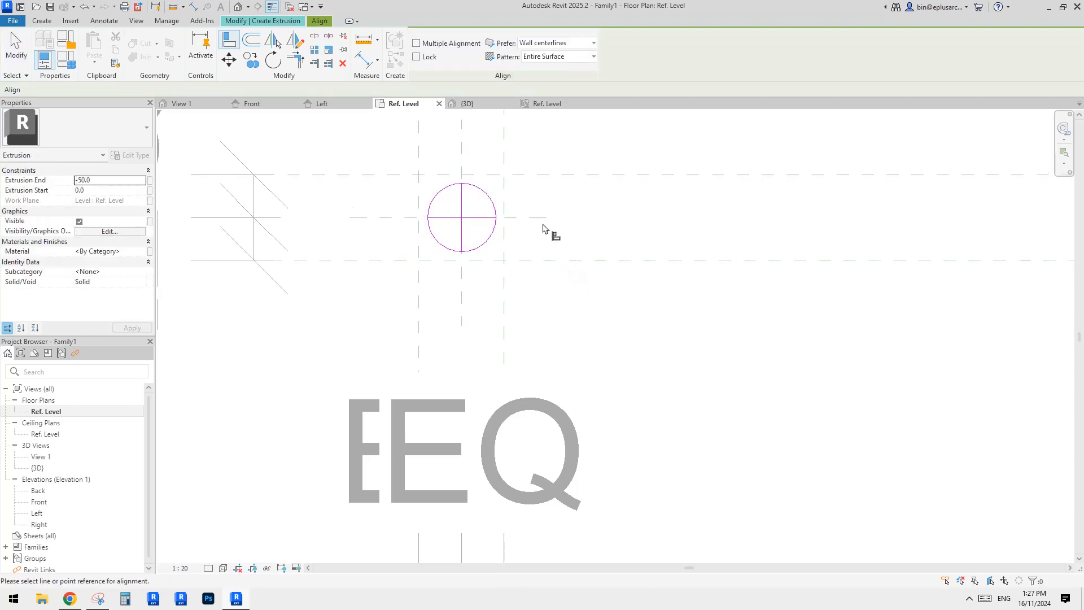
left_click(494, 226)
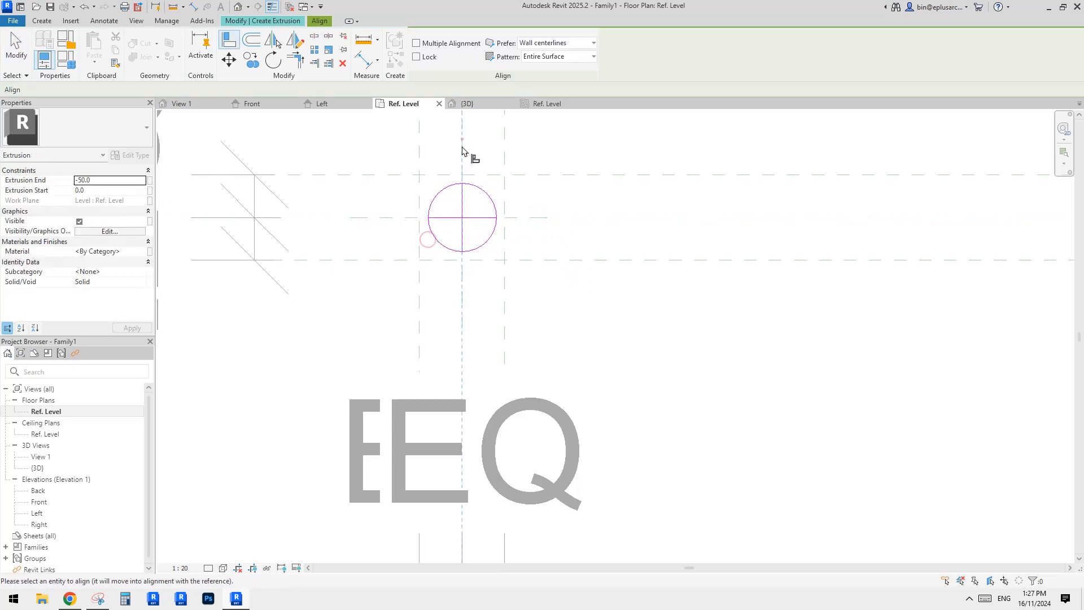
left_click(491, 215)
scroll(483, 249, "down", 5)
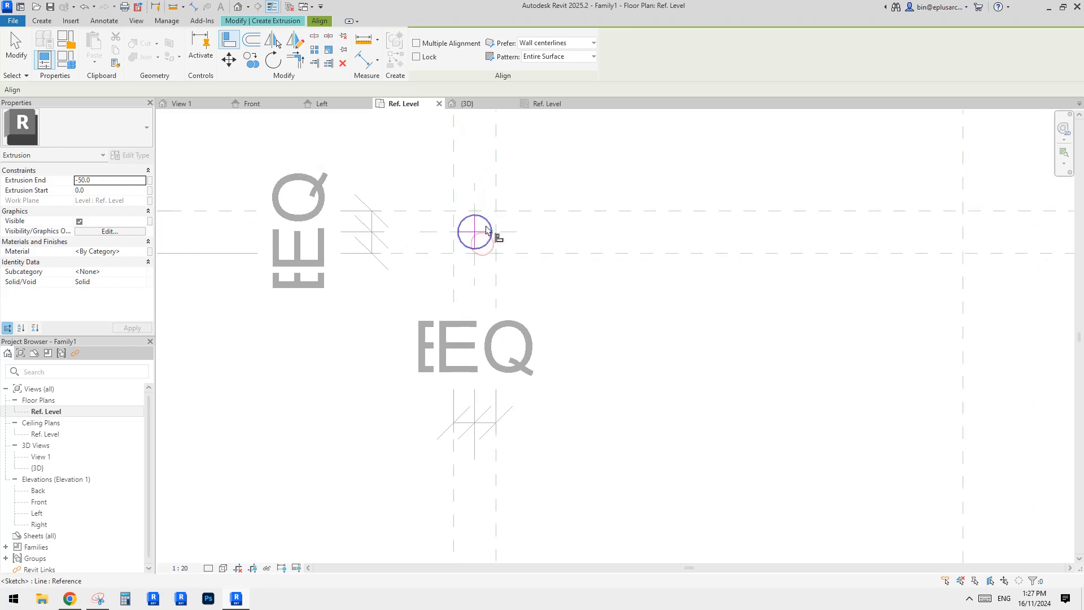
key("Escape")
key("Escape")
left_click(422, 59)
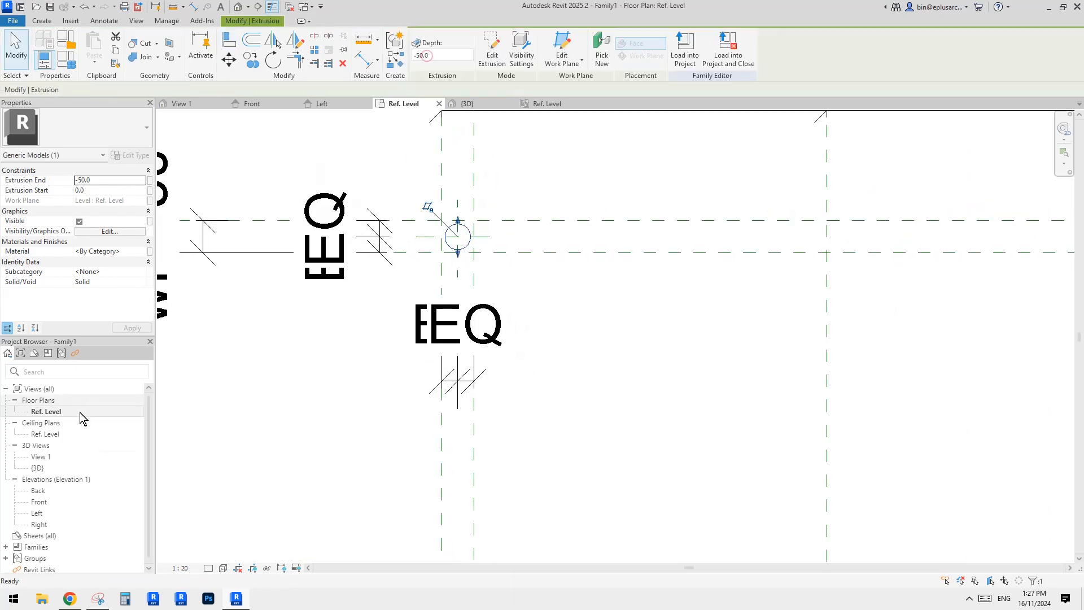
In the Front elevation, stretch the post's top up to the top reference plane and lock it there.
double_click(39, 502)
middle_click_drag(459, 459, 462, 455)
scroll(458, 452, "down", 1)
middle_click_drag(438, 531, 454, 308)
scroll(431, 453, "up", 3)
left_click_drag(436, 449, 450, 289)
scroll(506, 279, "down", 2)
middle_click_drag(502, 294, 469, 389)
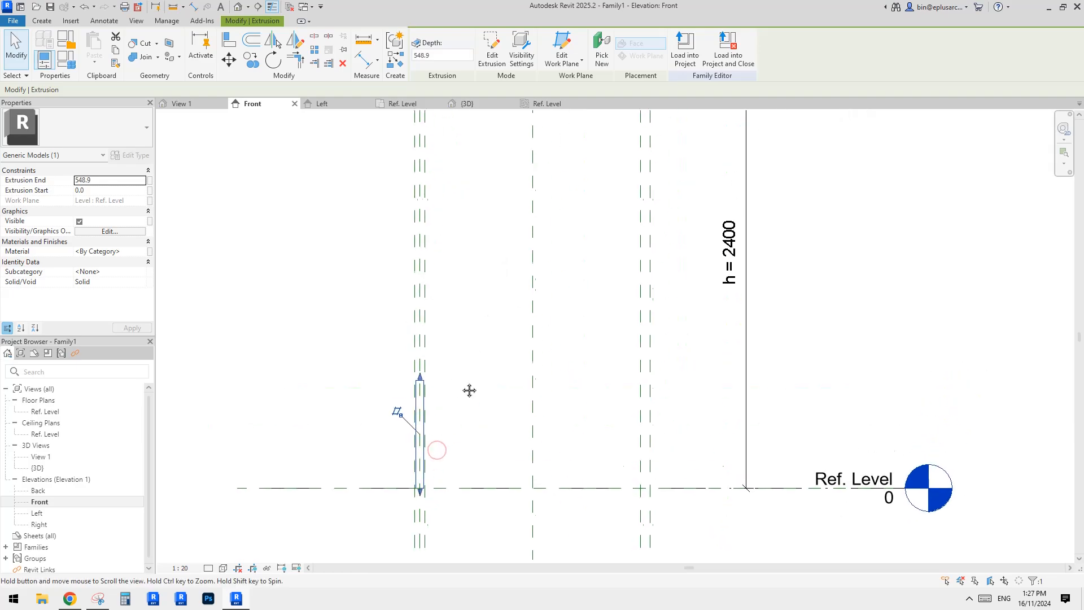
left_click_drag(422, 376, 428, 187)
middle_click_drag(470, 224, 470, 340)
left_click_drag(419, 305, 339, 138)
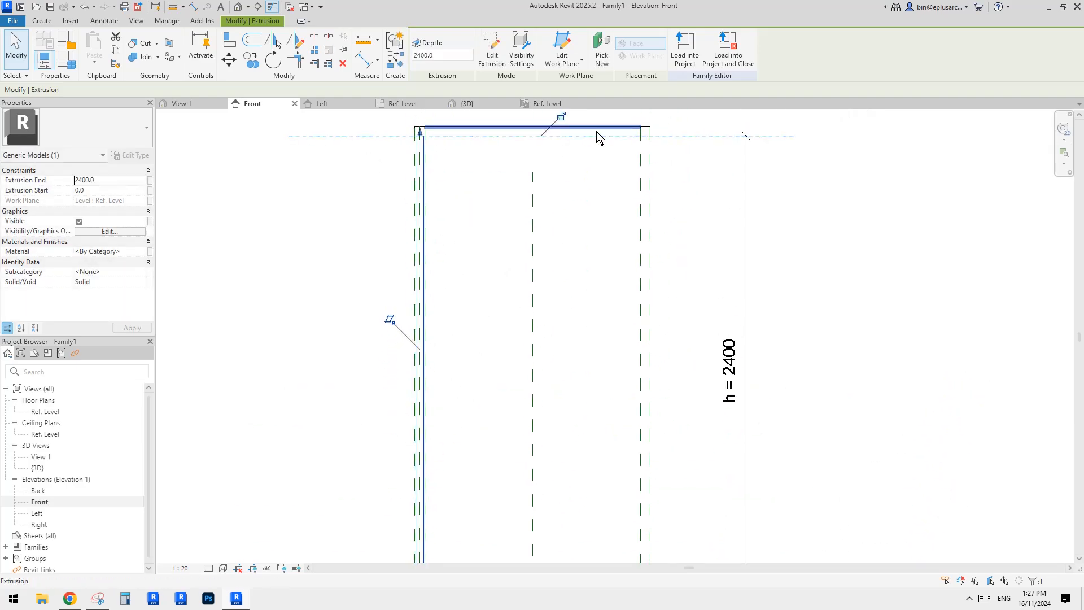
left_click(563, 116)
scroll(489, 230, "down", 1)
key("Escape")
middle_click_drag(438, 164, 440, 177)
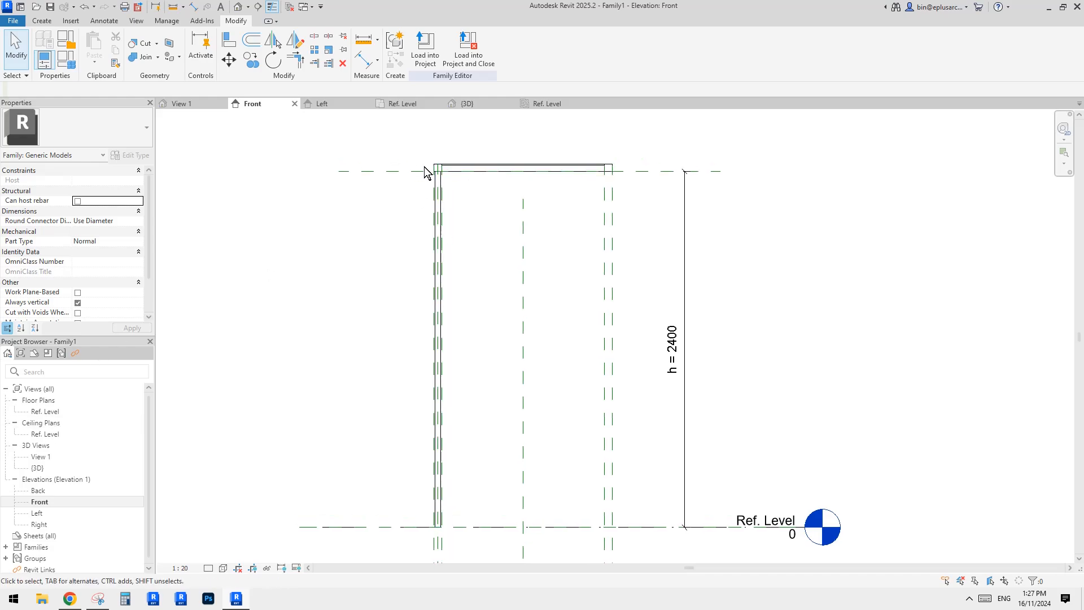
Select the top reference plane and set its height to 2100 to flex the post.
left_click(399, 172)
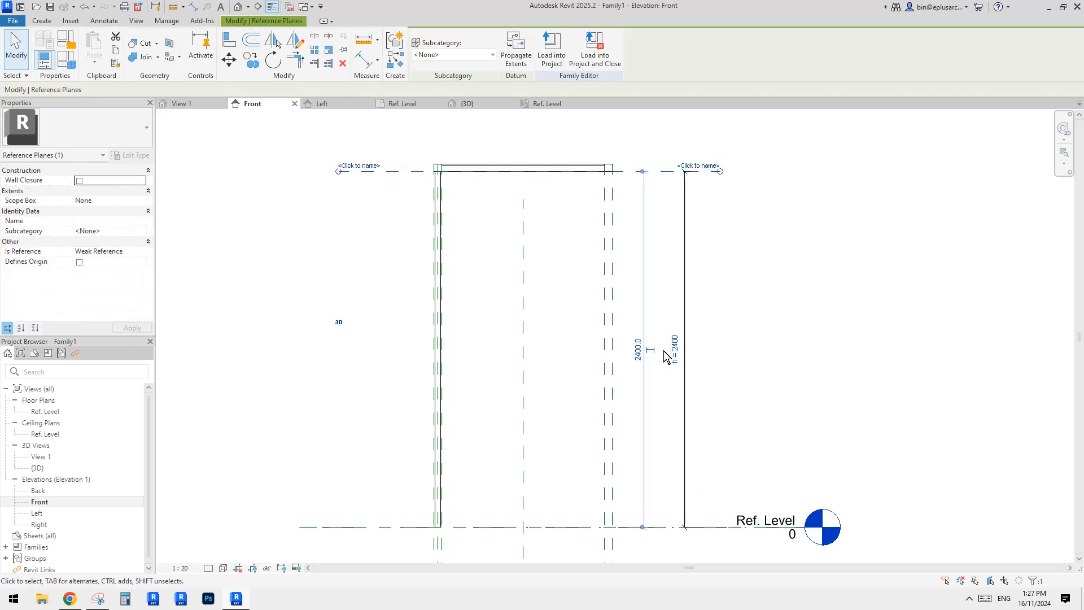
left_click(639, 350)
left_click(777, 360)
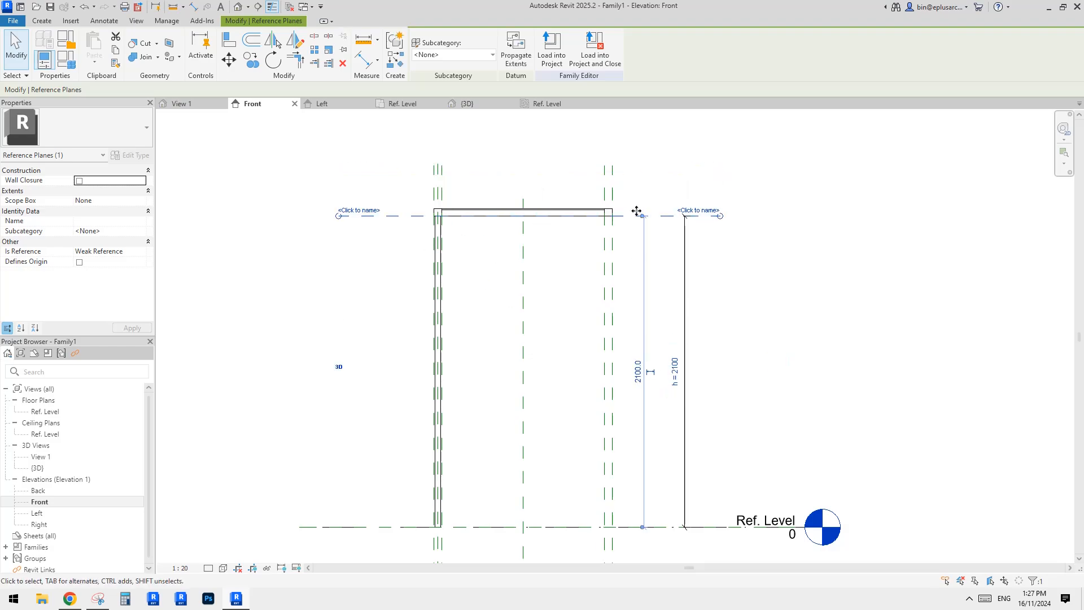
key("Escape")
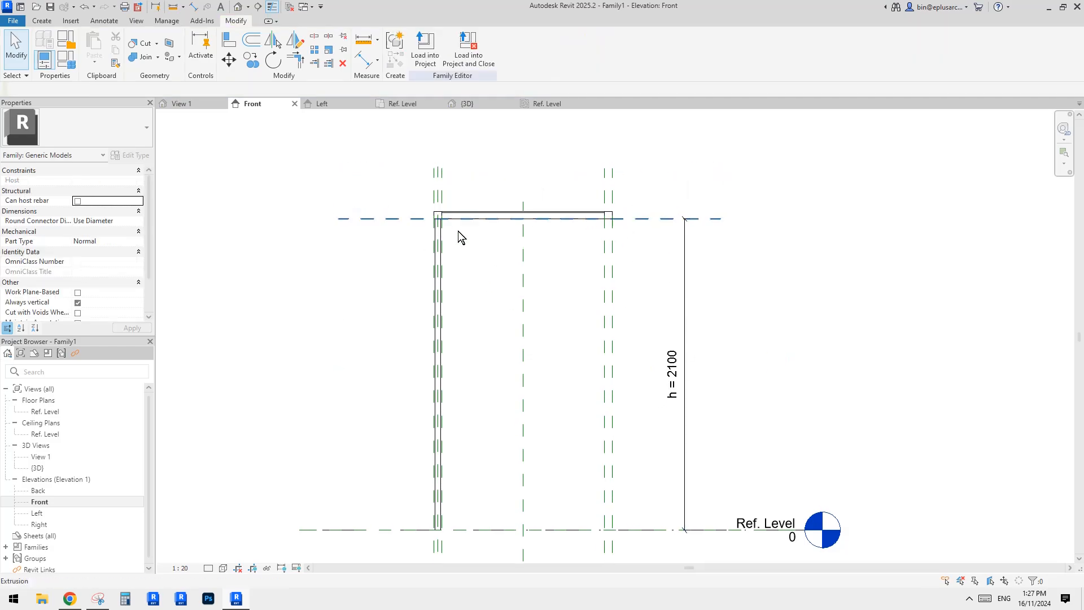
In the Ref. Level plan, copy the post from the top-left corner to the bottom-left corner intersection.
double_click(45, 411)
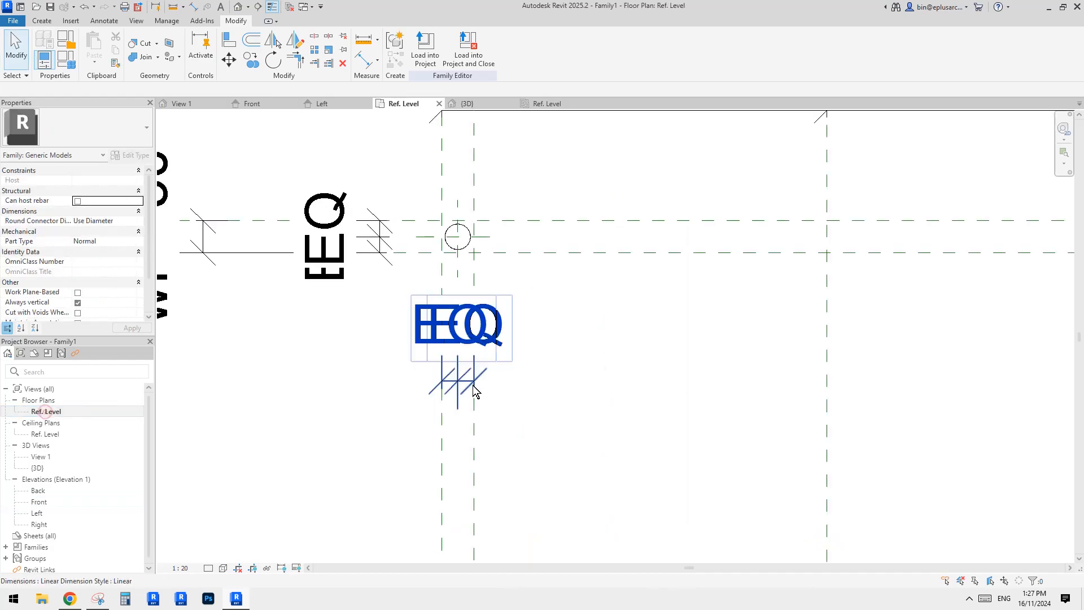
left_click(469, 245)
scroll(469, 245, "down", 3)
middle_click_drag(472, 293, 469, 263)
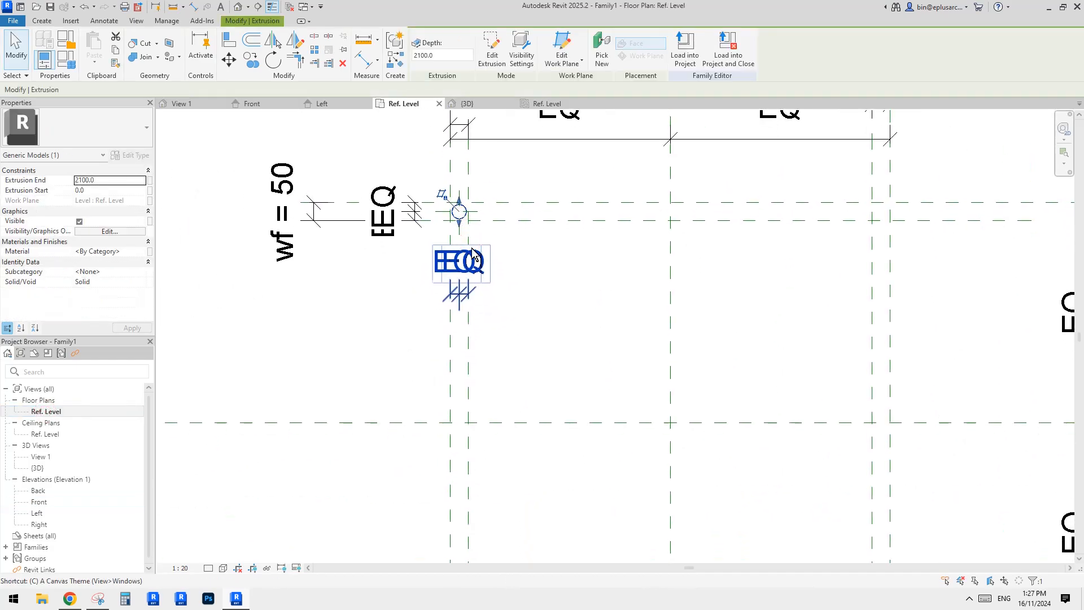
key("c")
key("o")
left_click(460, 212)
scroll(461, 236, "down", 1)
middle_click_drag(462, 367, 464, 251)
scroll(459, 404, "up", 3)
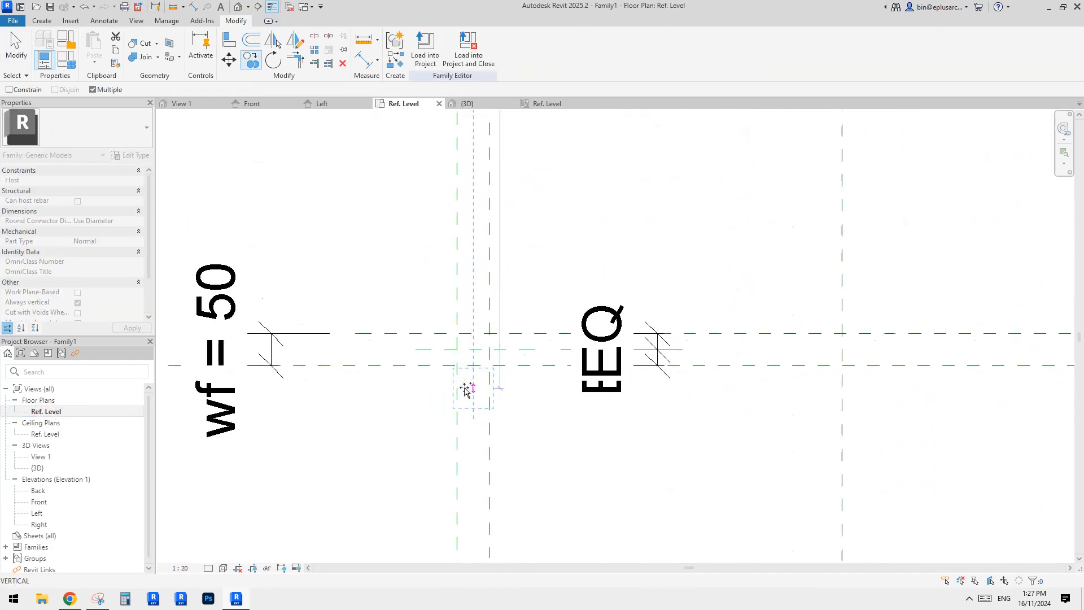
left_click(473, 350)
key("Escape")
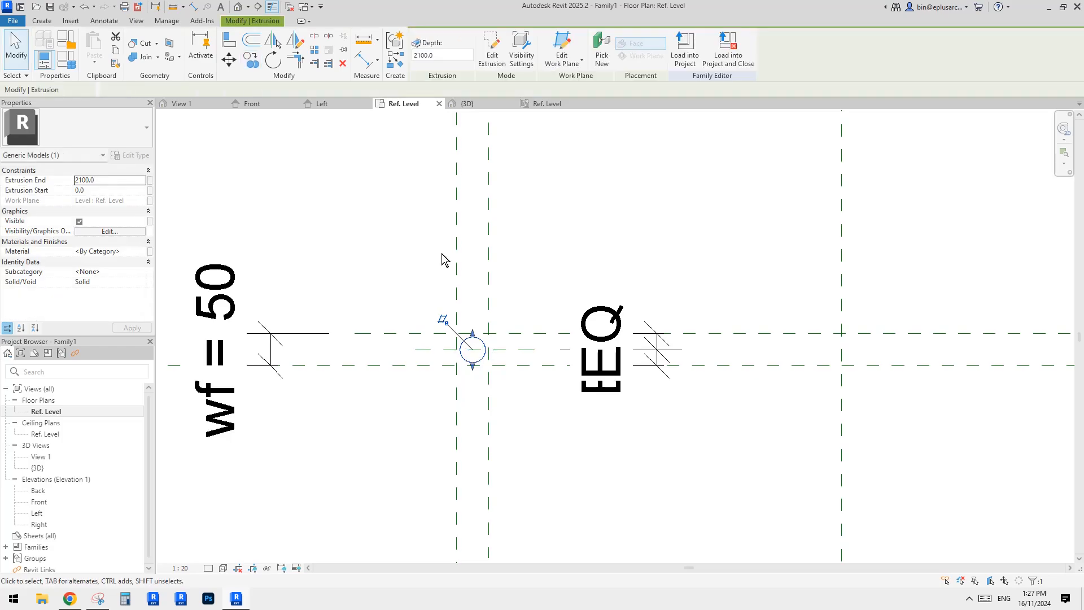
Edit the copied post's sketch, align its circle centre to the bottom-left corner reference planes and finish.
left_click(495, 54)
scroll(476, 361, "up", 1)
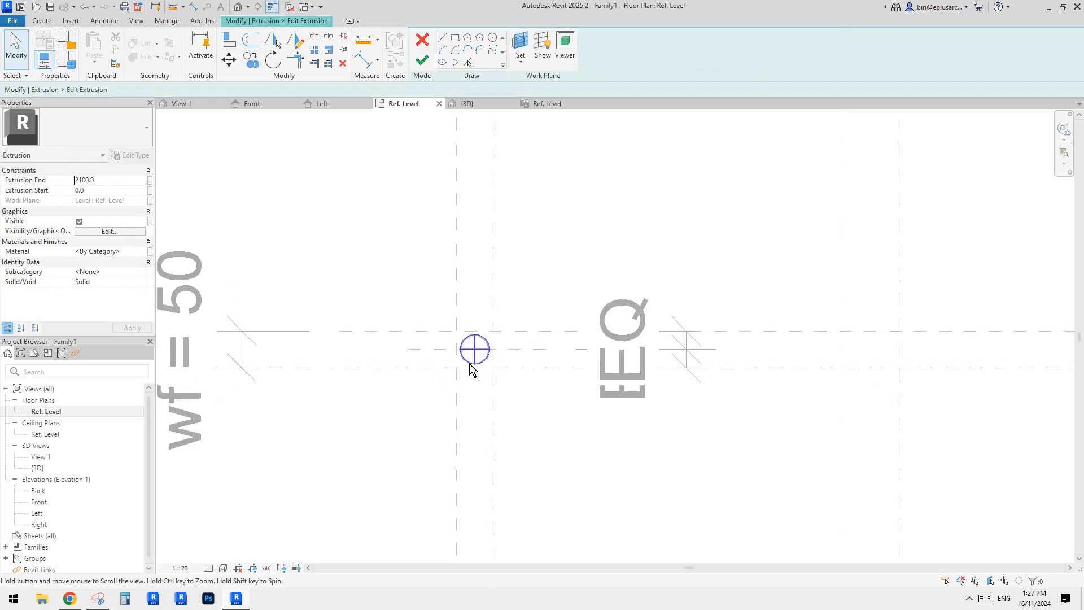
key("a")
key("l")
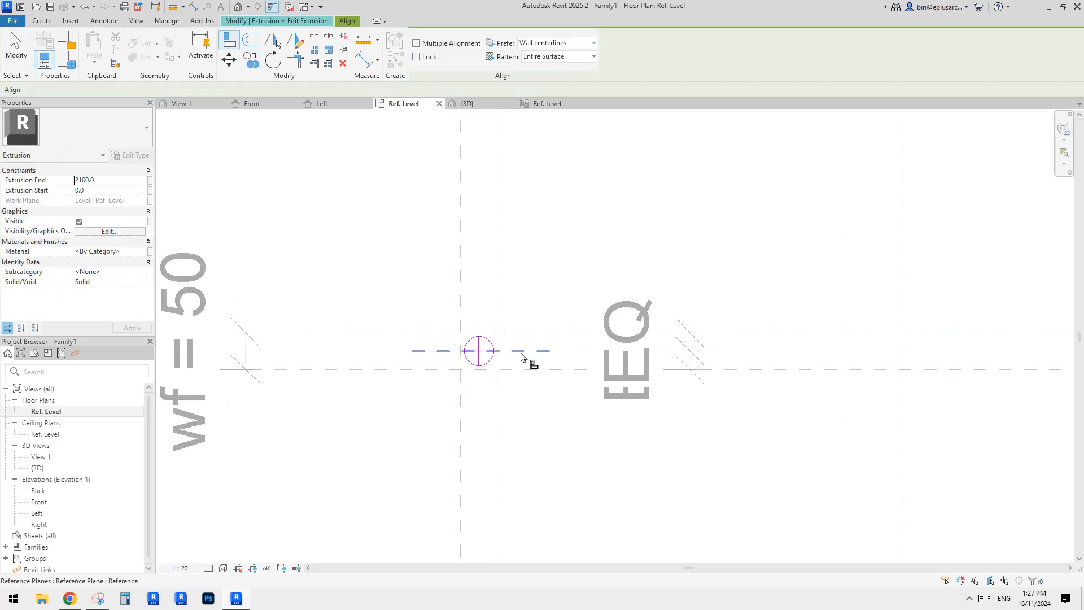
left_click(476, 362)
scroll(477, 317, "down", 3)
middle_click_drag(478, 179, 475, 395)
middle_click_drag(474, 180, 472, 382)
scroll(477, 221, "up", 2)
left_click(484, 212)
scroll(478, 254, "down", 4)
middle_click_drag(525, 446, 527, 234)
scroll(487, 415, "up", 5)
left_click(485, 407)
left_click(504, 278)
scroll(516, 302, "down", 2)
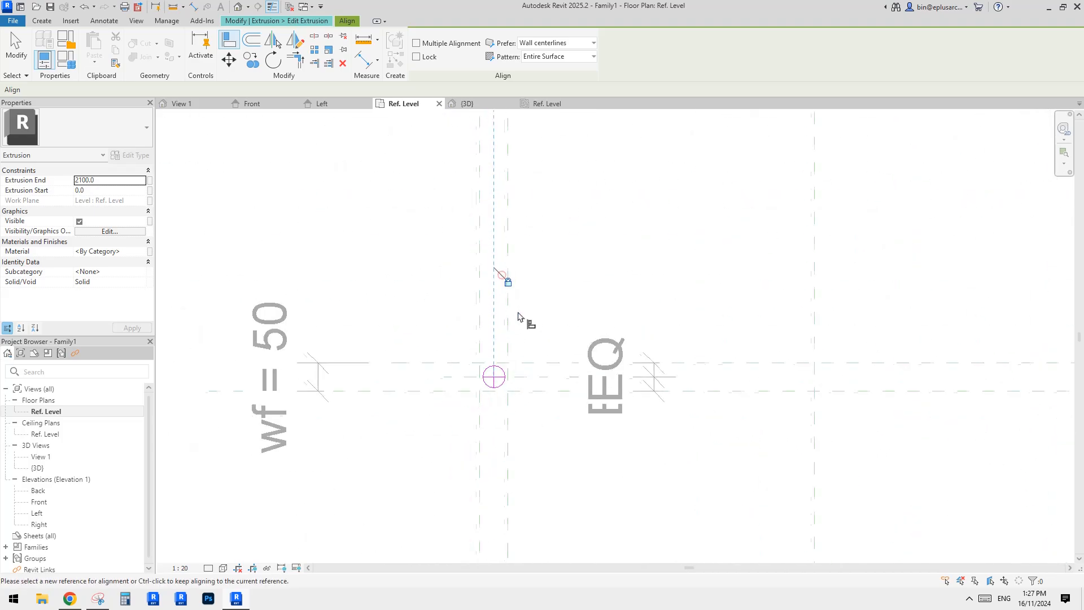
middle_click_drag(504, 371, 475, 429)
scroll(475, 429, "down", 3)
middle_click_drag(496, 222, 483, 271)
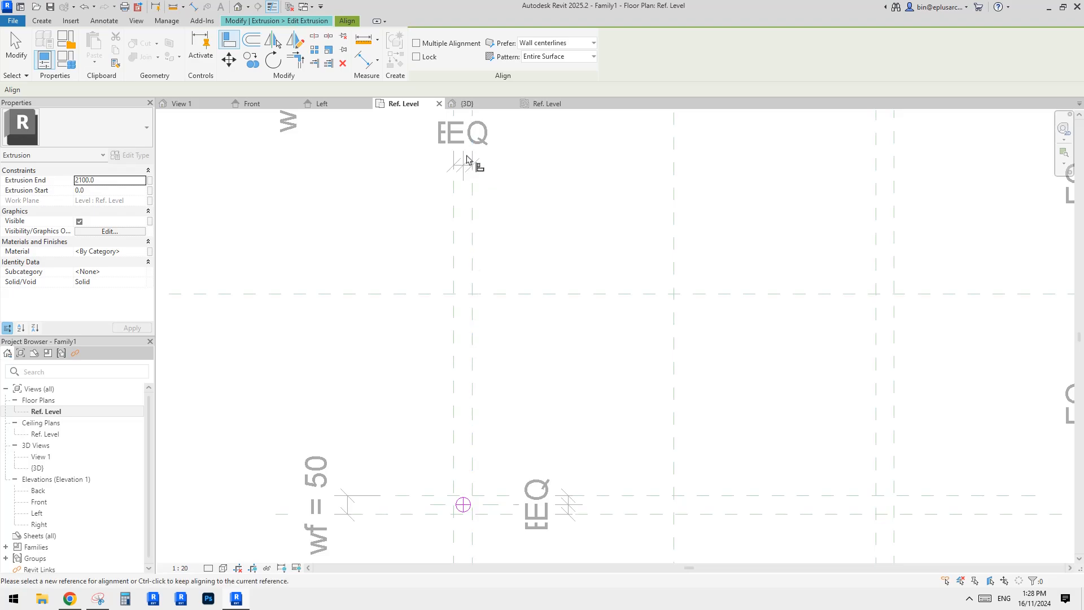
key("Escape")
scroll(480, 158, "down", 1)
middle_click_drag(481, 473, 488, 417)
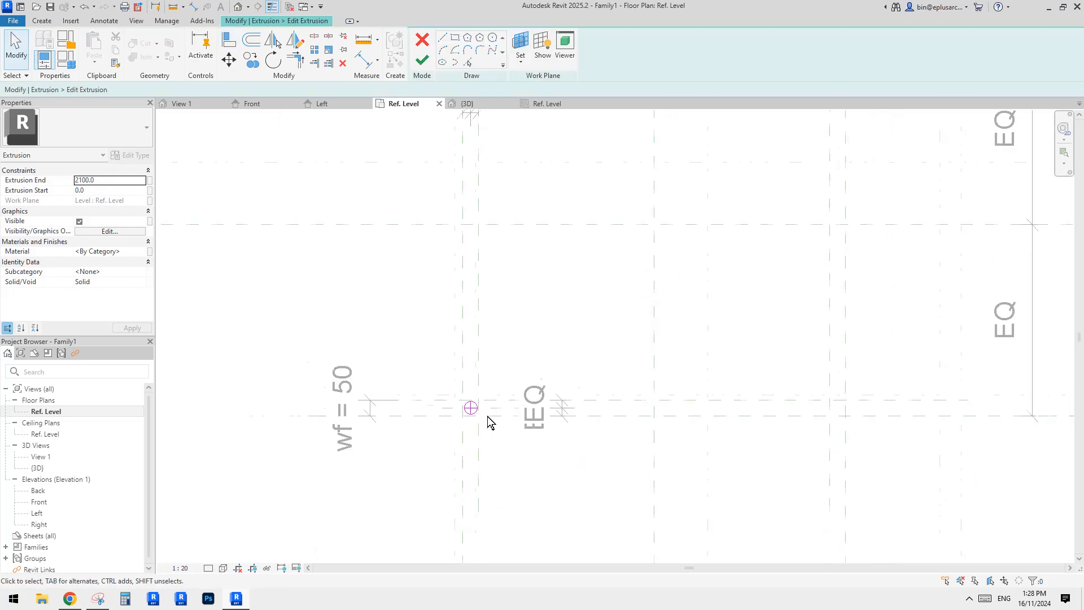
scroll(488, 415, "up", 4)
scroll(459, 402, "up", 2)
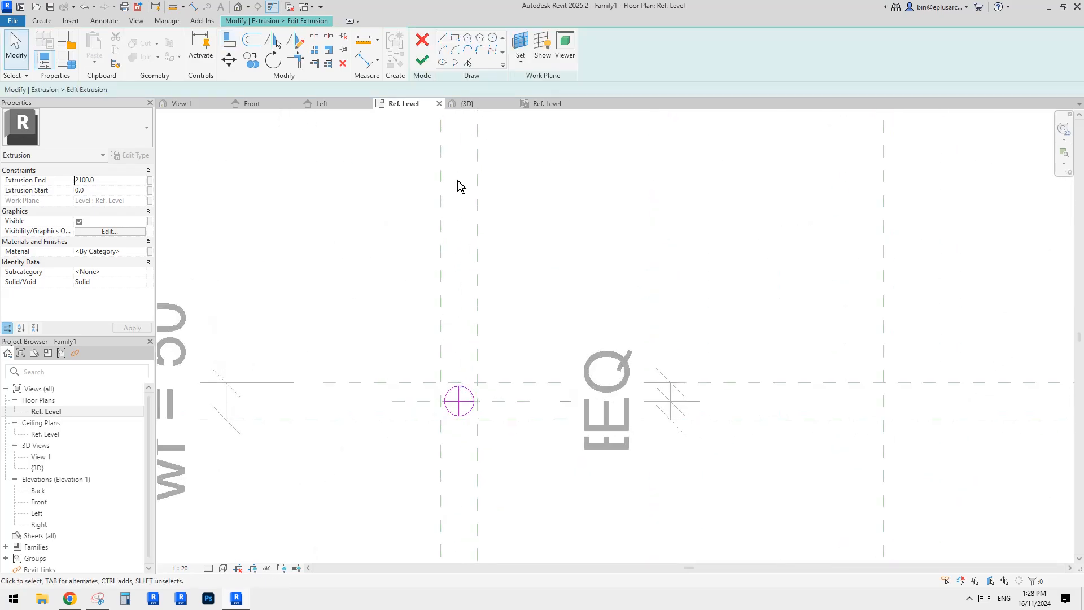
left_click(423, 59)
In the Front elevation, stretch the copied post's top to the top reference plane and lock it.
scroll(550, 316, "down", 2)
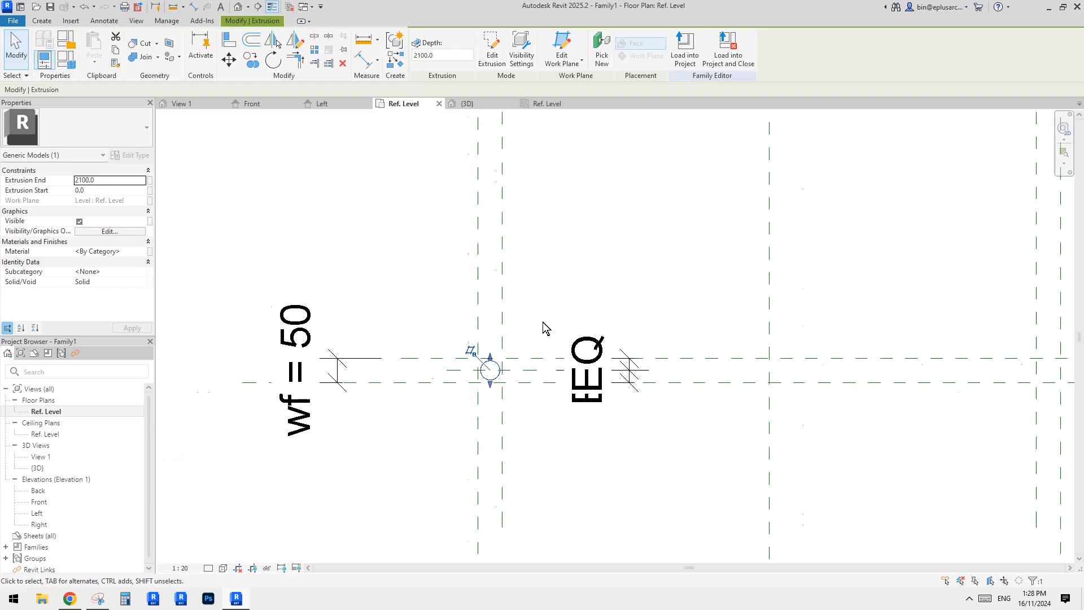
left_click(480, 384)
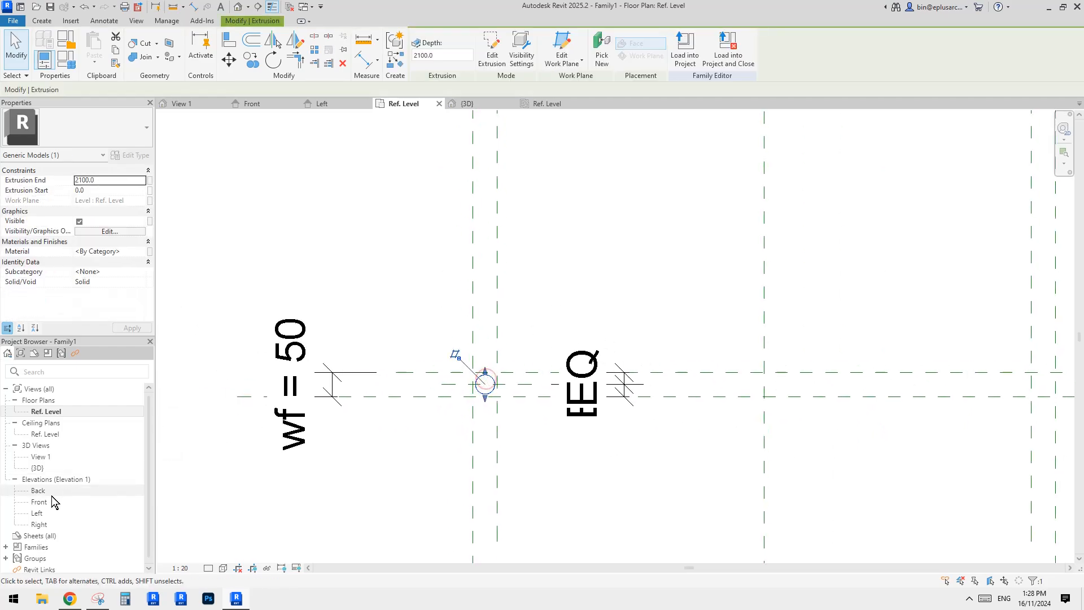
left_click(40, 502)
double_click(44, 504)
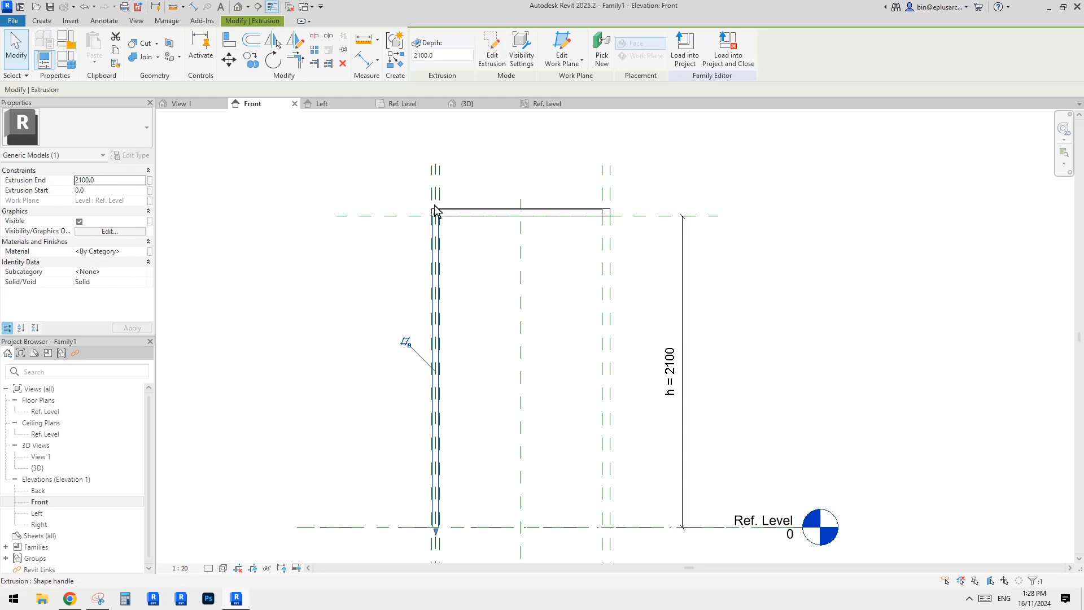
left_click_drag(436, 214, 451, 233)
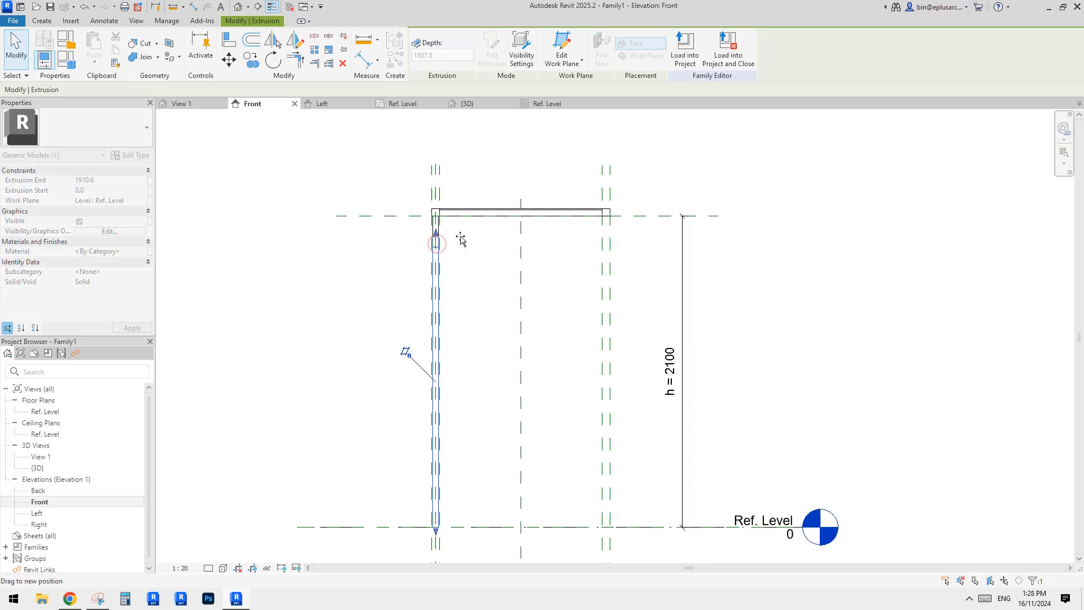
left_click_drag(380, 224, 405, 214)
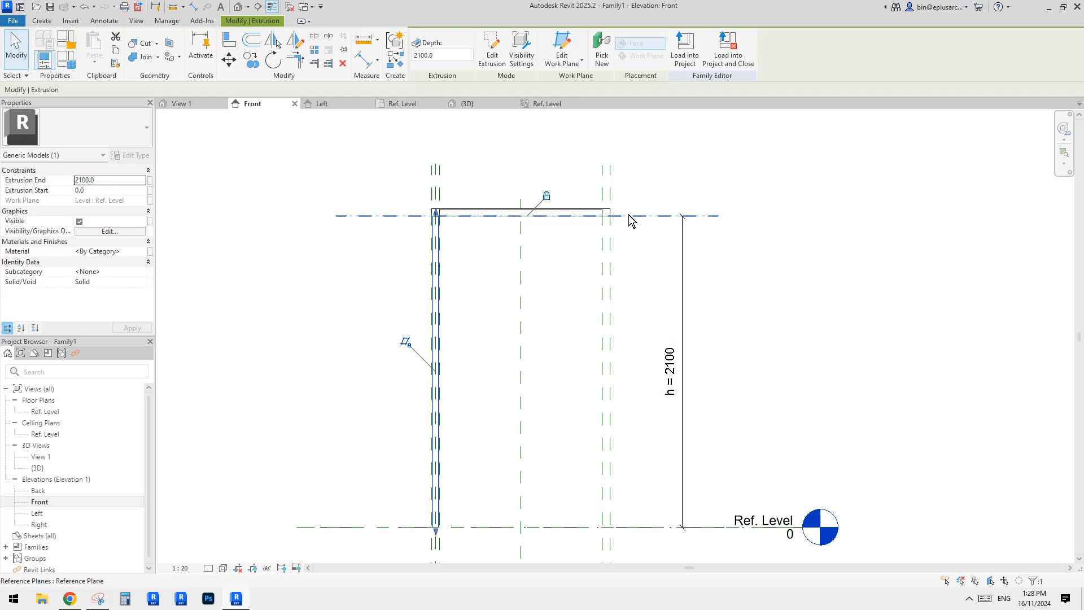
key("Escape")
scroll(620, 212, "down", 2)
scroll(617, 205, "down", 1)
mouse_move(580, 230)
middle_mouse_down()
mouse_move(581, 206)
mouse_move(567, 245)
middle_mouse_up()
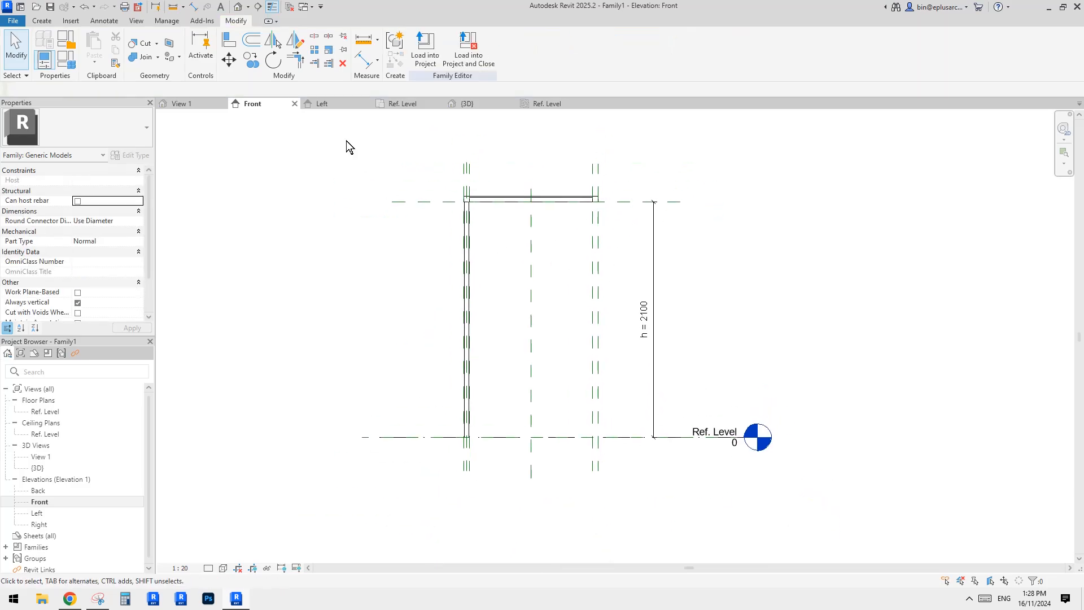
Inspect the shading structure with its slab, frame and two posts in the 3D view.
left_click(244, 3)
middle_click_drag(405, 143, 641, 305, "shift")
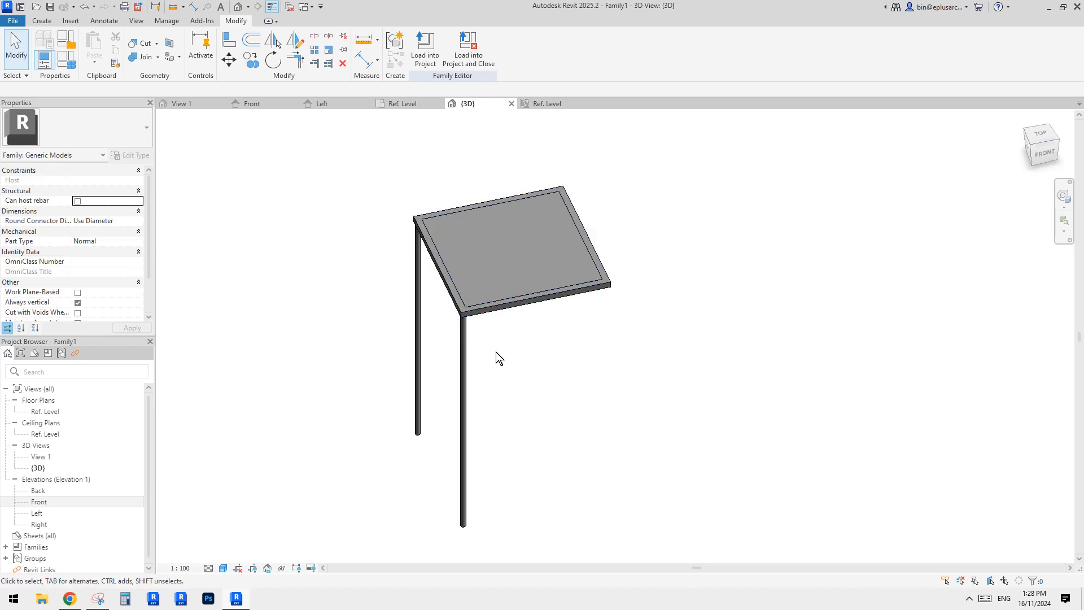
scroll(462, 346, "down", 1)
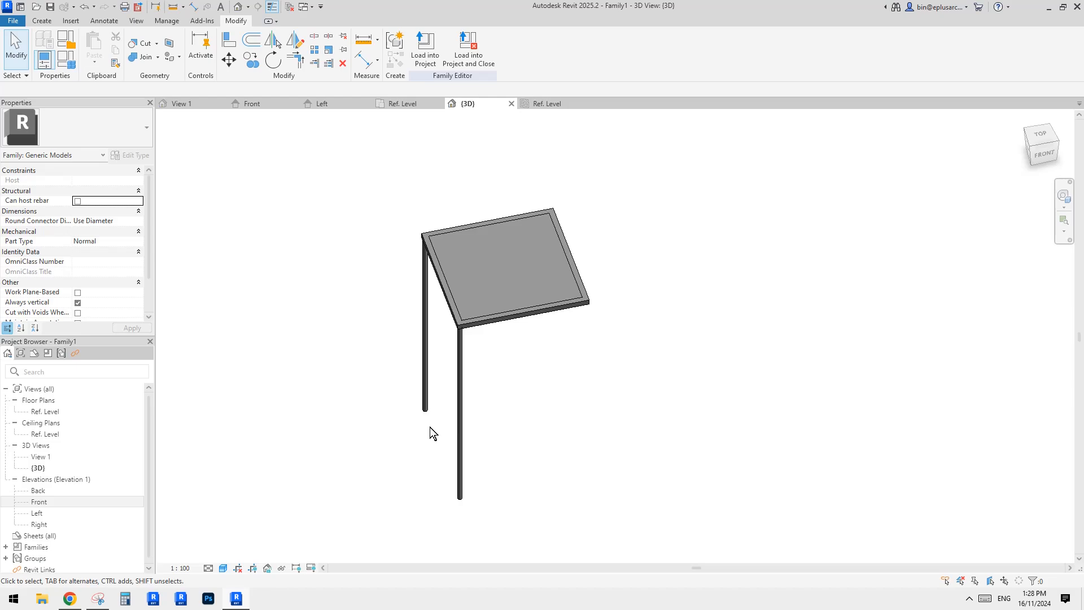
middle_click_drag(507, 407, 518, 407)
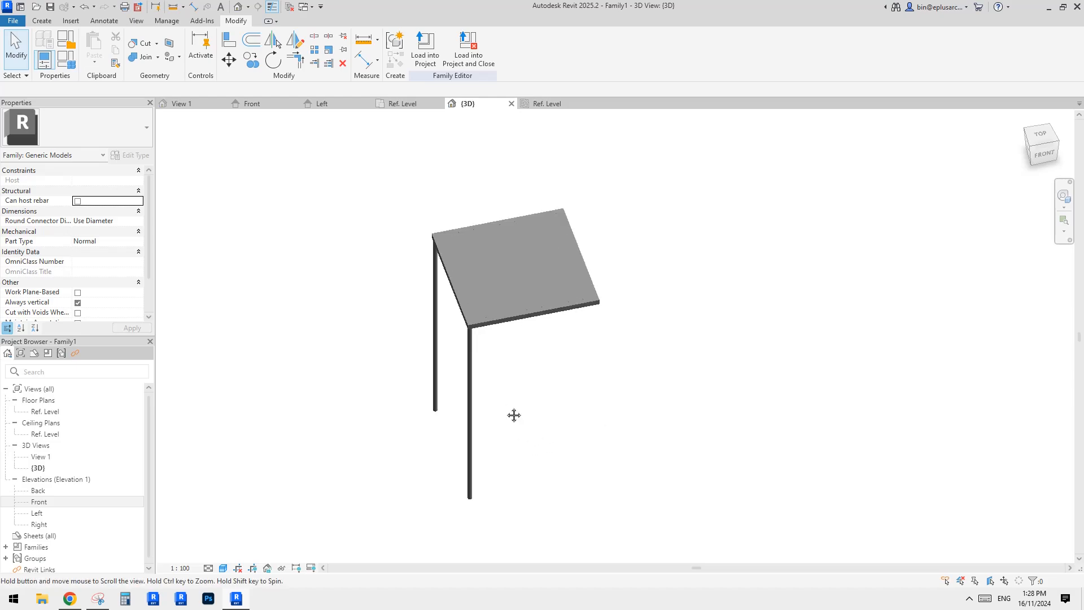
middle_click_drag(513, 408, 485, 408)
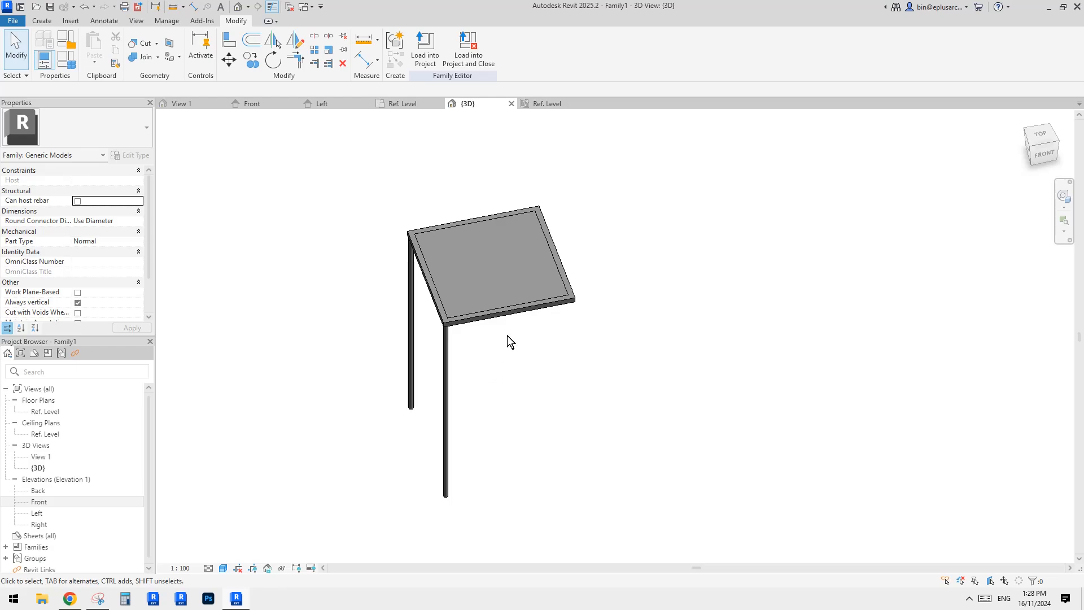
middle_click_drag(551, 318, 550, 329, "shift")
middle_click_drag(547, 291, 549, 299)
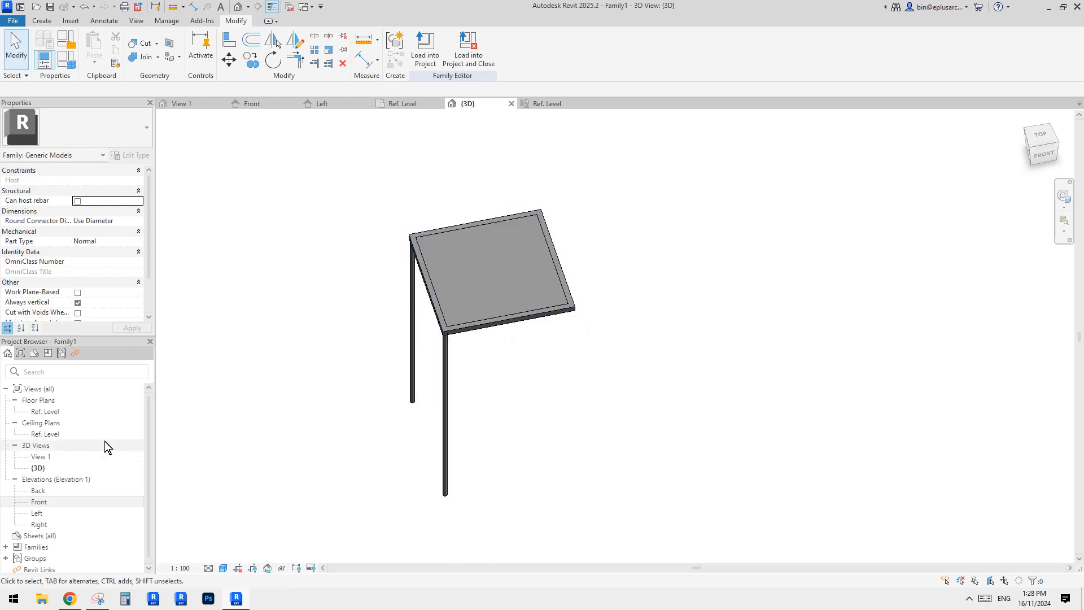
Start a new family from a Metric Generic Model template file.
double_click(45, 411)
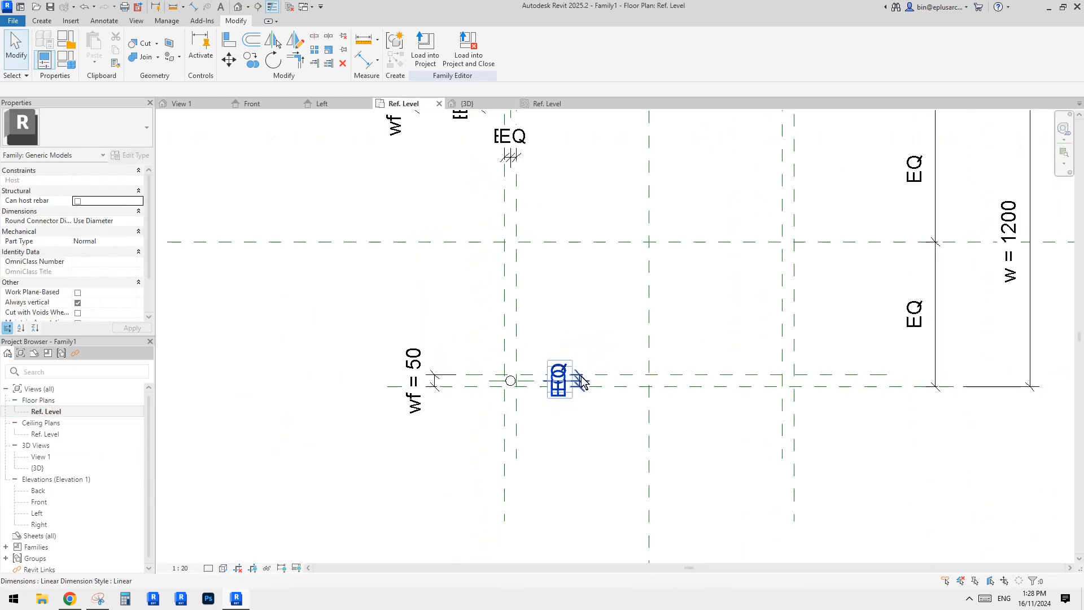
scroll(581, 381, "down", 3)
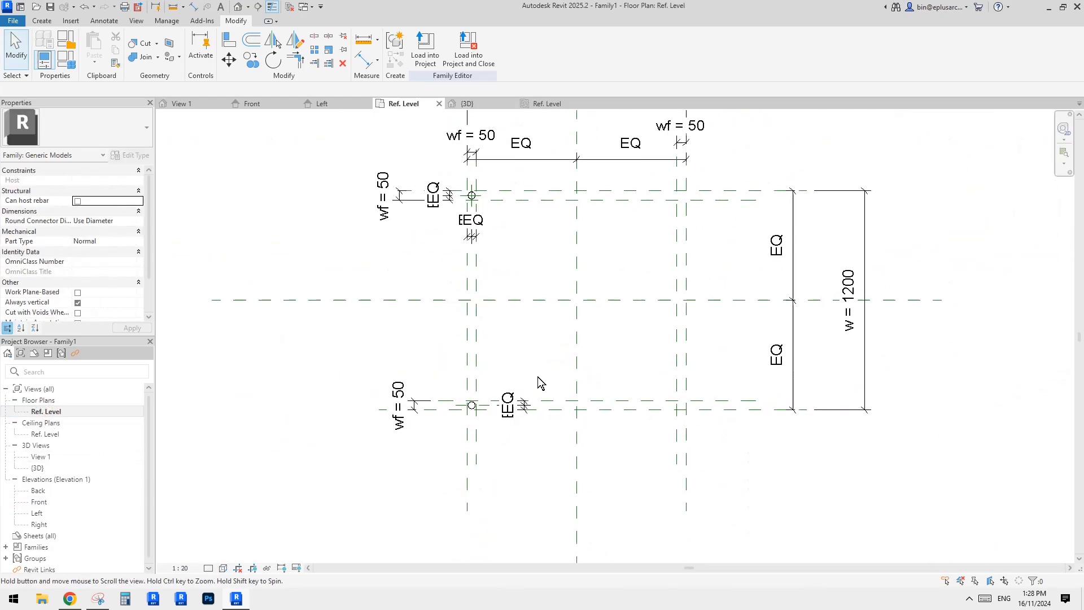
left_click(10, 21)
mouse_move(33, 82)
left_click(136, 97)
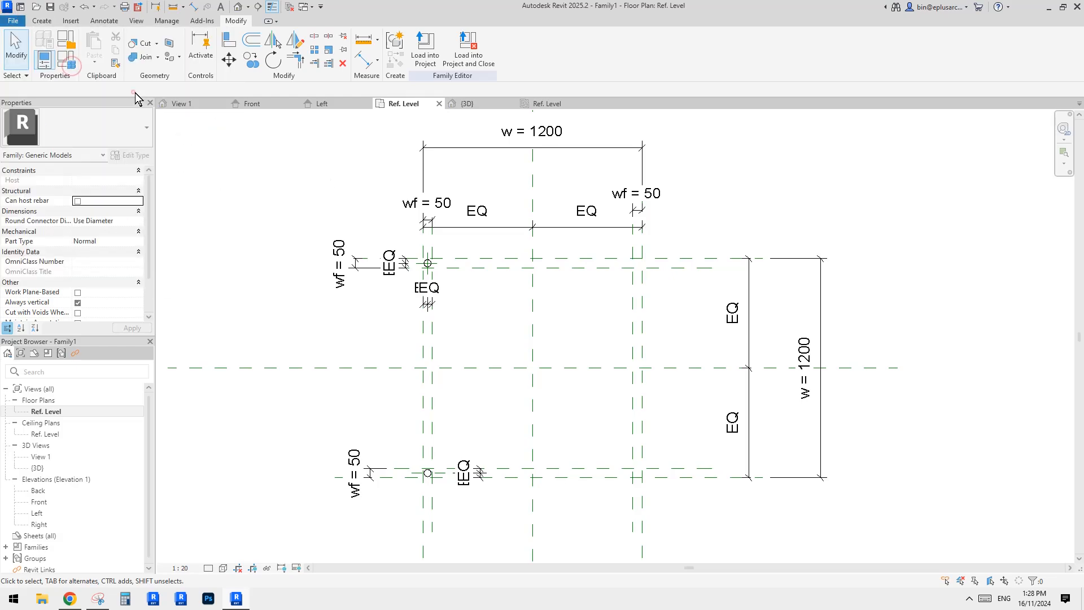
left_click_drag(741, 314, 741, 349)
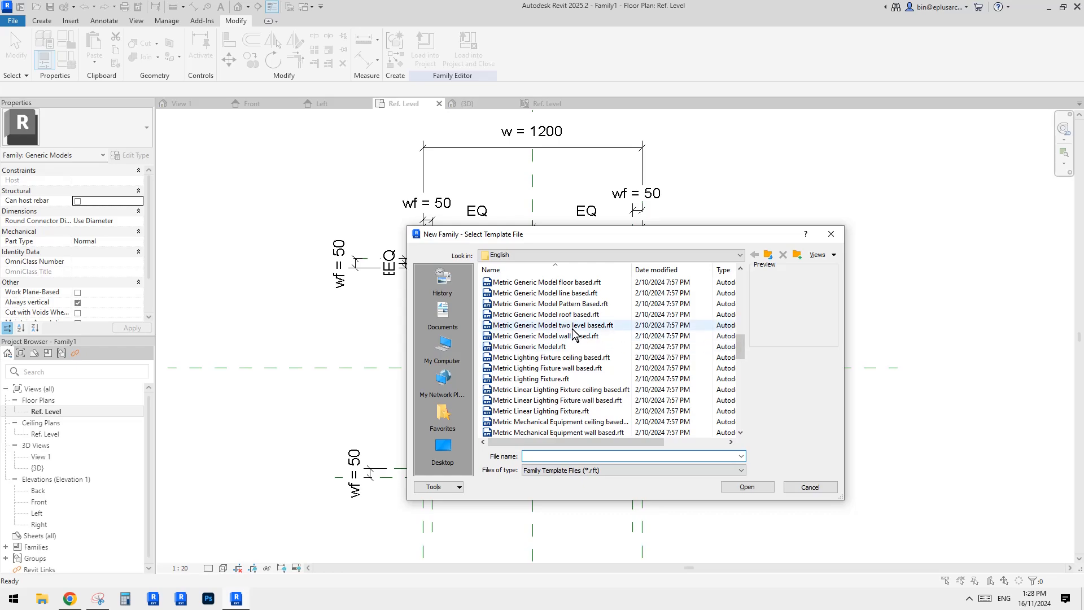
double_click(545, 293)
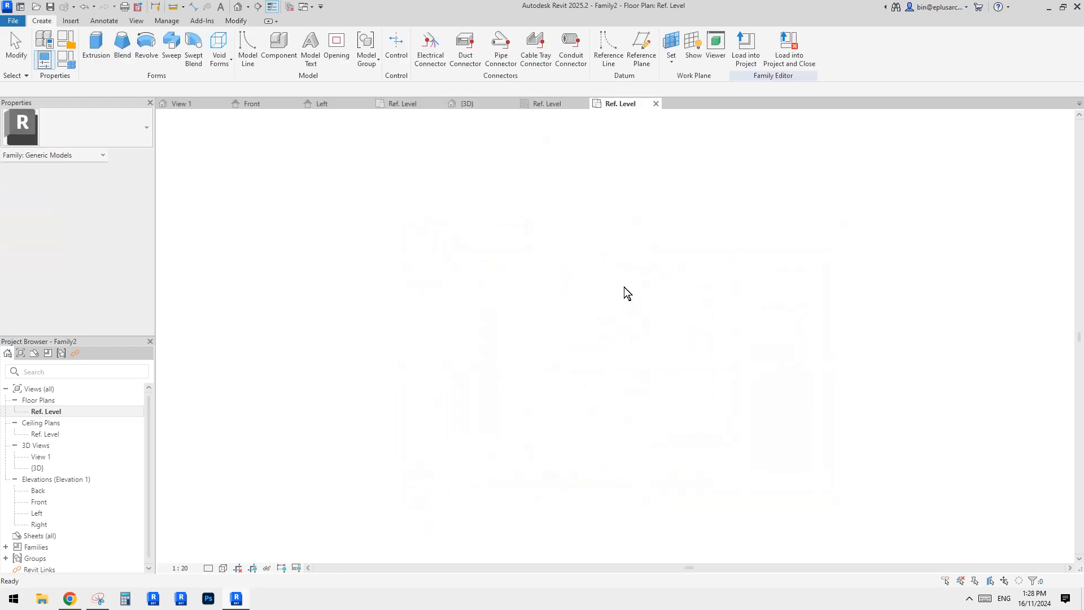
Load the shading structure family into the new family and place one instance in the Ref. Level floor plan.
left_click(289, 7)
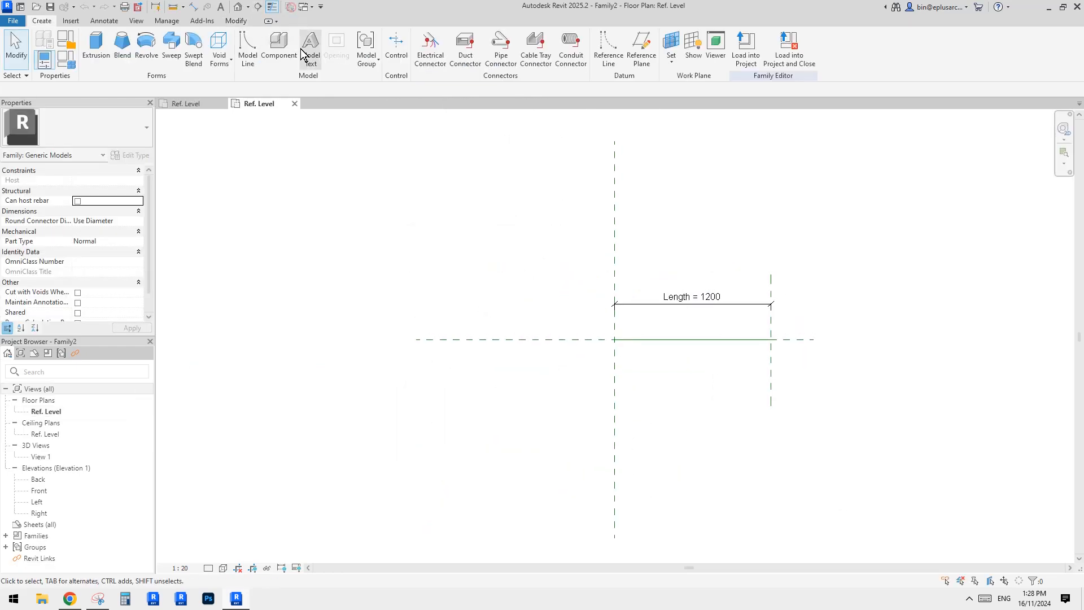
left_click(198, 102)
middle_click_drag(514, 347, 513, 354)
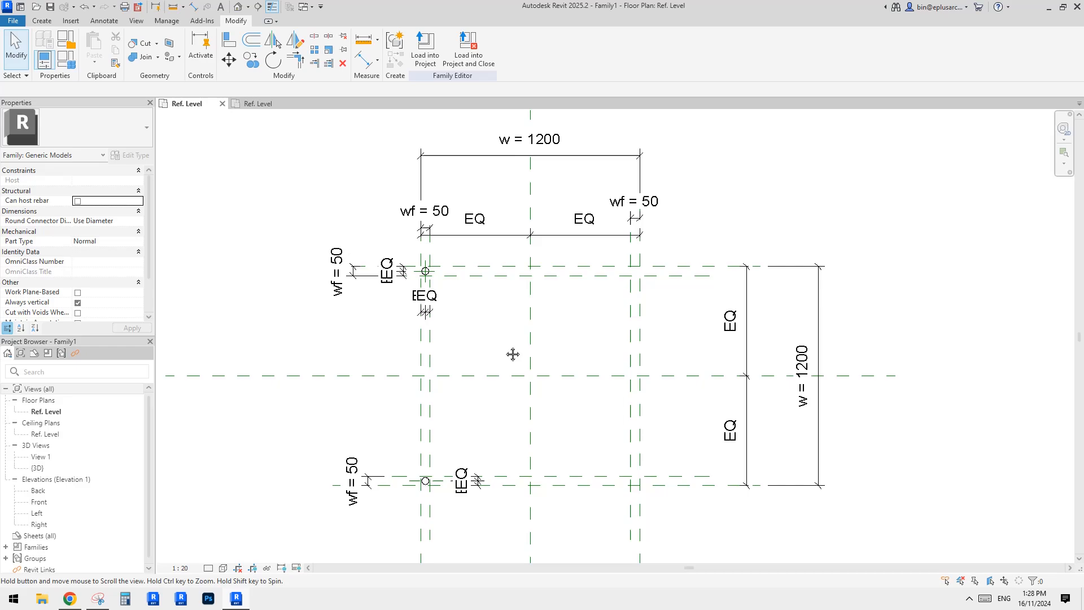
left_click(425, 55)
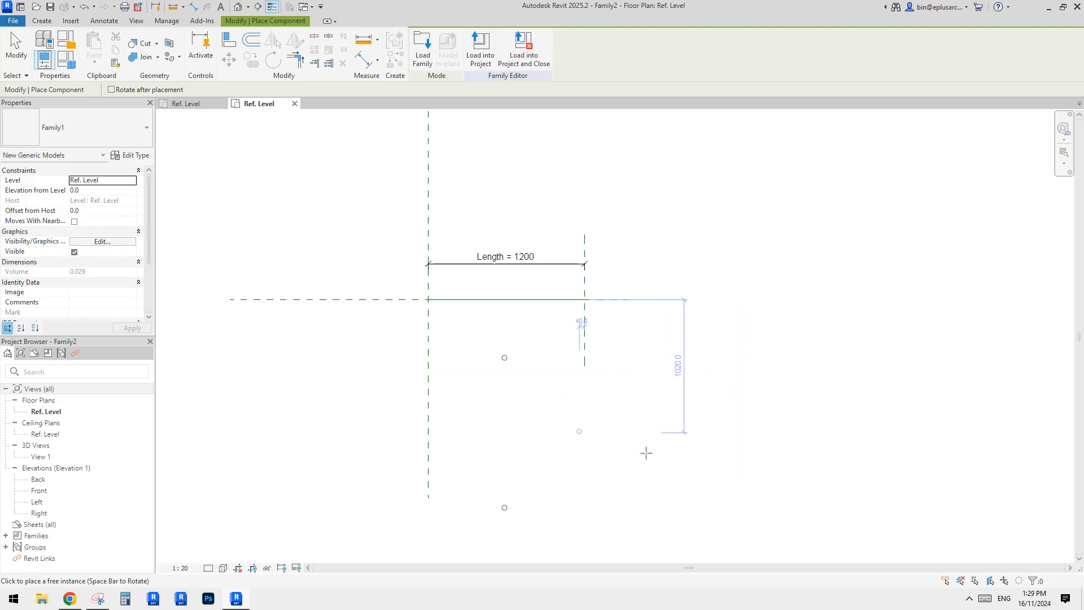
left_click(646, 450)
scroll(593, 341, "up", 1)
key("Escape")
key("Escape")
scroll(634, 353, "down", 2)
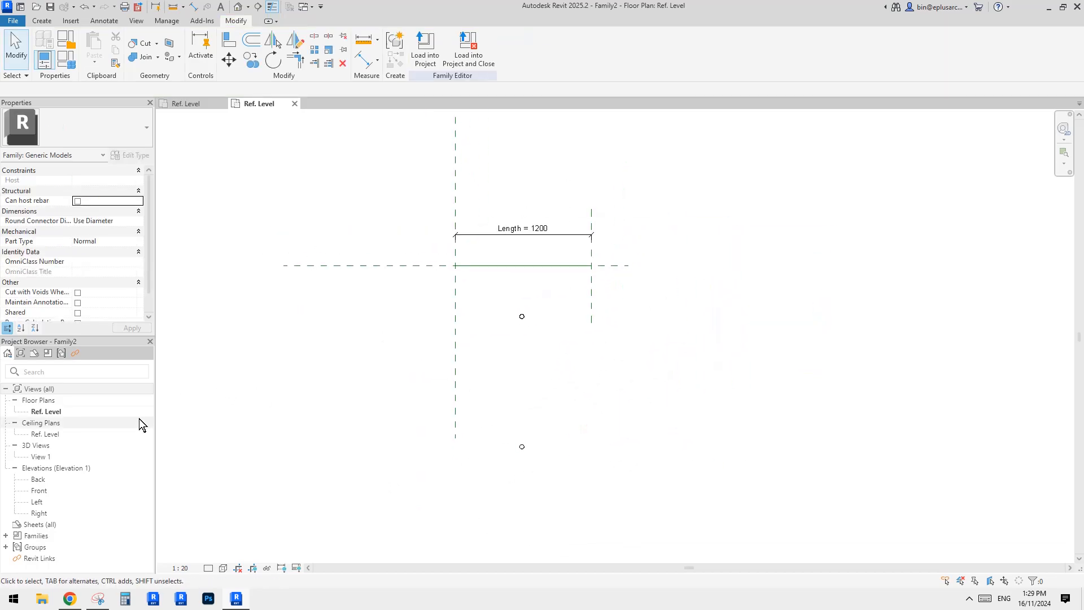
middle_click_drag(526, 318, 555, 343)
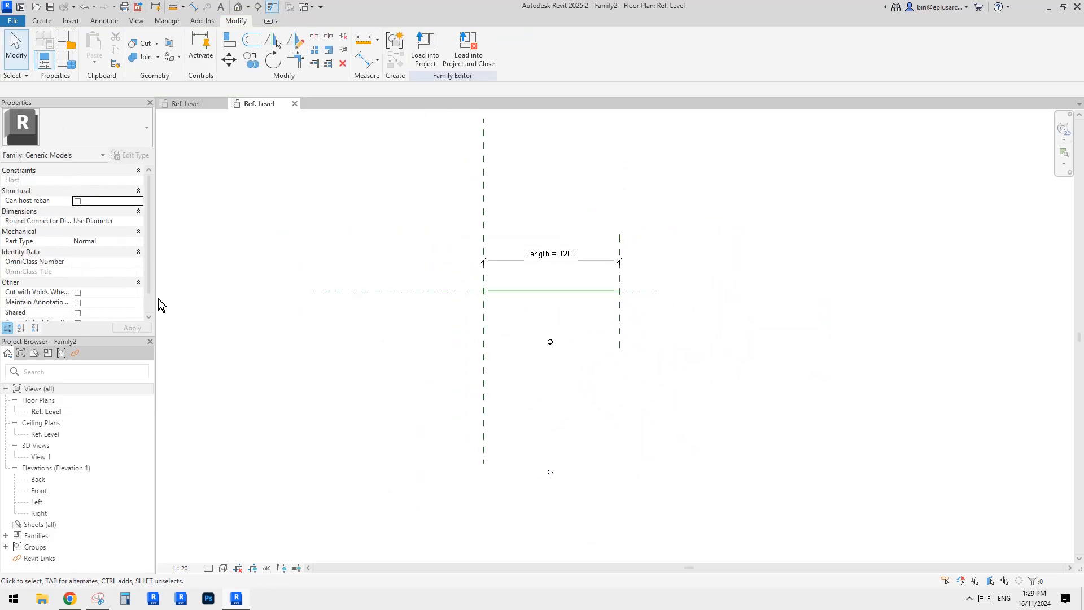
scroll(83, 279, "down", 1)
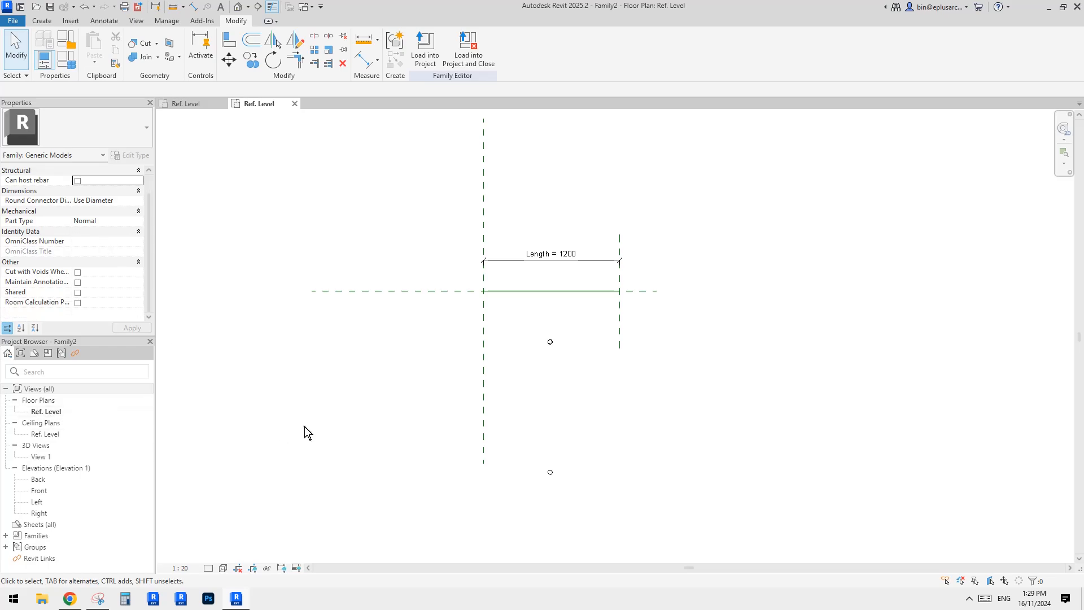
Set the Ref. Level floor plan's view range to a top offset of 4000 and a cut plane offset of 3000.
double_click(44, 434)
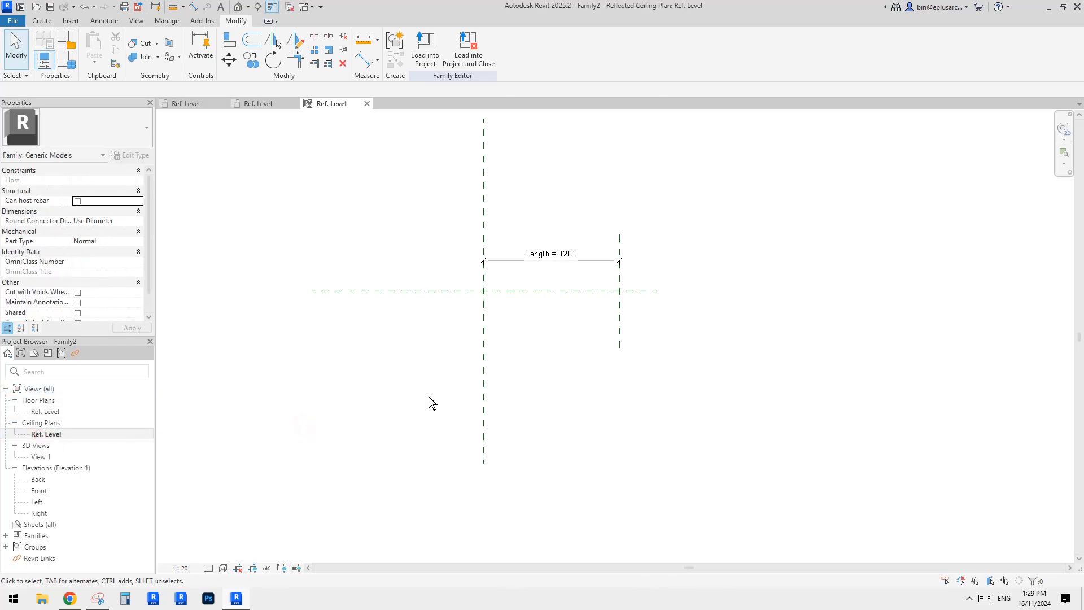
double_click(42, 413)
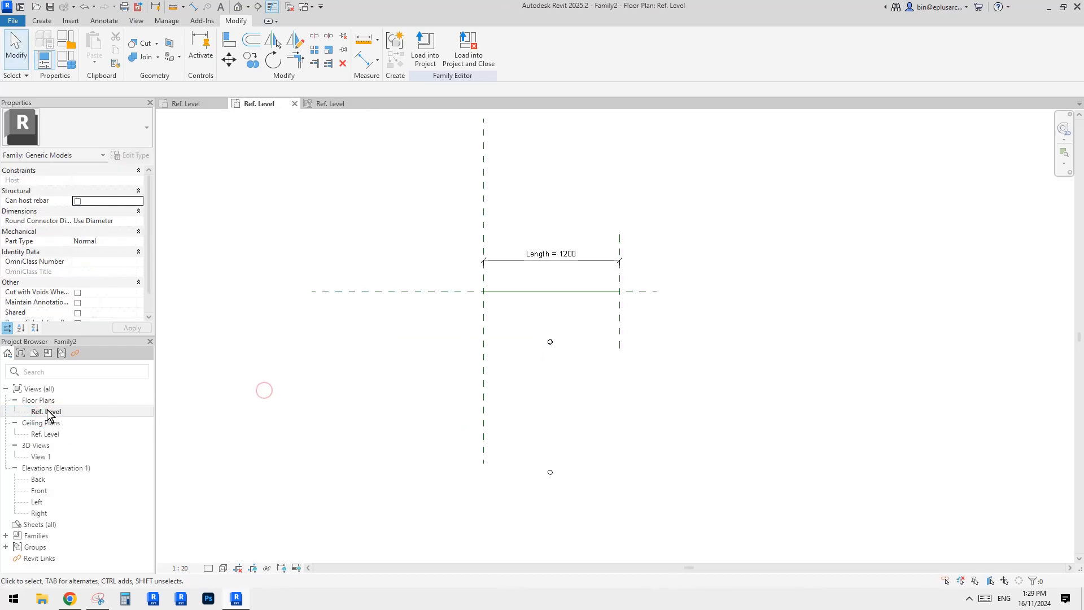
left_click(48, 414)
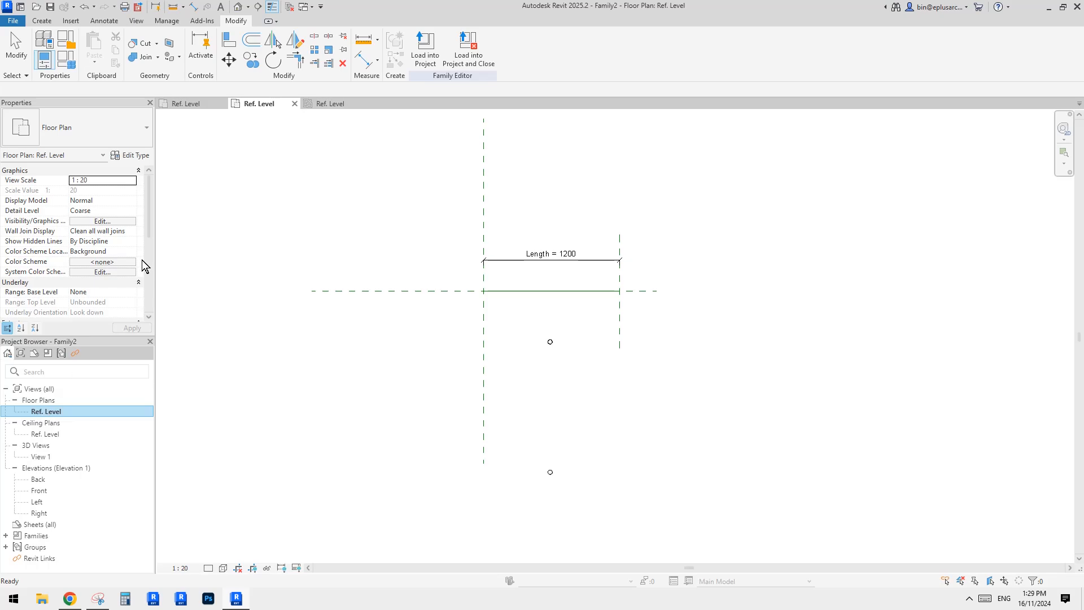
left_click_drag(150, 221, 144, 277)
left_click(100, 221)
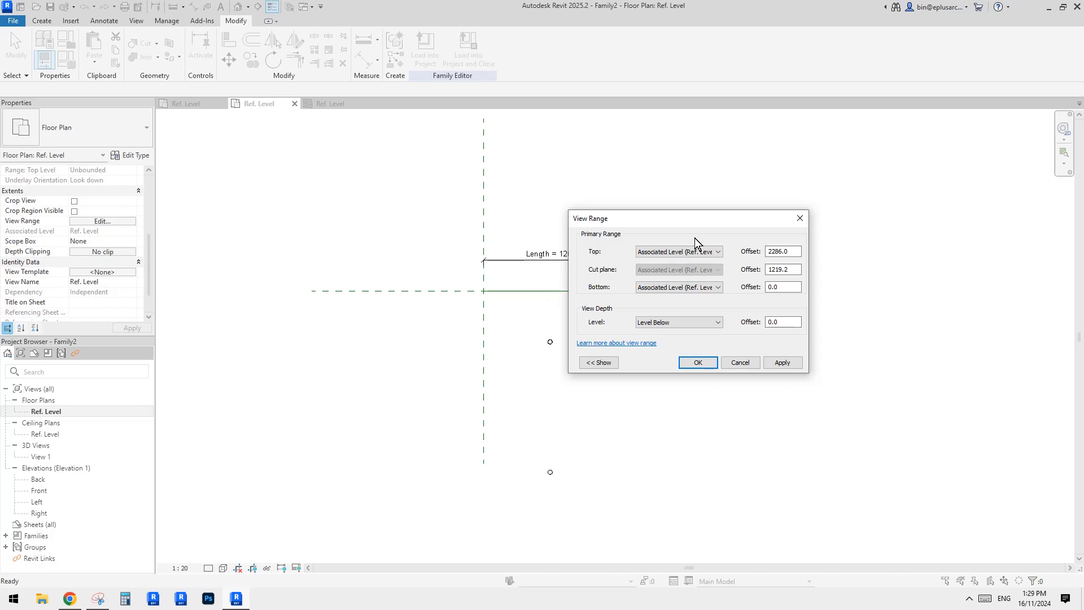
left_click_drag(703, 216, 746, 239)
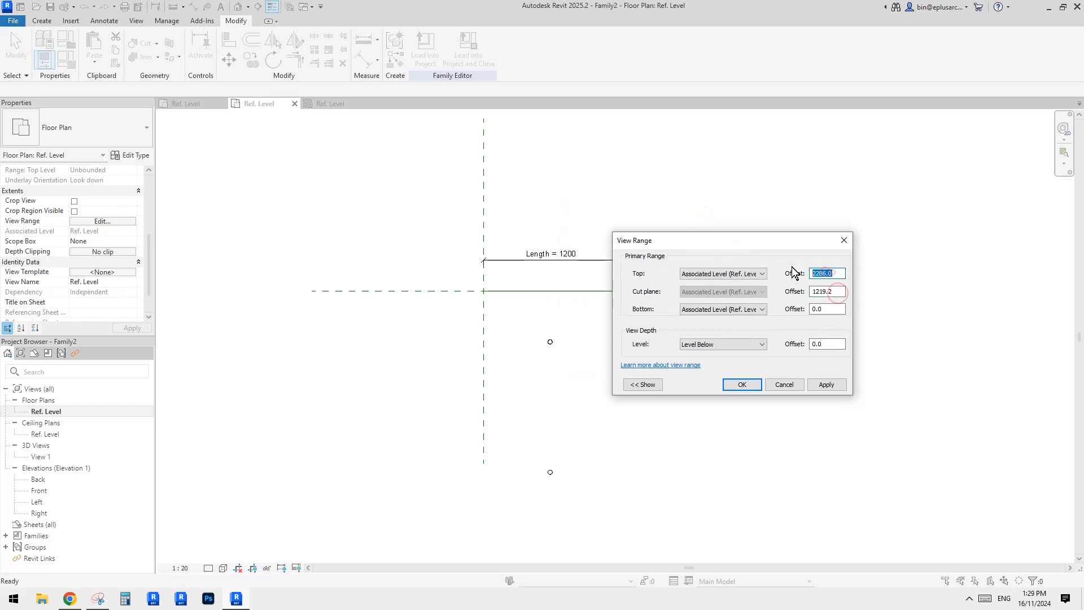
type("4000")
double_click(830, 292)
type("3")
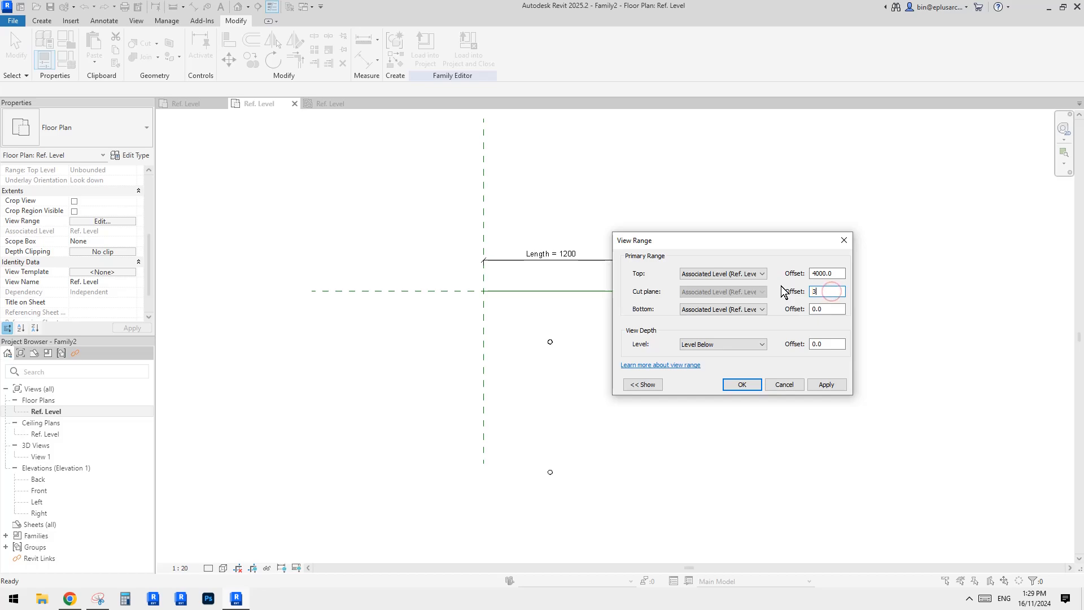
type("000")
left_click(829, 308)
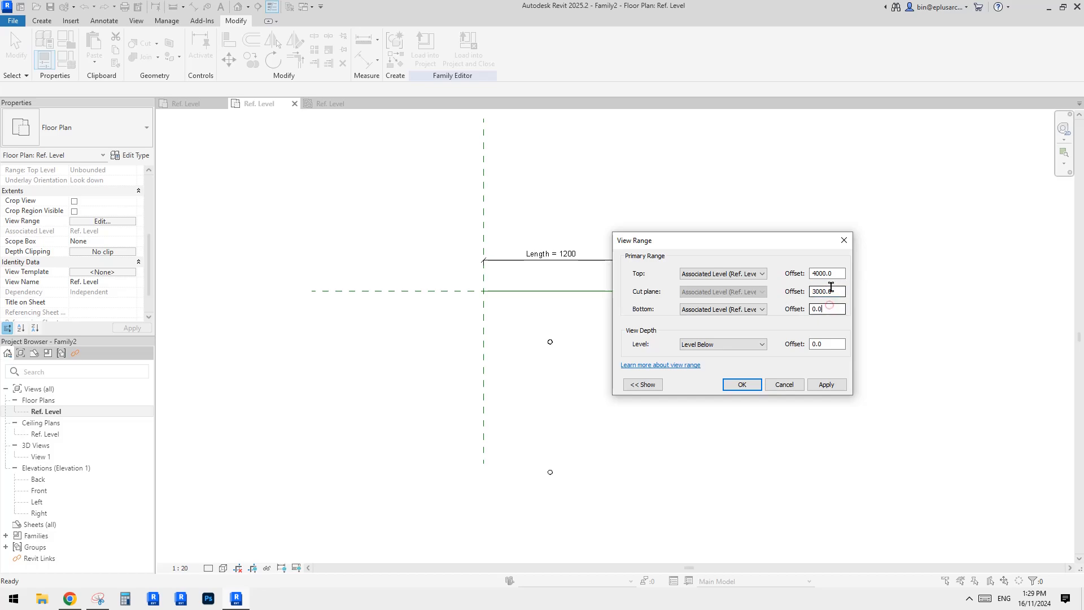
left_click(742, 385)
Align the placed shading structure to the Center (Front/Back) and Left reference planes, locking the alignment.
left_click(510, 388)
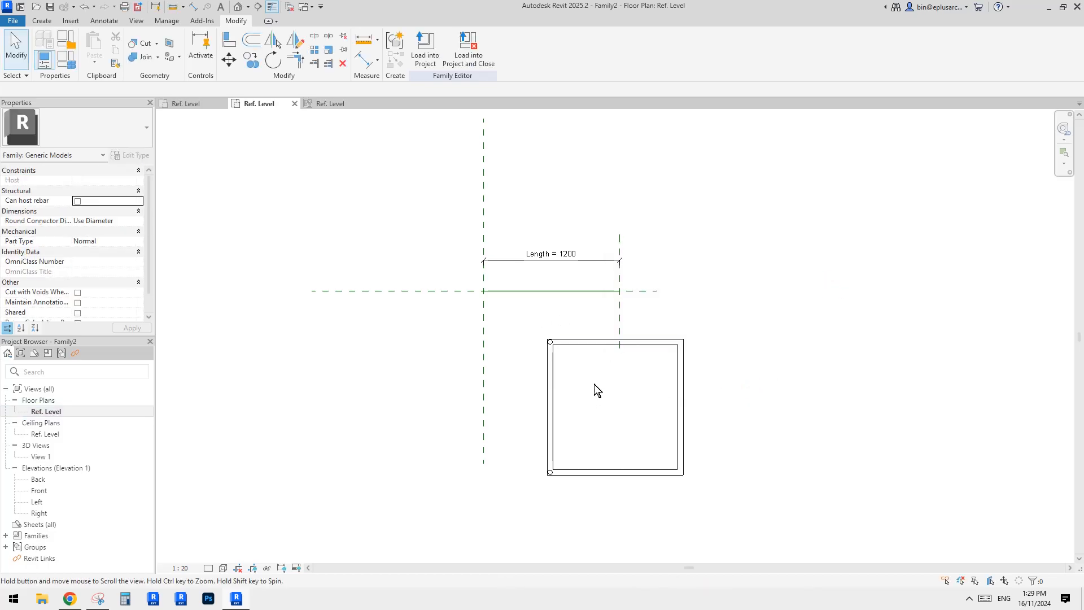
left_click(557, 347)
scroll(543, 347, "up", 2)
key("a")
key("l")
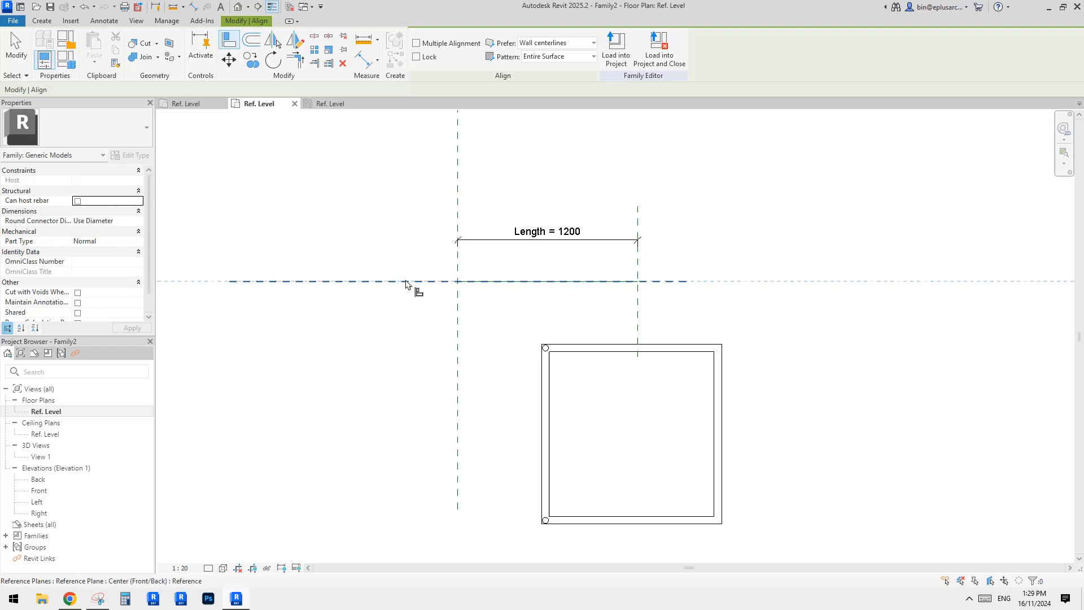
left_click(406, 282)
left_click(607, 436)
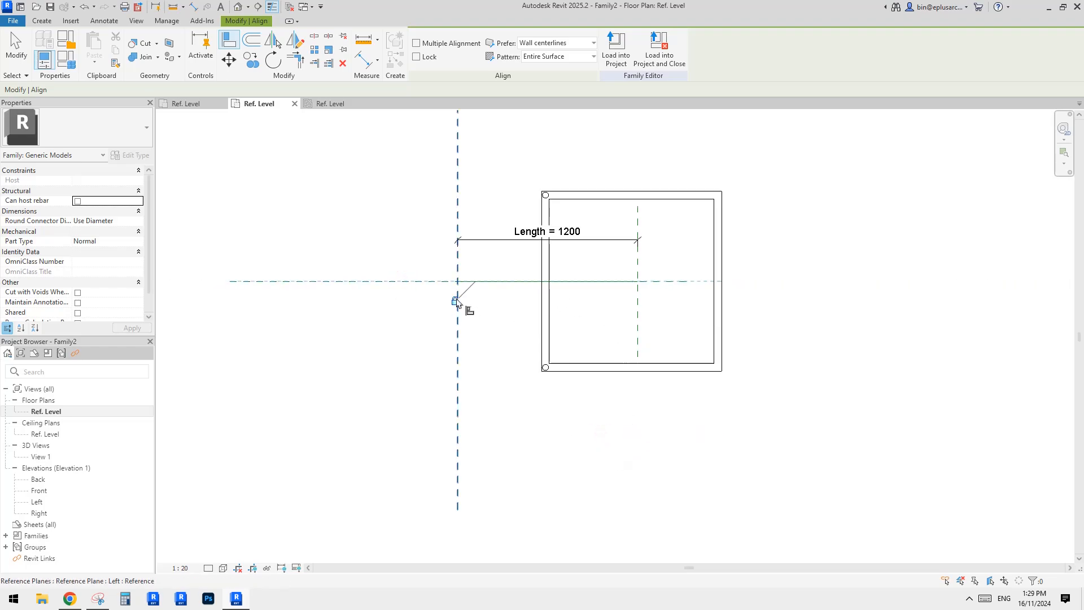
middle_click_drag(473, 377, 481, 415)
left_click(464, 437)
left_click(551, 359)
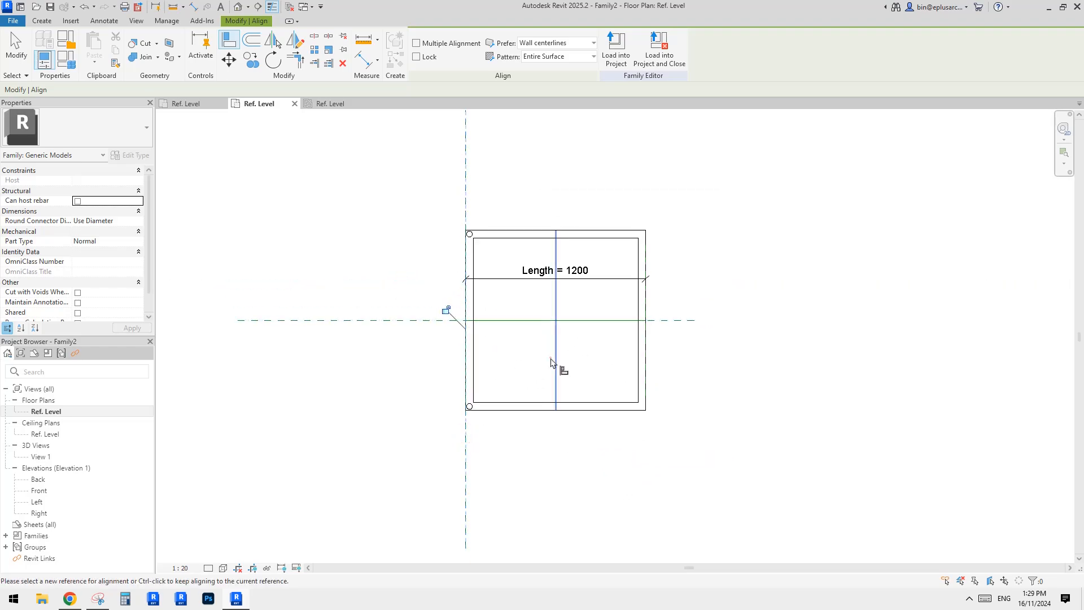
left_click(446, 310)
scroll(512, 325, "down", 1)
key("Escape")
left_click(544, 260)
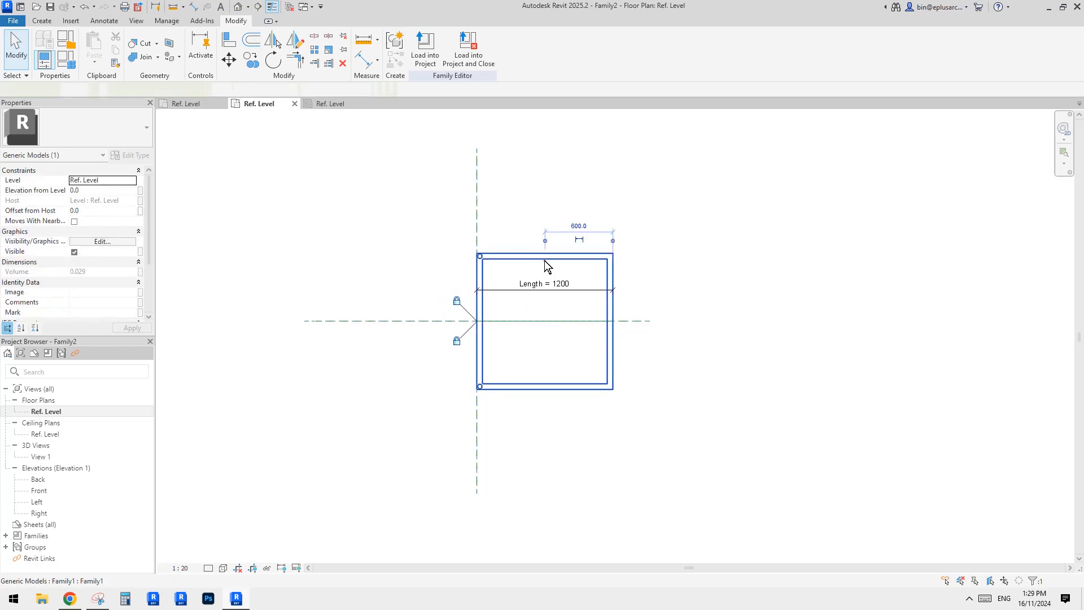
middle_click_drag(554, 298, 535, 305)
left_click(530, 296)
left_click(596, 307)
key("Escape")
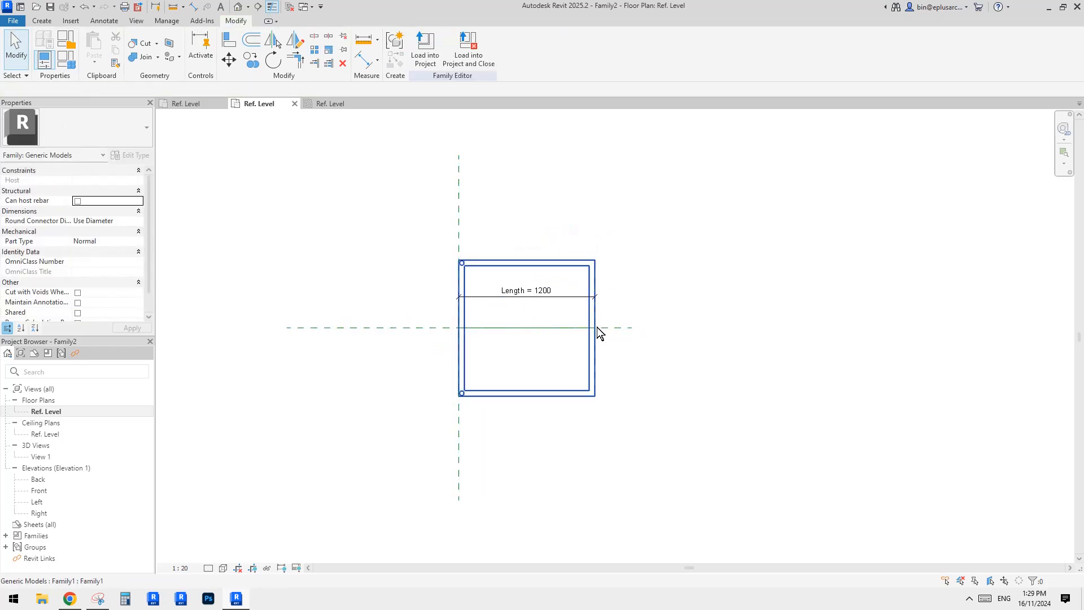
Set the distance between the Left and Right reference planes to 5000.
scroll(596, 285, "up", 1)
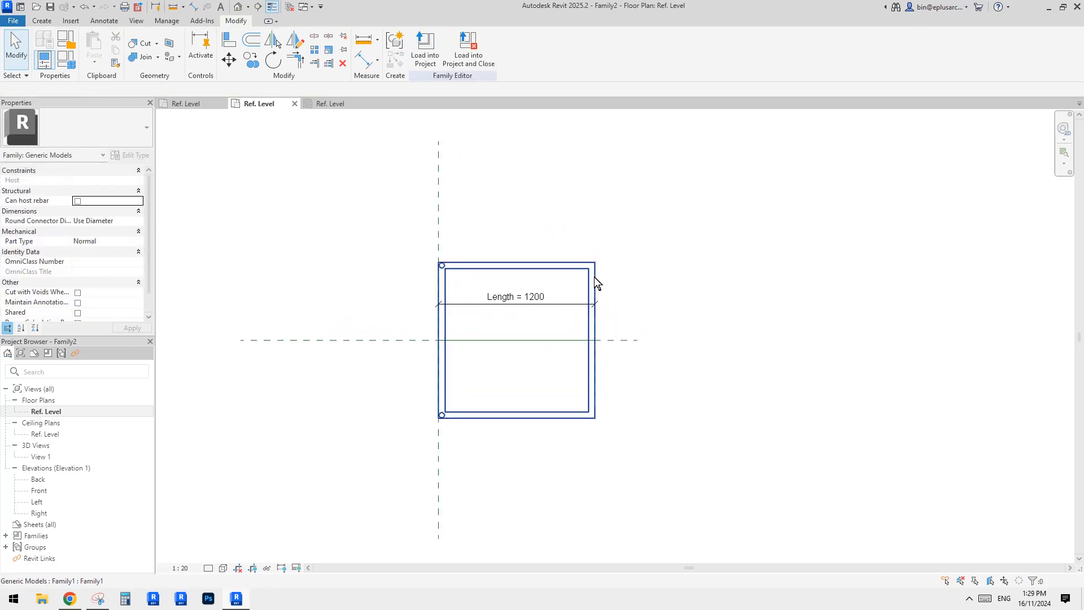
left_click(594, 277)
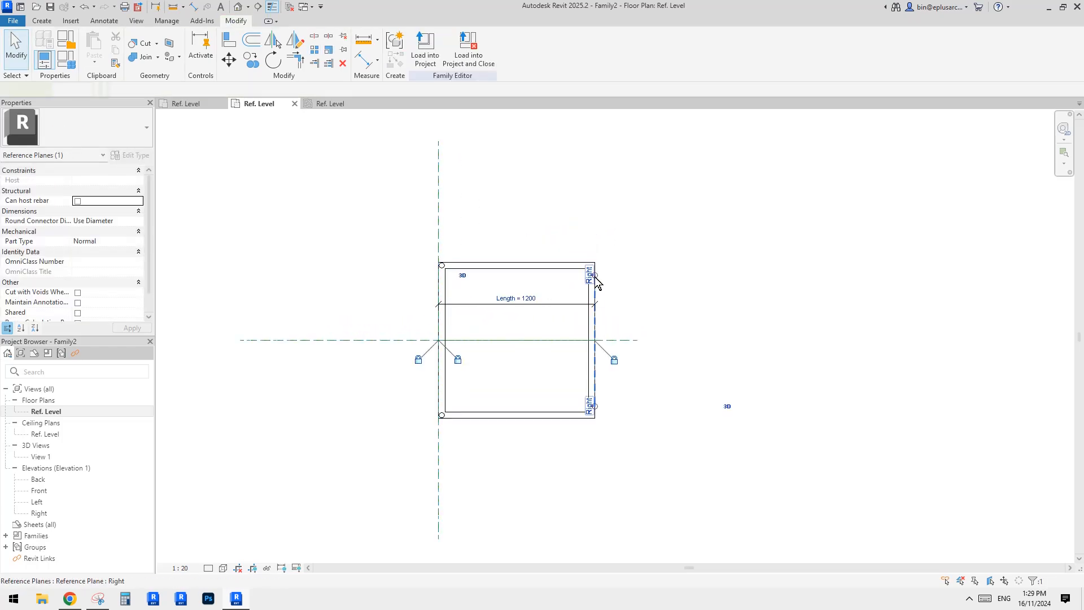
left_click(537, 305)
type("50")
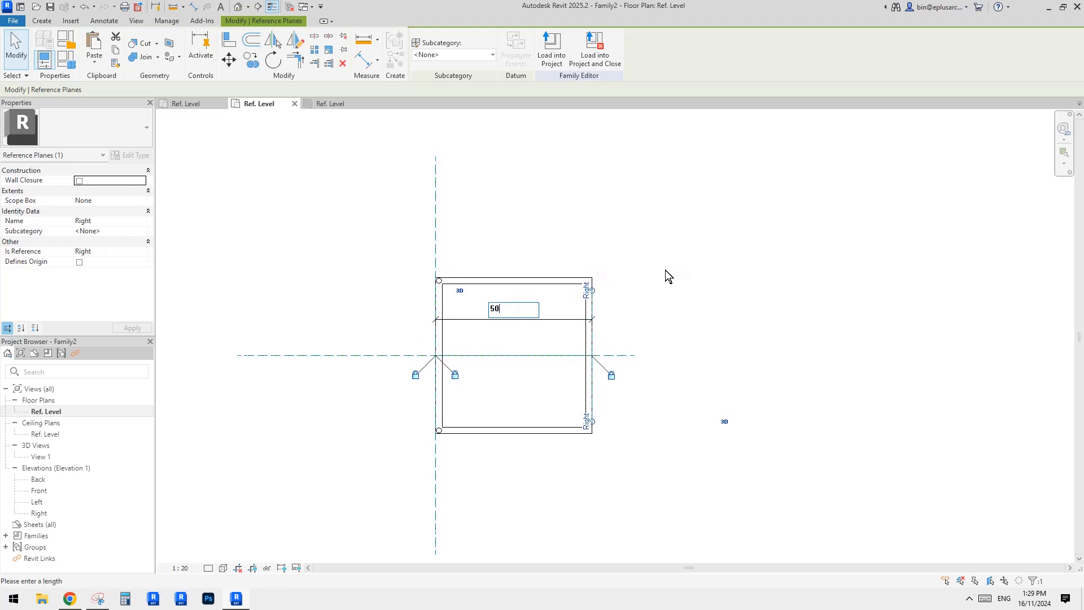
type("00")
key("Return")
key("Escape")
Array the shading structure into 2 members, placing the second copy diagonally down and to the right.
scroll(565, 254, "down", 2)
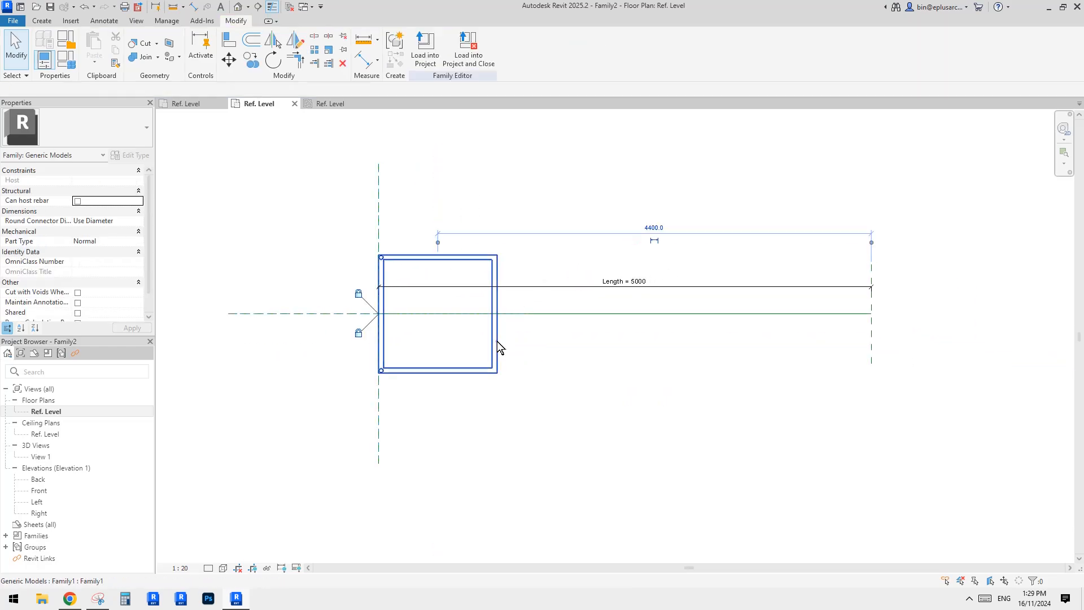
left_click(497, 341)
key("a")
key("r")
left_click(498, 314)
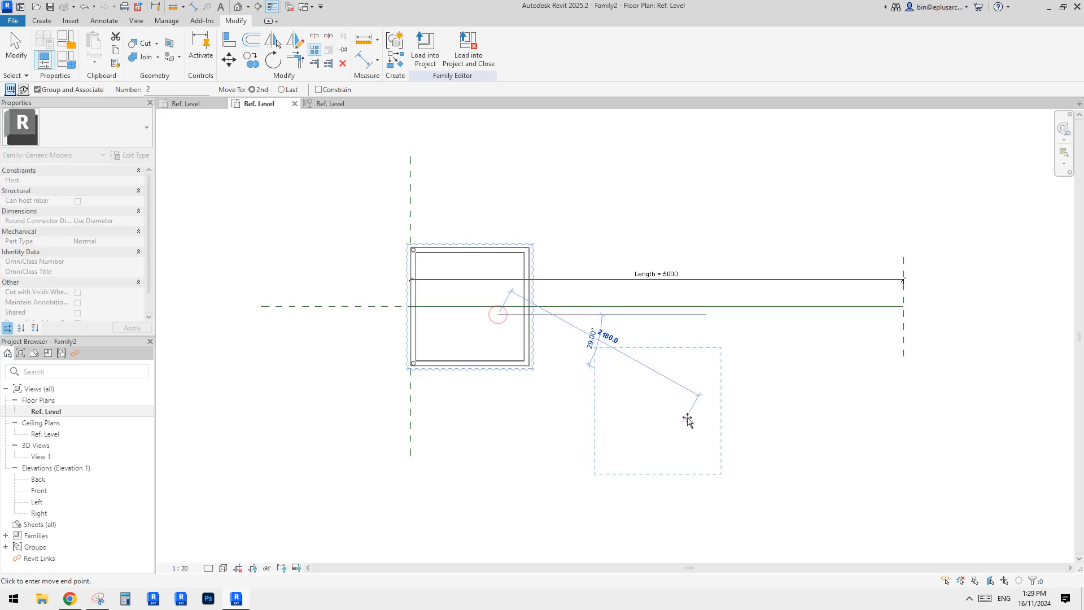
left_click(687, 420)
key("Return")
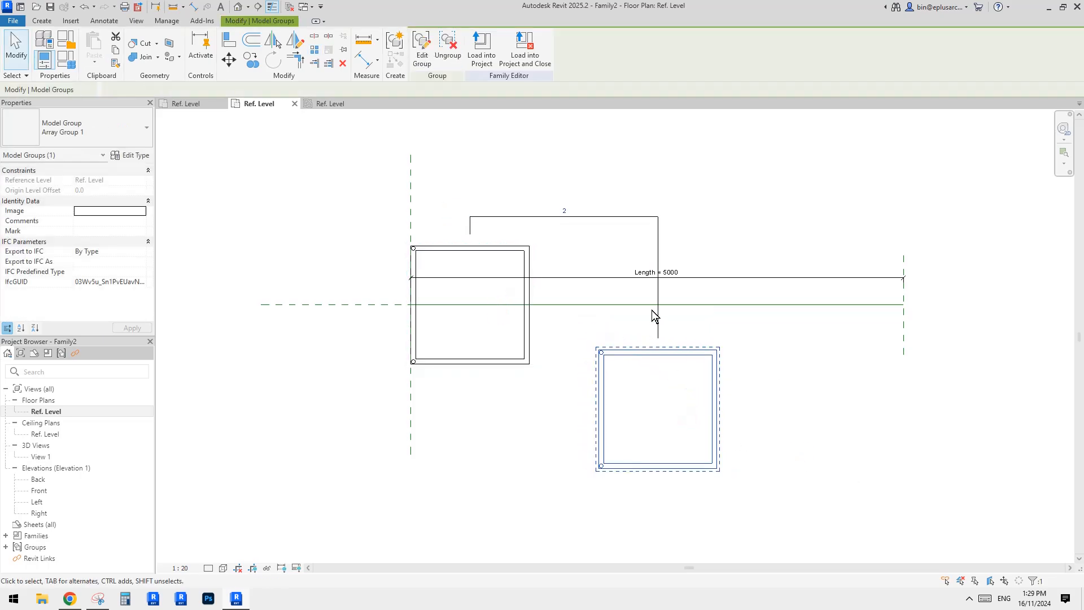
Label the array's member count with a new family parameter named no.
left_click(581, 225)
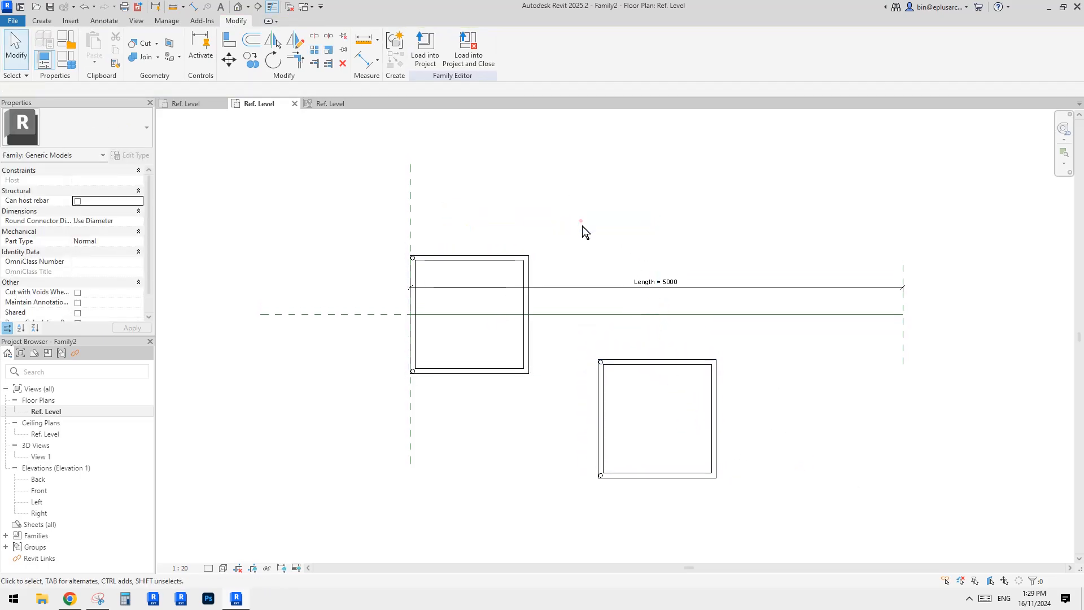
left_click(672, 357)
left_click(657, 285)
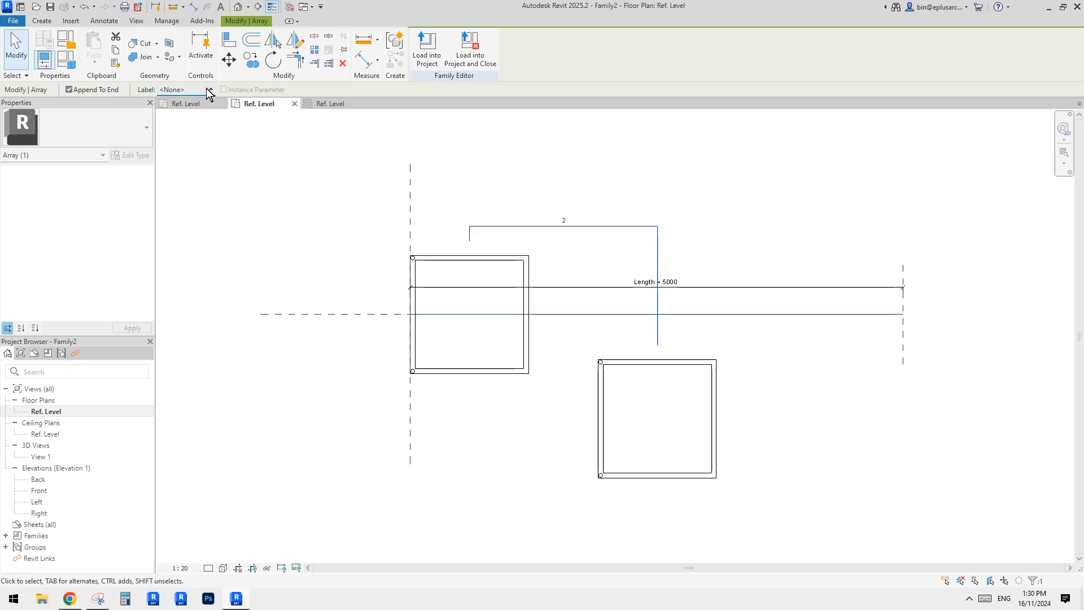
left_click(175, 110)
type("n")
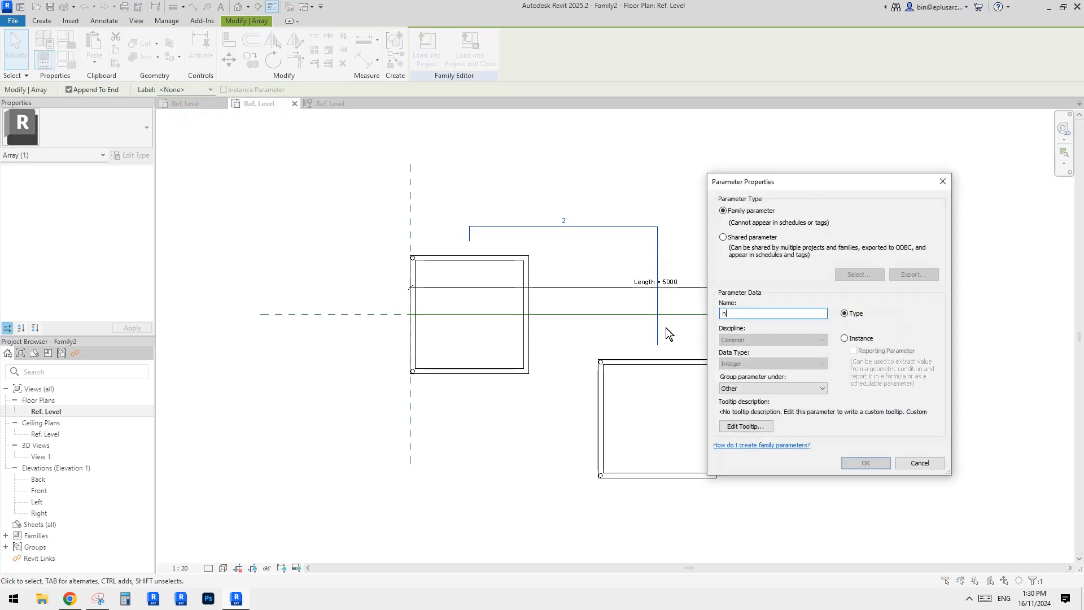
type("o.")
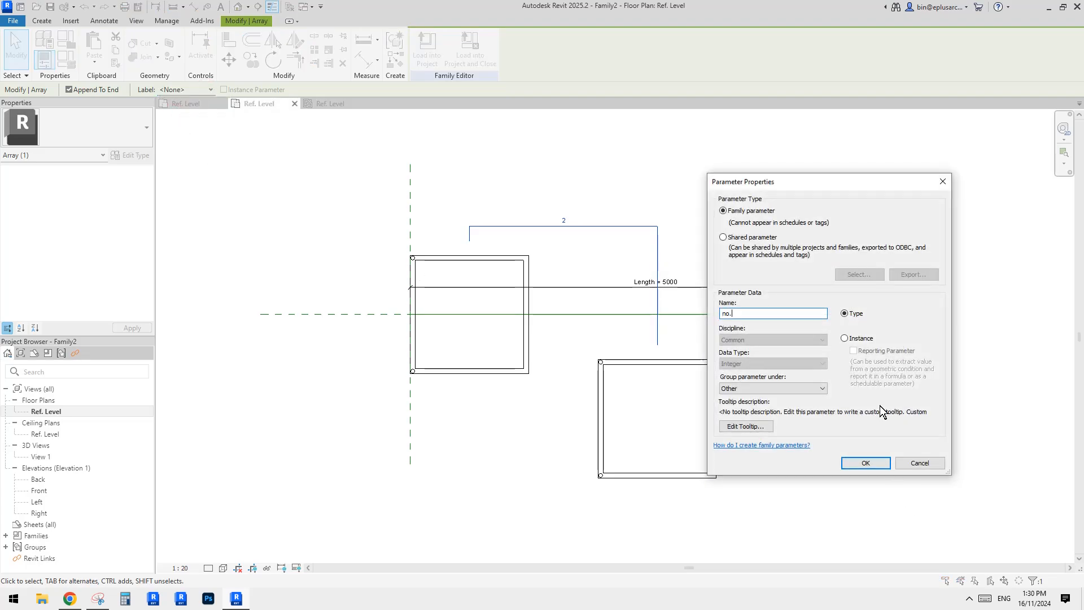
left_click(866, 462)
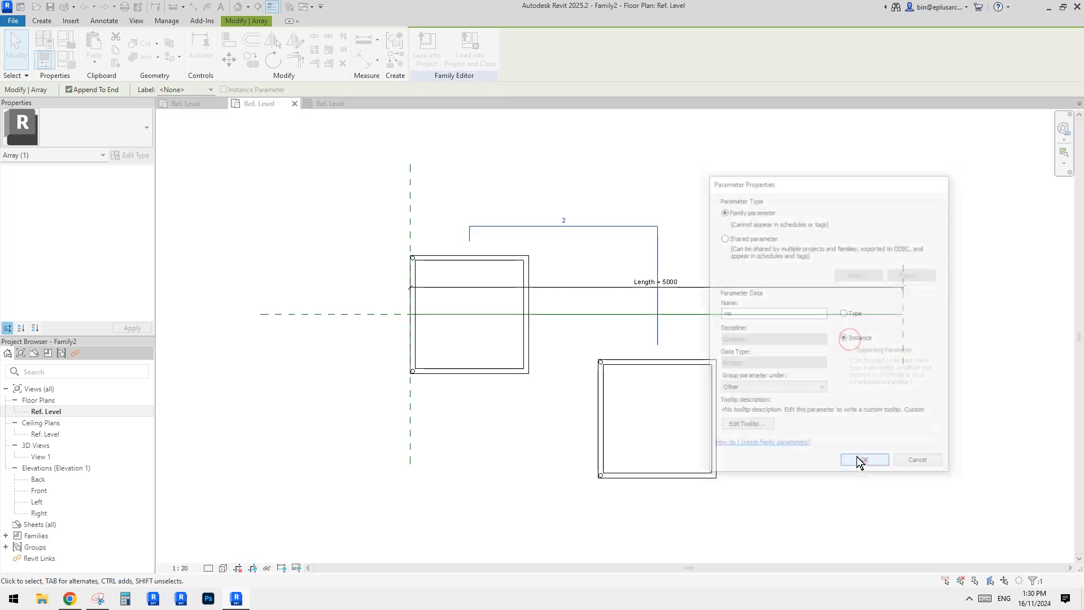
left_click(798, 455)
left_click(628, 328)
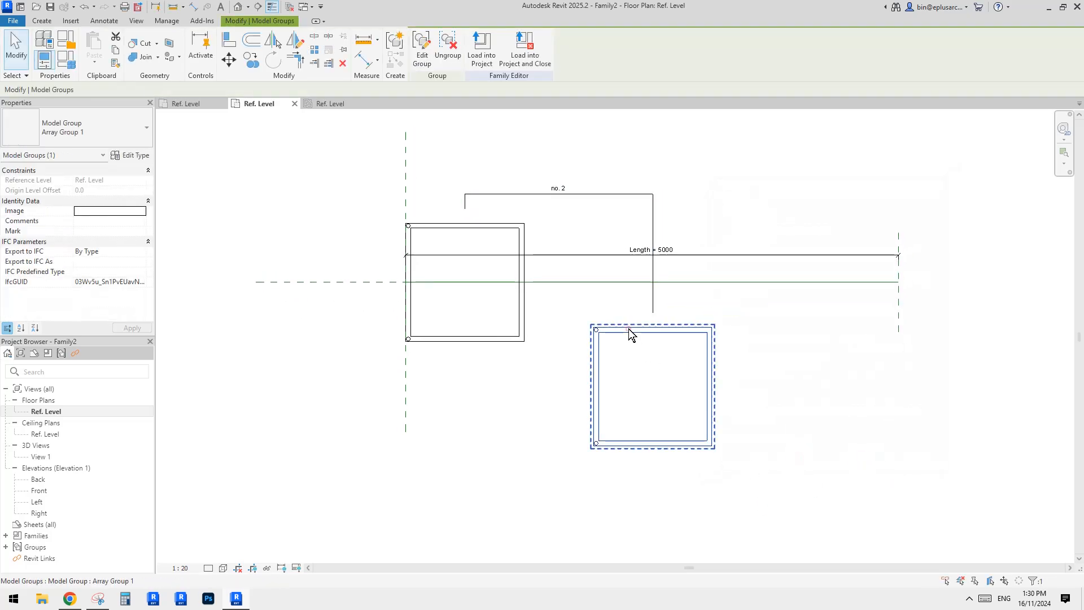
Try to align the arrayed copy's left edge with the first copy's right edge.
key("a")
key("l")
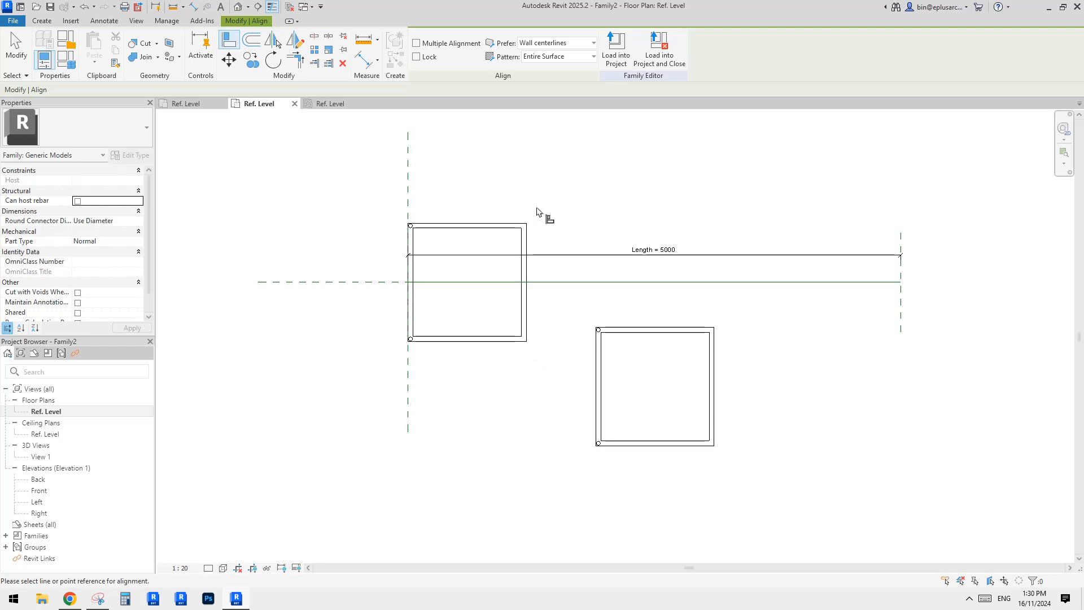
middle_click_drag(533, 229, 534, 249)
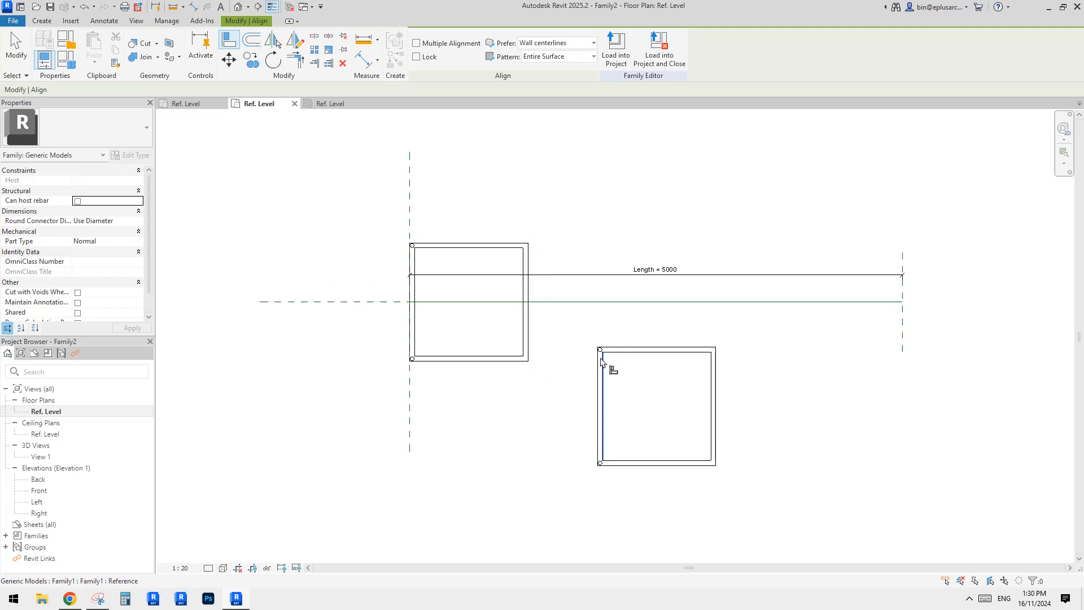
middle_click_drag(568, 346, 566, 346)
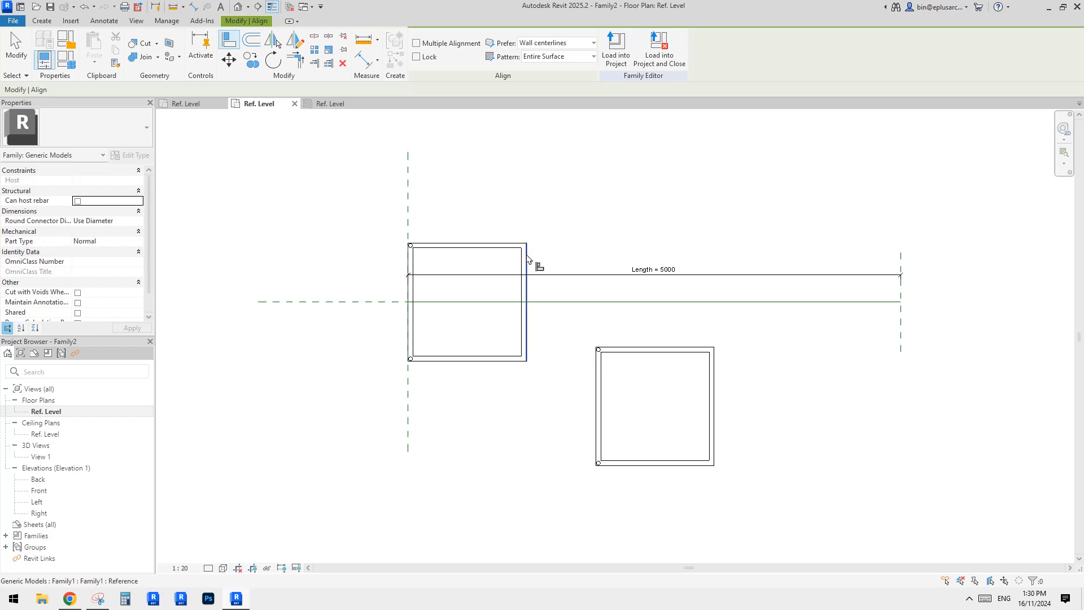
key("Escape")
Draw a vertical reference plane along the first shading structure's right edge.
middle_click_drag(530, 273, 554, 304)
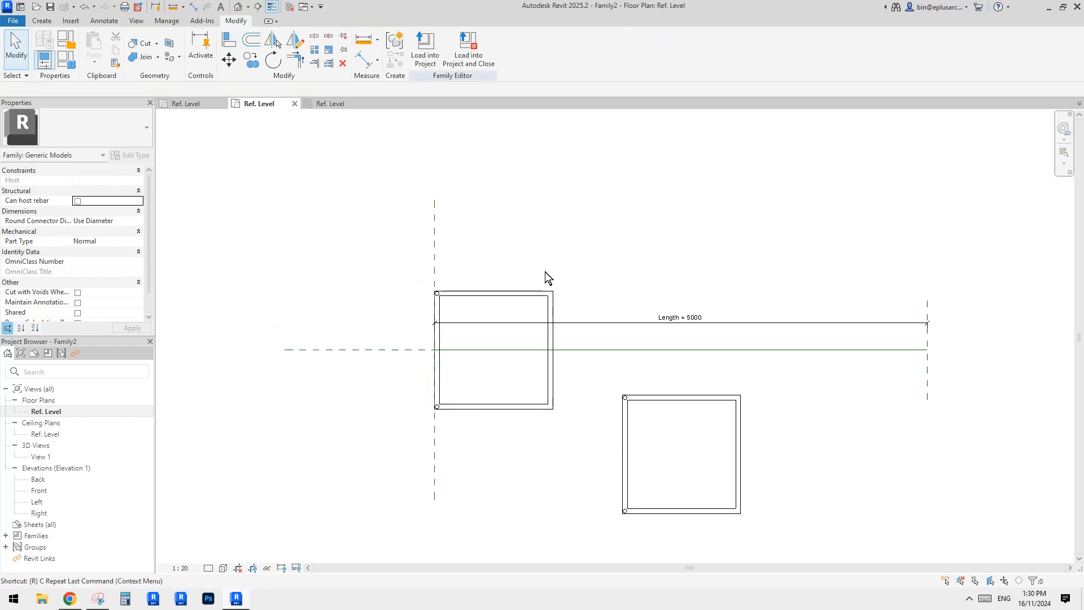
key("r")
key("p")
left_click(554, 208)
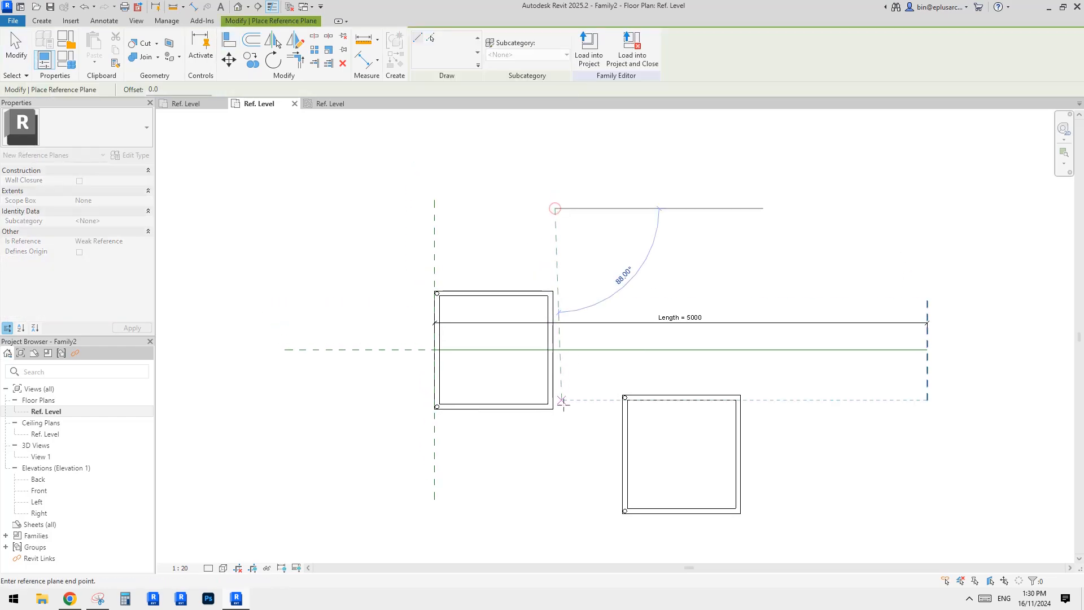
left_click(555, 471)
middle_click_drag(555, 472, 556, 477)
Dimension the distance between the left reference plane and the new vertical reference plane.
key("d")
key("i")
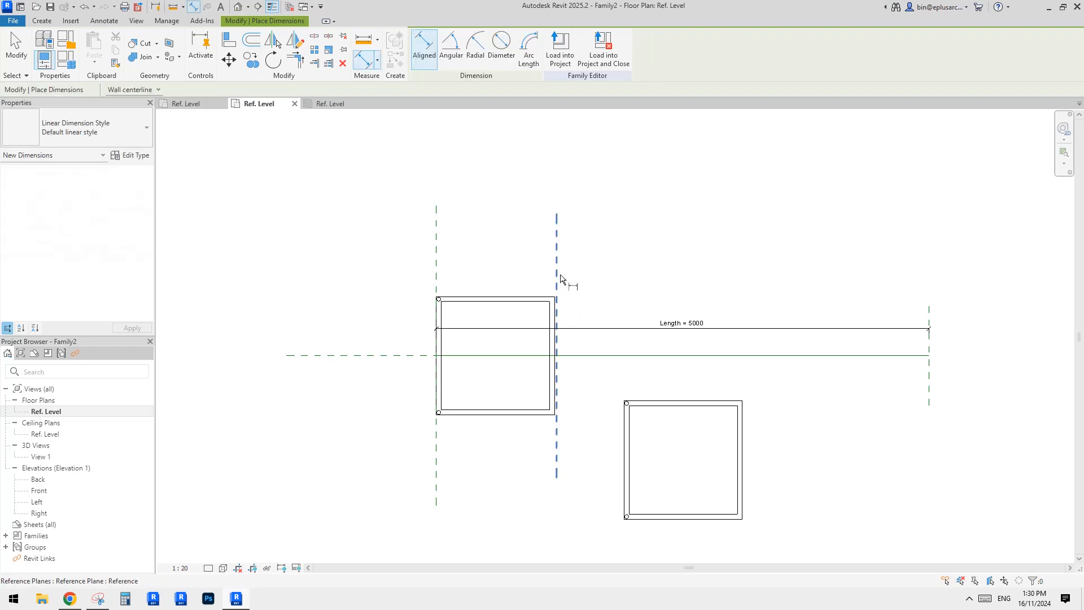
left_click(557, 267)
left_click(435, 260)
left_click(486, 250)
key("Escape")
Label the new dimension with a new family parameter named w.
left_click(556, 269)
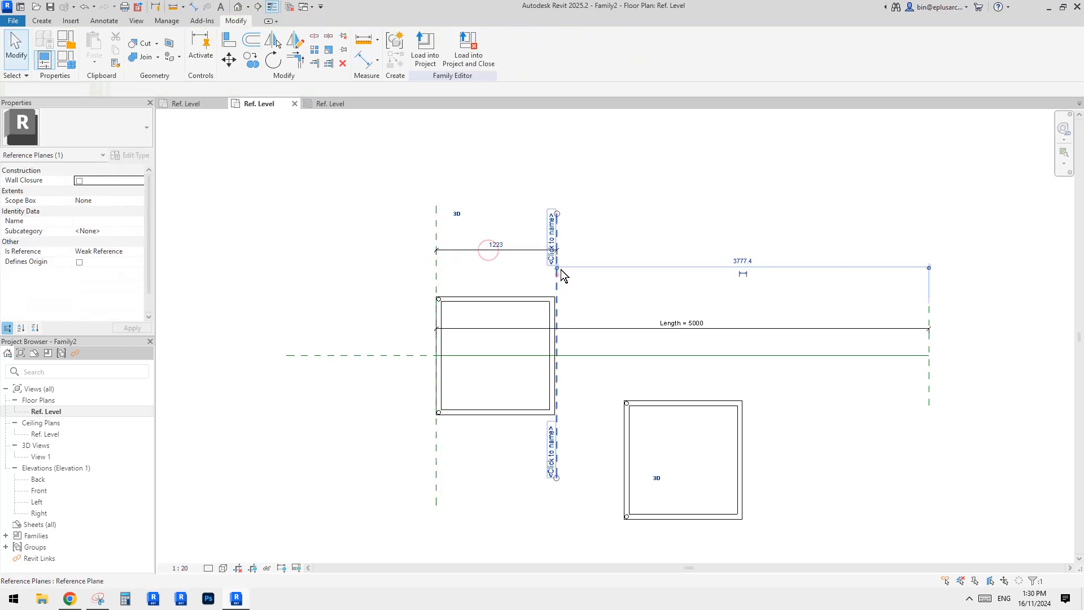
left_click(493, 242)
left_click(624, 245)
left_click(537, 252)
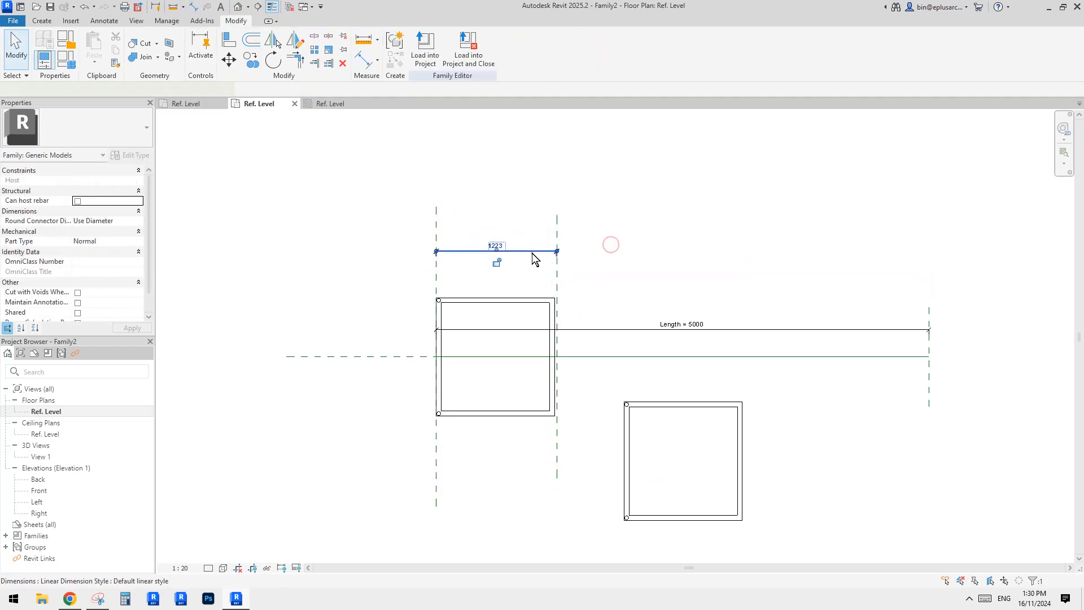
left_click(530, 48)
type("w")
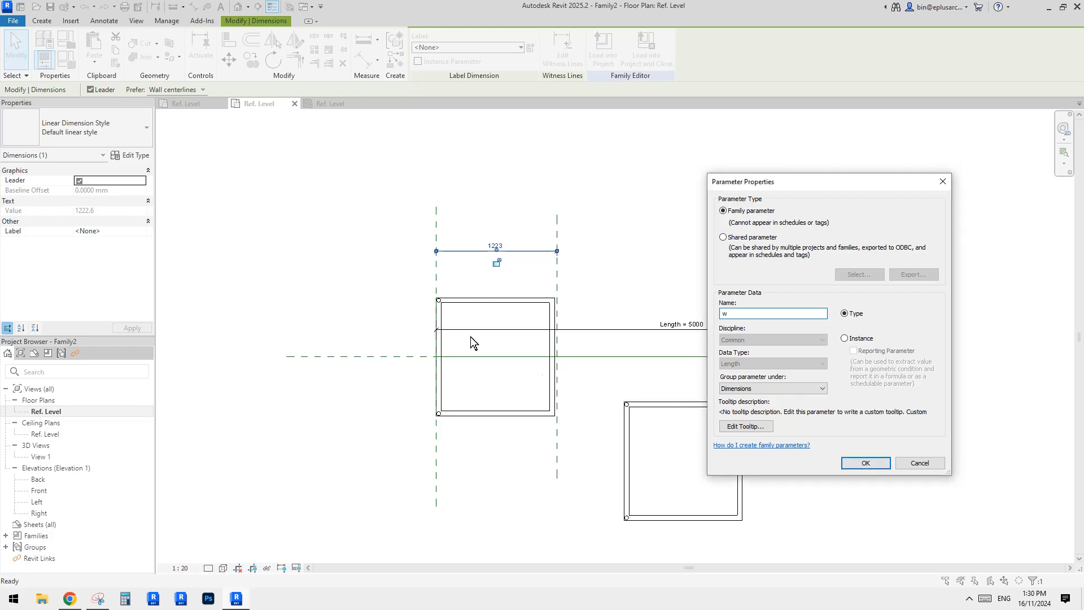
left_click(864, 462)
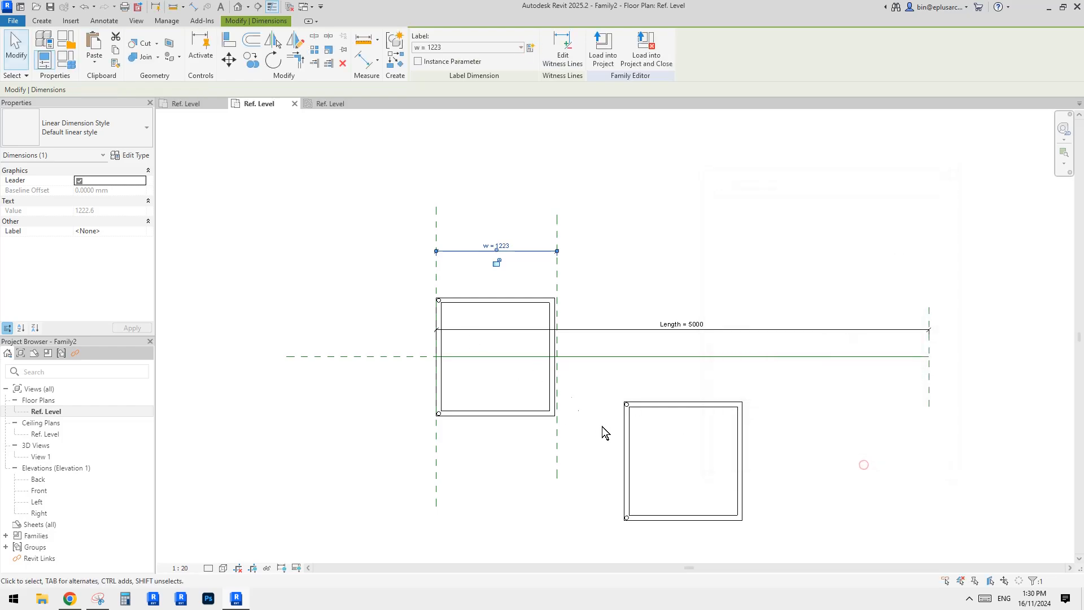
In the nested component's type properties, associate its w parameter with the family parameter w.
left_click(546, 305)
key("Tab")
left_click(521, 303)
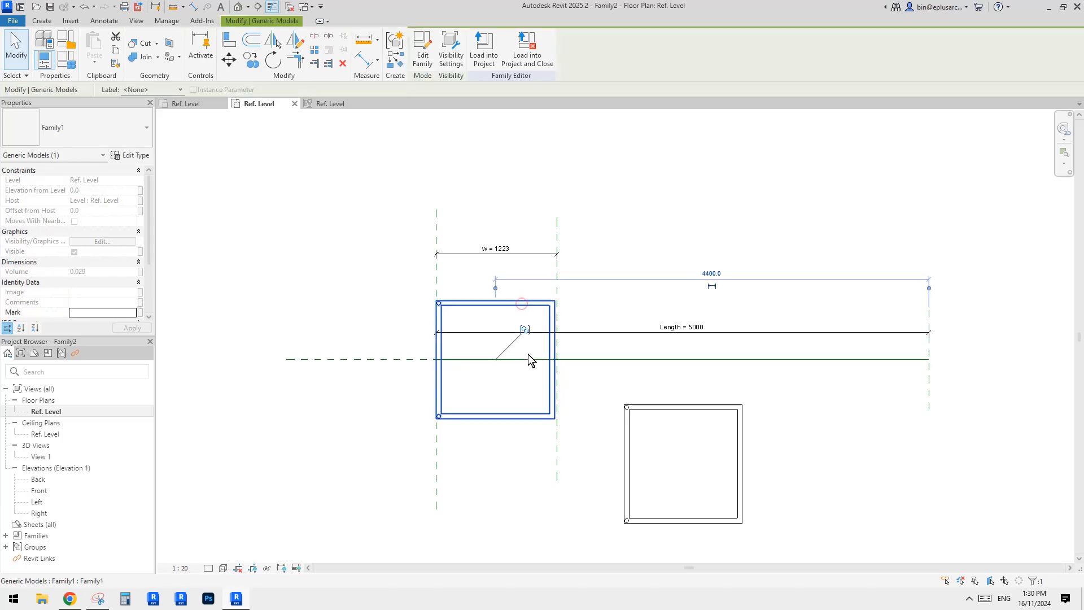
left_click(116, 154)
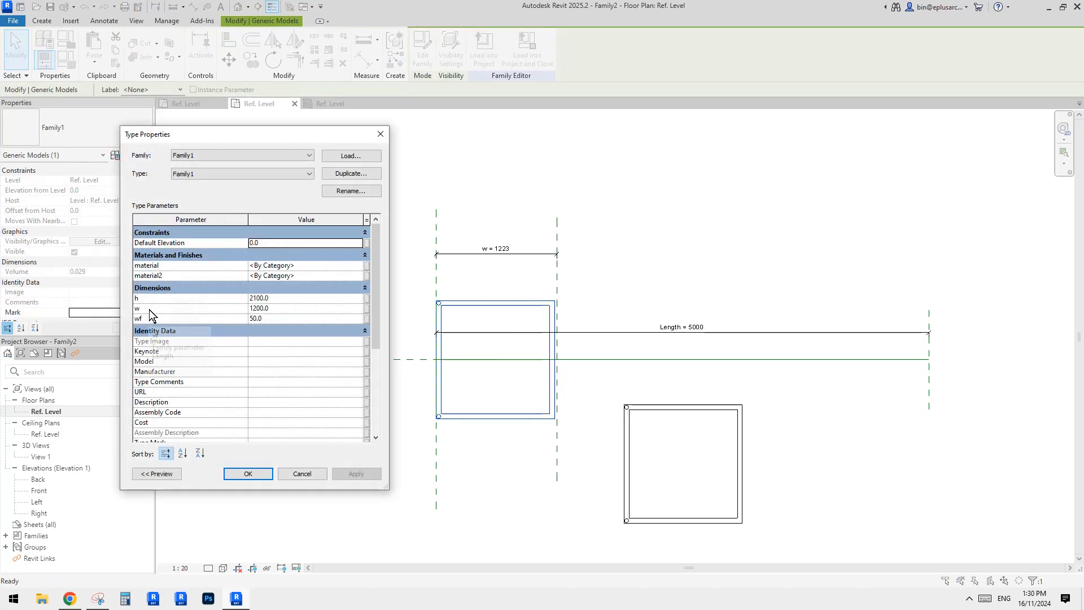
left_click(366, 310)
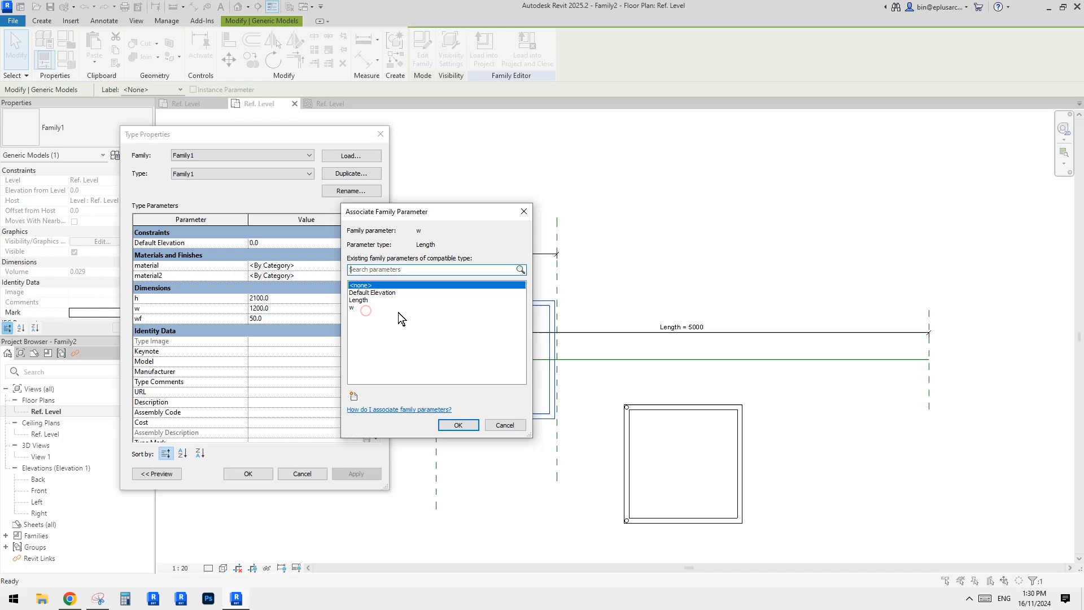
left_click(350, 307)
left_click(464, 427)
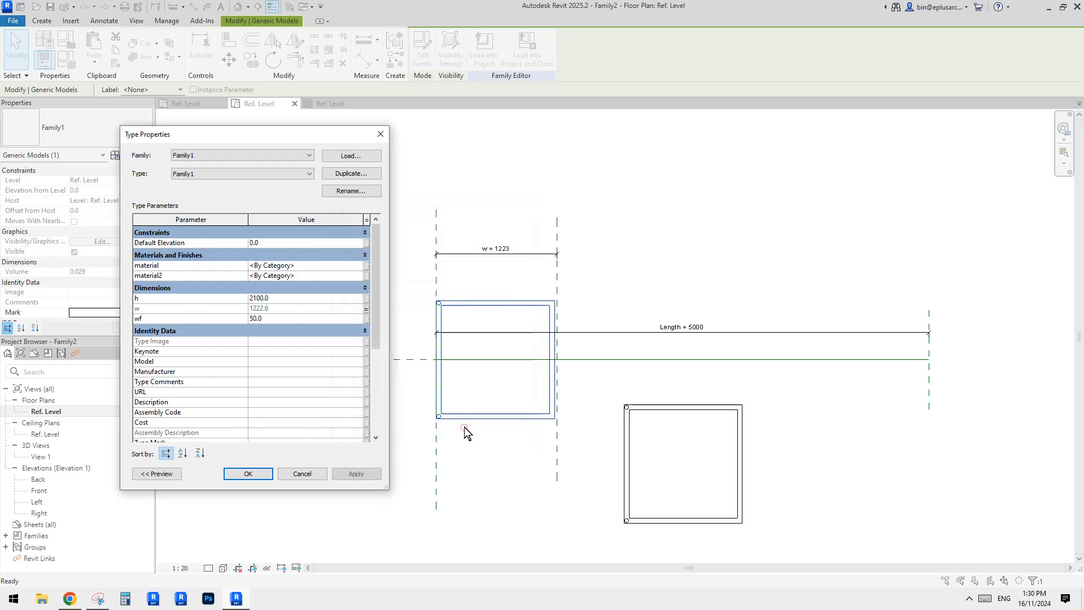
Associate the nested component's h parameter with a new family parameter named h.
left_click(365, 300)
left_click(354, 396)
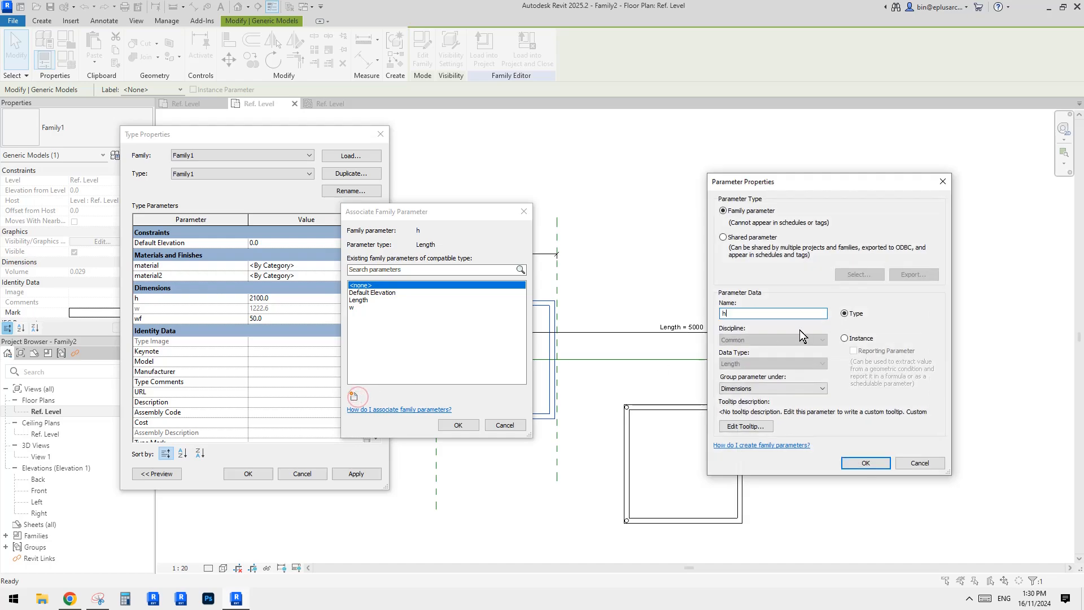
left_click(864, 464)
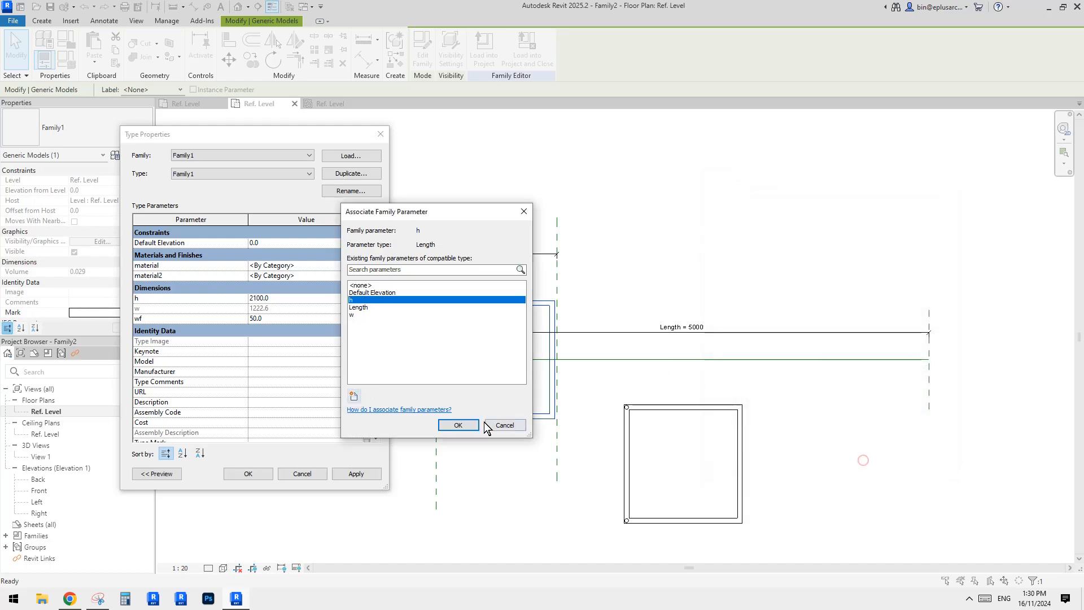
left_click(459, 424)
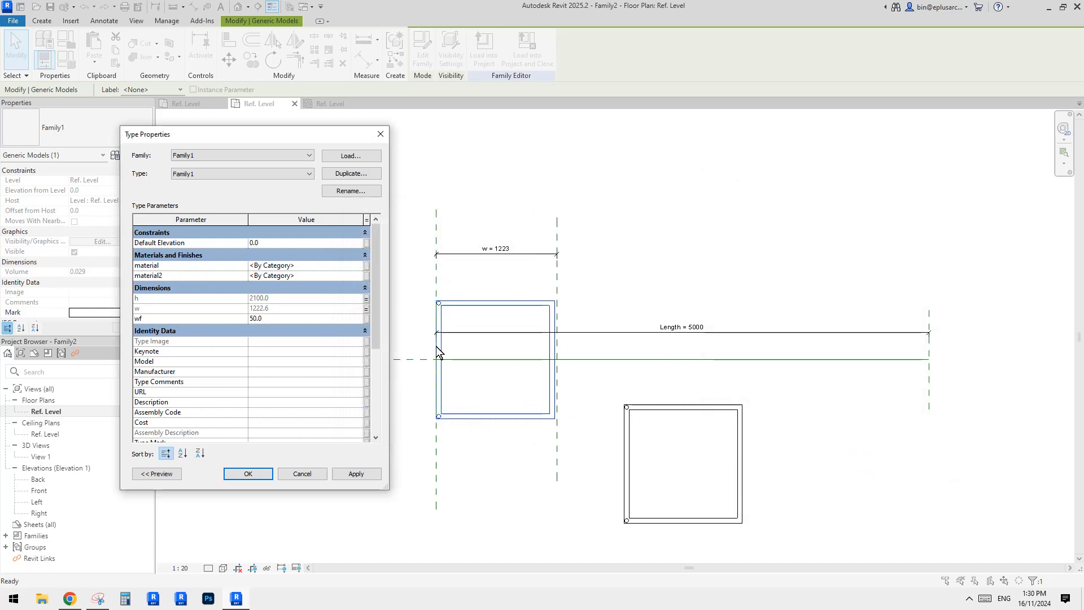
Associate the nested component's wf parameter with a new family parameter named wf.
left_click(366, 318)
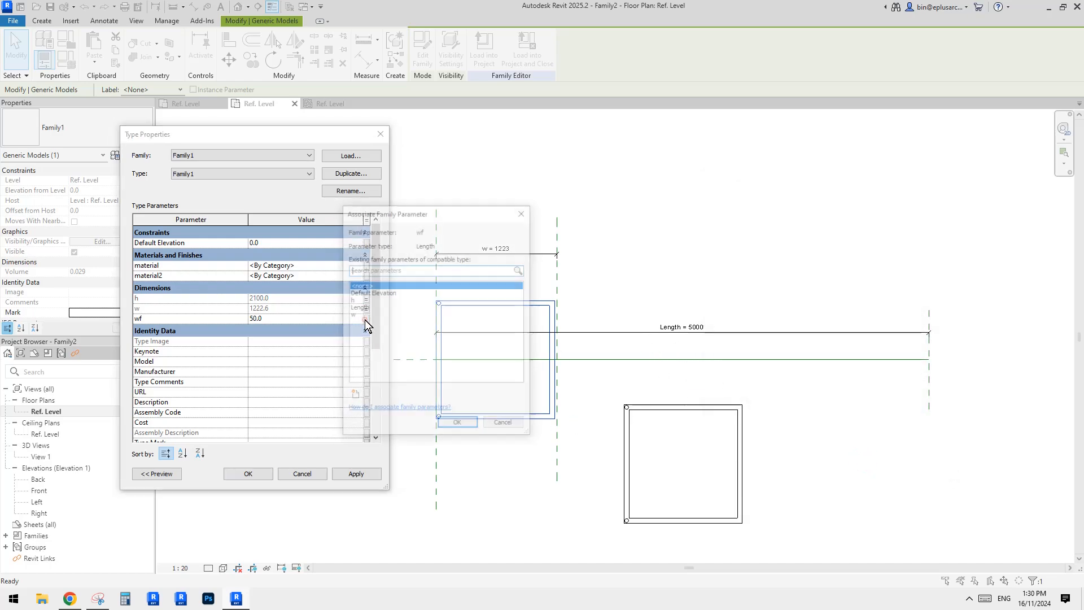
left_click(353, 396)
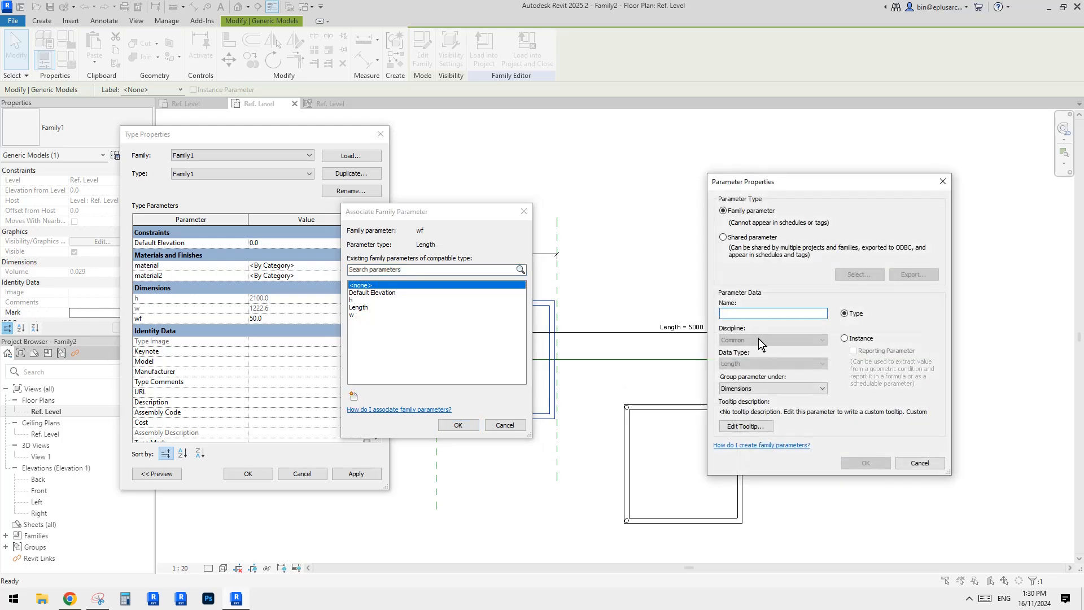
type("wf")
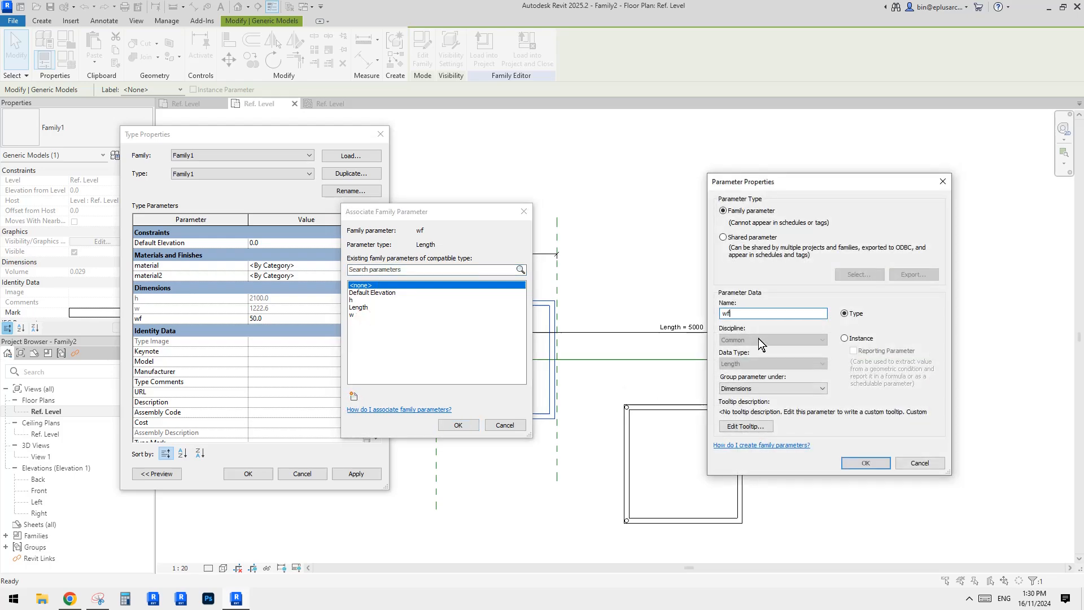
left_click(866, 461)
left_click(455, 425)
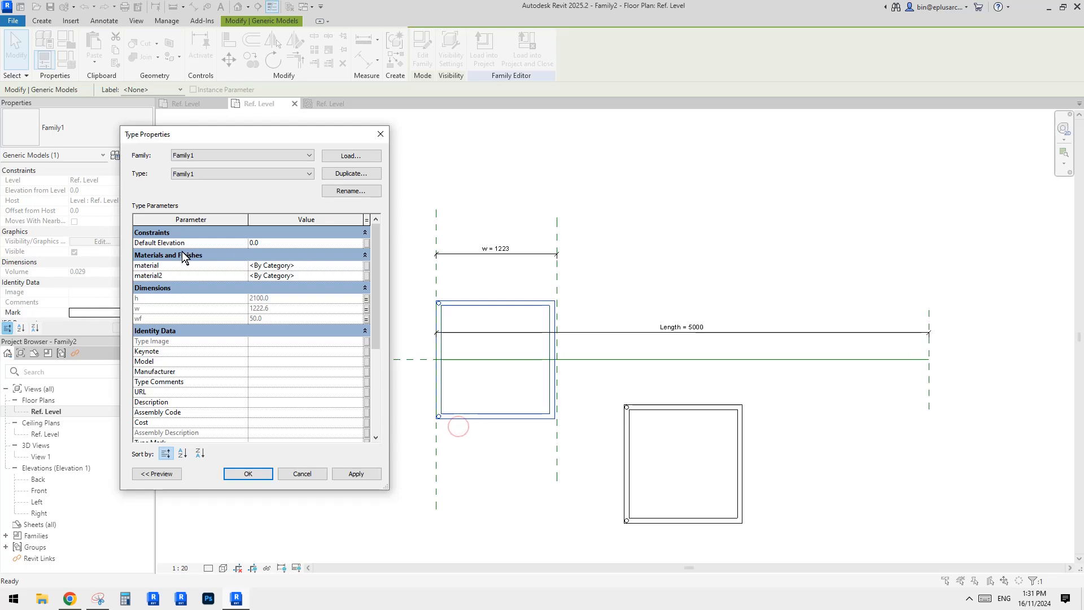
Associate the nested component's material parameter with a new family parameter named m1.
left_click(366, 265)
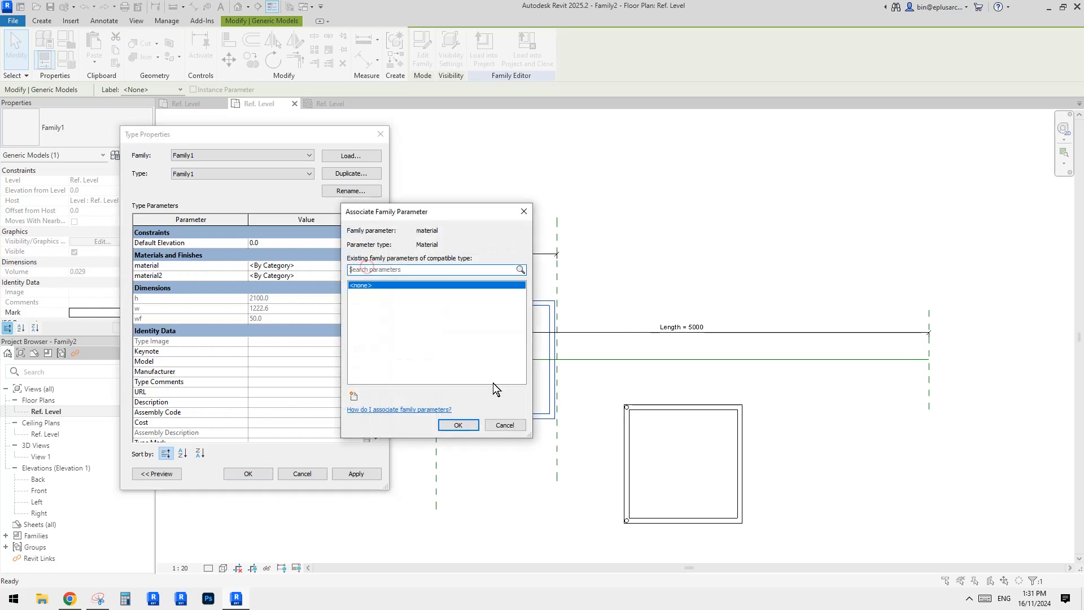
left_click(354, 396)
type("m1")
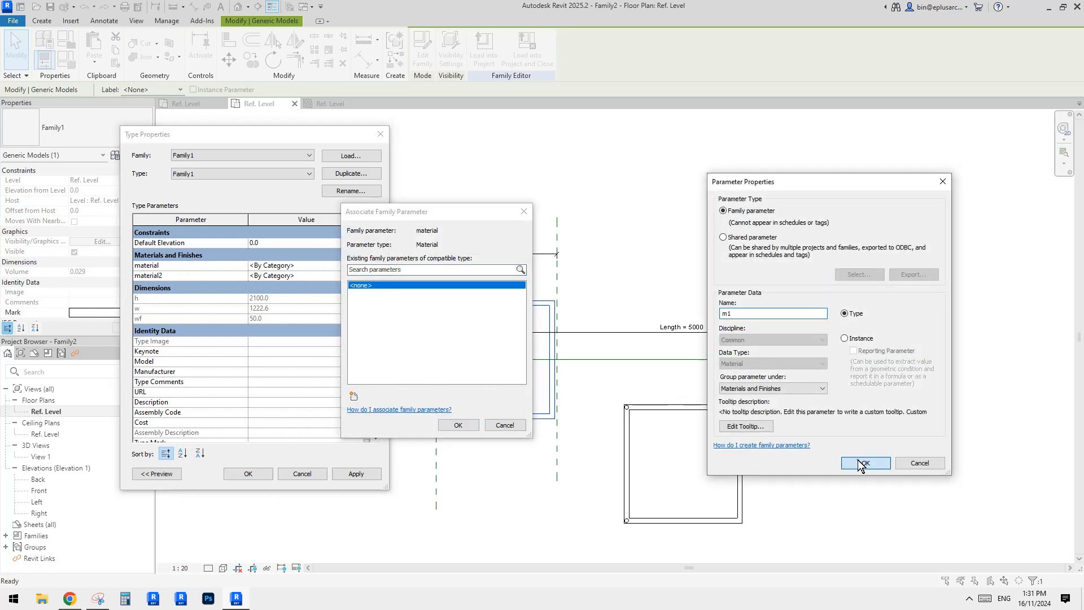
left_click(863, 462)
left_click(458, 424)
Associate the nested component's material2 parameter with a new family parameter named m2 and close the type properties.
left_click(365, 275)
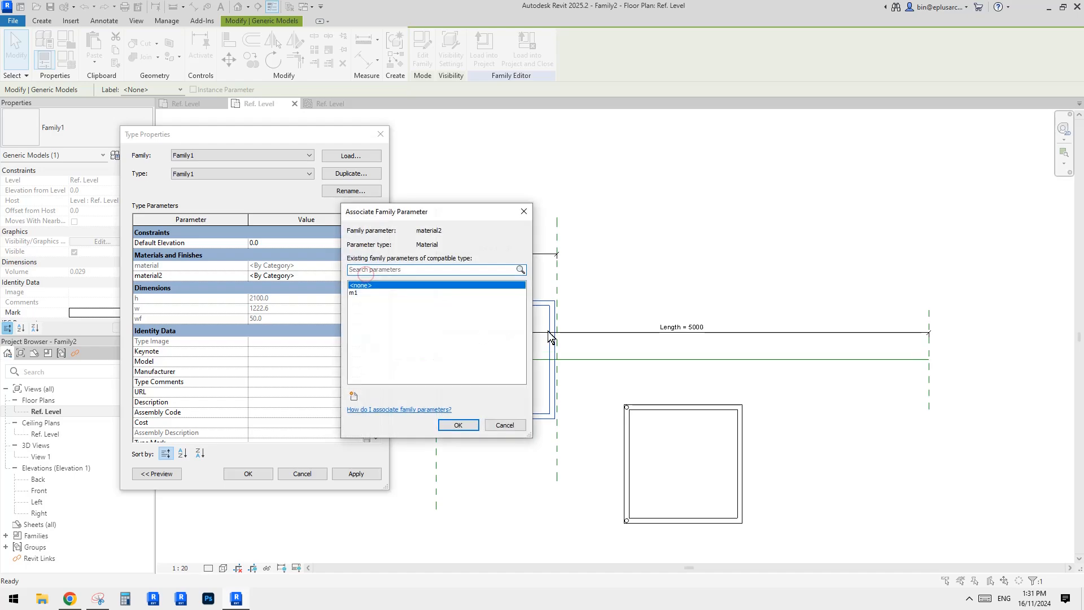
left_click(354, 396)
type("m2")
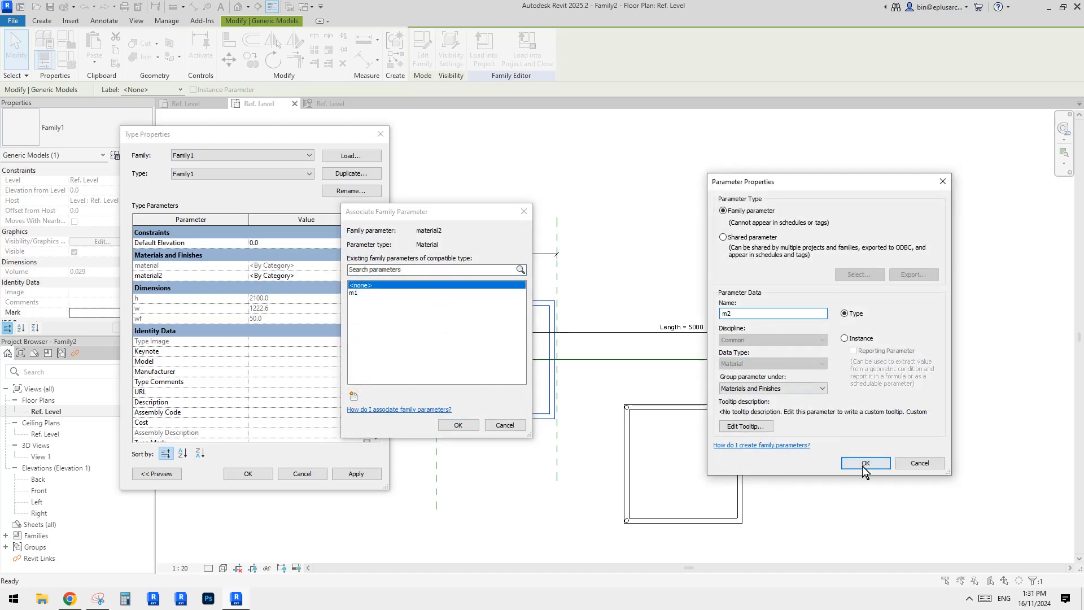
left_click(863, 462)
left_click(458, 425)
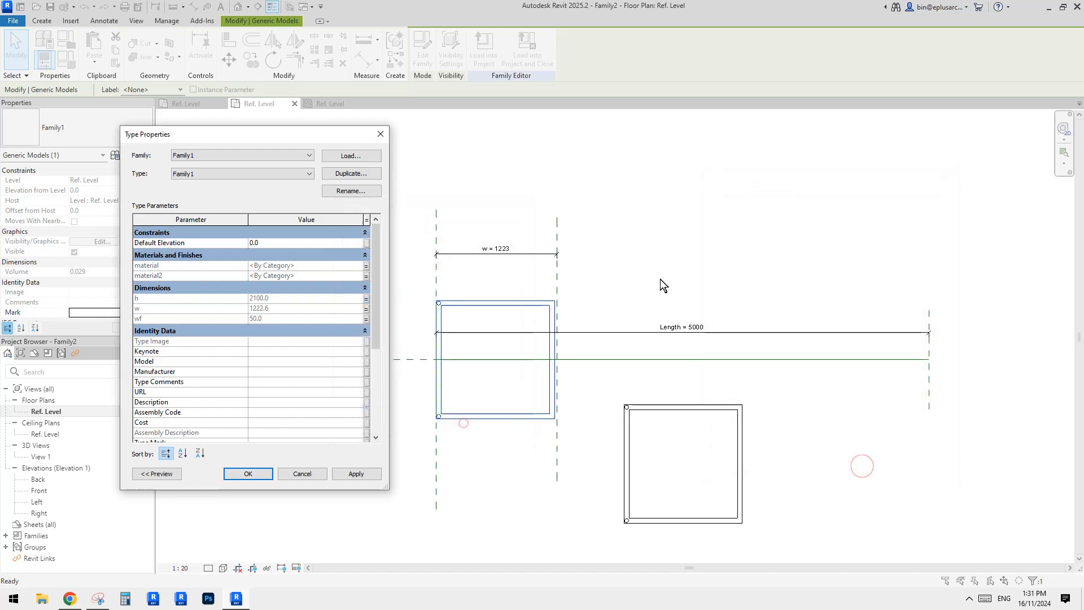
left_click(255, 473)
Align the arrayed copy's left edge to the new vertical reference plane.
scroll(575, 283, "down", 2)
middle_click_drag(649, 374, 652, 321)
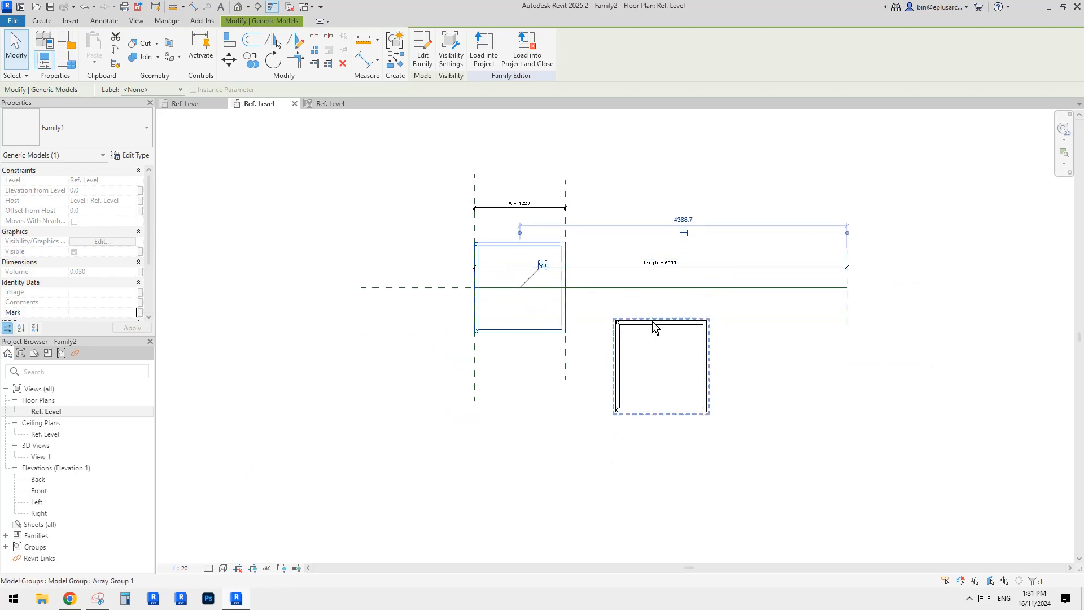
scroll(659, 299, "up", 1)
left_click(562, 231)
middle_click_drag(560, 226, 559, 261)
left_click(550, 249)
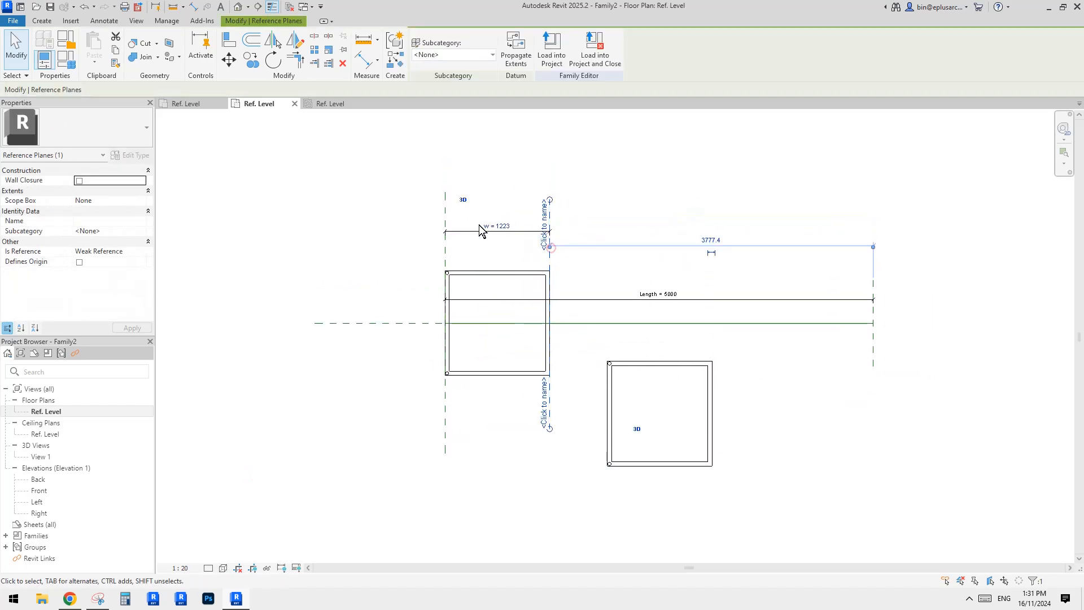
key("Escape")
scroll(592, 282, "up", 2)
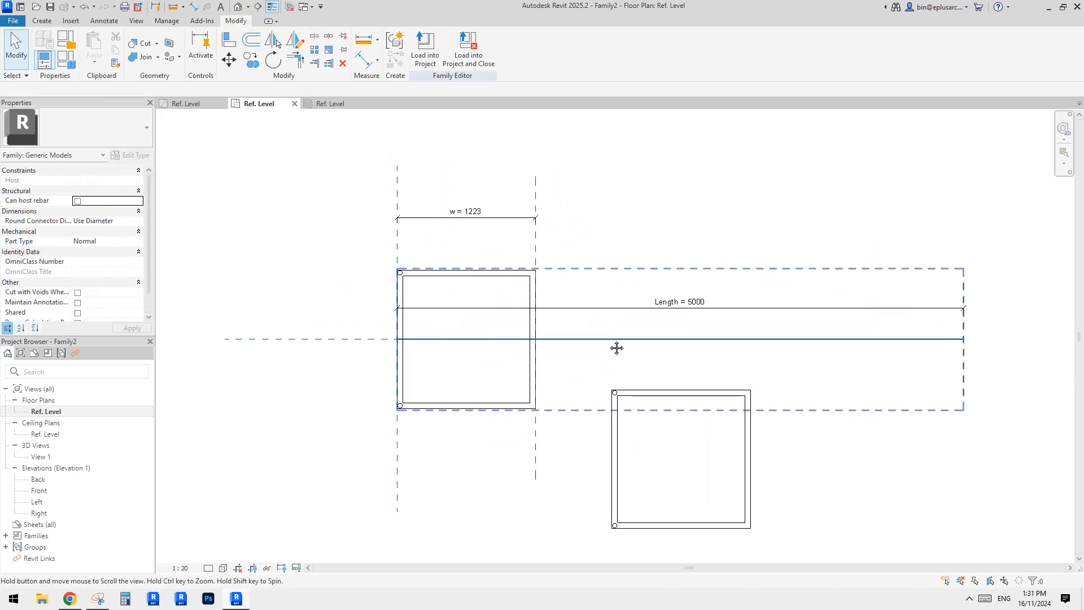
key("a")
key("l")
left_click(535, 446)
left_click(615, 449)
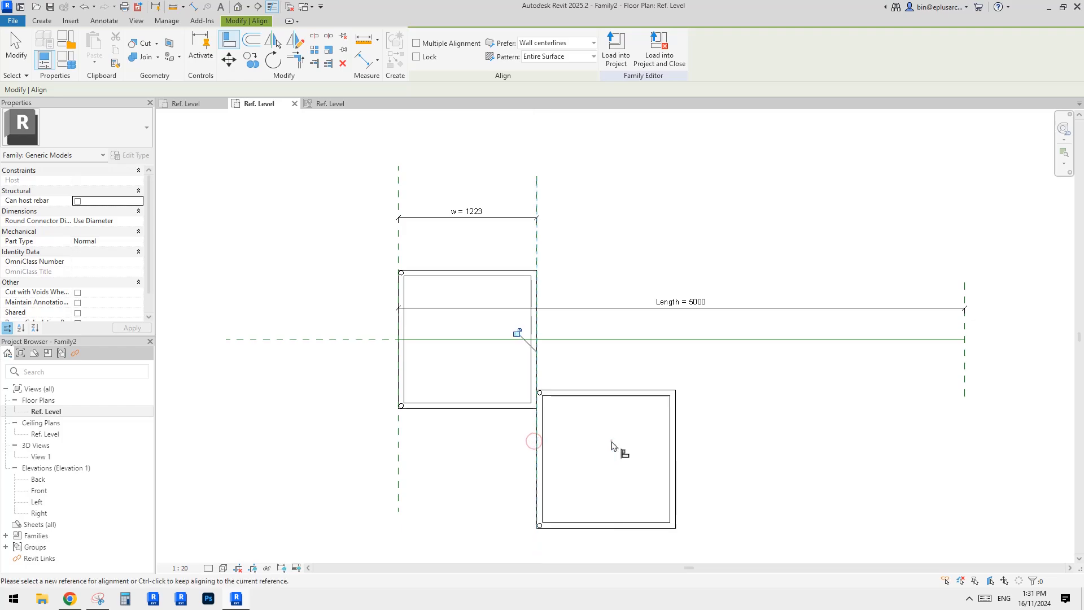
Align the arrayed copy's centre line to the horizontal centre reference plane.
left_click(346, 342)
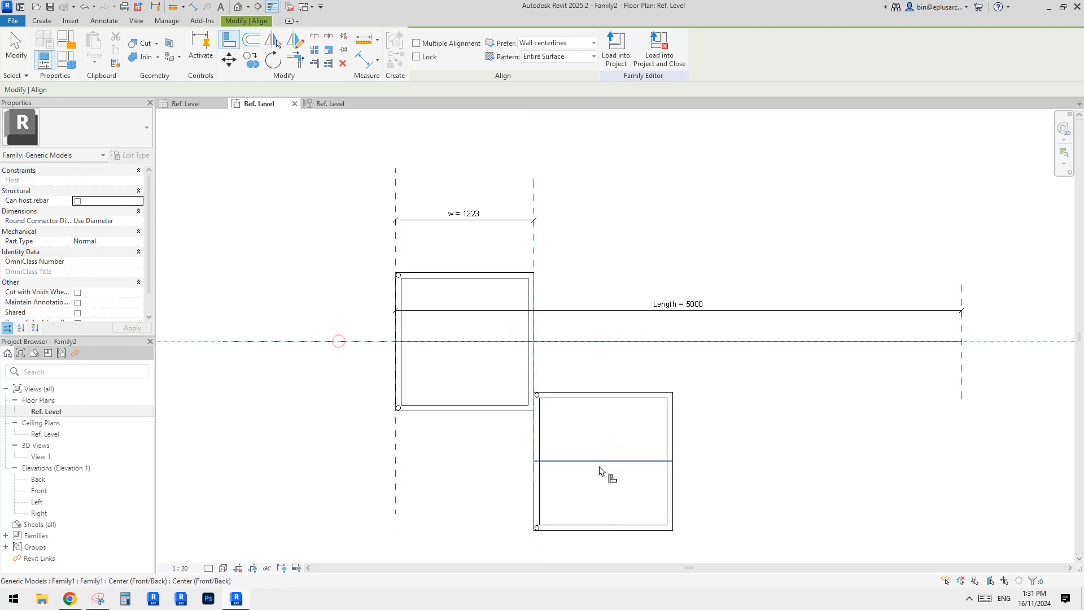
left_click(598, 459)
left_click(427, 361)
key("Escape")
Open the Family Types dialog to review the family parameters.
middle_click_drag(421, 309, 481, 342)
left_click(70, 59)
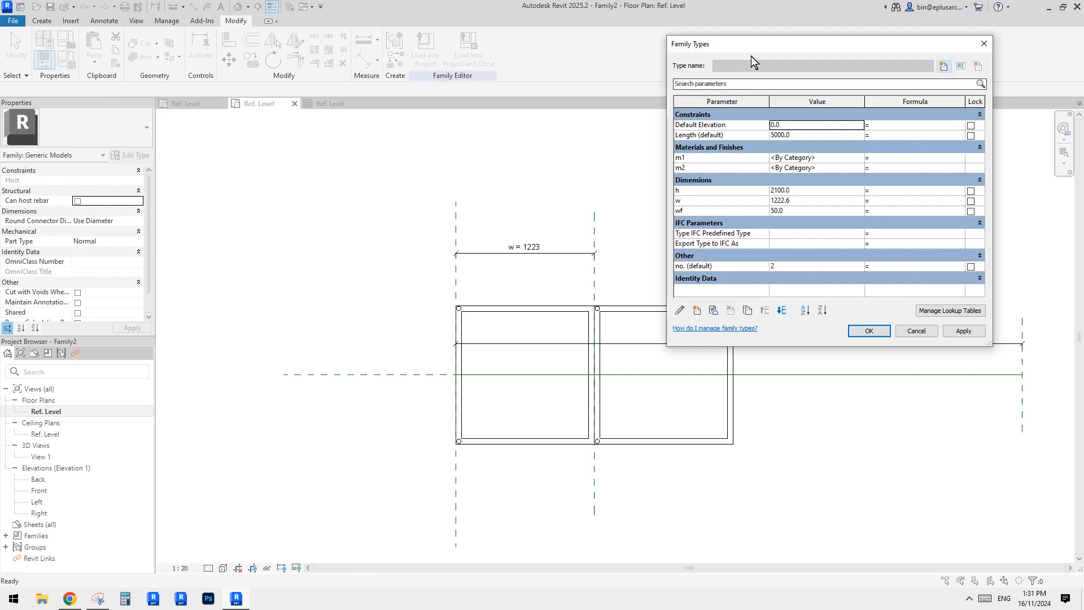
left_click_drag(757, 47, 234, 183)
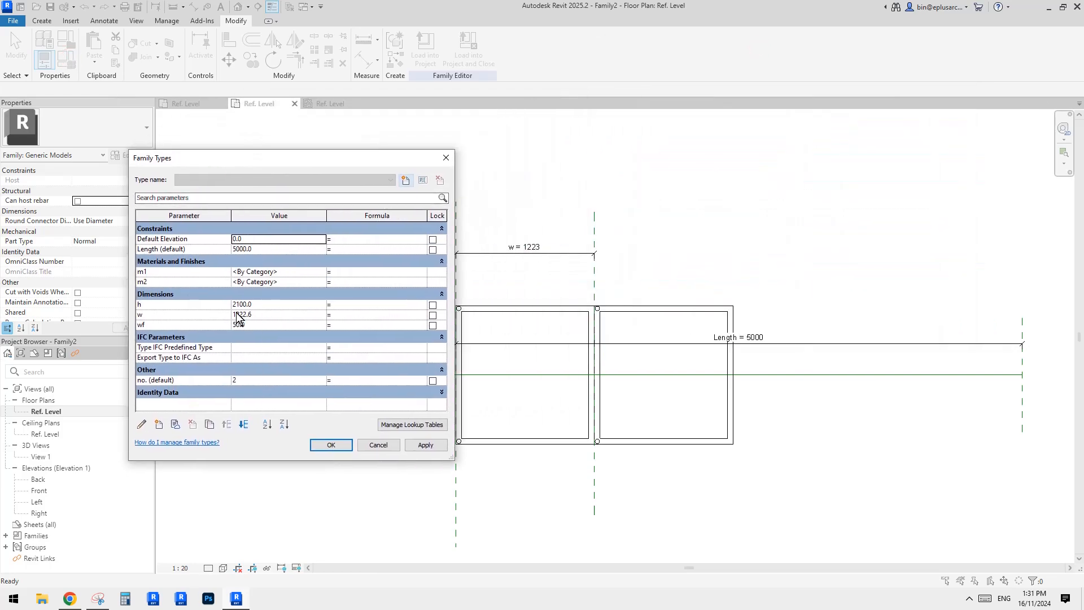
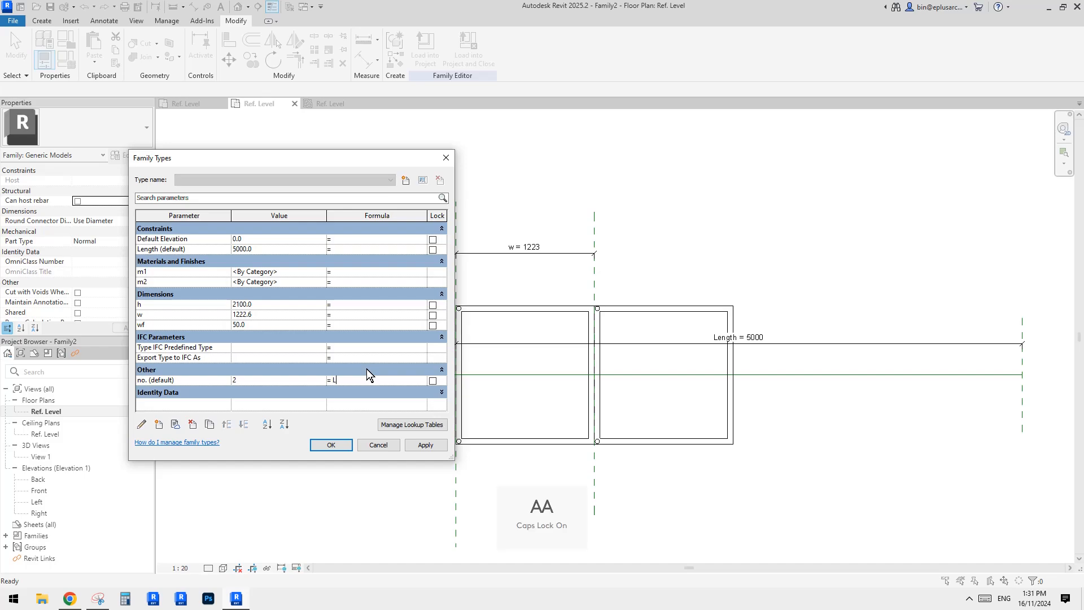
Set the no. parameter's formula to rounddown(Length / w), apply it and close Family Types.
key("Caps_Lock")
type("(")
type("r")
type("ounddow")
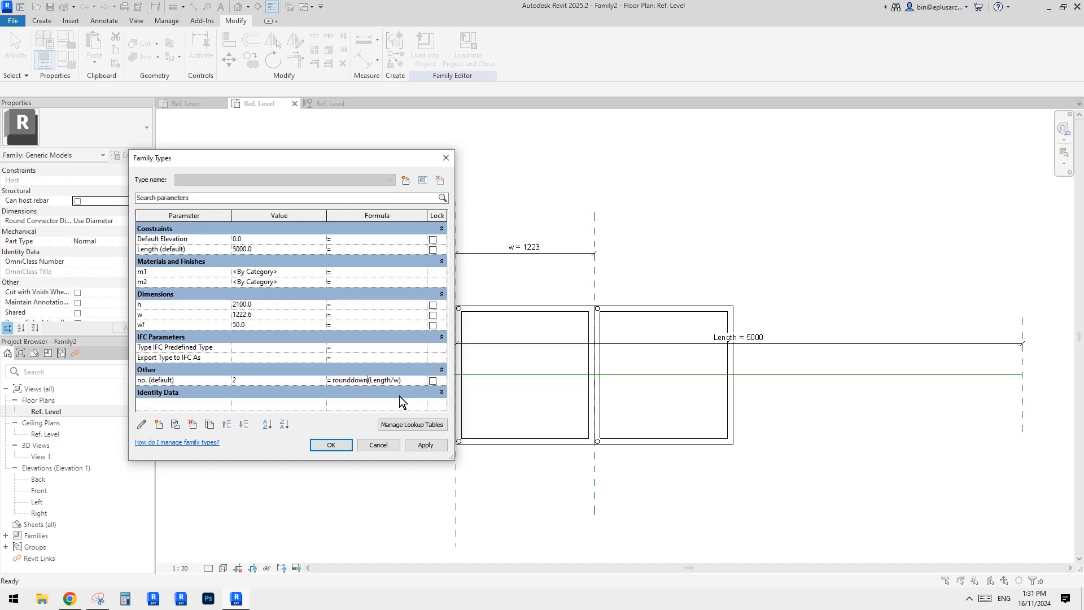
type("n")
left_click(263, 391)
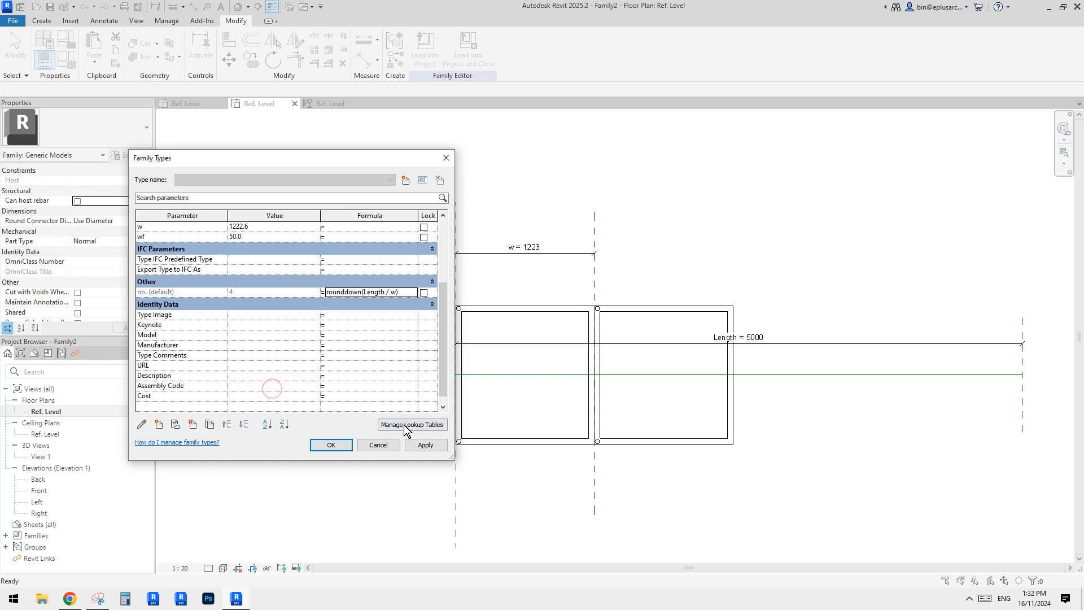
left_click(429, 448)
left_click(338, 445)
Flex the Length dimension to 7000 to test the array count.
scroll(593, 376, "down", 2)
middle_click_drag(593, 376, 435, 364)
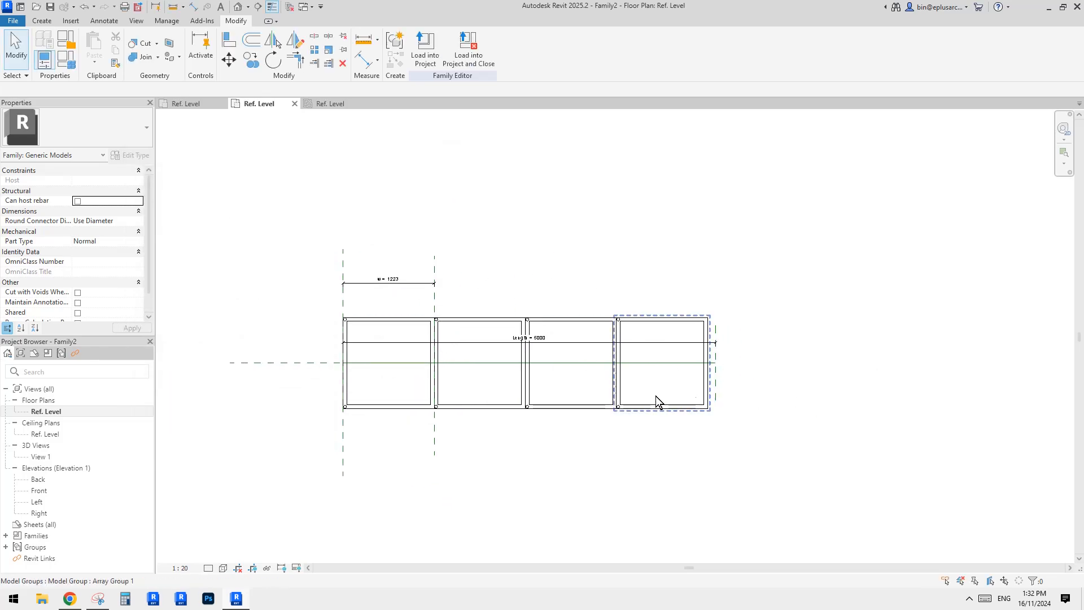
left_click(716, 394)
left_click(516, 337)
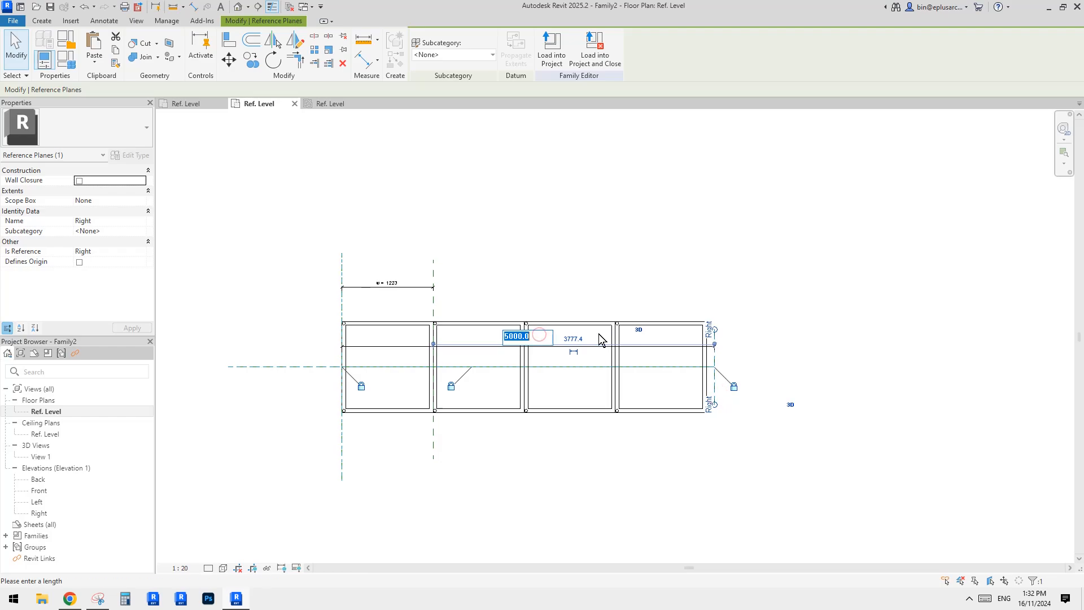
key("Return")
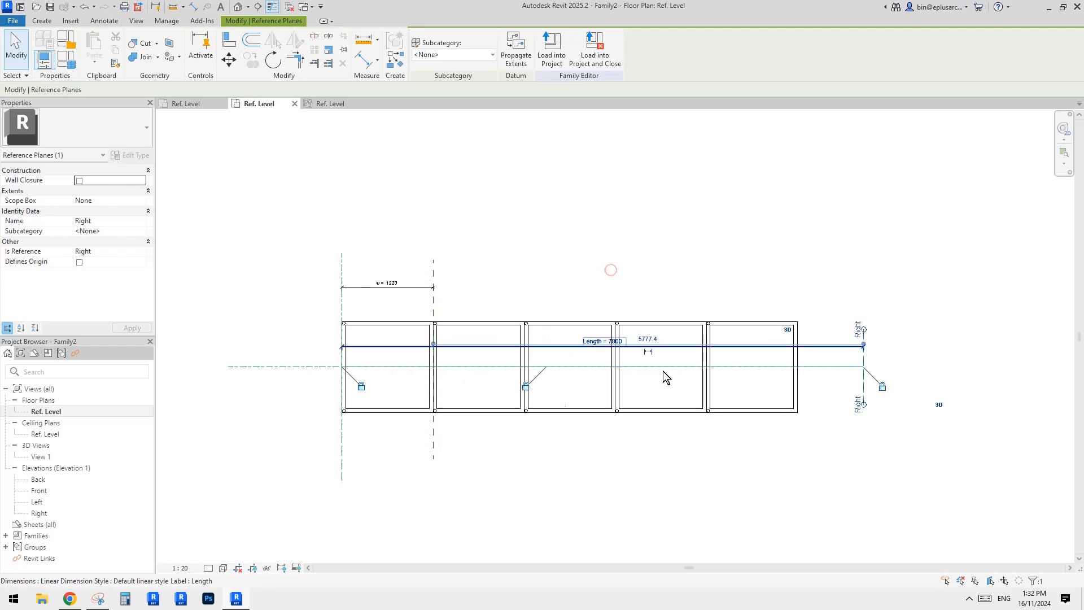
key("m")
key("v")
left_click(870, 396)
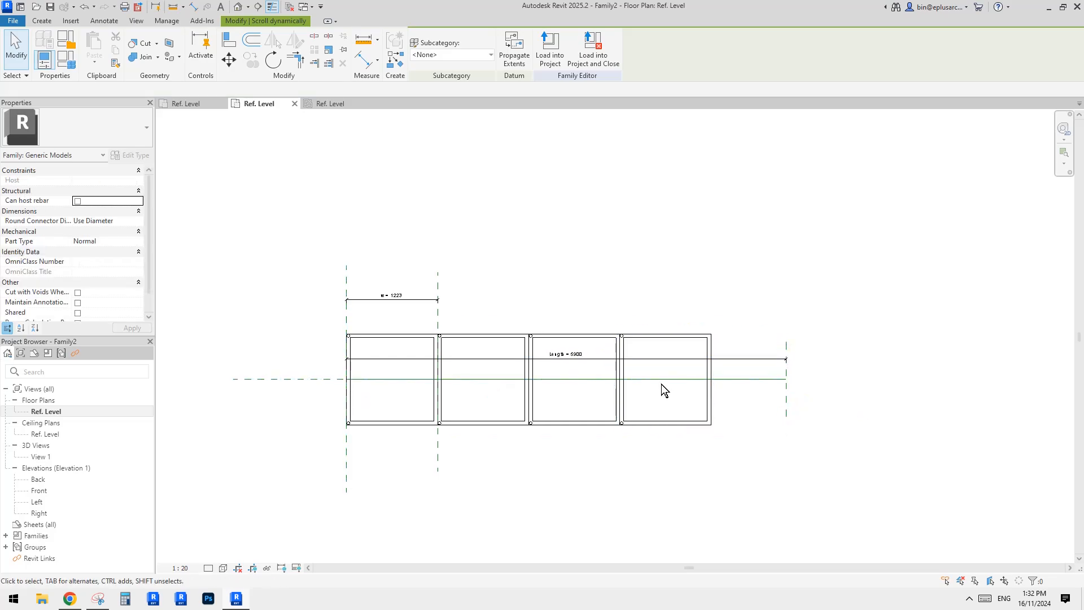
key("Escape")
Open the default 3D view and inspect the arrayed shading structure from several angles.
scroll(661, 384, "up", 2)
left_click(238, 6)
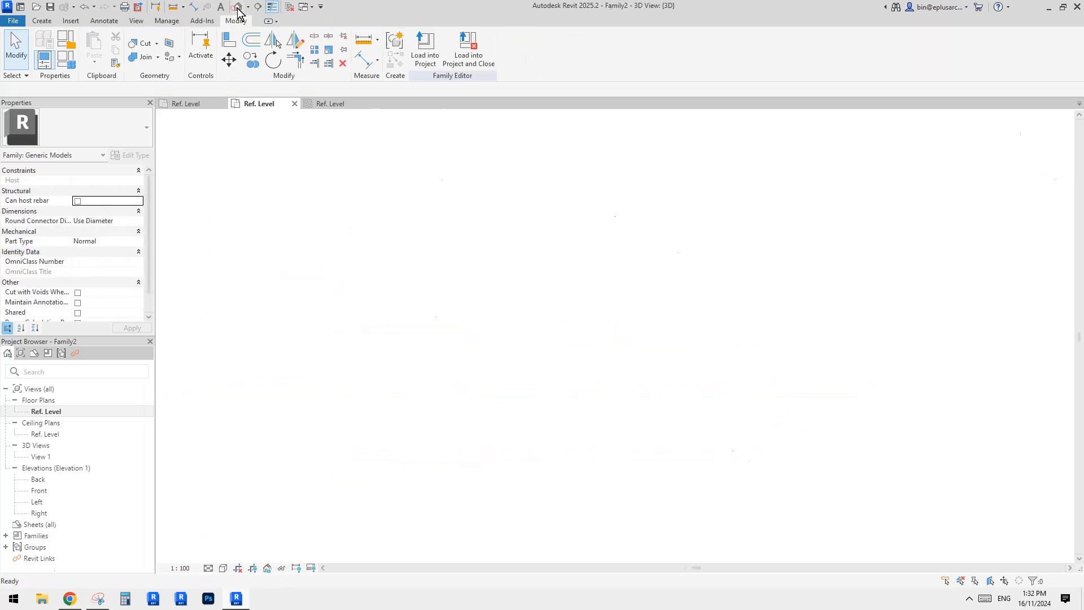
middle_click_drag(605, 218, 728, 250, "shift")
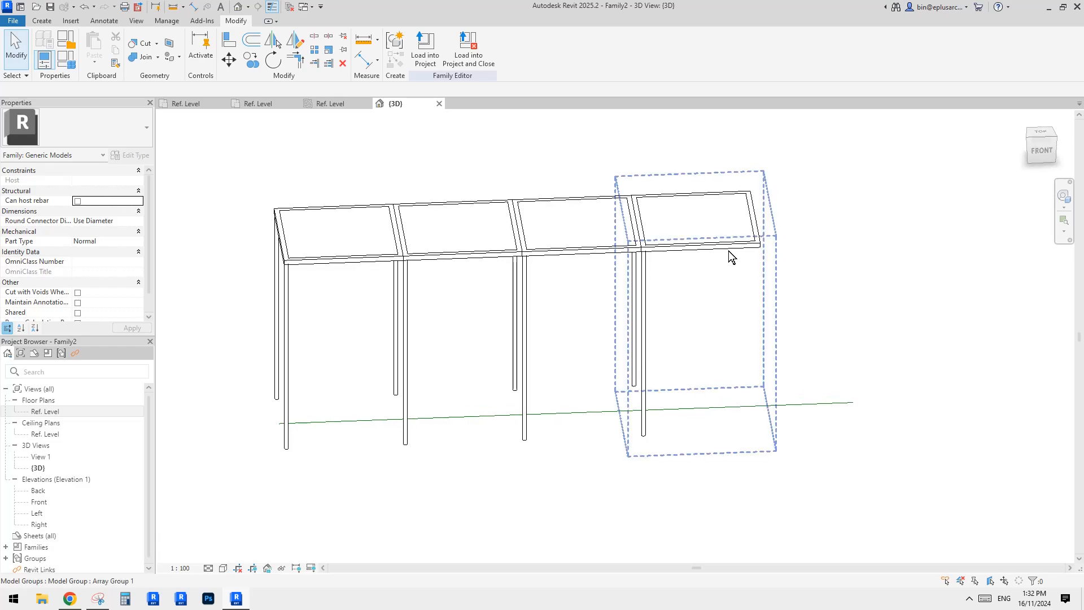
left_click(728, 250)
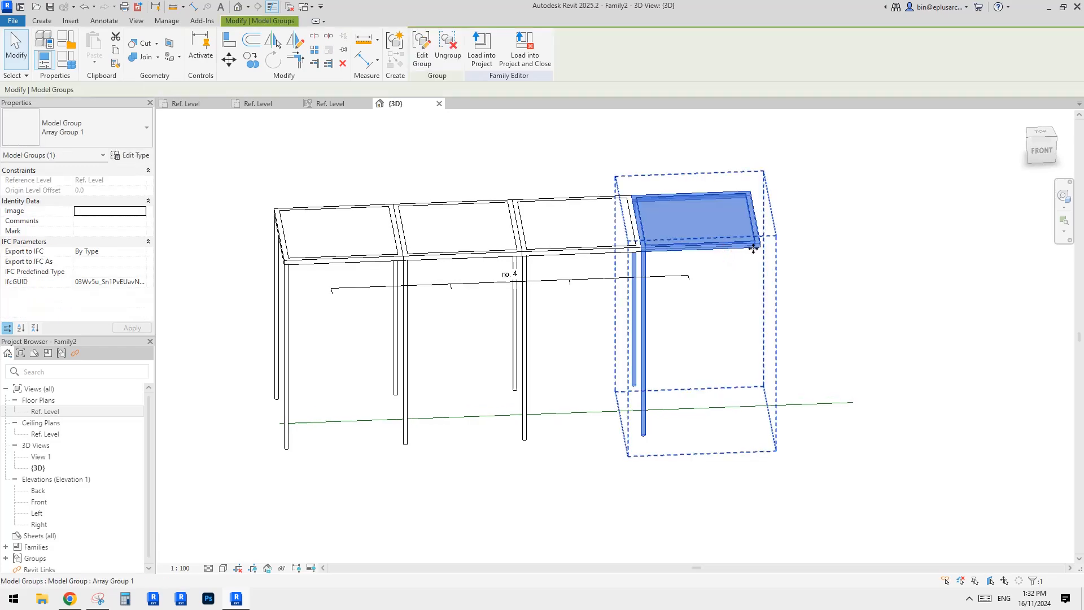
middle_click_drag(759, 259, 758, 255, "shift")
left_click(751, 297)
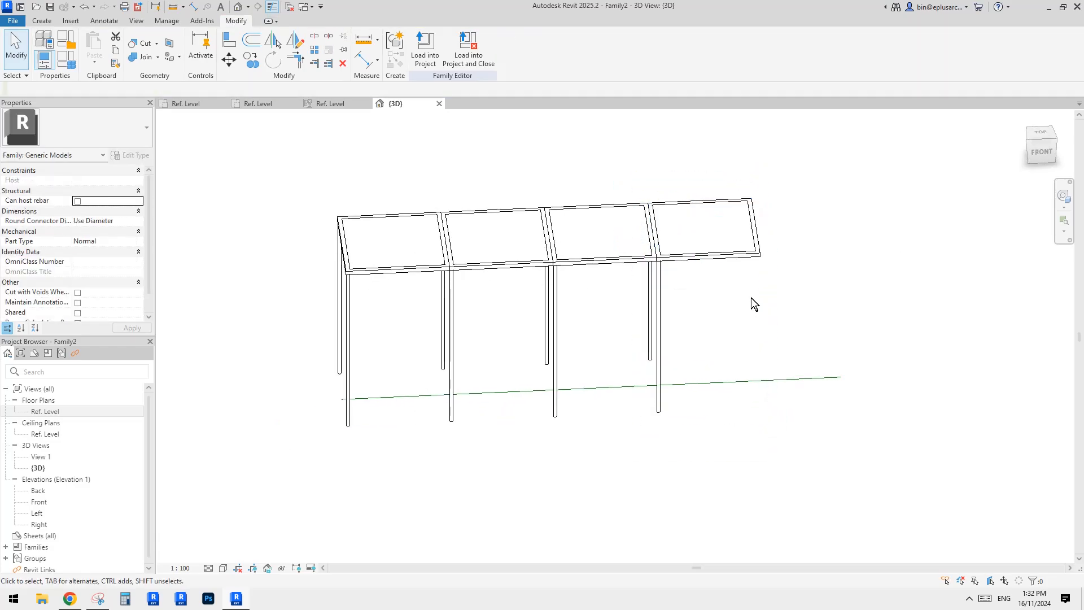
middle_click_drag(751, 296, 745, 259, "shift")
left_click(743, 256)
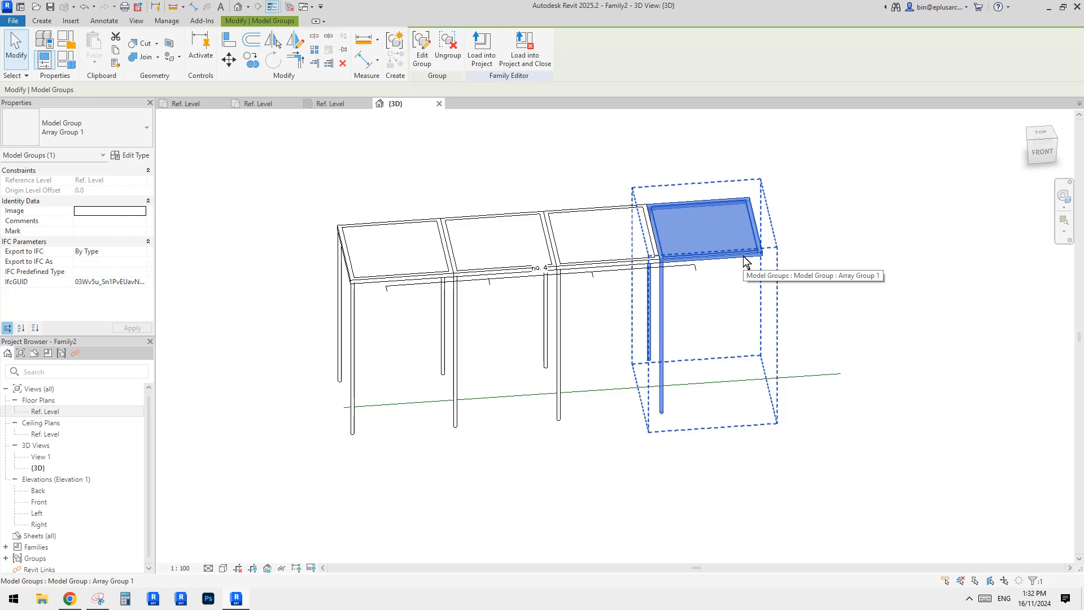
middle_click_drag(773, 284, 773, 249, "shift")
left_click(835, 248)
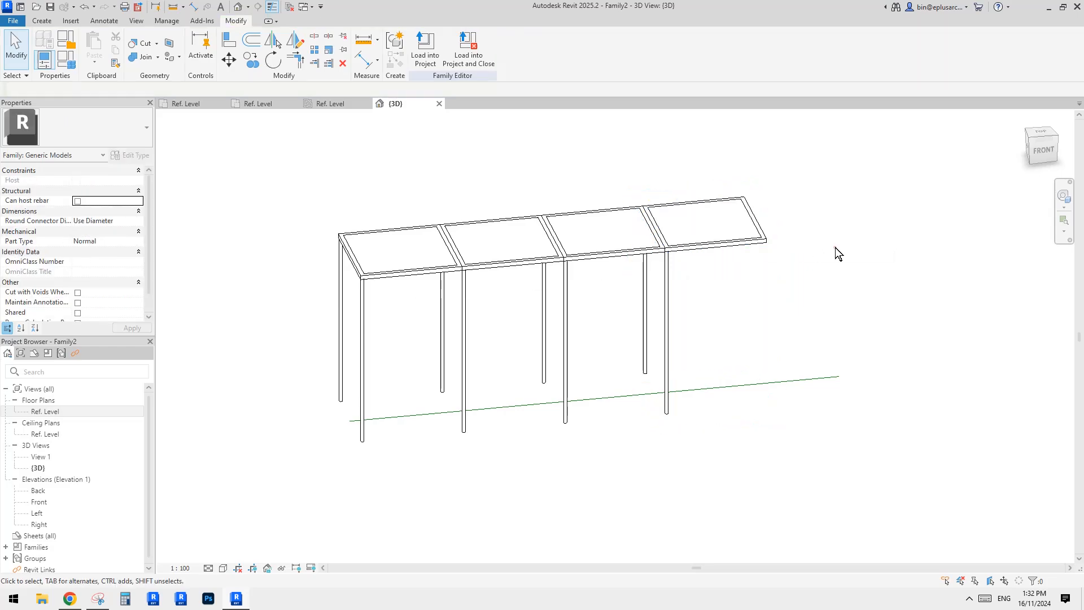
middle_click_drag(752, 247, 774, 320, "shift")
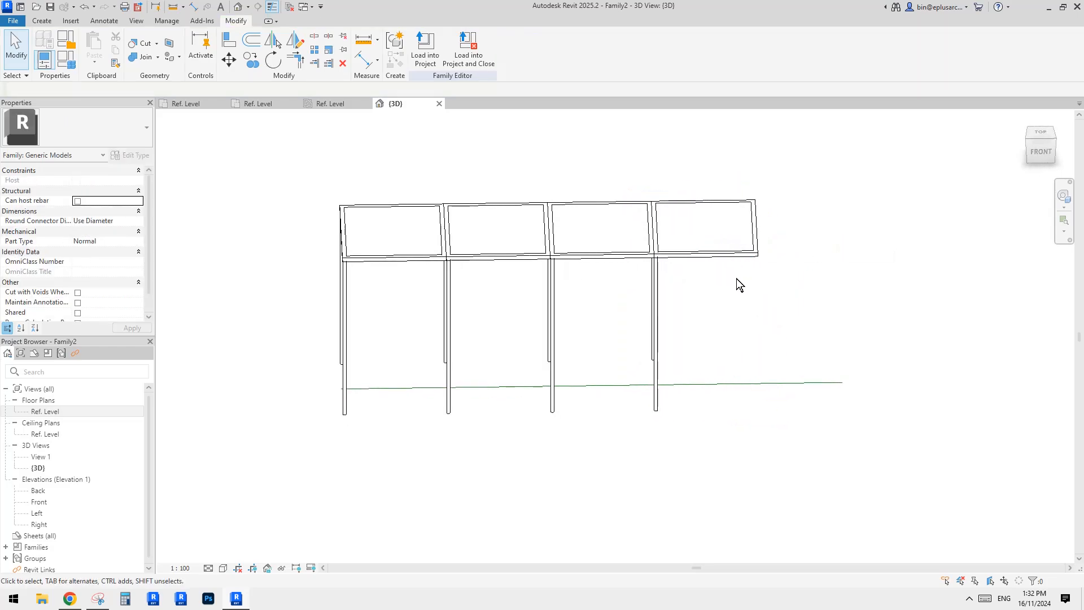
mouse_move(755, 283)
middle_mouse_down("shift")
mouse_move(747, 304)
mouse_move(759, 286)
mouse_move(751, 275)
middle_mouse_up("shift")
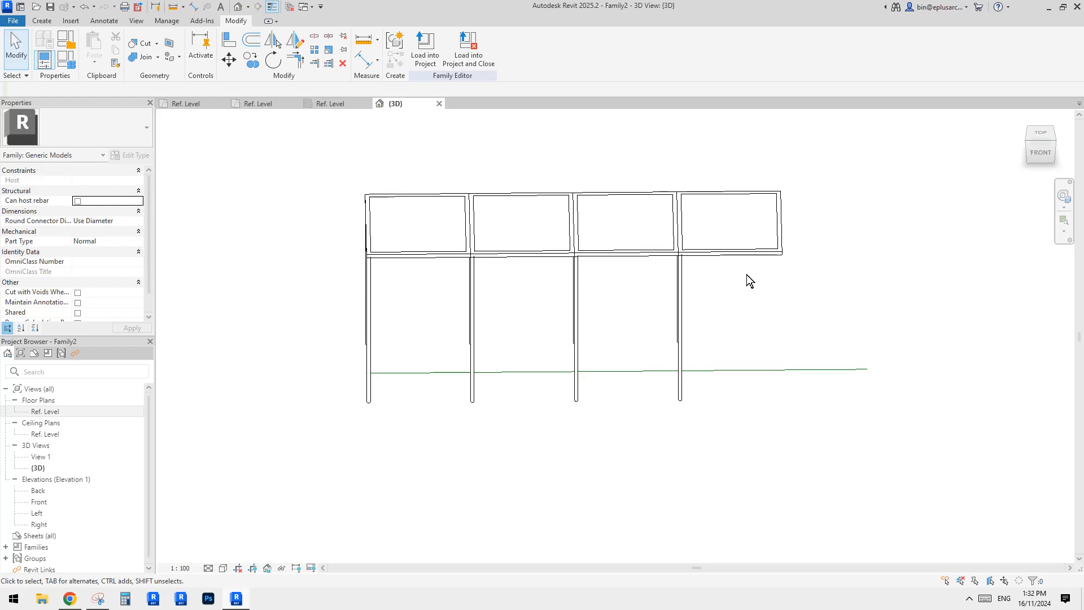
scroll(549, 272, "up", 8)
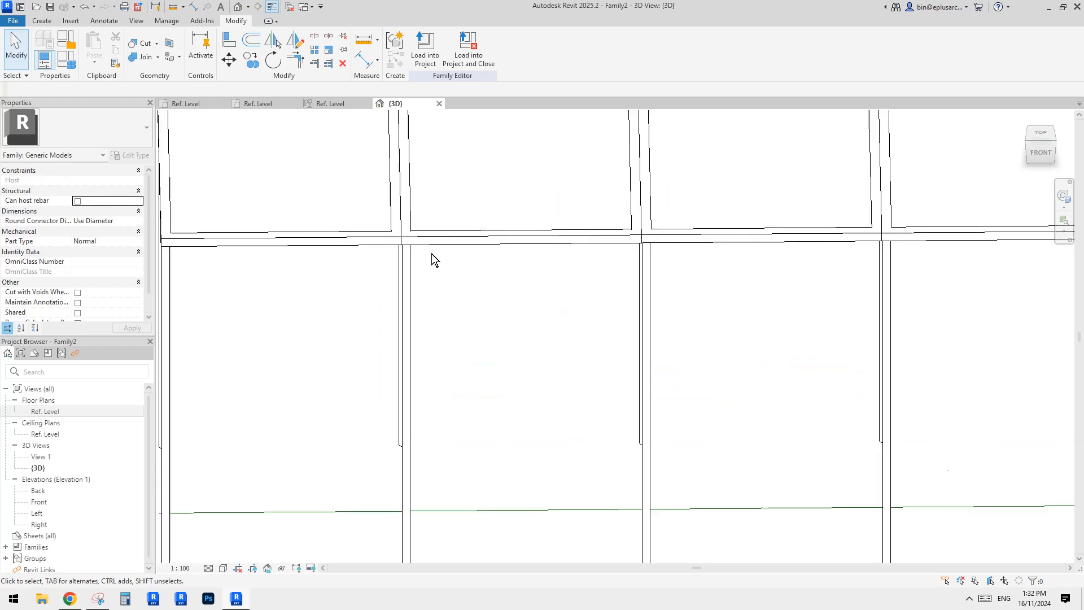
scroll(400, 239, "down", 6)
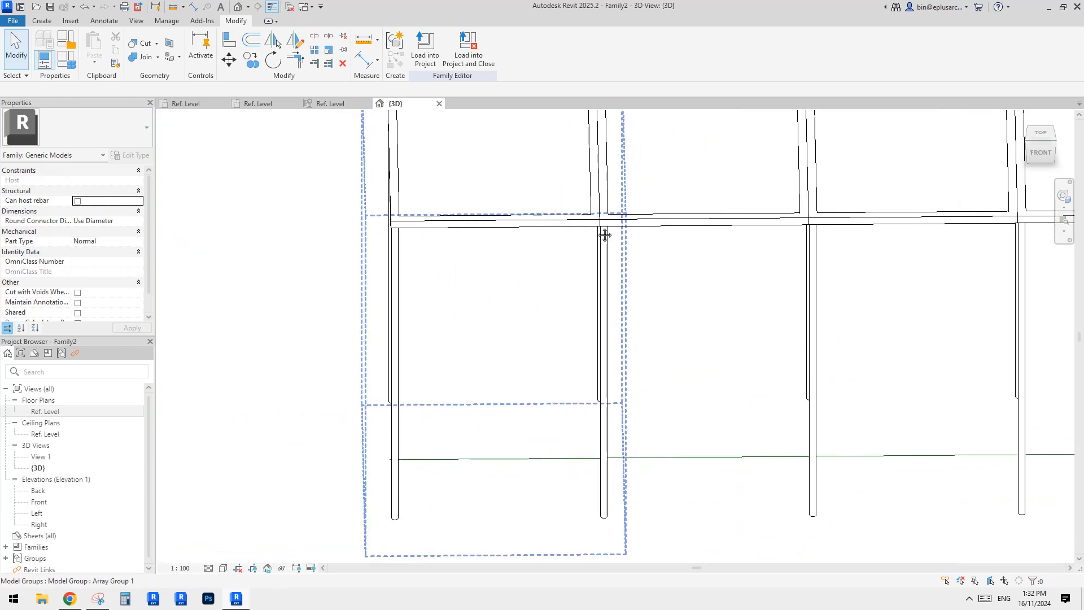
Switch to the nested shading family's plan and draw a vertical reference plane through the right post.
double_click(59, 412)
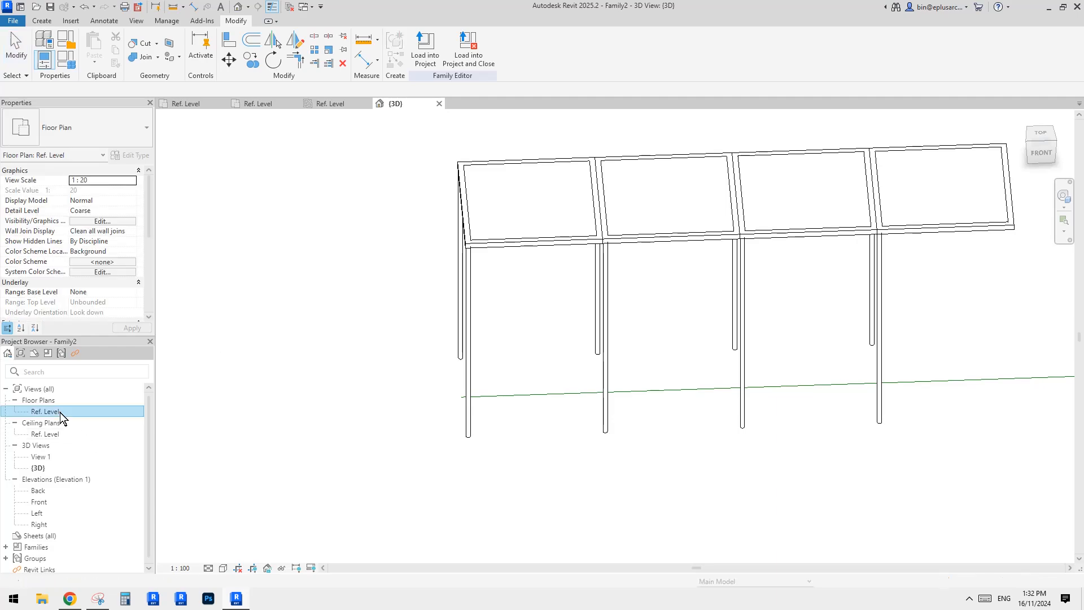
middle_click_drag(384, 341, 447, 331)
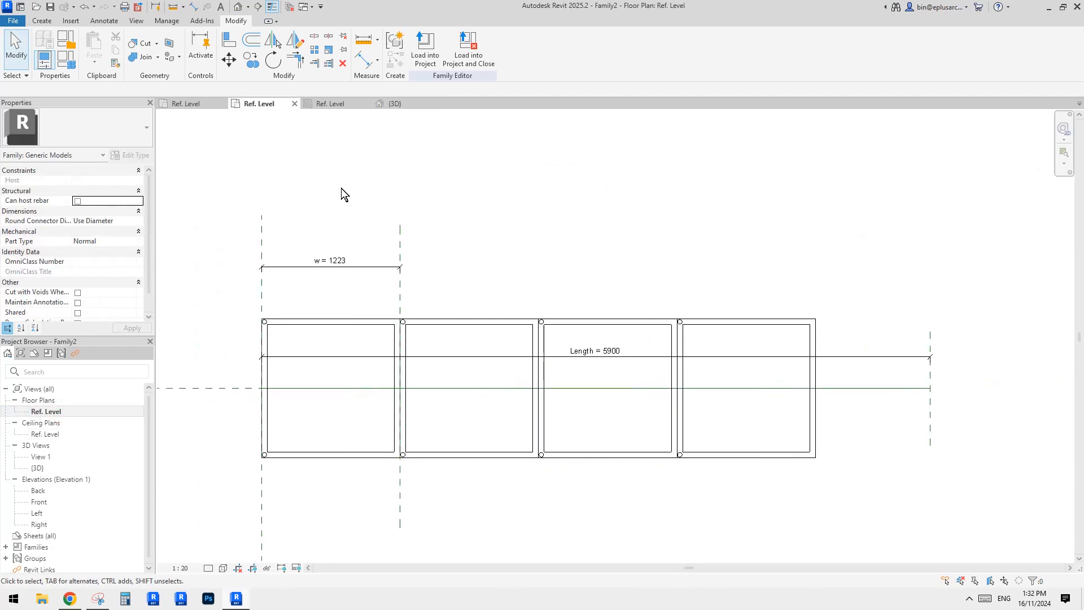
left_click(385, 335)
key("ctrl+Tab")
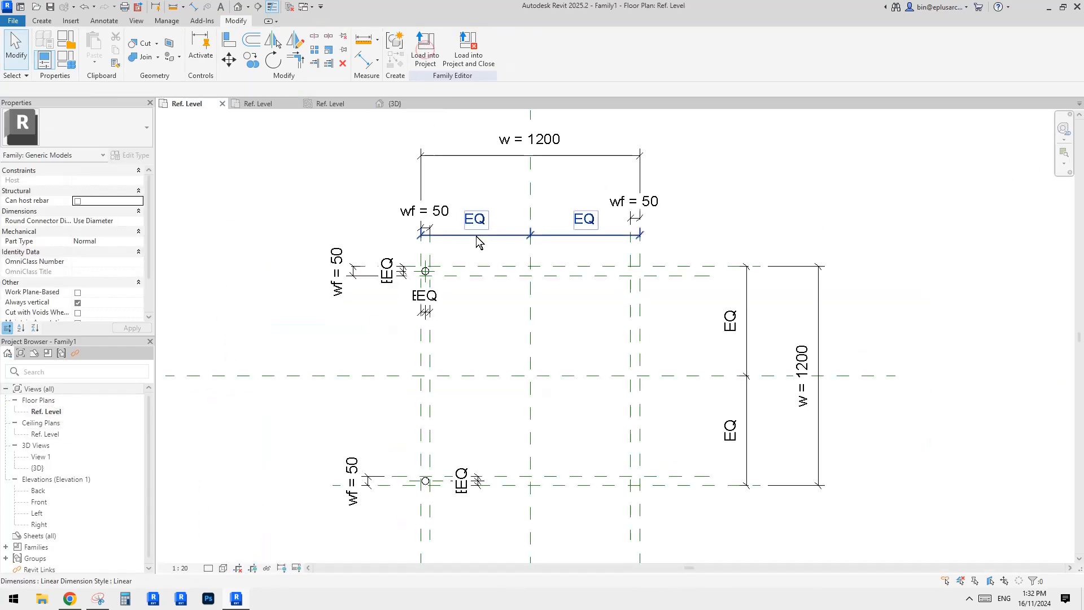
middle_click_drag(644, 320, 665, 303)
scroll(607, 290, "up", 1)
middle_click_drag(589, 263, 625, 251)
scroll(692, 261, "down", 1)
mouse_move(695, 260)
middle_mouse_down()
mouse_move(671, 277)
mouse_move(684, 300)
mouse_move(687, 292)
middle_mouse_up()
scroll(660, 264, "up", 2)
scroll(682, 295, "up", 1)
key("r")
key("p")
scroll(680, 275, "up", 6)
left_click(655, 240)
left_click(653, 326)
Dimension the new reference plane between its neighbouring planes and make the dimension equal.
key("d")
key("i")
left_click(678, 245)
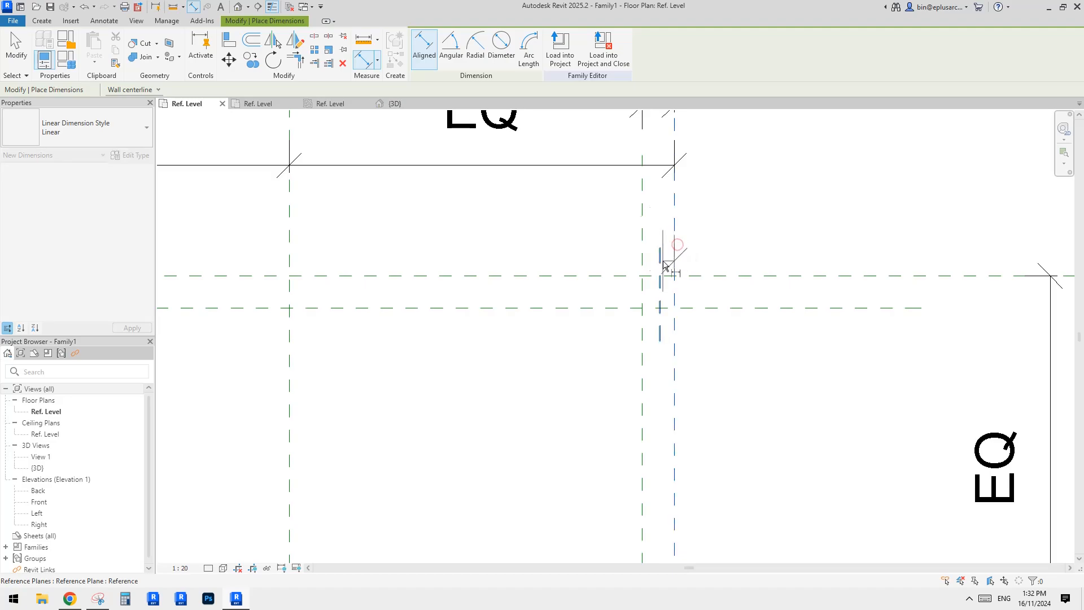
left_click(662, 261)
left_click(642, 258)
left_click(579, 244)
scroll(583, 247, "down", 2)
middle_click_drag(584, 248, 582, 268)
left_click(624, 175)
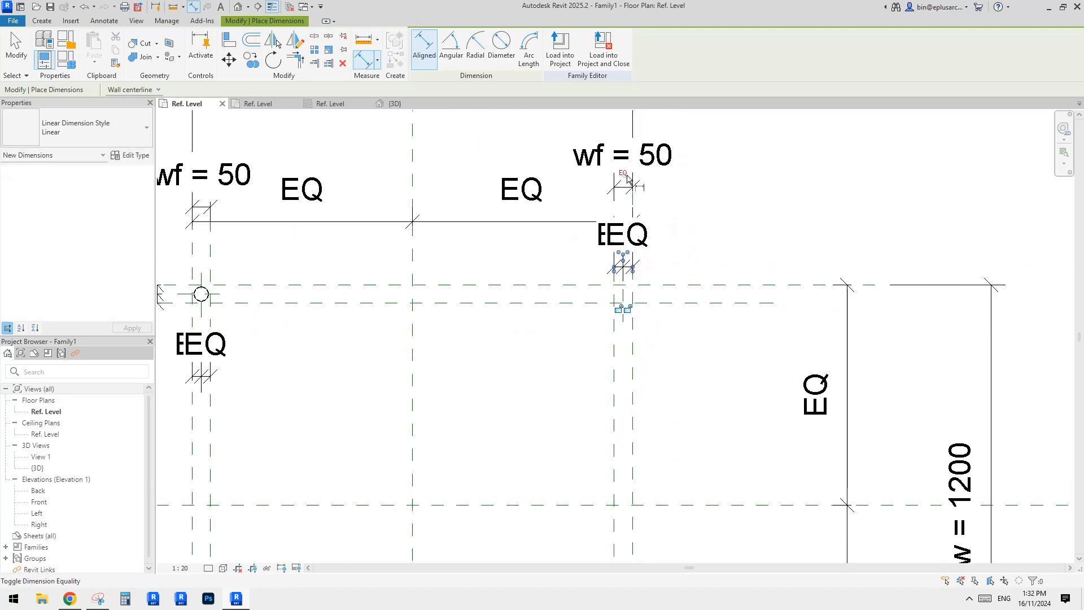
key("Escape")
key("Escape")
Copy the left post extrusions to the right-side post positions.
scroll(497, 333, "down", 1)
middle_click_drag(497, 333, 644, 254)
scroll(426, 233, "up", 1)
left_click(424, 215)
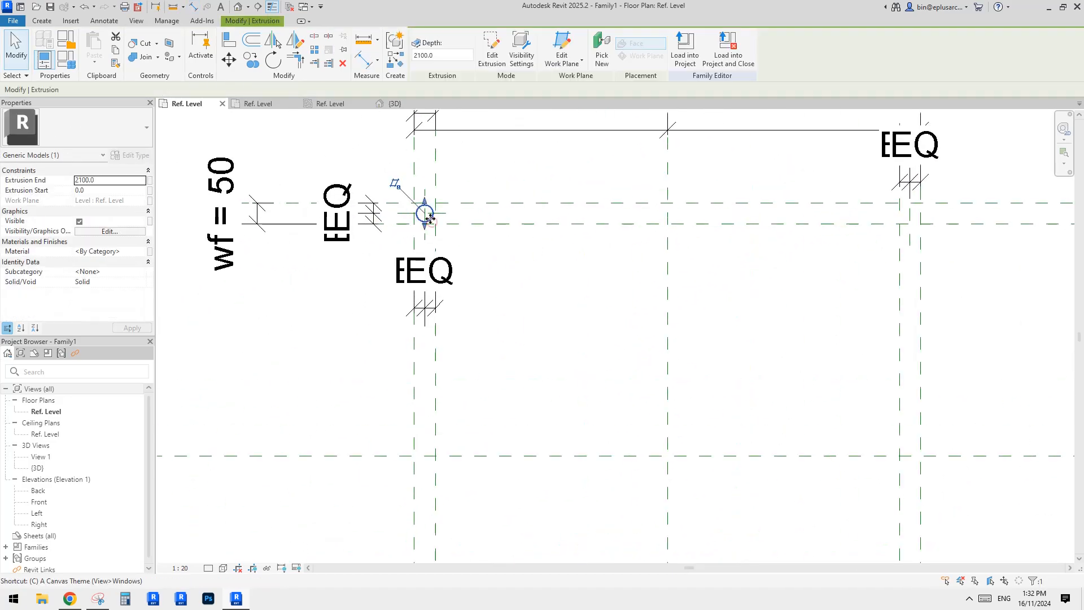
key("c")
key("o")
left_click(424, 213)
left_click(913, 215)
scroll(884, 350, "down", 2)
middle_click_drag(879, 395, 820, 198)
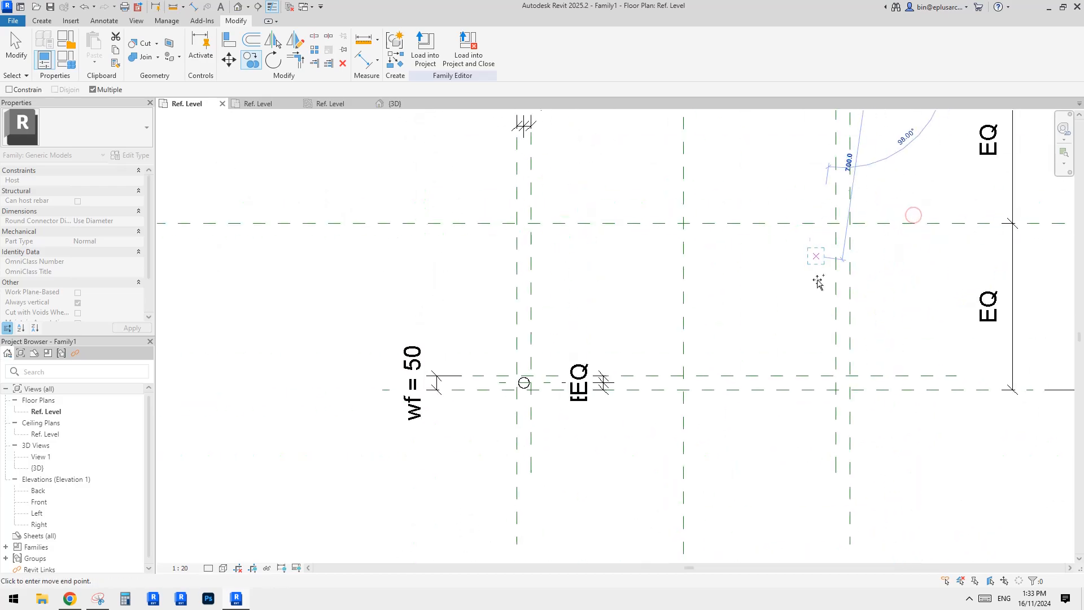
left_click(843, 383)
middle_click_drag(842, 383, 503, 407)
key("Escape")
key("Escape")
Edit the copied top-right post's sketch, align and lock it to the right reference plane, and lock its top in Front elevation.
middle_click_drag(527, 147, 622, 330)
left_click(600, 274)
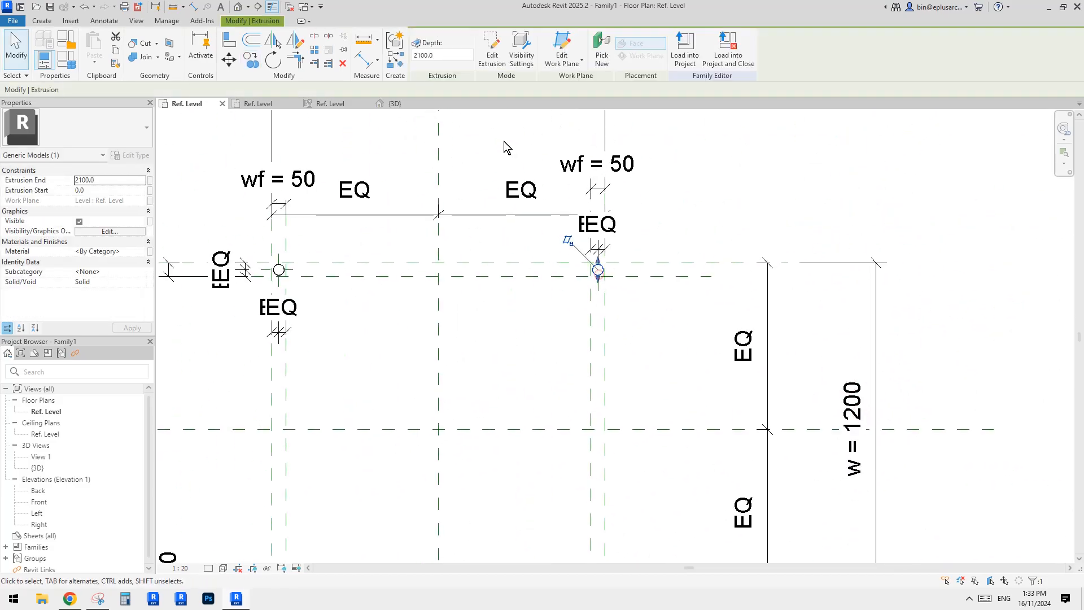
left_click(487, 47)
scroll(600, 293, "up", 2)
middle_click_drag(604, 257, 624, 276)
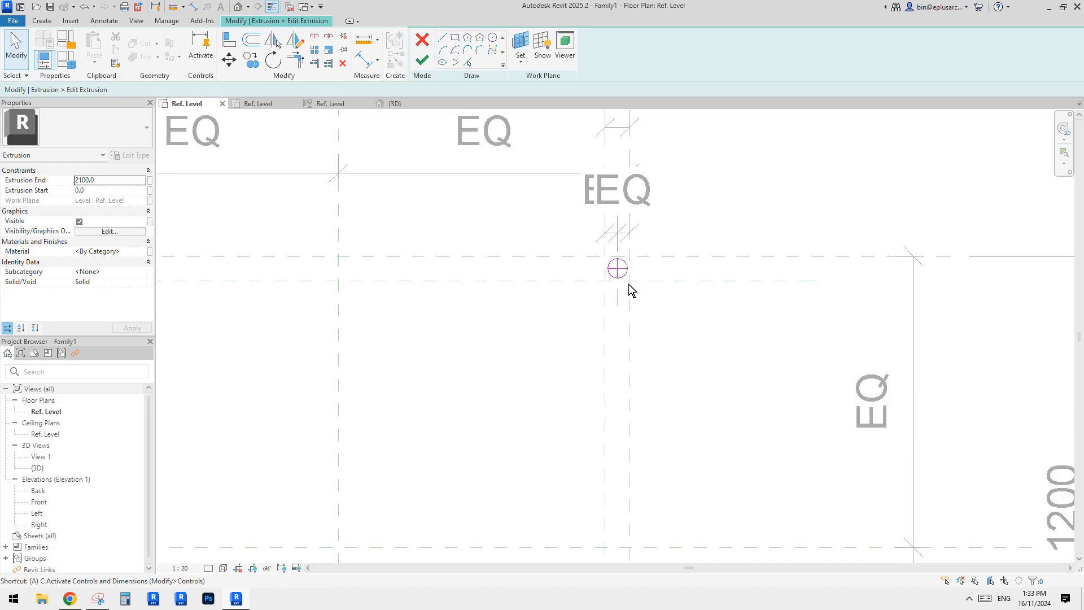
key("a")
key("l")
scroll(628, 287, "down", 1)
middle_click_drag(478, 308, 706, 327)
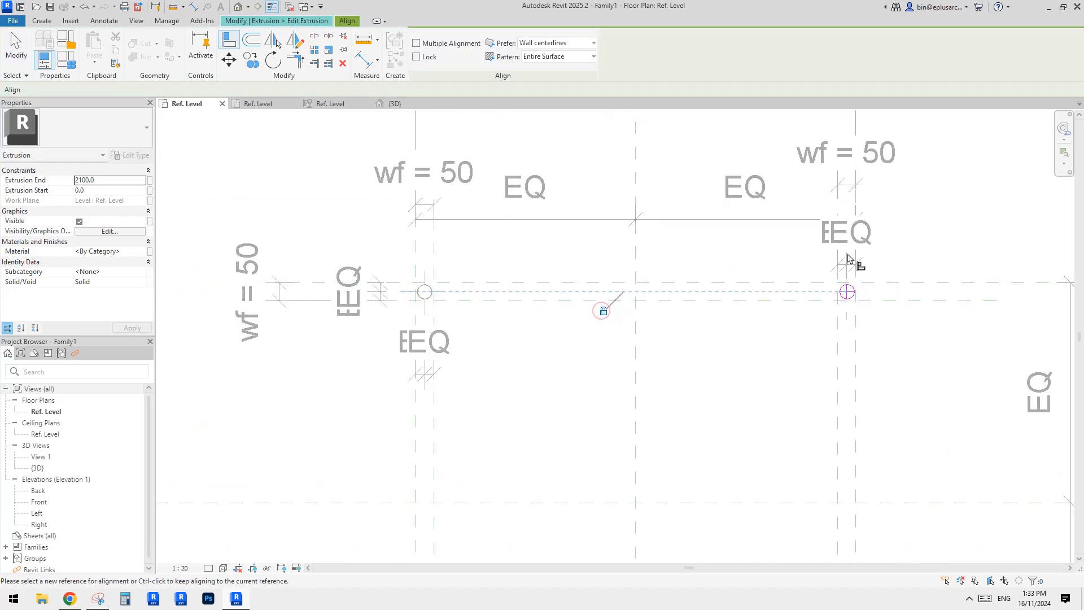
left_click(851, 299)
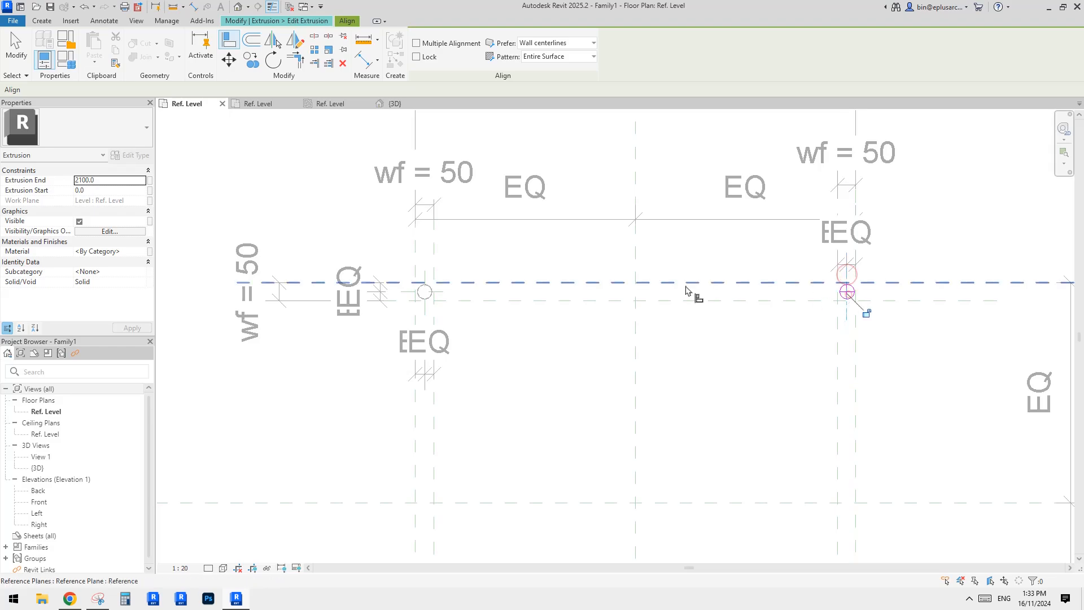
scroll(813, 307, "down", 3)
double_click(39, 501)
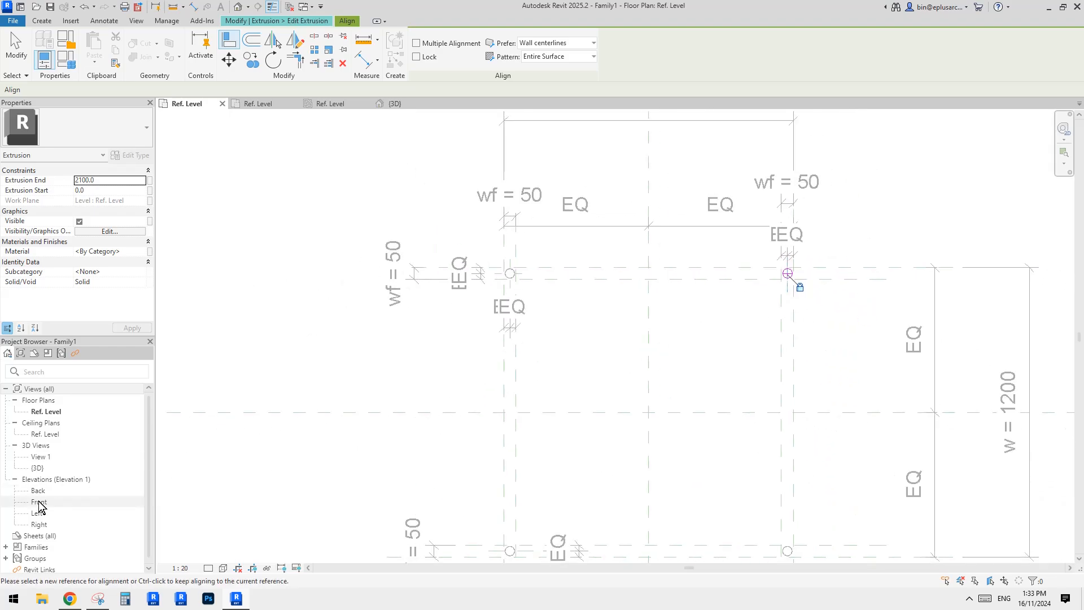
left_click(422, 59)
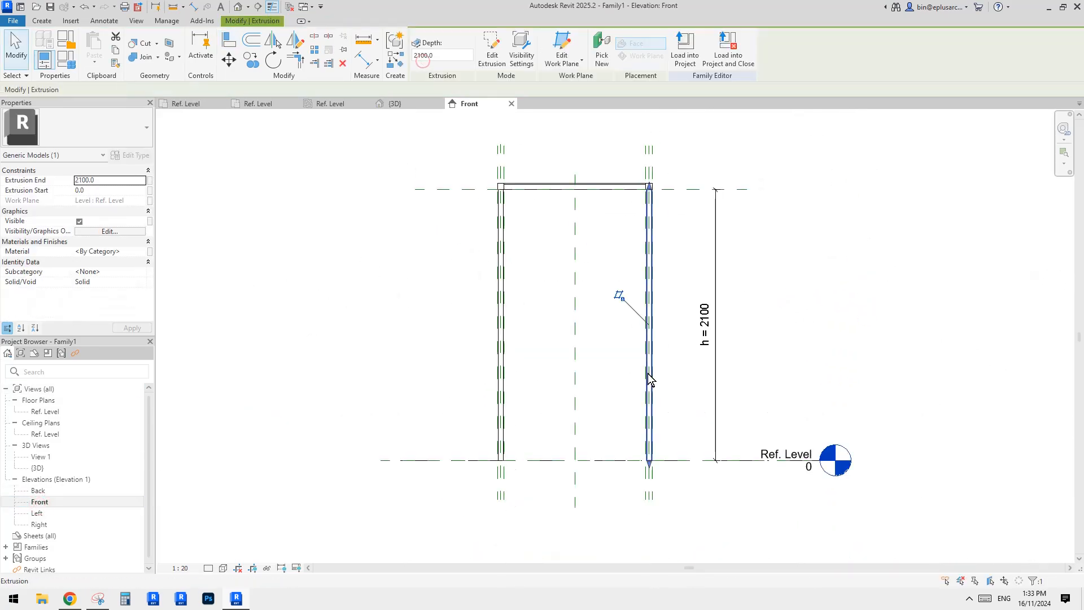
left_click_drag(650, 198, 683, 192)
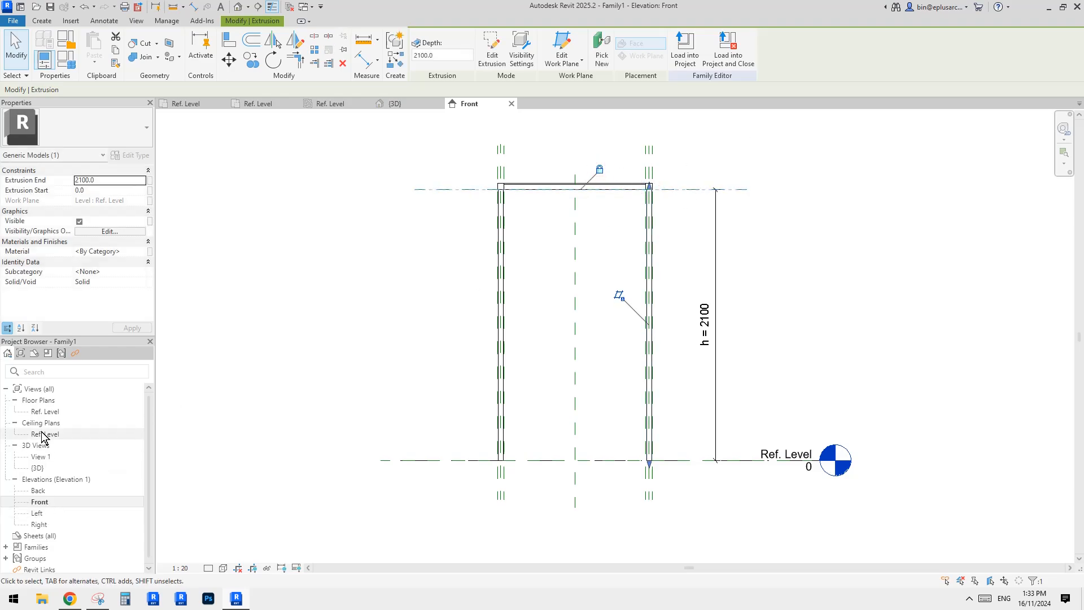
In the Ref. Level plan, edit the bottom-right post's extrusion sketch and align and lock its edges to the surrounding reference planes.
double_click(44, 411)
left_click(793, 552)
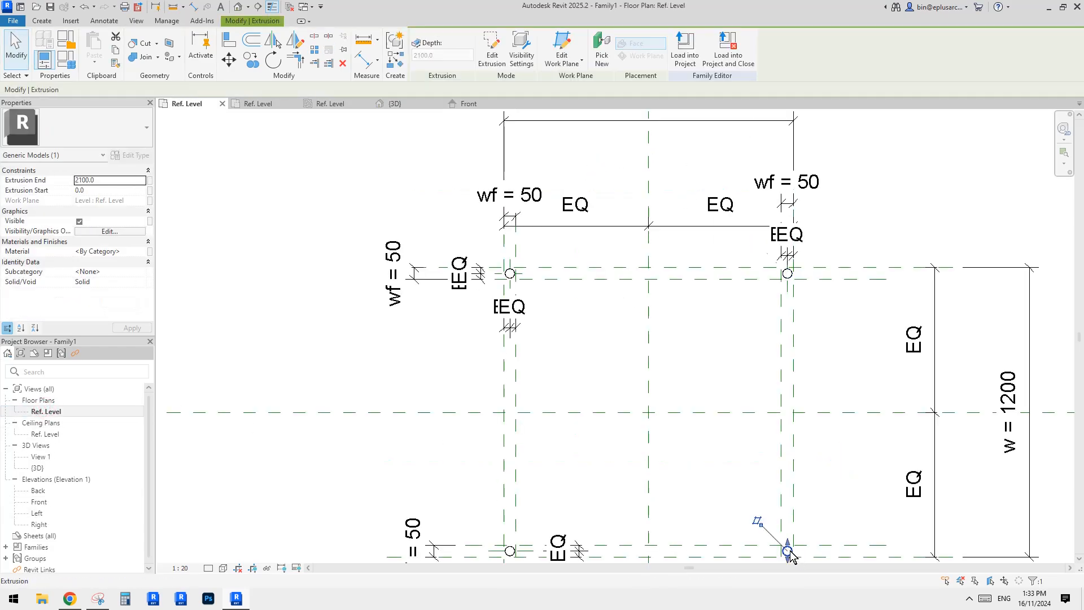
left_click(492, 49)
middle_click_drag(697, 420, 641, 344)
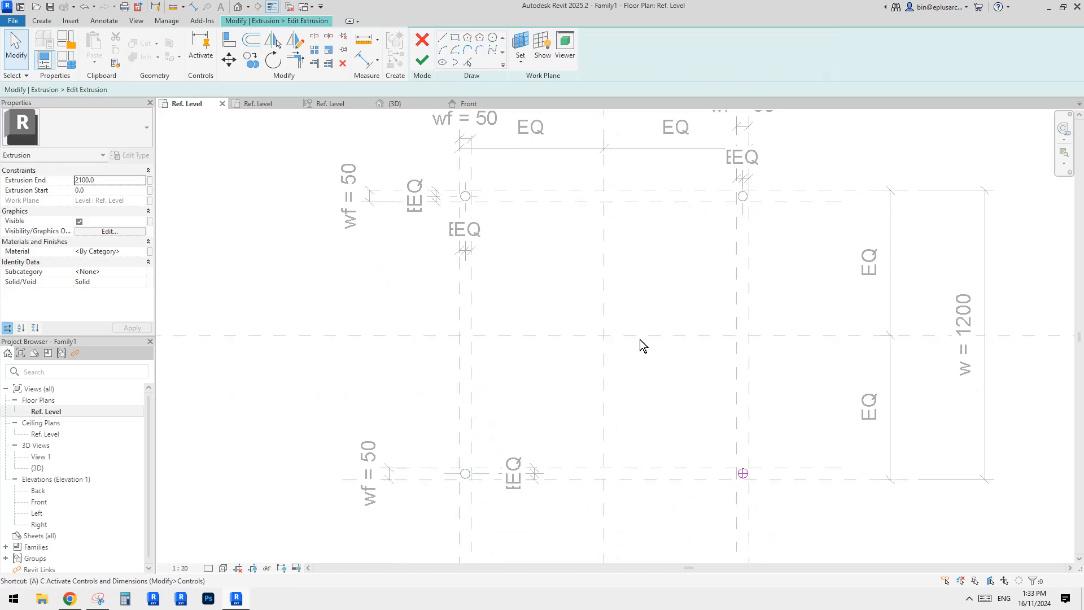
key("a")
key("l")
scroll(480, 472, "up", 5)
left_click(426, 479)
scroll(470, 473, "down", 2)
middle_click_drag(511, 506, 426, 477)
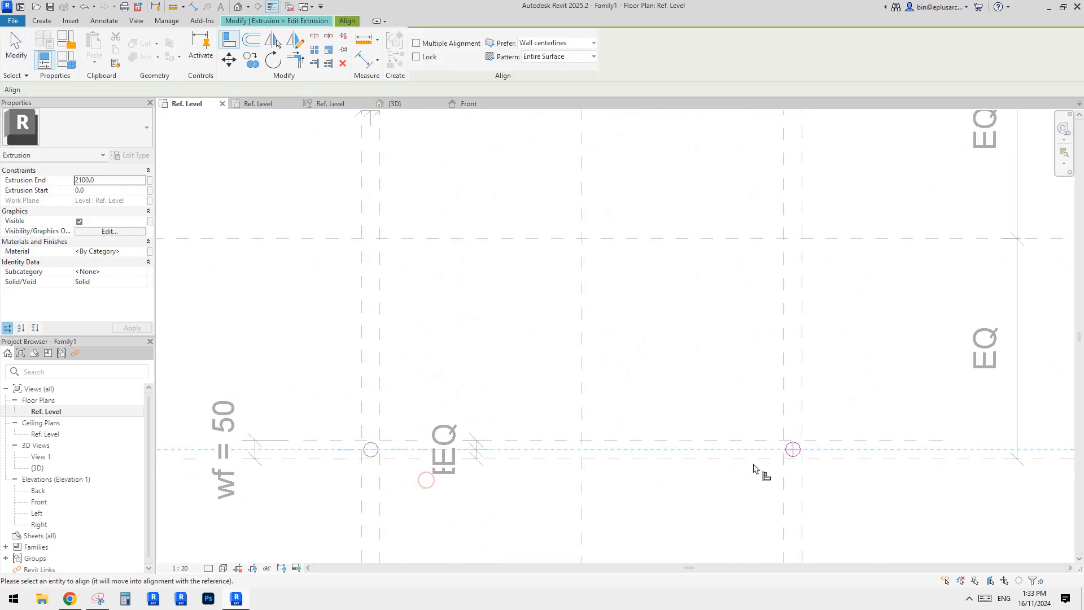
scroll(769, 446, "down", 2)
middle_click_drag(713, 280, 626, 452)
scroll(638, 384, "up", 2)
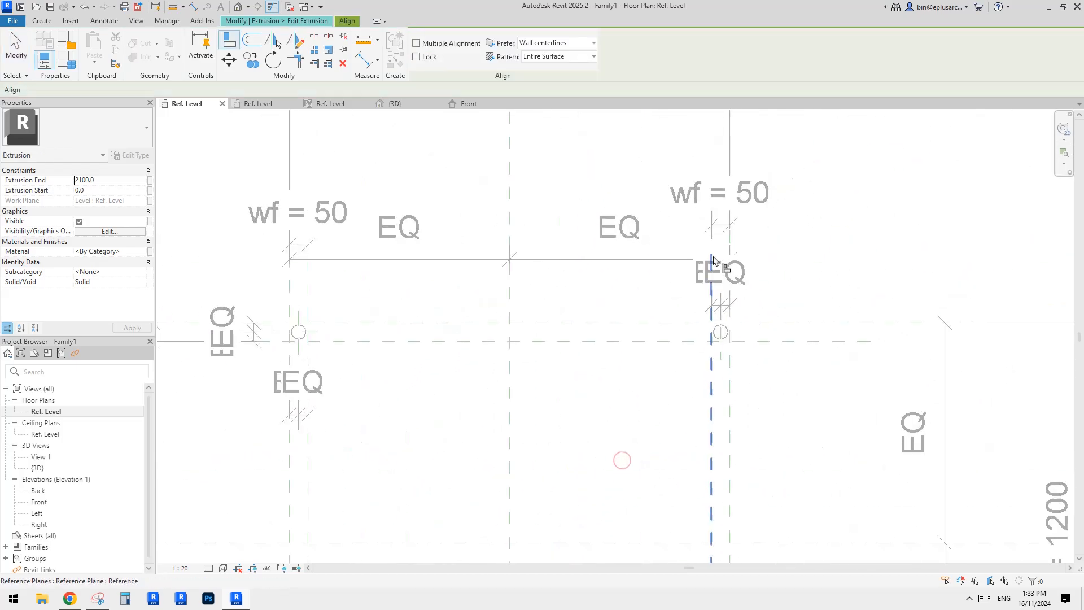
scroll(723, 317, "down", 4)
middle_click_drag(742, 386, 687, 193)
scroll(665, 370, "up", 3)
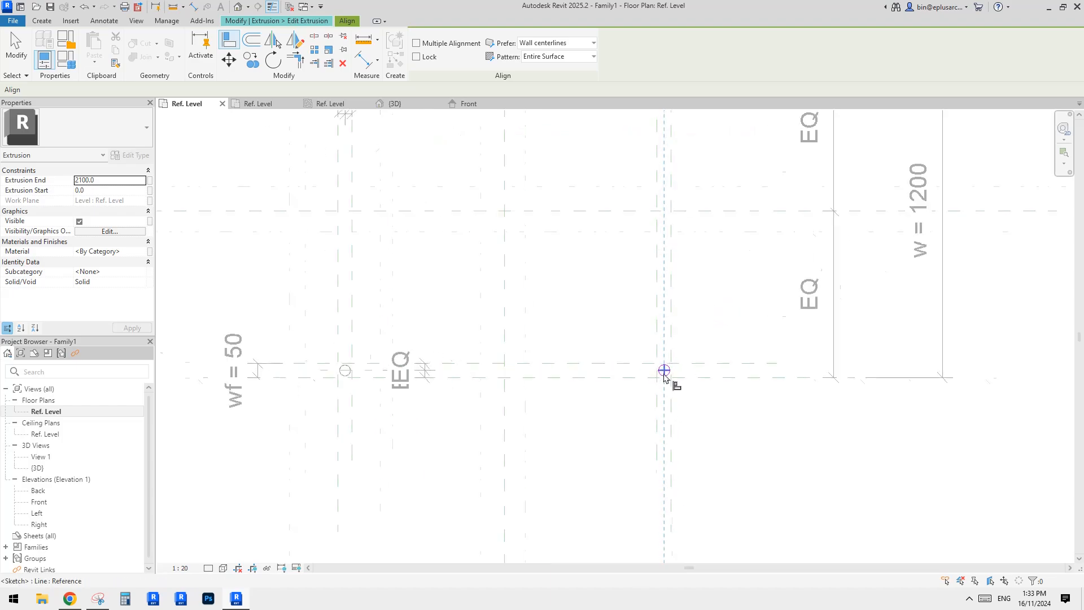
left_click(665, 371)
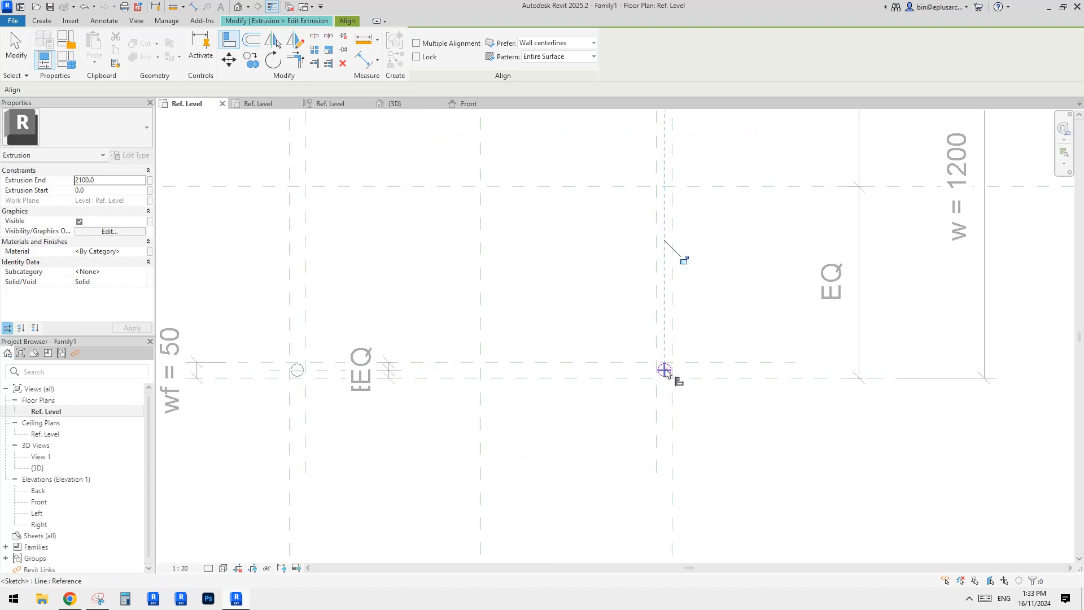
Finish the sketch and, in Front elevation, lock the post's top to the upper reference plane.
double_click(39, 501)
left_click(424, 62)
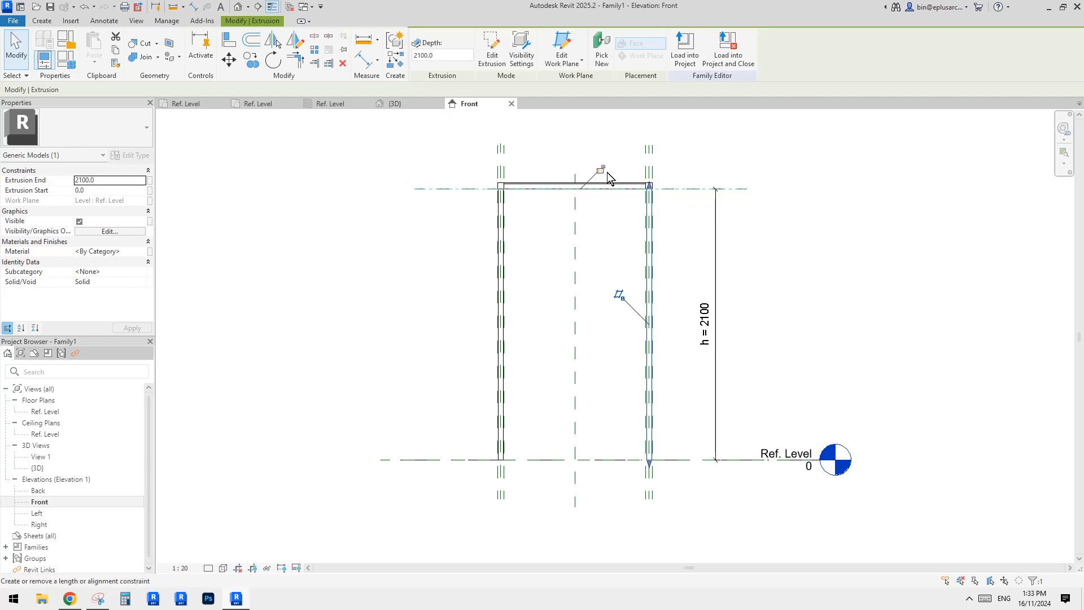
left_click(606, 172)
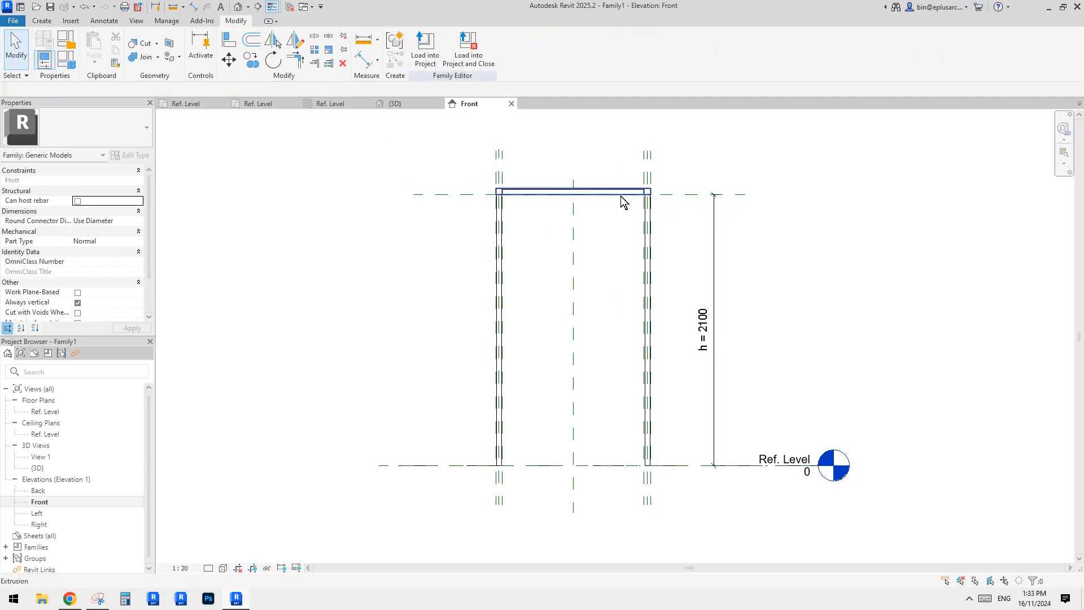
Load the shading family into the generic model family, overwriting the existing version.
left_click(428, 67)
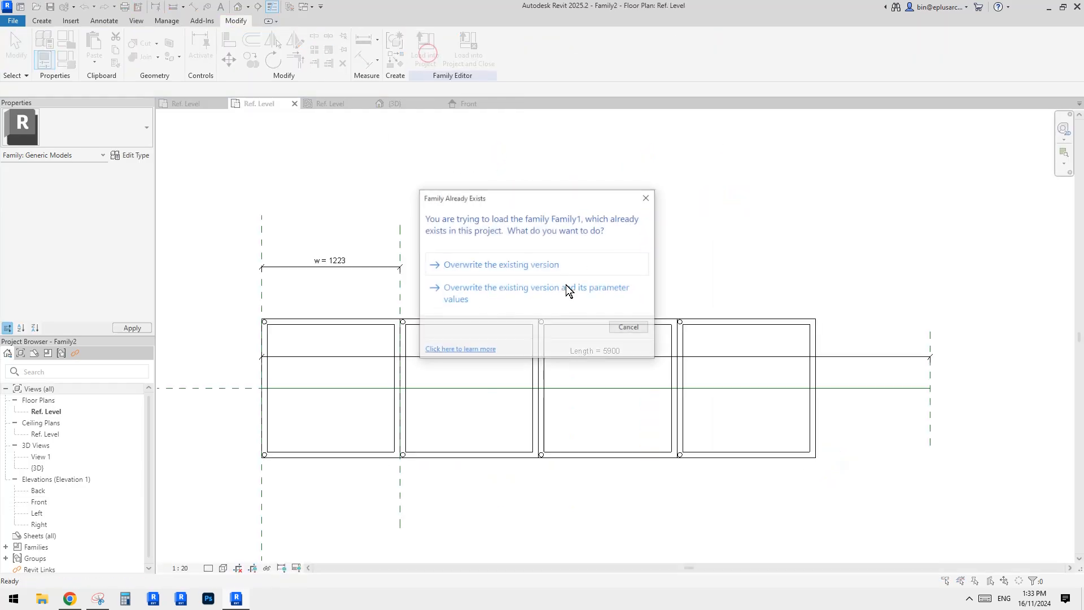
left_click(528, 262)
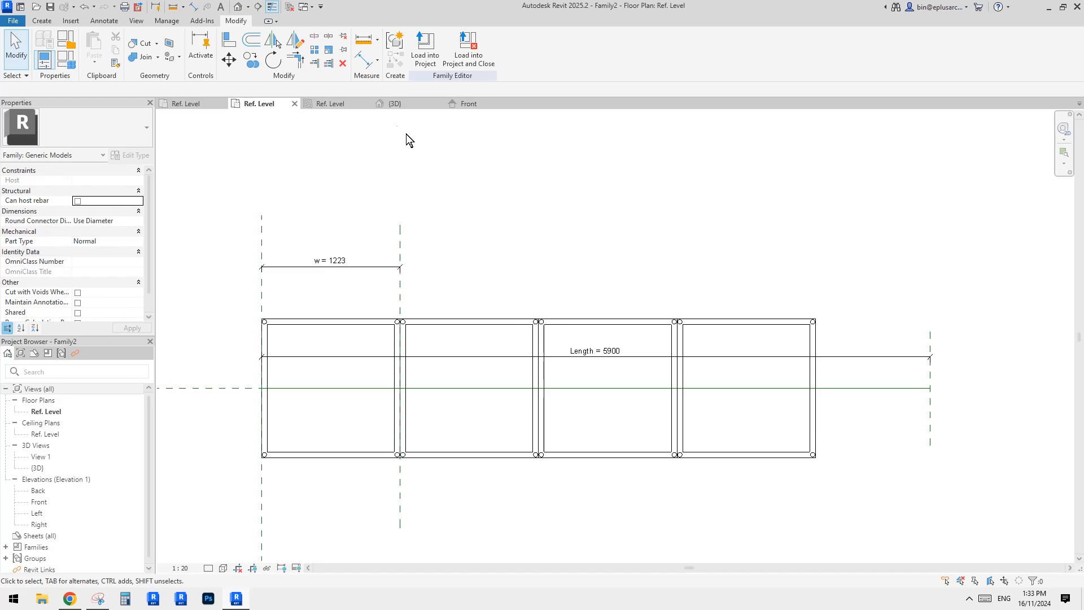
Inspect the updated shading array in the 3D view and close the inactive views.
left_click(238, 6)
middle_click_drag(598, 262, 450, 298, "shift")
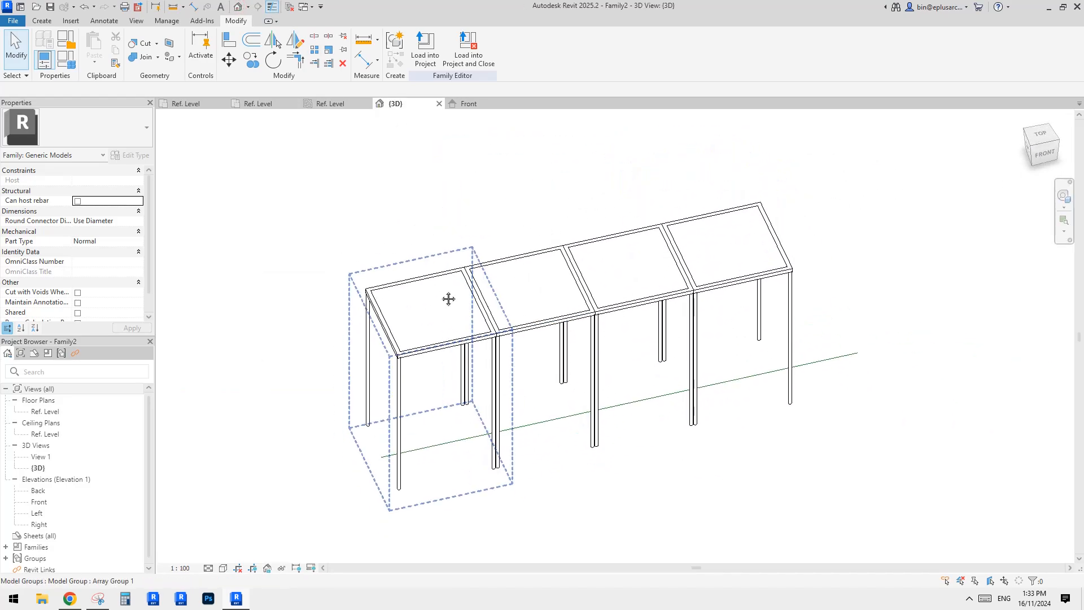
left_click(289, 8)
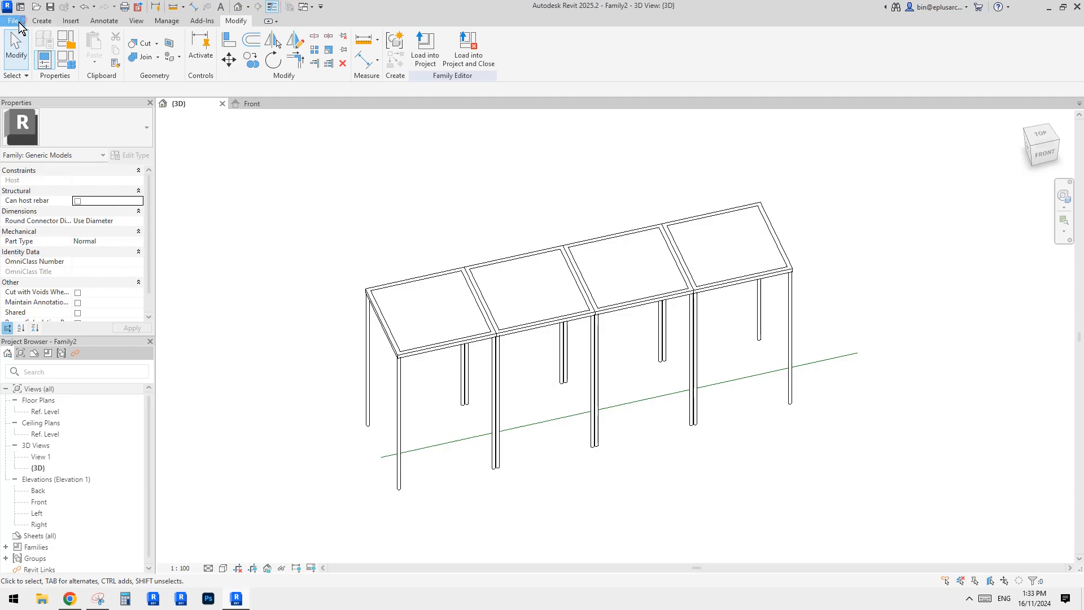
Create a new project from the Architectural Template using the metric system of measurement.
left_click(13, 20)
mouse_move(73, 66)
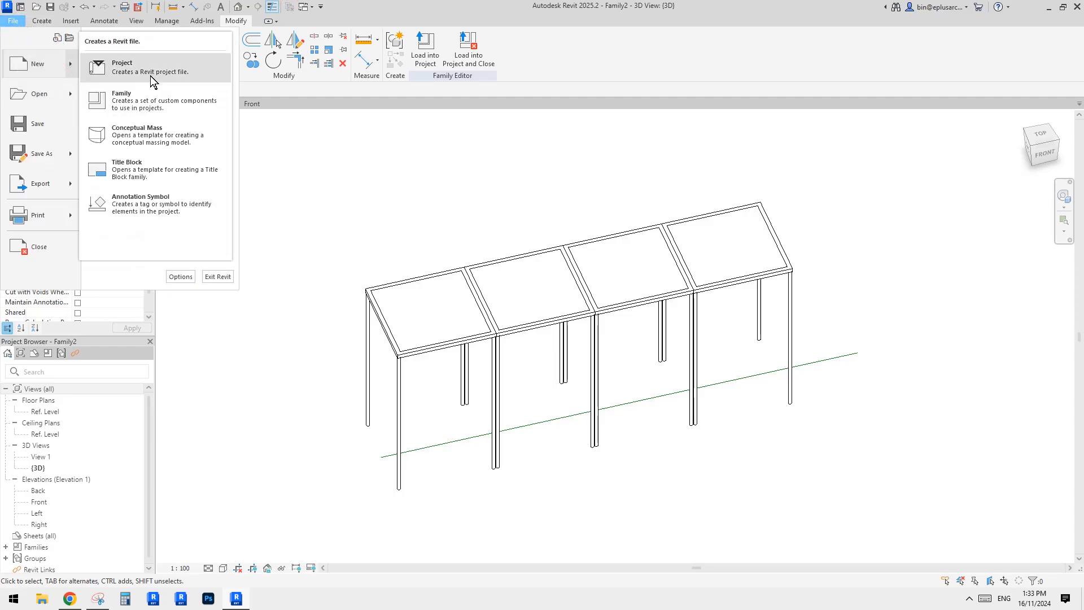
left_click(151, 75)
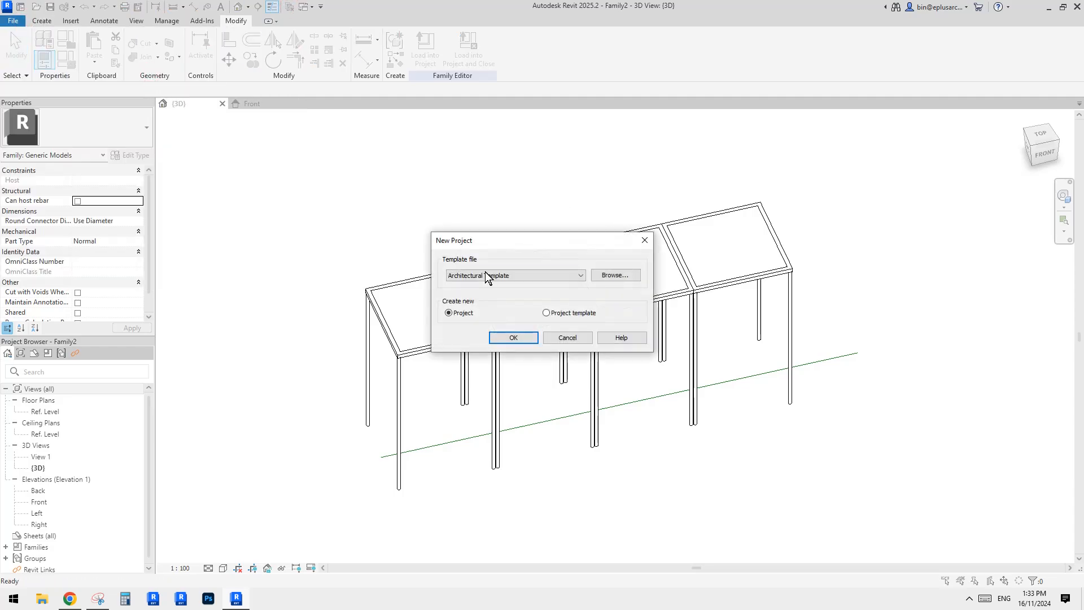
left_click(492, 276)
left_click(460, 287)
left_click(515, 337)
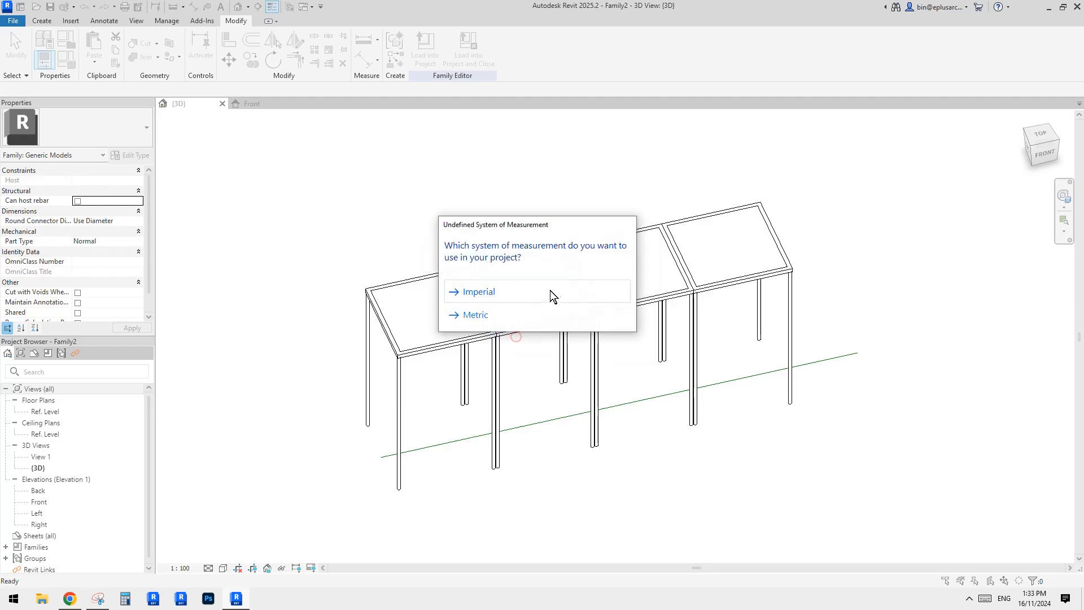
left_click(474, 315)
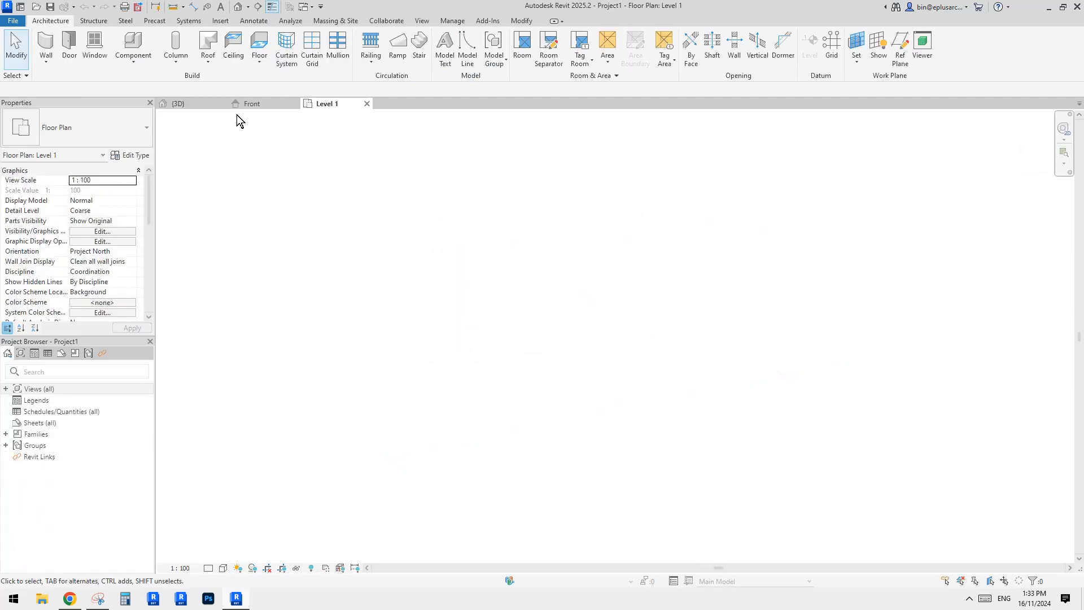
Load the generic model family into Project1.
left_click(425, 51)
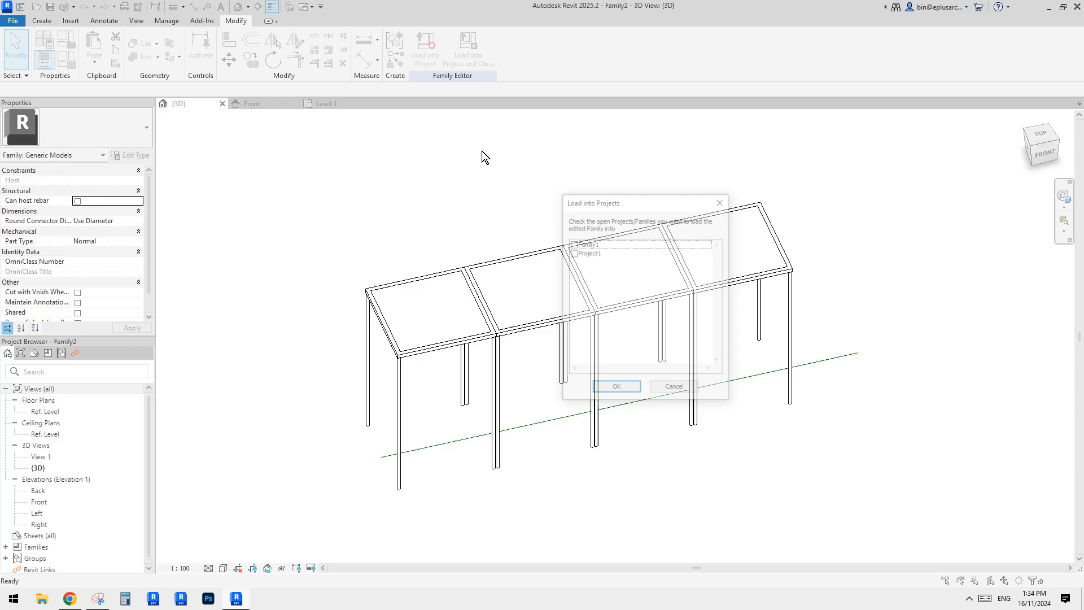
left_click(593, 252)
left_click(616, 389)
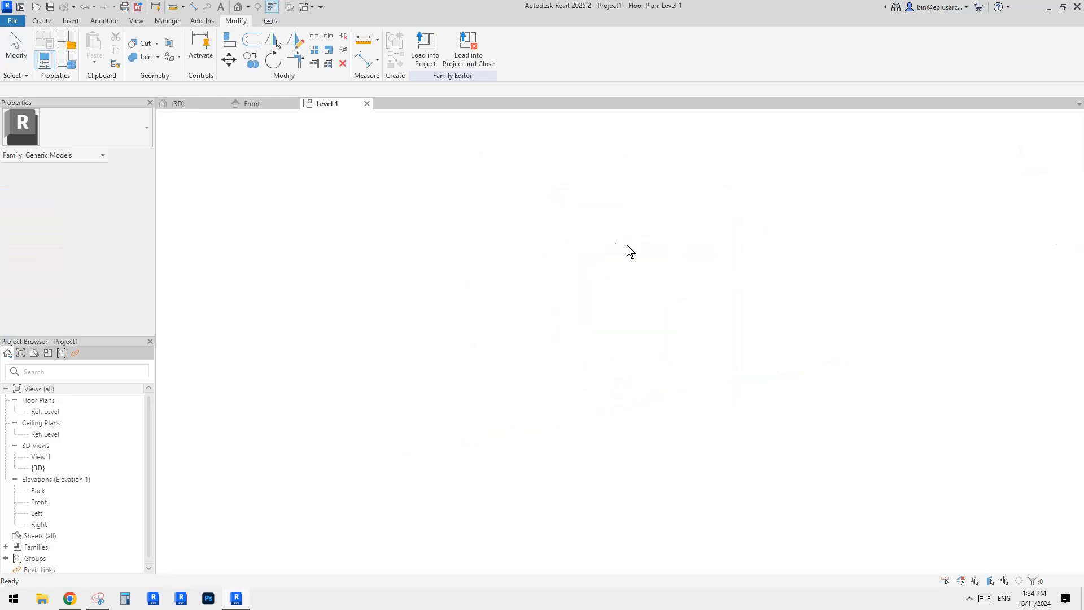
In the project's 3D view, place two shading structures on the level work plane, each about 6800 mm long.
left_click(238, 7)
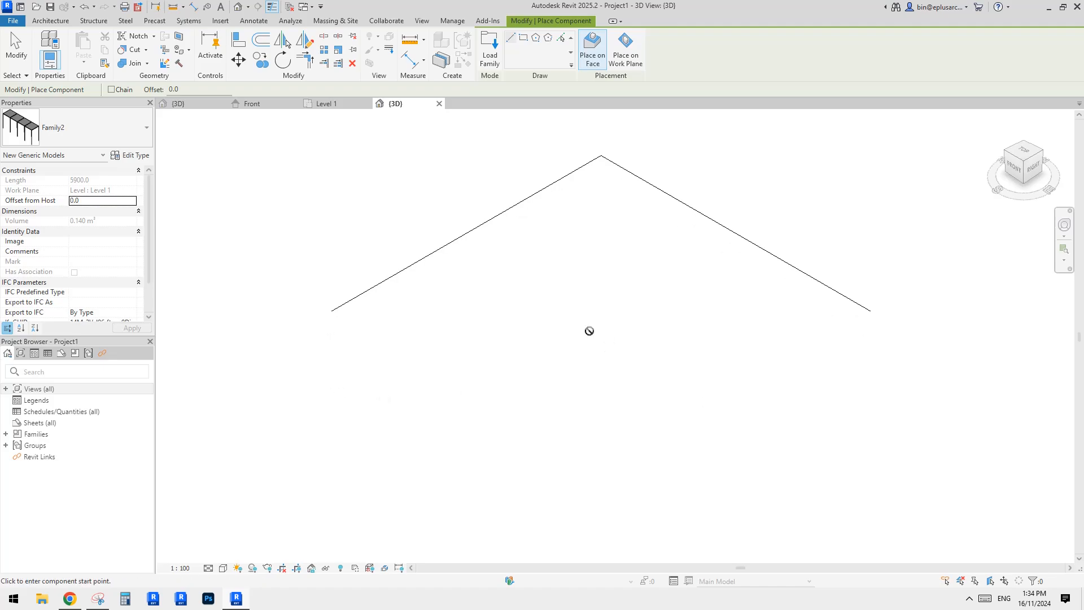
left_click(614, 66)
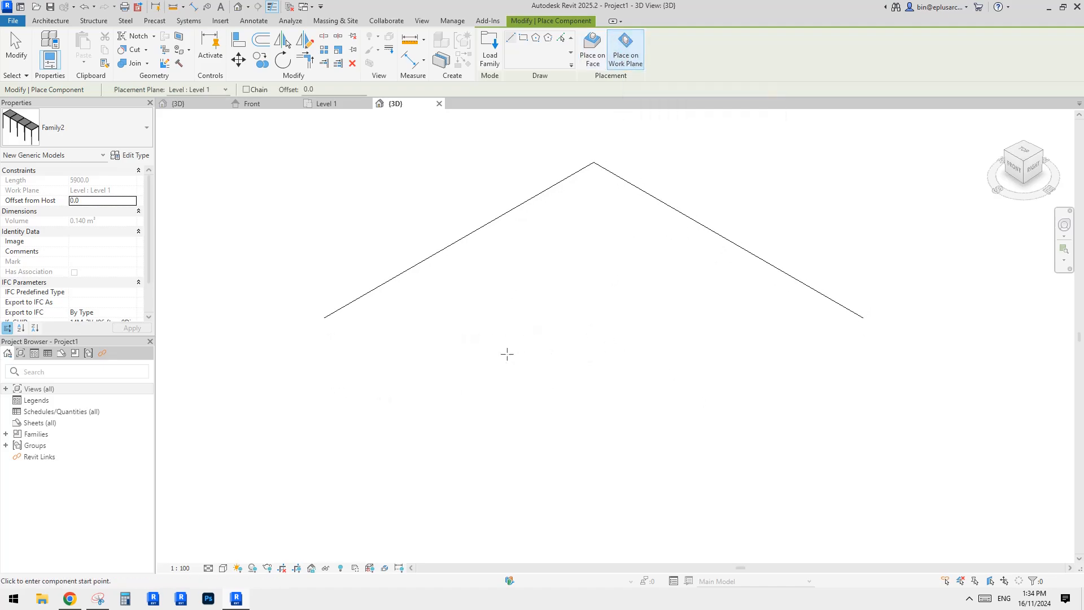
left_click(433, 366)
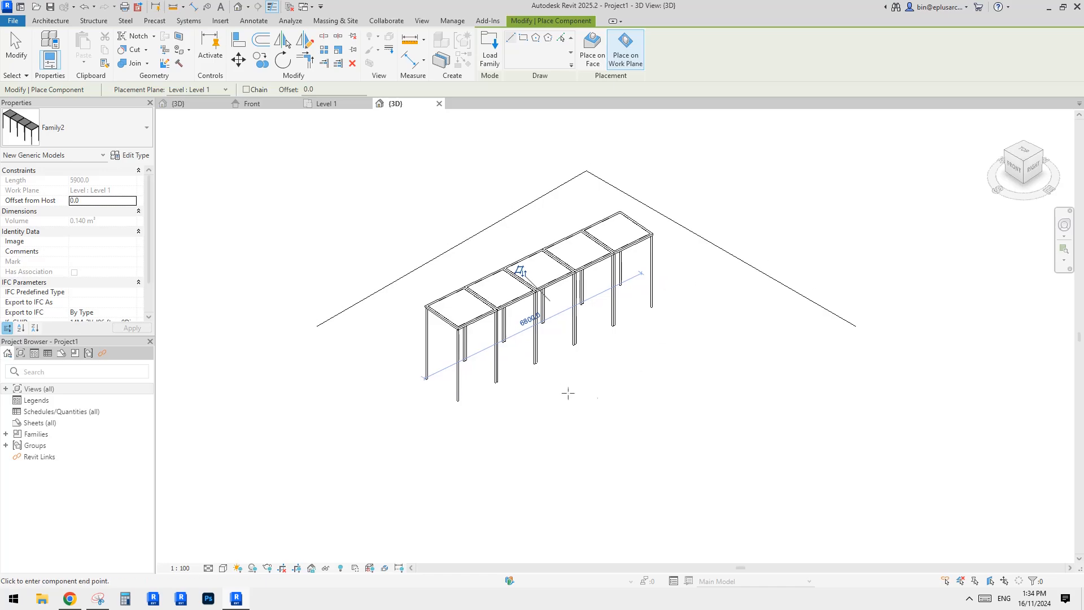
left_click(869, 323)
left_click(544, 450)
left_click(818, 403)
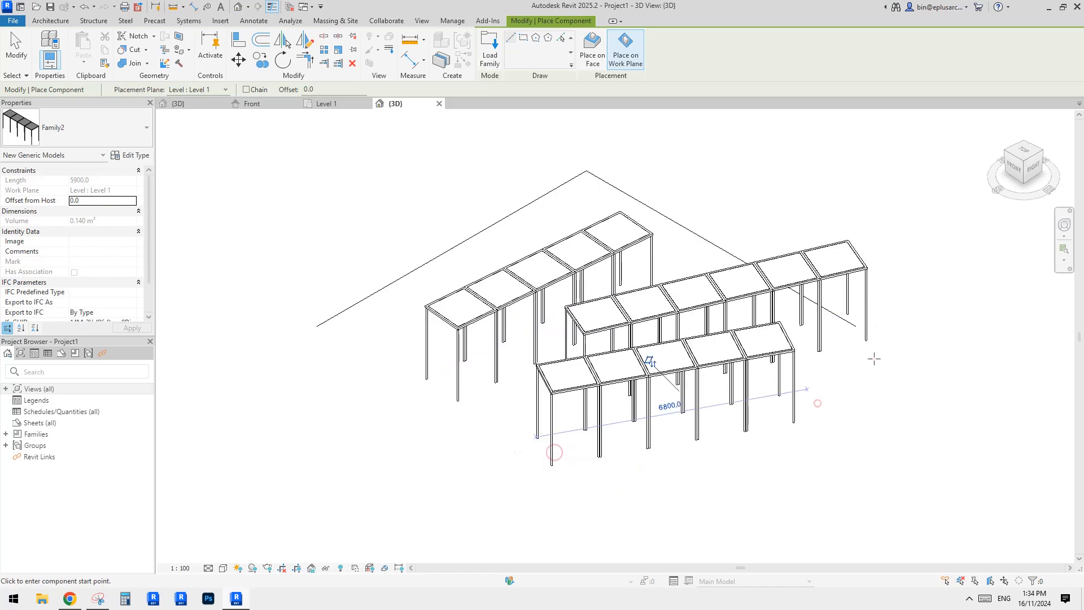
Place another shading structure about 12800 mm long beside the first ones.
middle_click_drag(832, 409, 632, 304)
left_click(537, 384)
left_click(1018, 253)
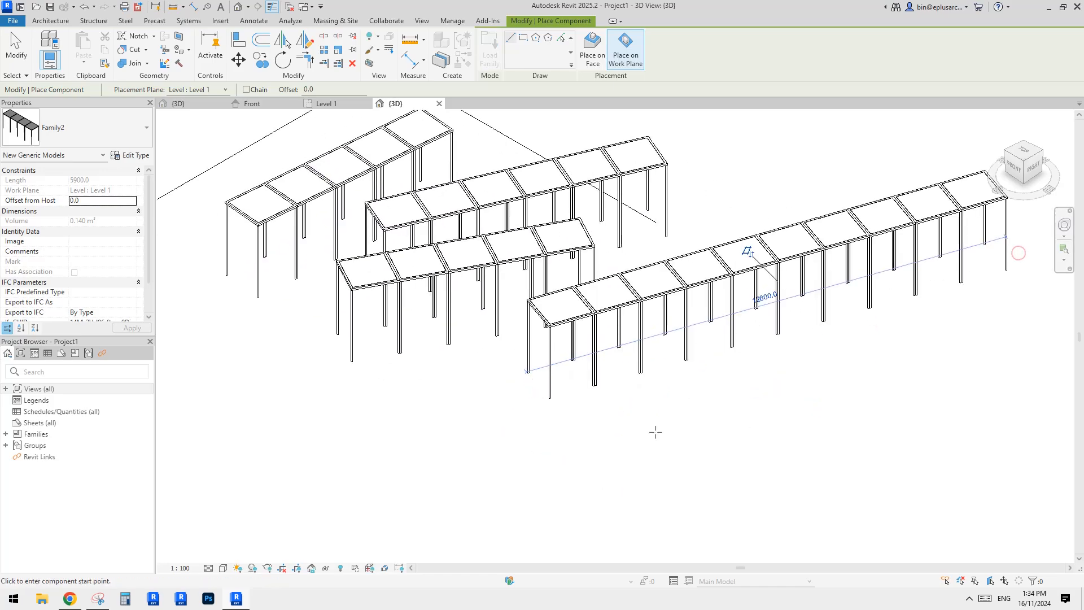
middle_click_drag(441, 498, 488, 433)
left_click(488, 433)
left_click(677, 387)
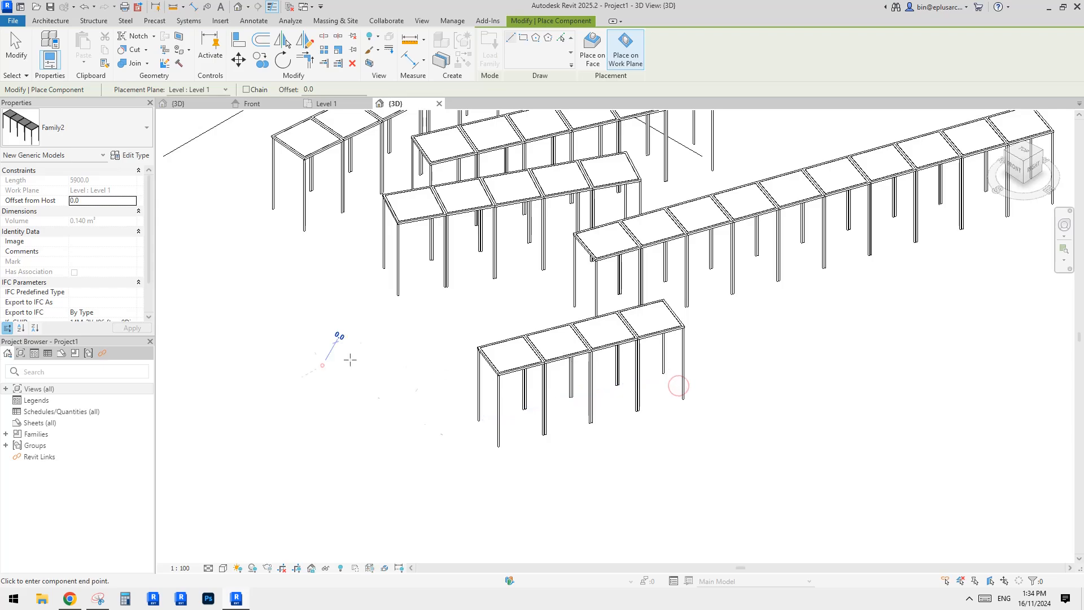
Place several shorter shading structures, about 1200 to 2800 mm long, at different angles on the level.
left_click(409, 337)
left_click(445, 324)
left_click(289, 414)
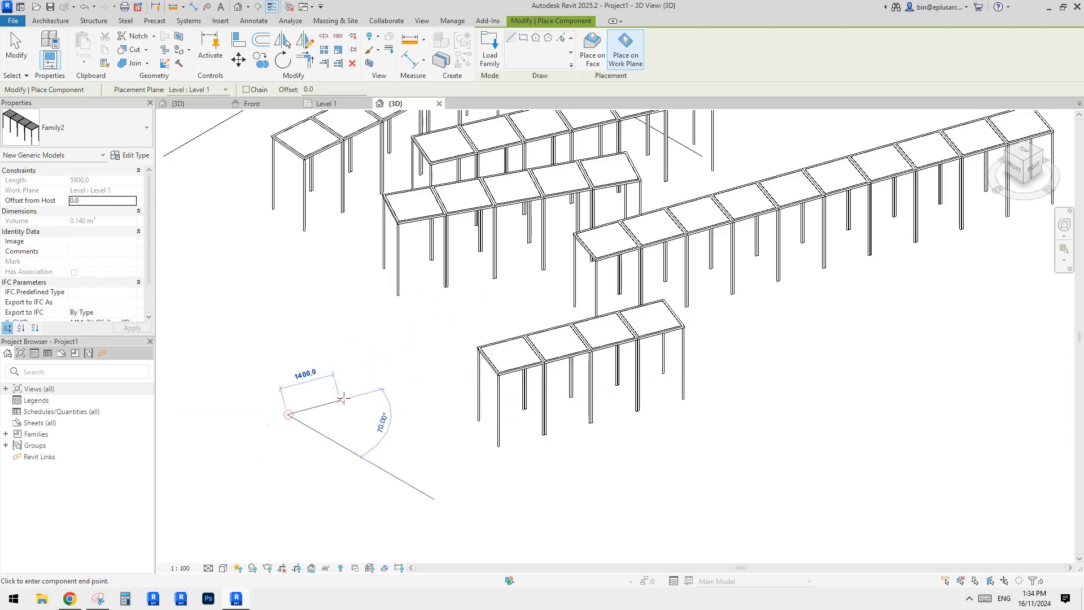
left_click(344, 397)
middle_click_drag(430, 426, 355, 438)
left_click(669, 410)
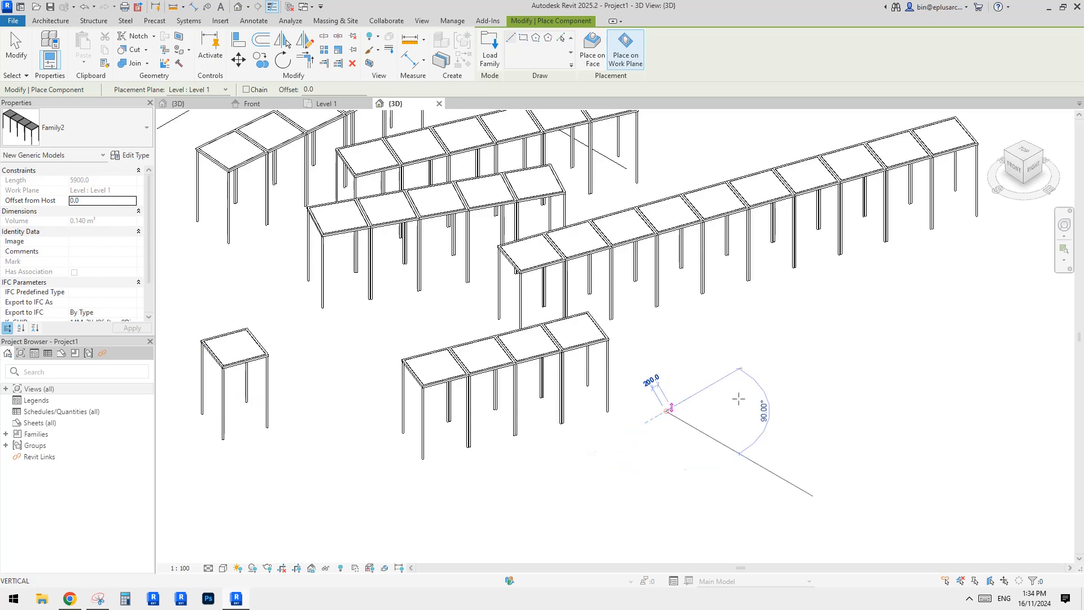
left_click(779, 387)
middle_click_drag(764, 418, 756, 358)
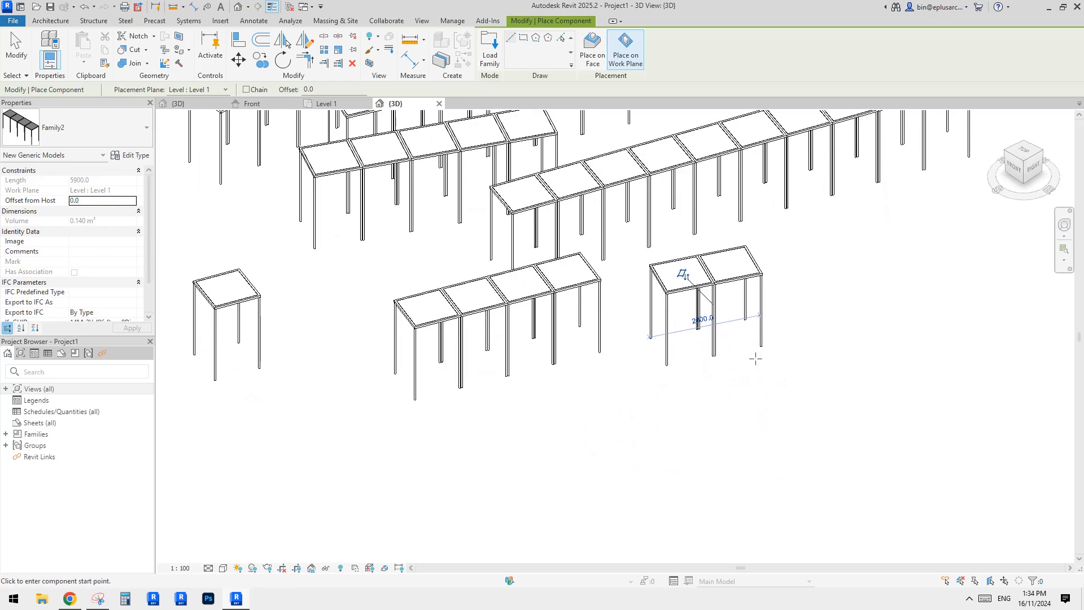
left_click(530, 429)
left_click(576, 410)
middle_click_drag(564, 448, 562, 446)
left_click(629, 473)
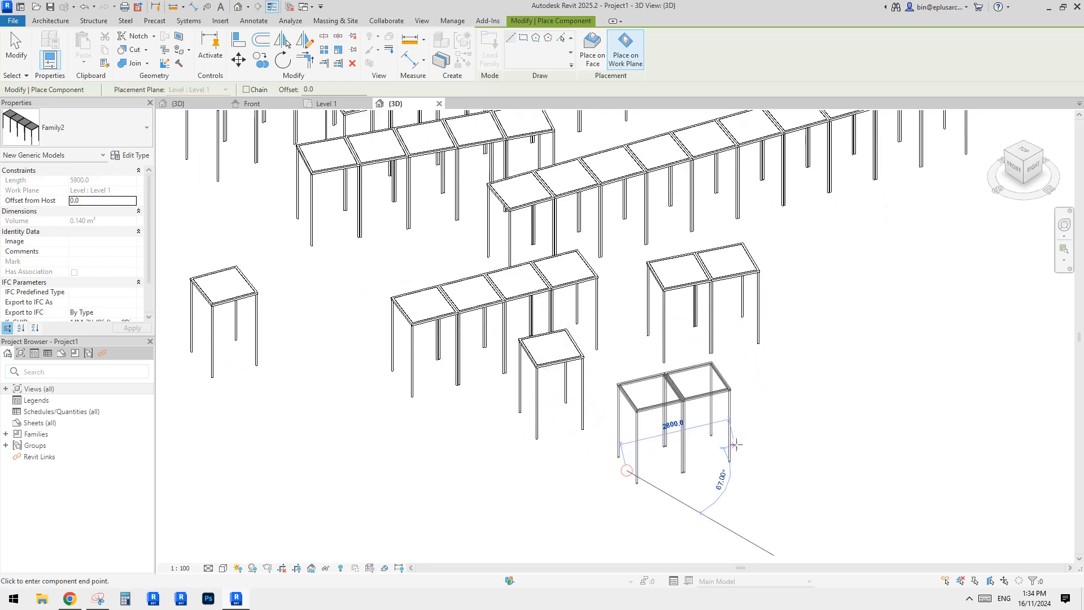
left_click(735, 445)
middle_click_drag(743, 438, 758, 438)
Place further shading structures about 1800, 2000 and 3200 mm long, then exit the placement command.
left_click(349, 467)
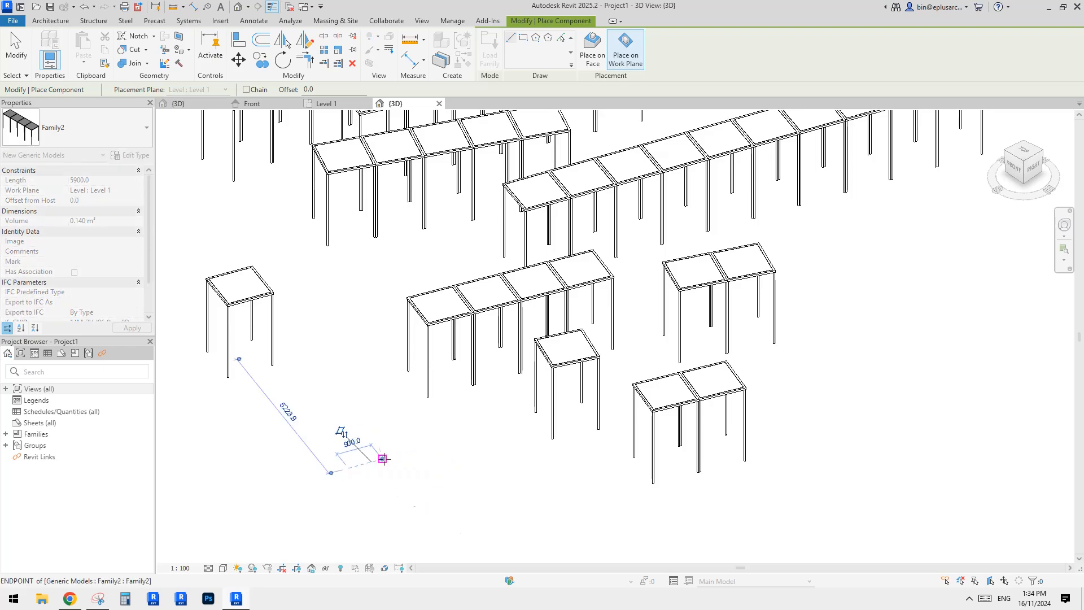
middle_click_drag(359, 450, 364, 447)
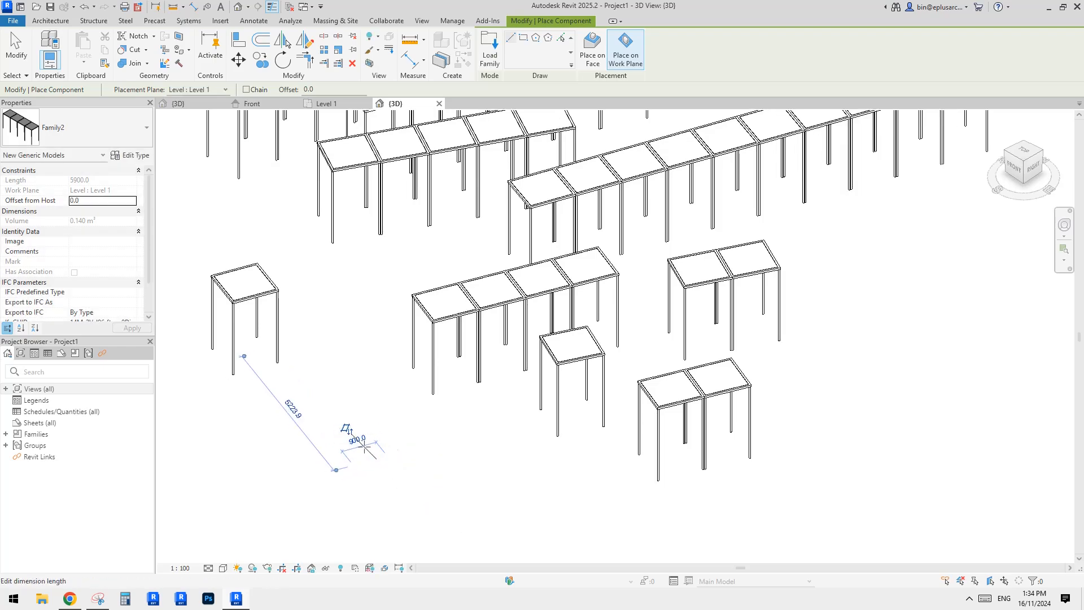
left_click(407, 472)
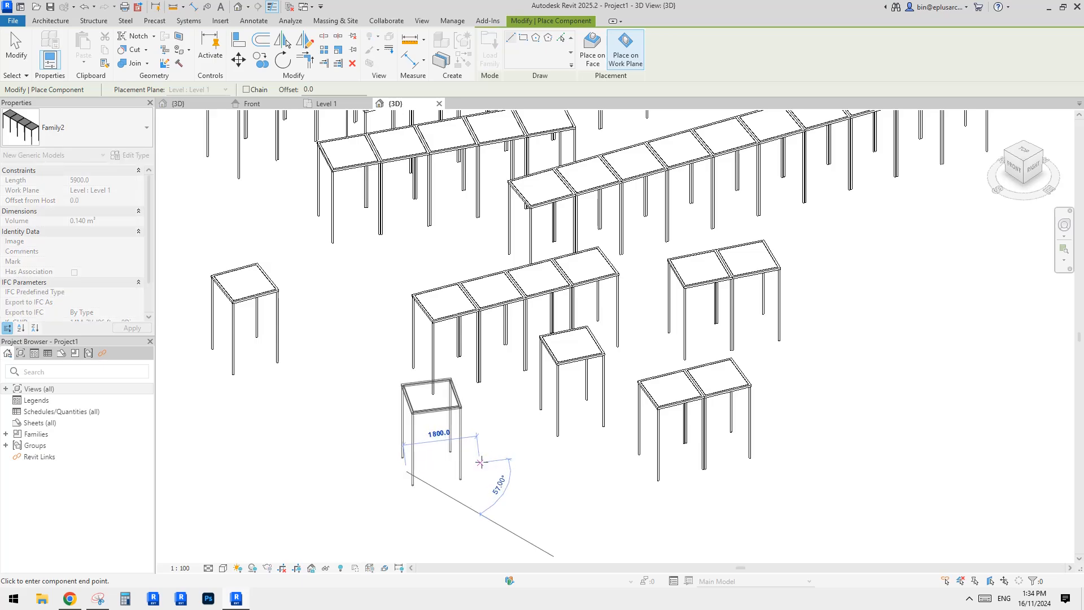
left_click(480, 463)
middle_click_drag(486, 442, 464, 433)
left_click(474, 482)
left_click(557, 471)
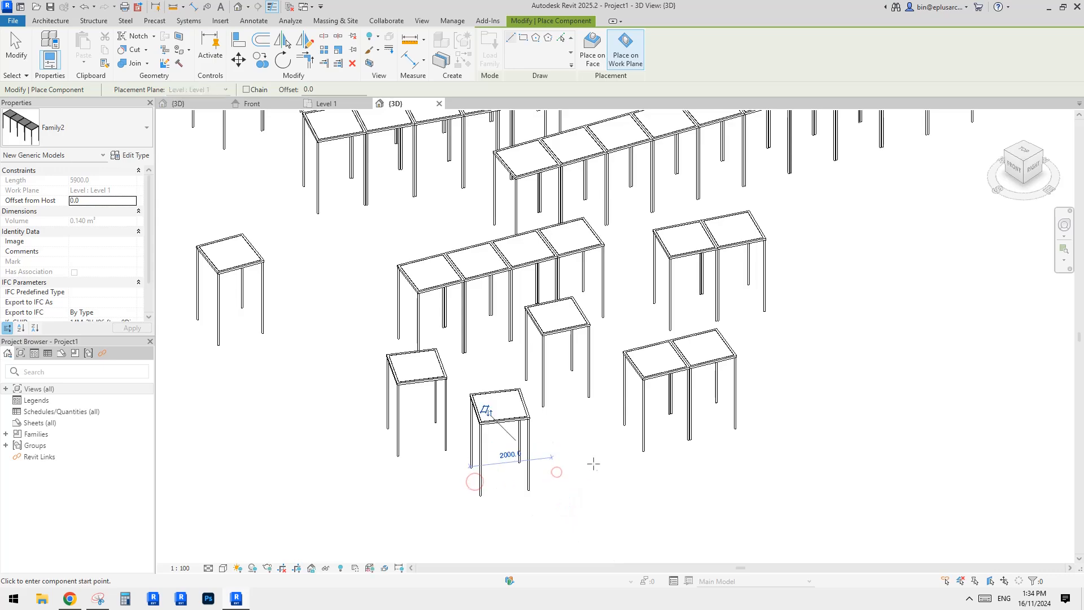
left_click(772, 480)
middle_click_drag(772, 480, 685, 495)
left_click(719, 398)
left_click(845, 342)
middle_click_drag(715, 377, 711, 385)
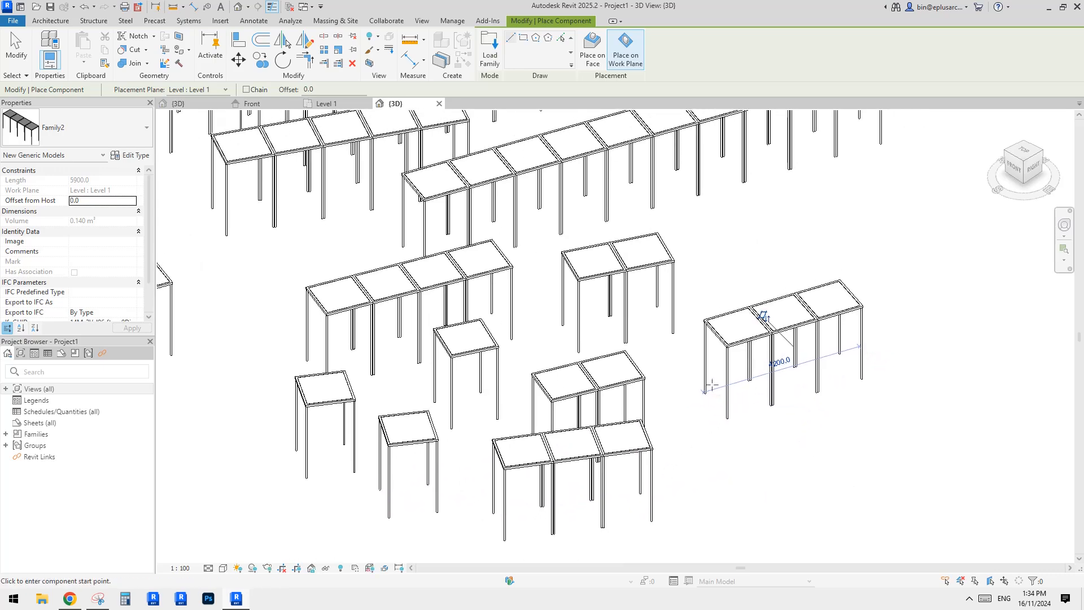
middle_click_drag(781, 369, 671, 432)
key("Escape")
key("Escape")
Orbit around the placed shading structures in 3D and switch back to the generic model family's view.
scroll(666, 421, "down", 2)
scroll(581, 351, "up", 3)
middle_click_drag(581, 351, 602, 380)
scroll(511, 254, "down", 1)
middle_click_drag(514, 309, 555, 303)
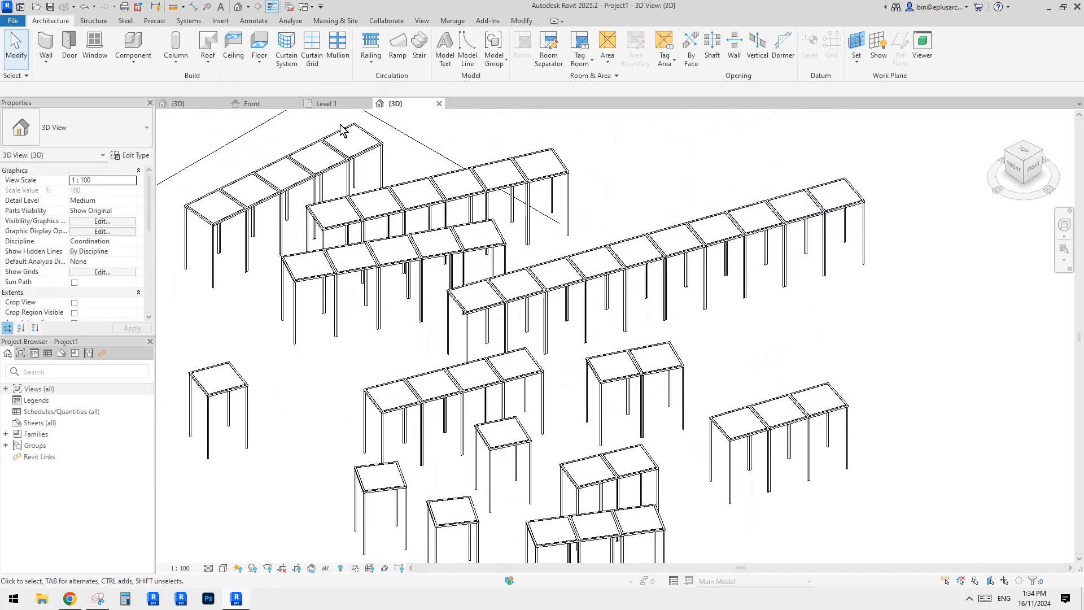
left_click(198, 106)
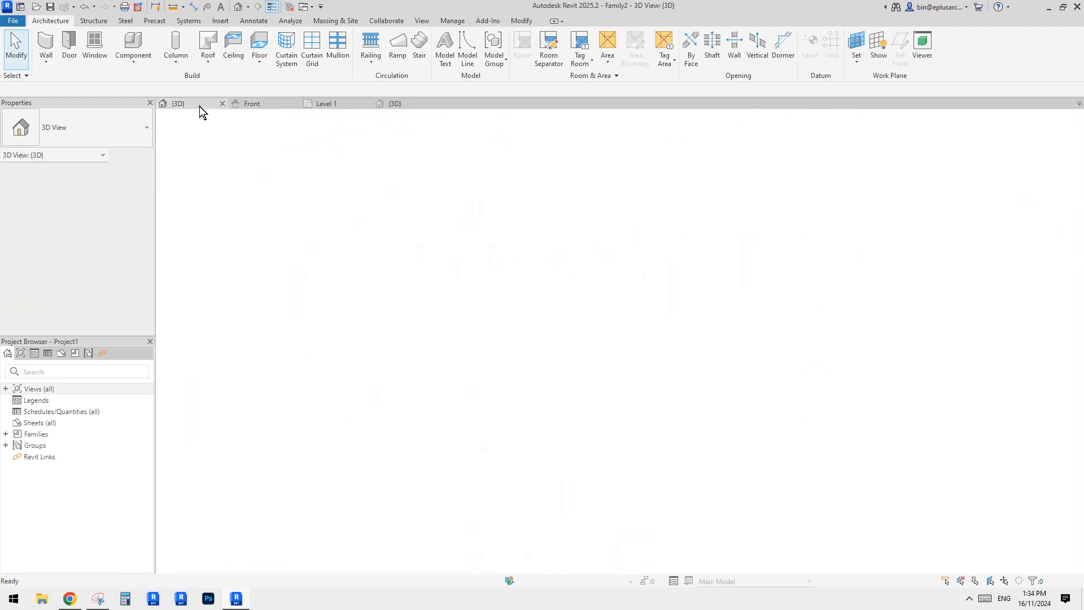
Select a single shading structure in the project 3D view and set its type's w parameter to 200.
left_click(386, 105)
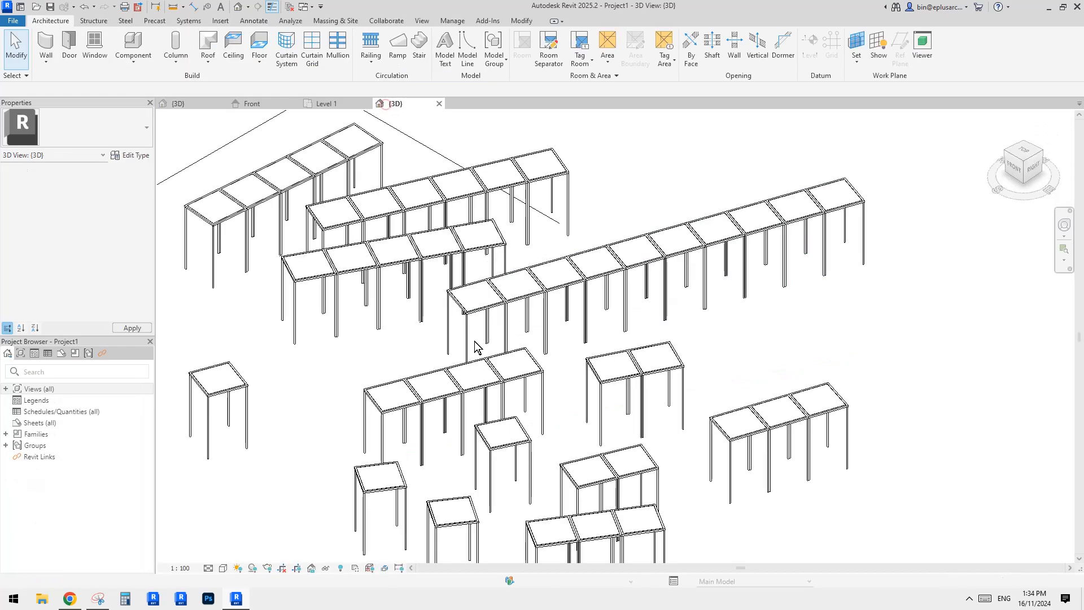
left_click(229, 381)
middle_click_drag(274, 399, 451, 379)
scroll(104, 184, "down", 3)
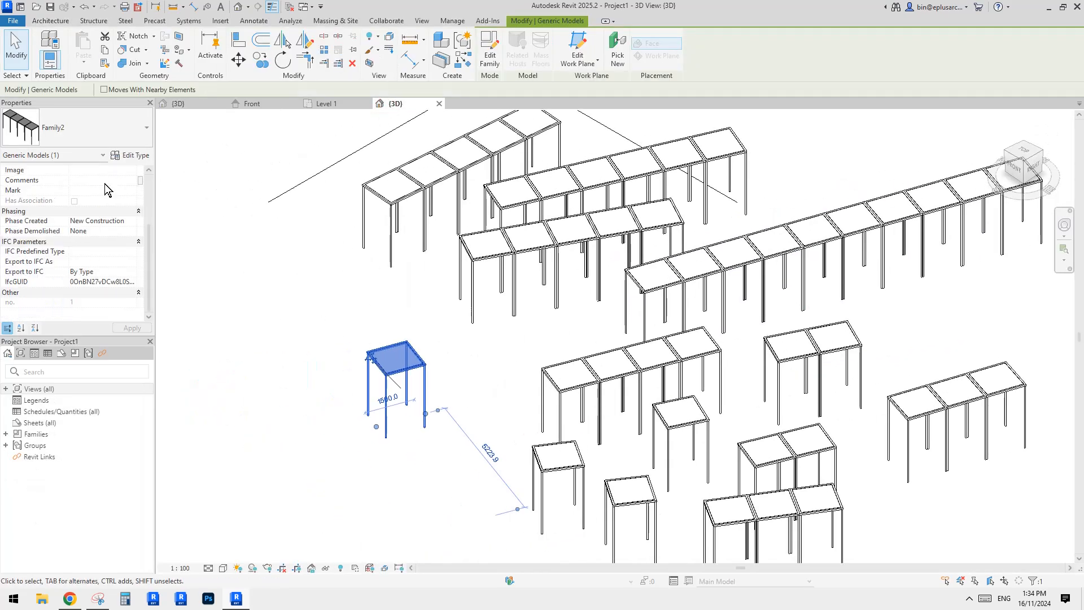
left_click(134, 157)
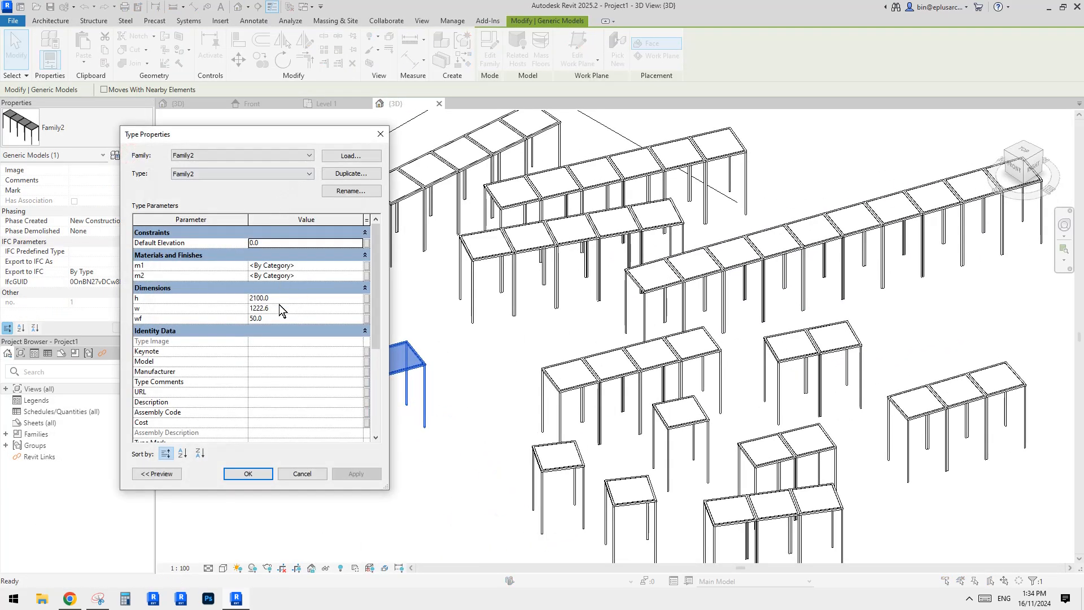
left_click_drag(272, 131, 224, 127)
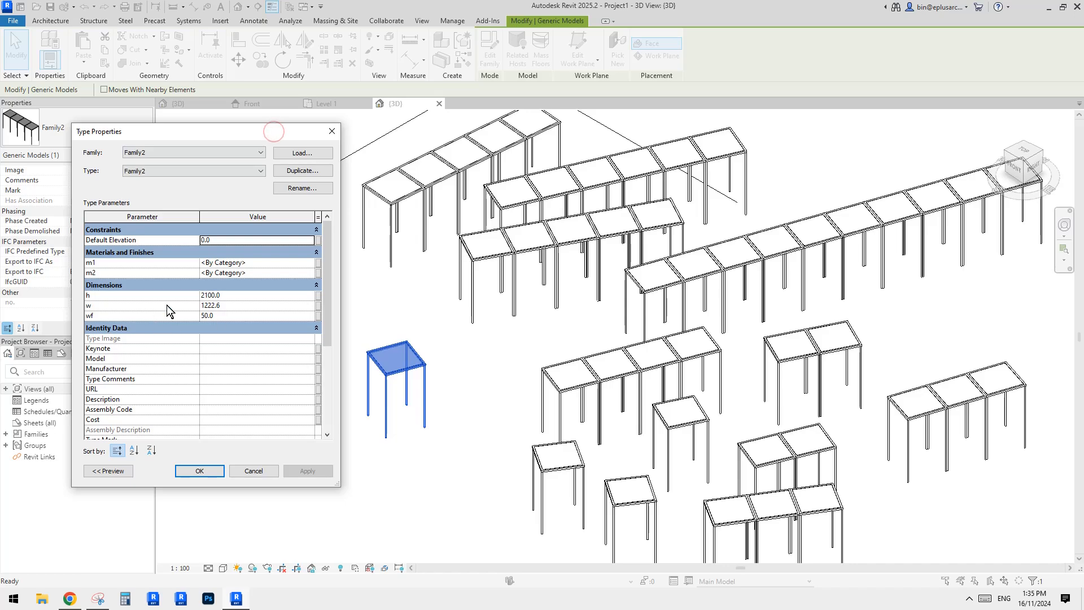
left_click(245, 306)
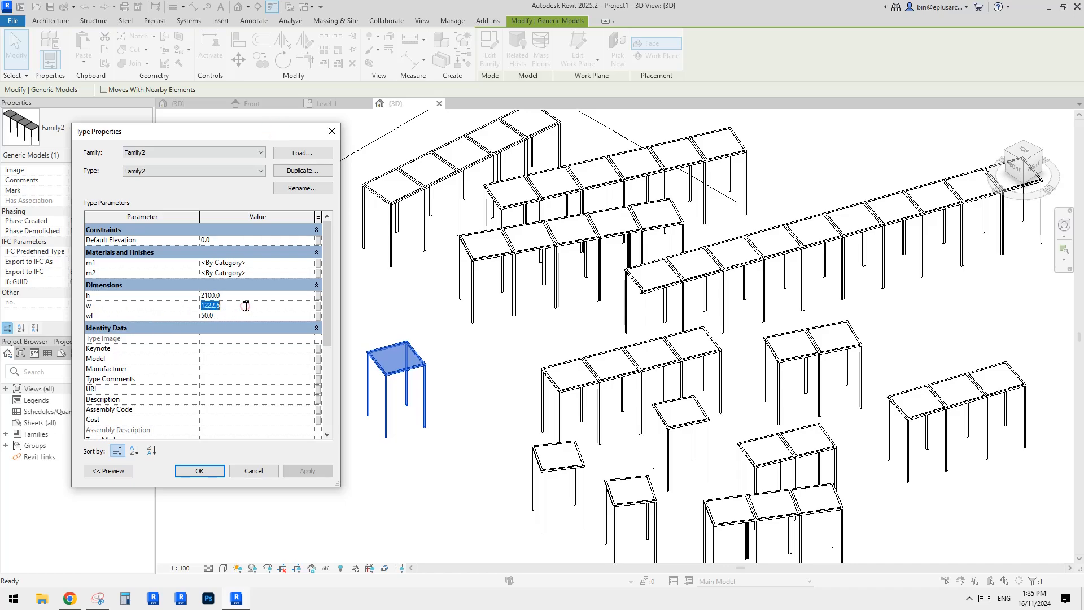
type("200")
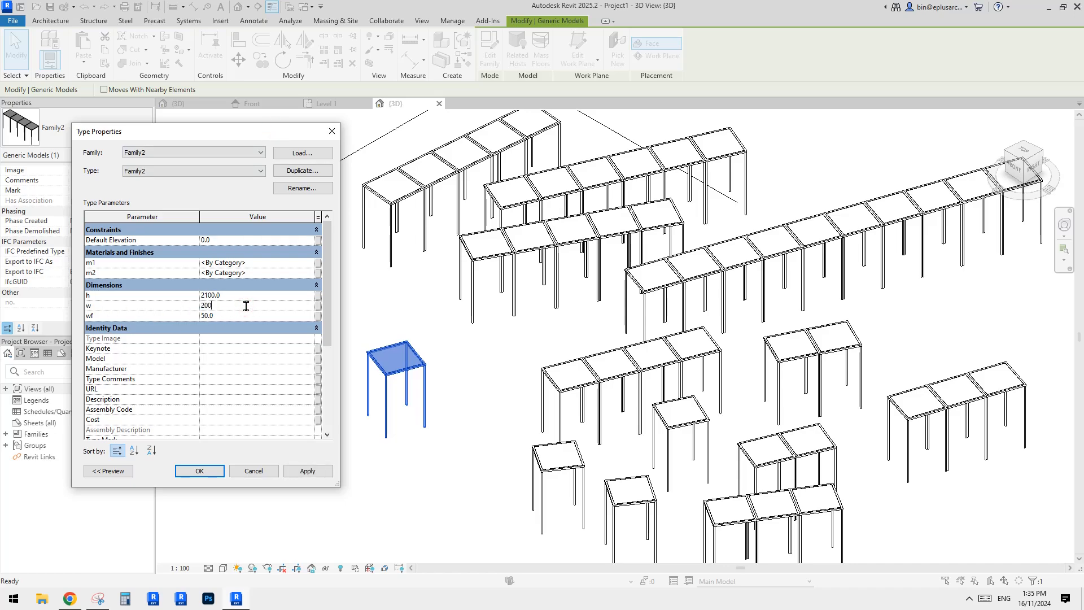
left_click(318, 472)
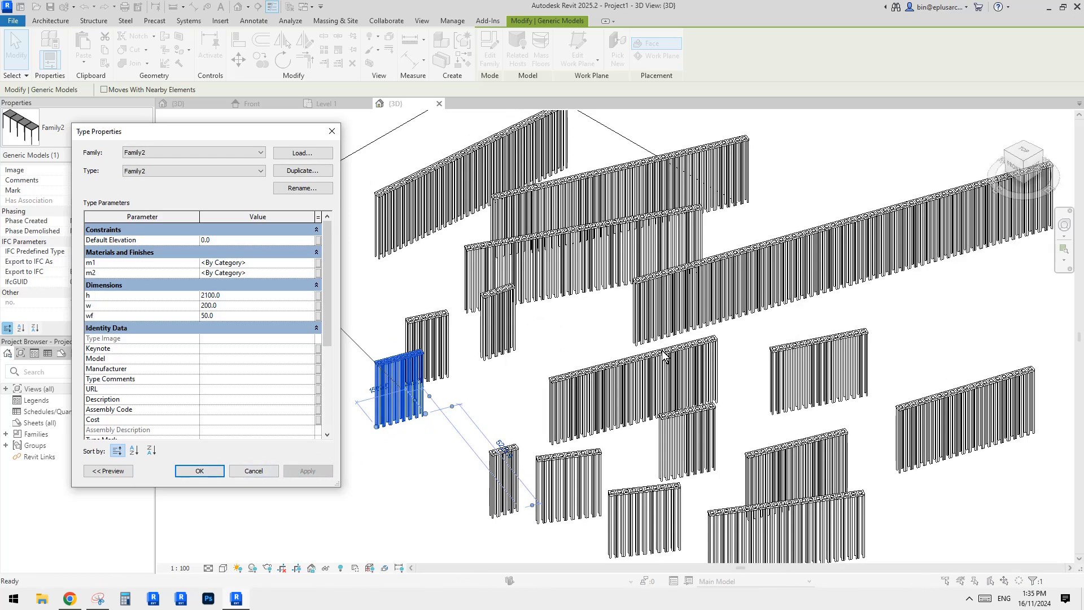
left_click(267, 467)
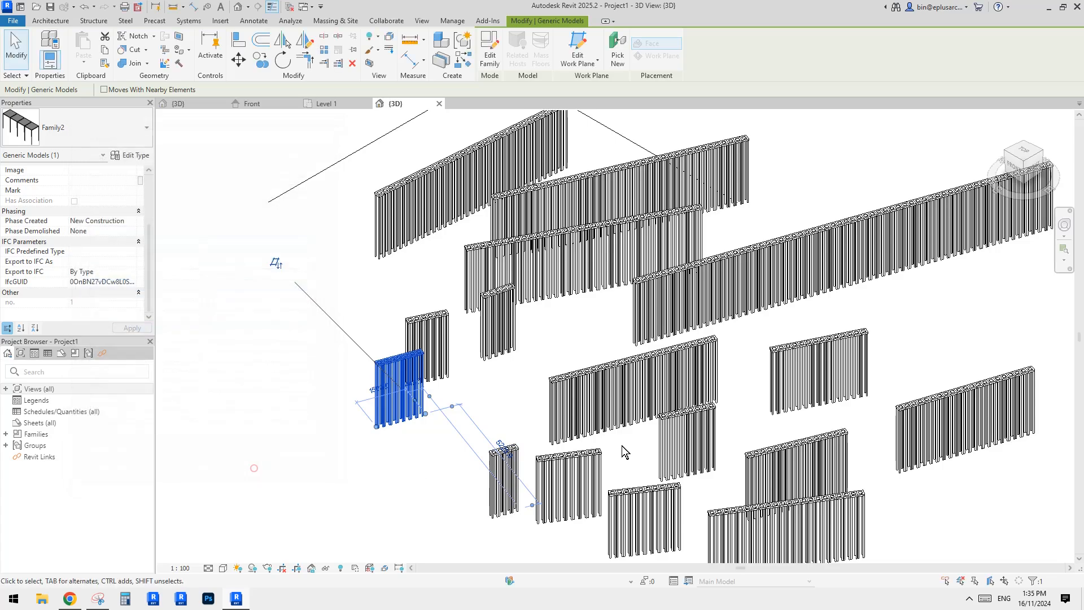
Review the placed shading structures in 3D and compare them with the reference photos in the Reddit post.
scroll(621, 445, "up", 3)
key("Escape")
scroll(580, 318, "down", 2)
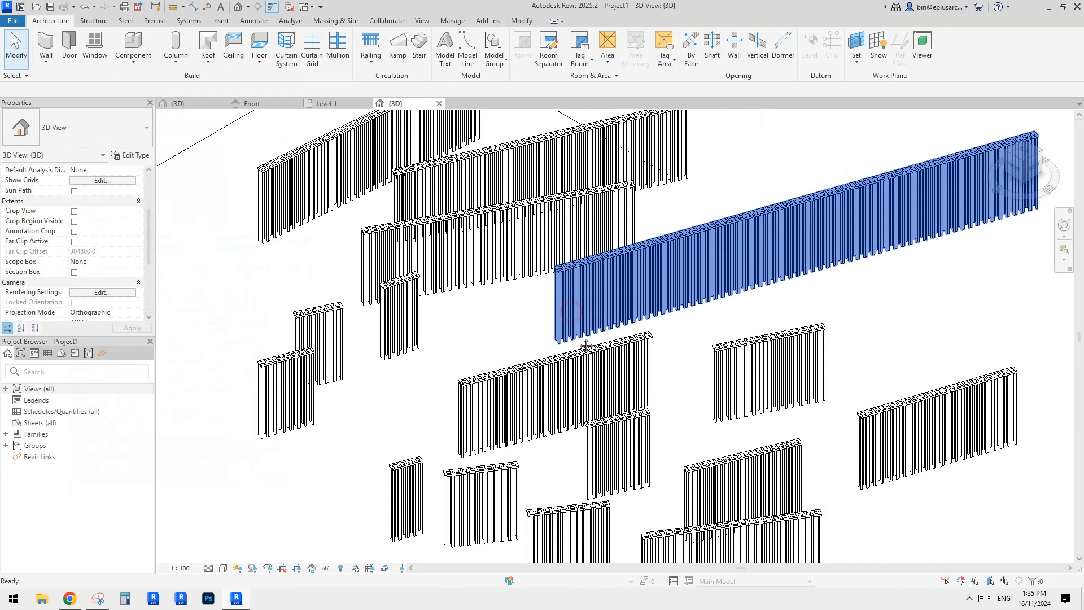
scroll(579, 341, "down", 2)
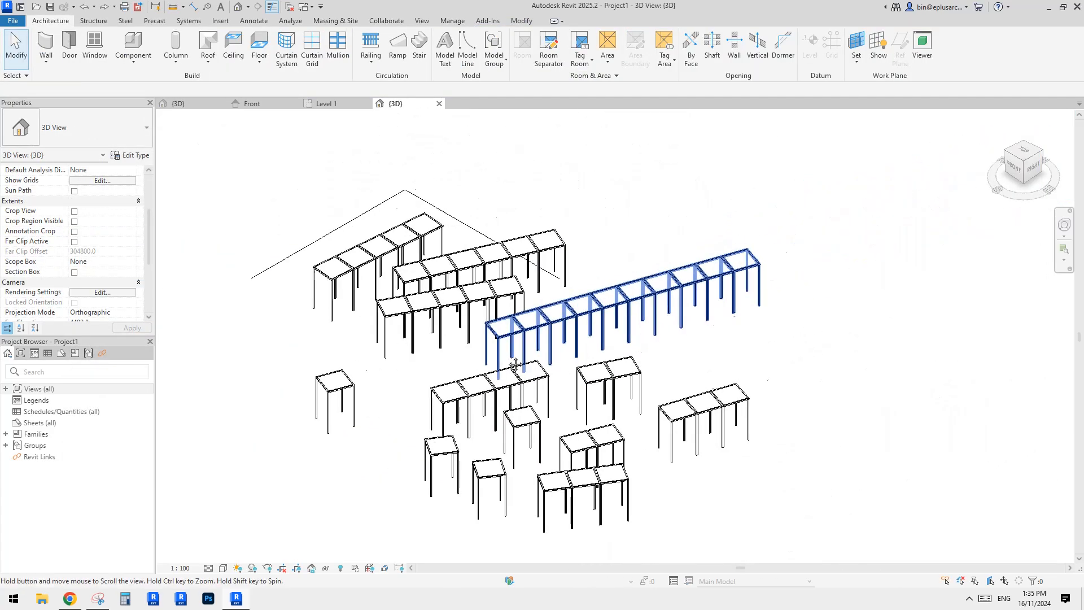
middle_click_drag(578, 341, 425, 397)
left_click(70, 598)
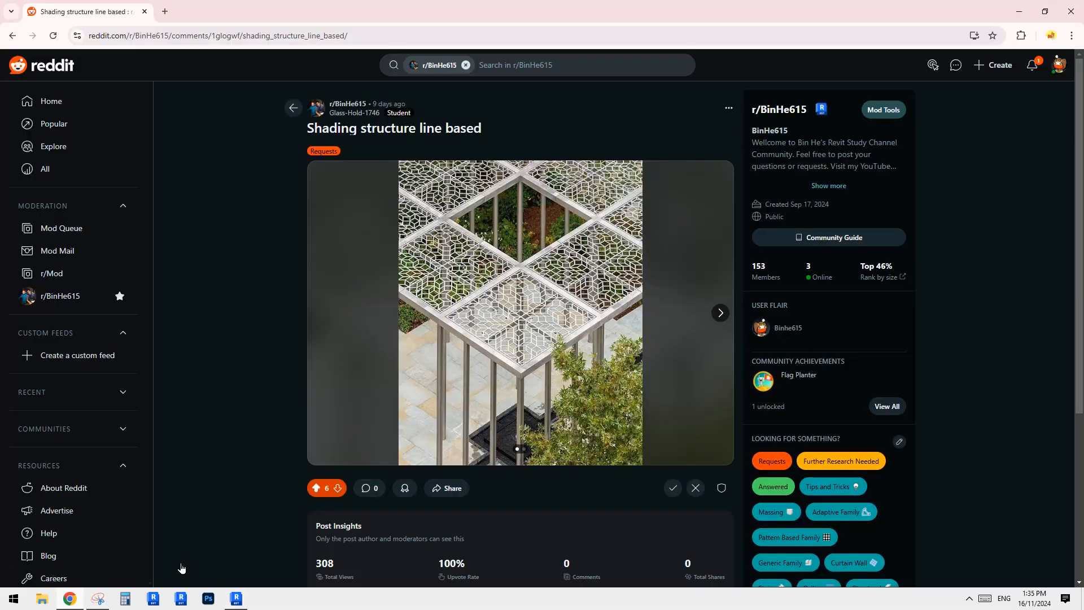
left_click(720, 313)
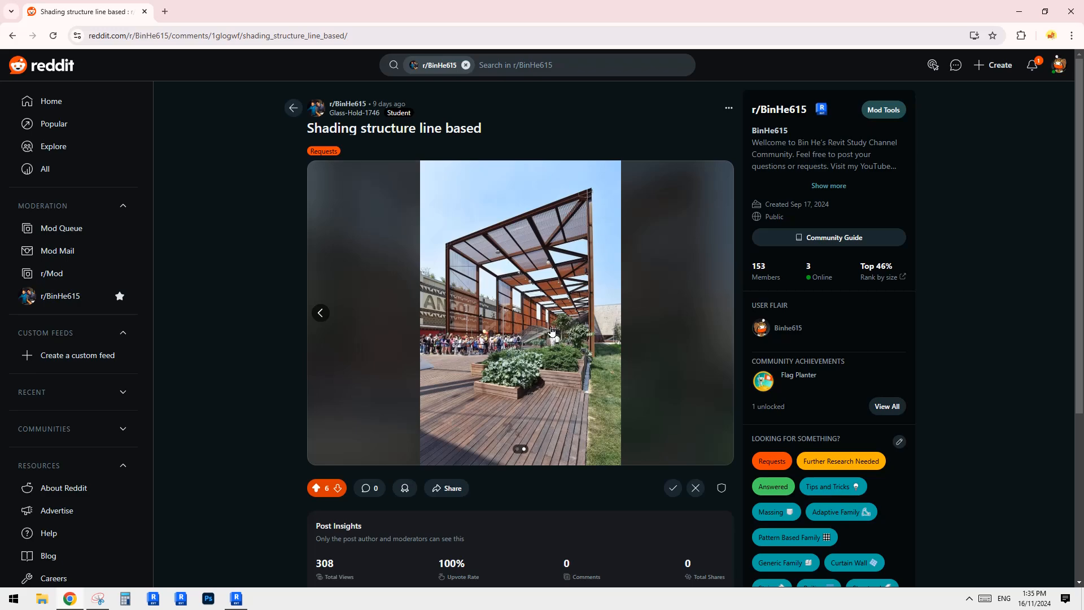
left_click(239, 603)
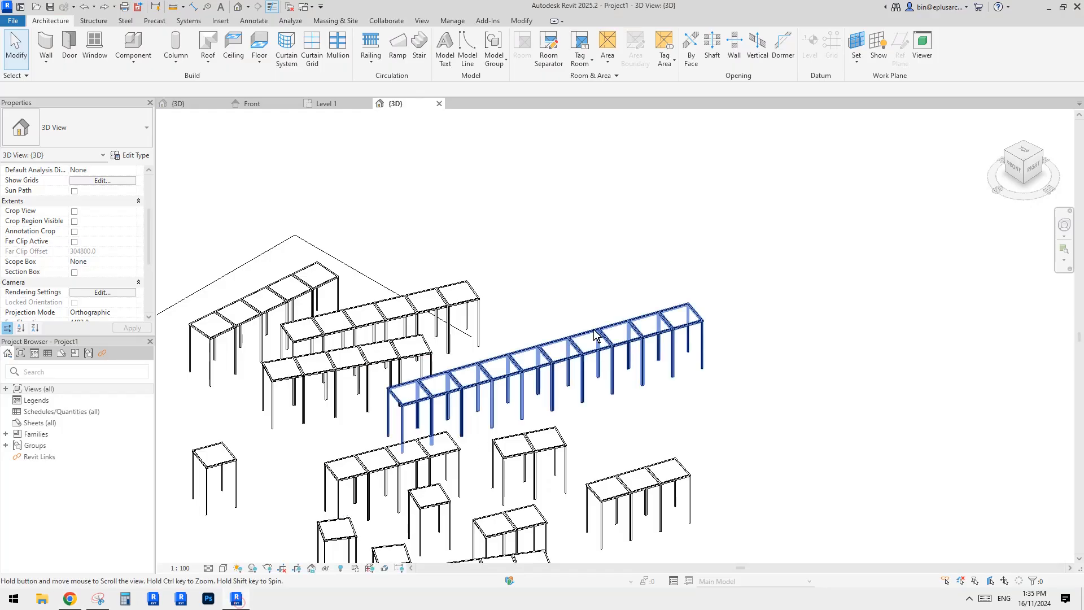
scroll(593, 339, "down", 2)
middle_click_drag(563, 300, 515, 350, "shift")
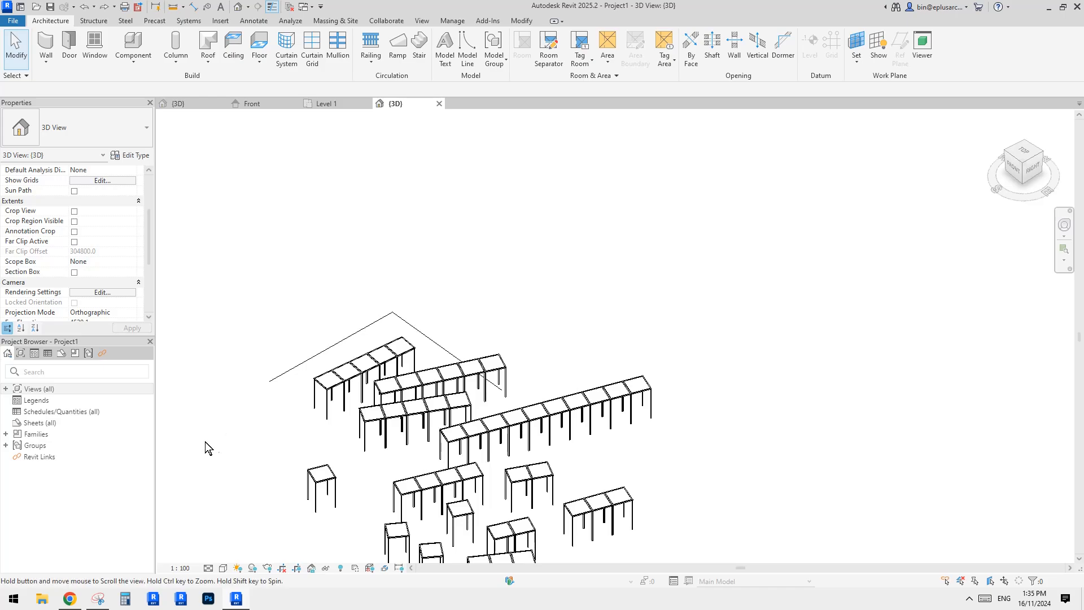
left_click(82, 600)
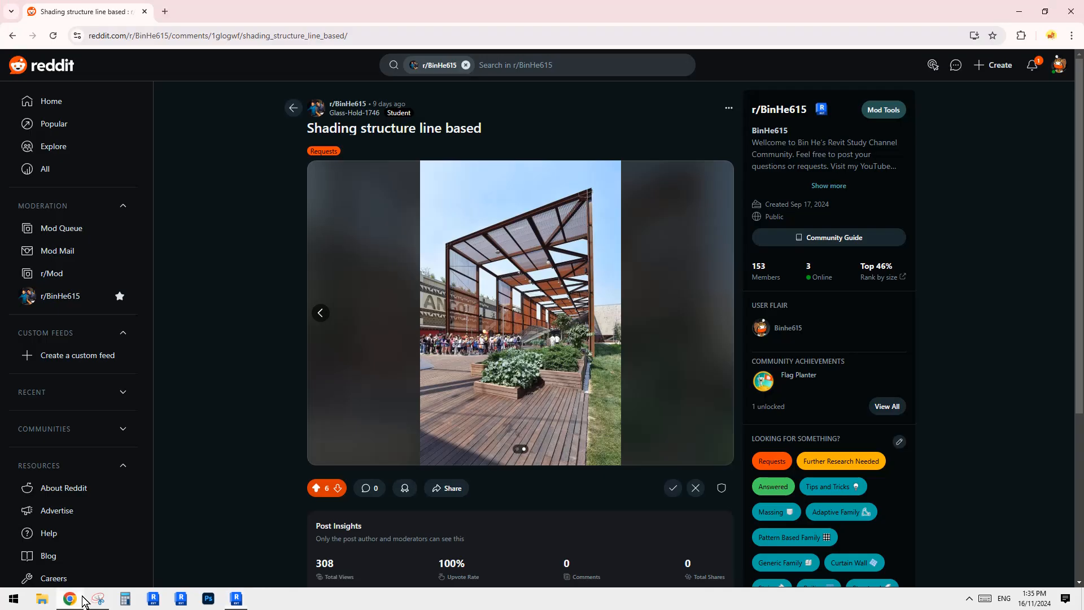
left_click(236, 598)
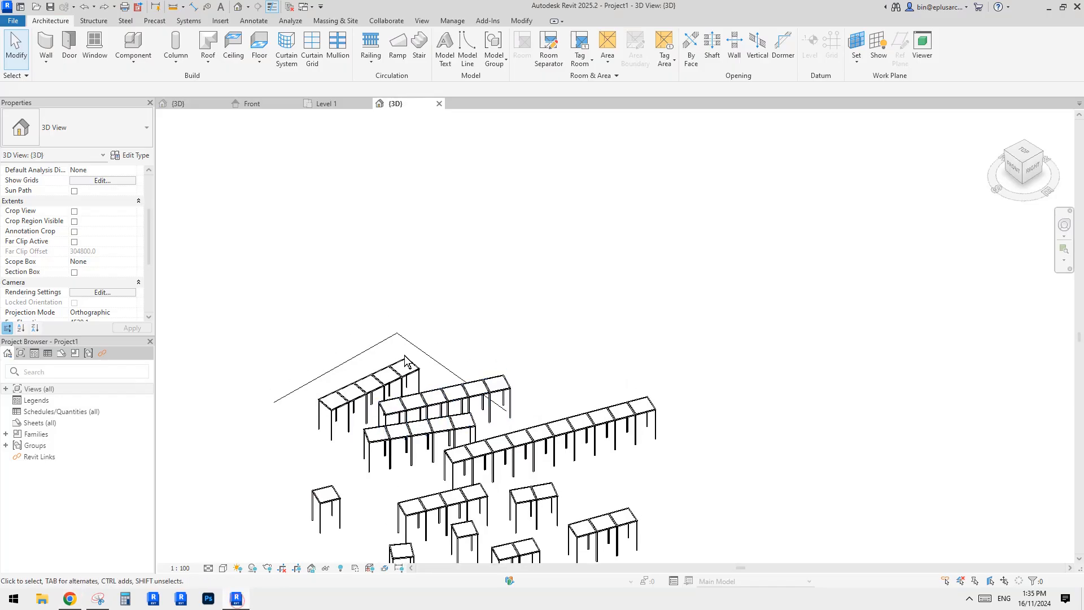
Open the Level 1 floor plan and draw a vertical grid line.
left_click(5, 388)
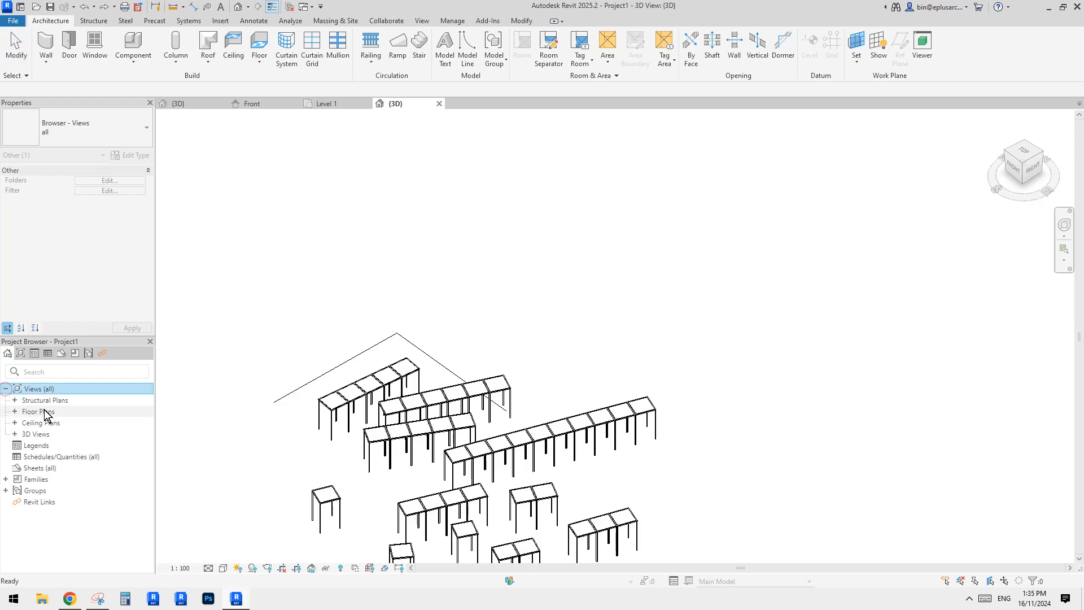
left_click(43, 411)
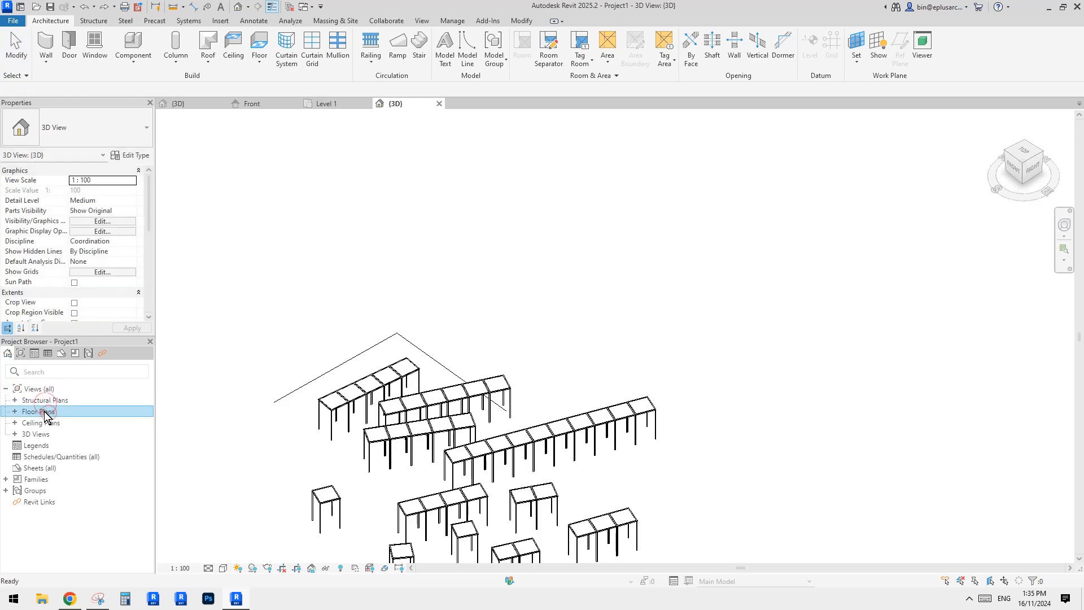
double_click(45, 410)
left_click(83, 422)
double_click(87, 423)
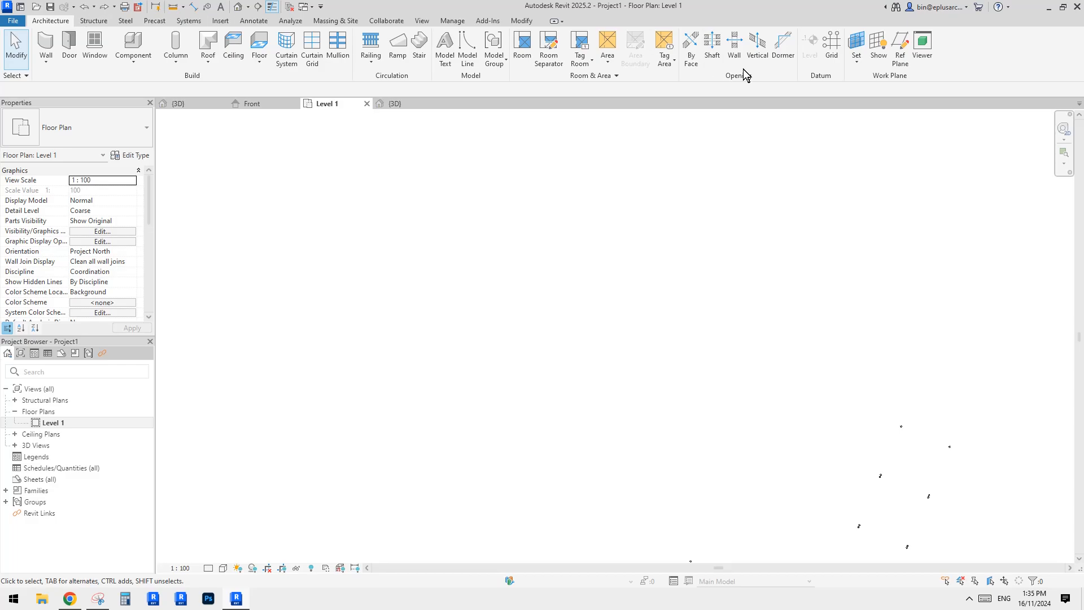
left_click(829, 49)
left_click(69, 598)
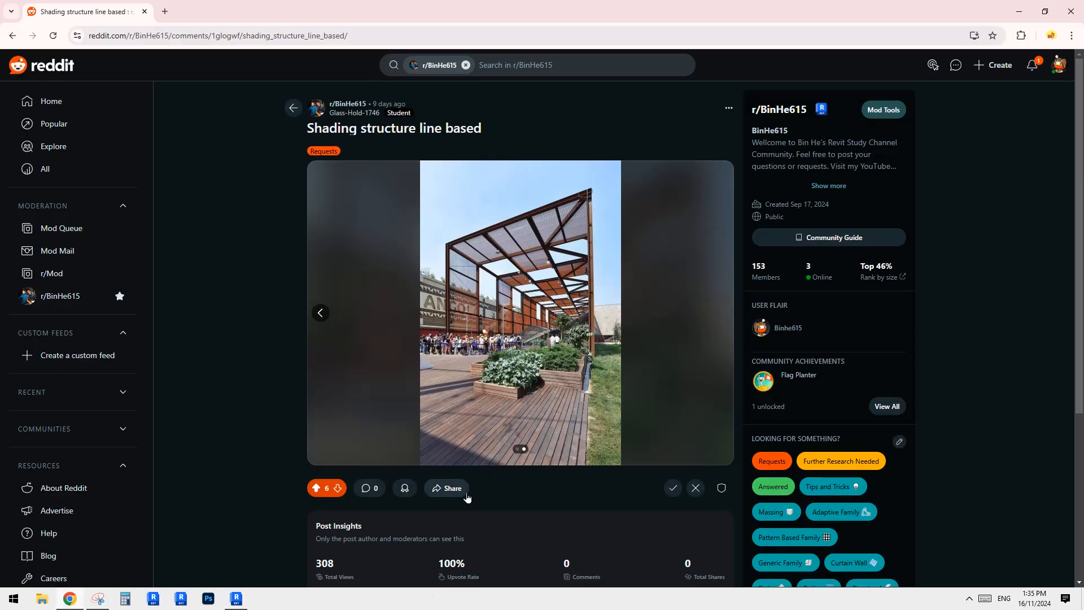
left_click(236, 599)
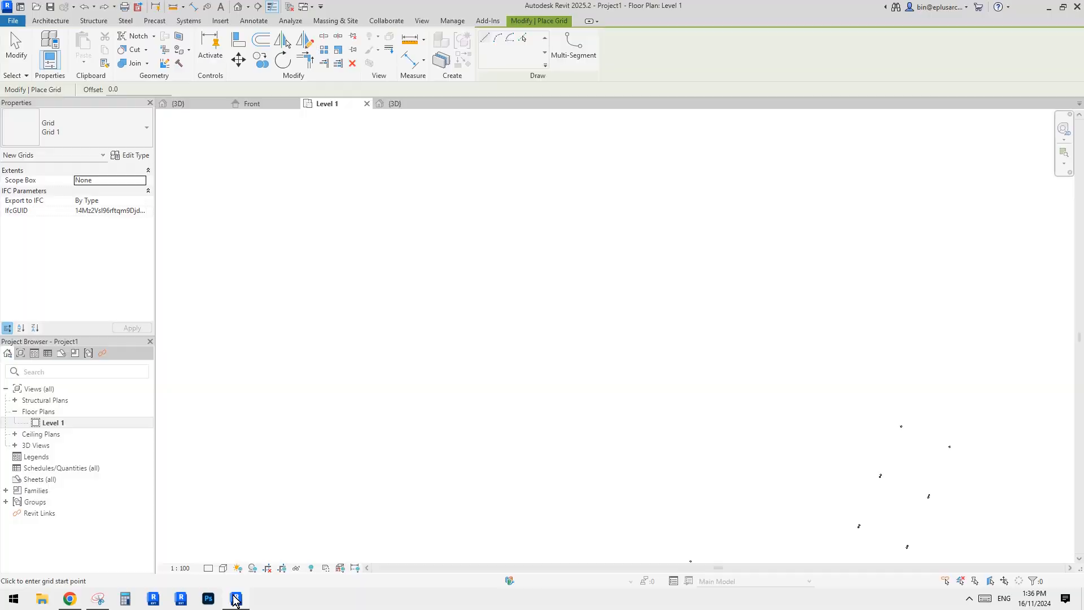
left_click(496, 237)
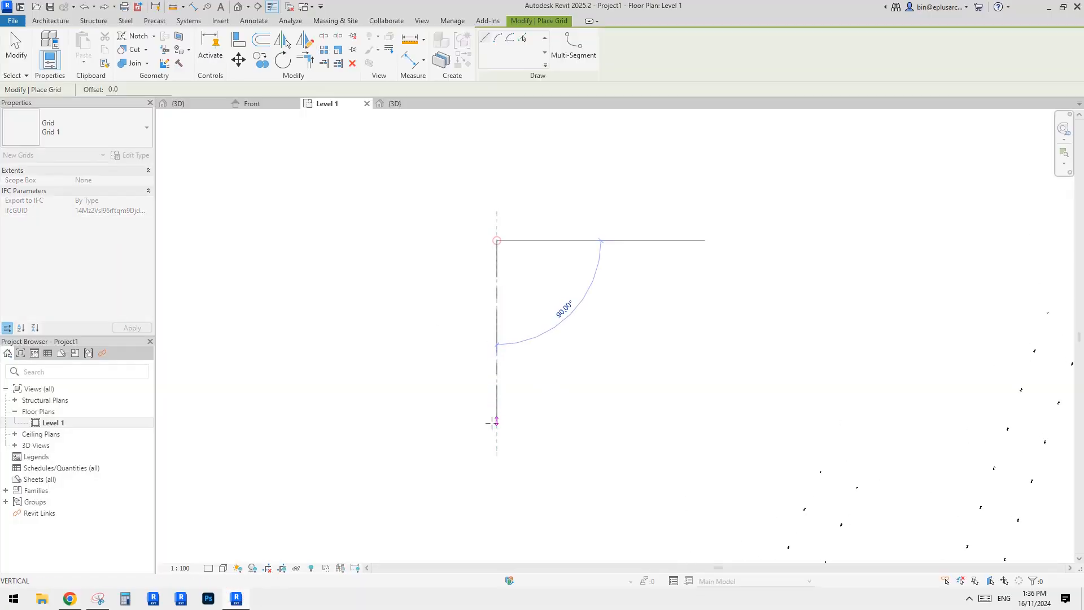
left_click(497, 451)
key("Escape")
key("Escape")
Copy the vertical grid line about 3000 mm to the right.
left_click(502, 341)
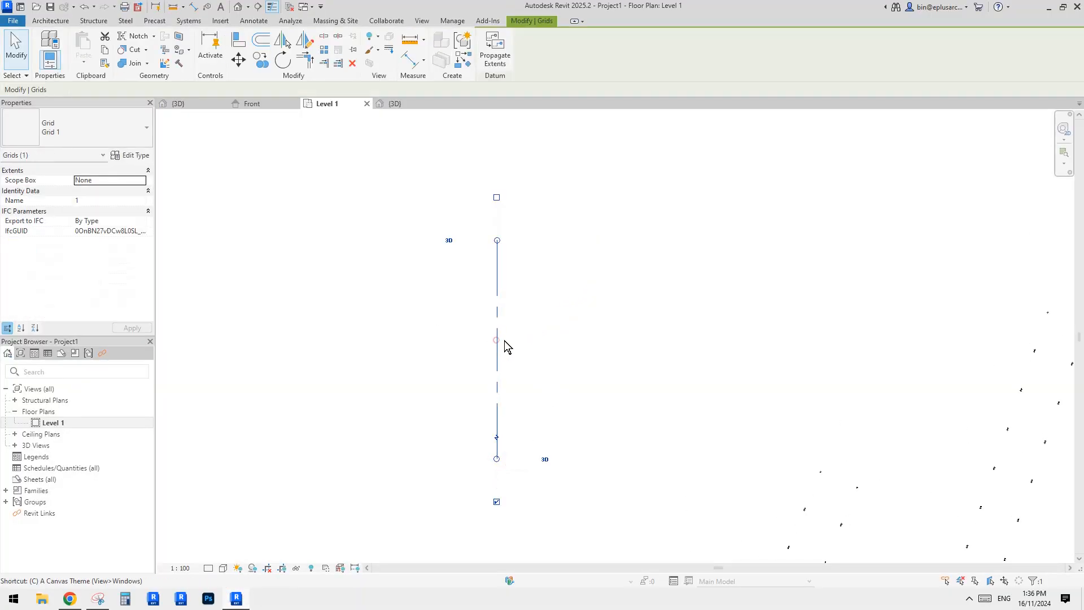
key("c")
key("o")
left_click(499, 339)
left_click(597, 338)
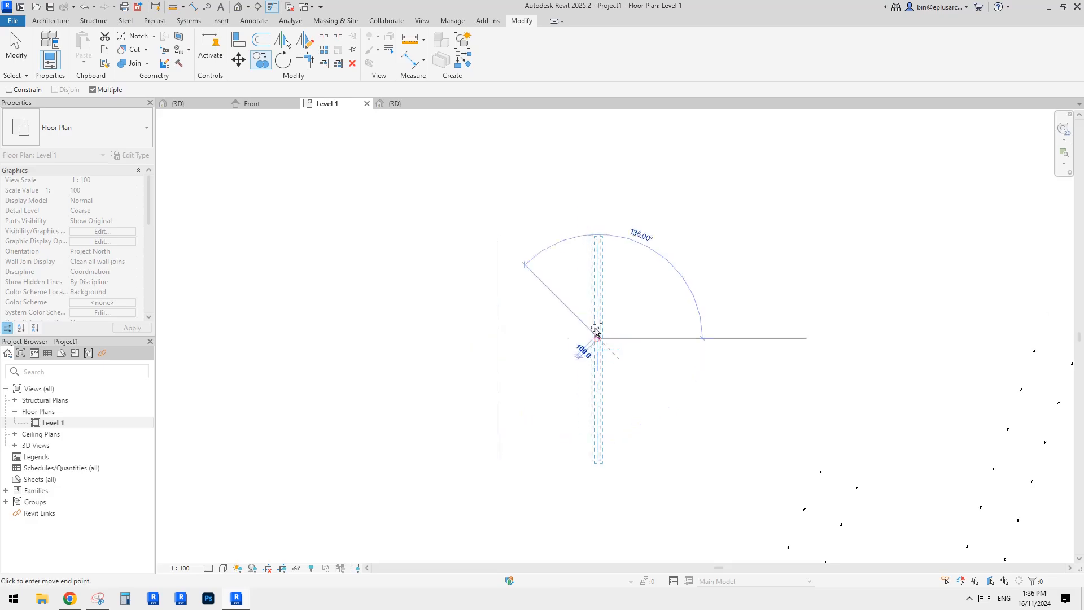
key("Escape")
key("Escape")
scroll(567, 299, "down", 1)
left_click(590, 286)
middle_click_drag(589, 265, 590, 372)
left_click_drag(592, 362, 604, 154)
scroll(513, 232, "down", 1)
key("Escape")
middle_click_drag(587, 319, 588, 291)
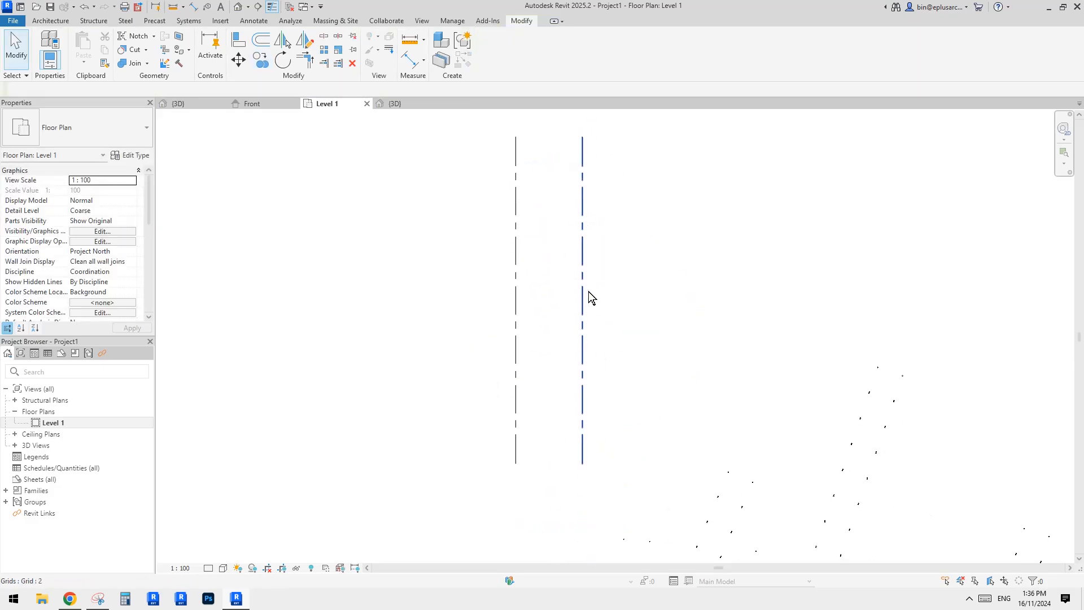
middle_click_drag(575, 353, 558, 364)
scroll(540, 443, "up", 1)
middle_click_drag(540, 443, 526, 441)
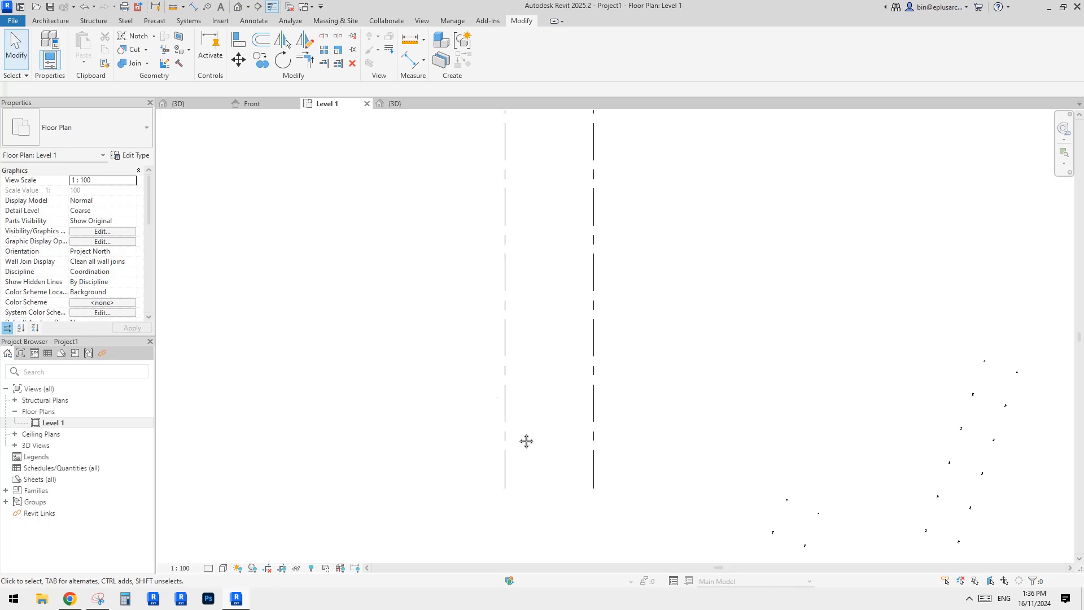
Draw a horizontal grid line across both vertical grids near their lower ends.
key("g")
key("r")
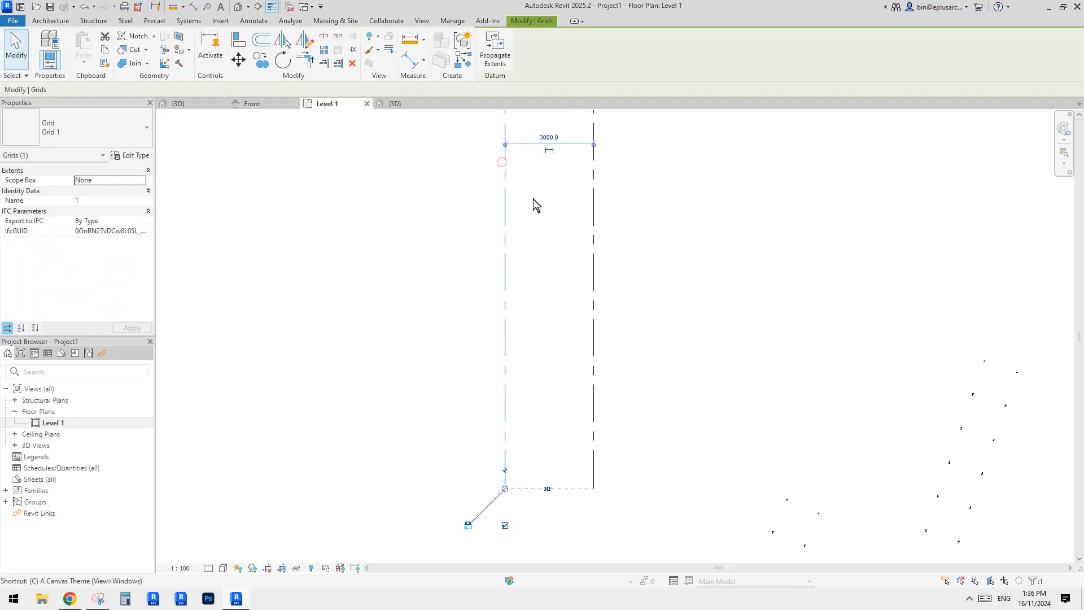
left_click(469, 456)
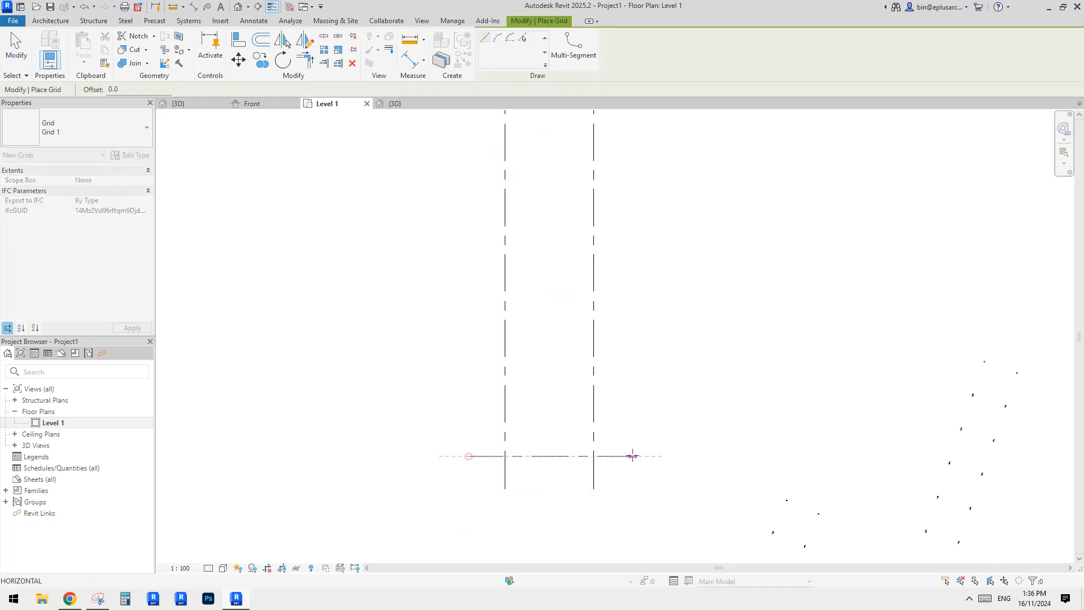
left_click(640, 456)
key("Escape")
key("Escape")
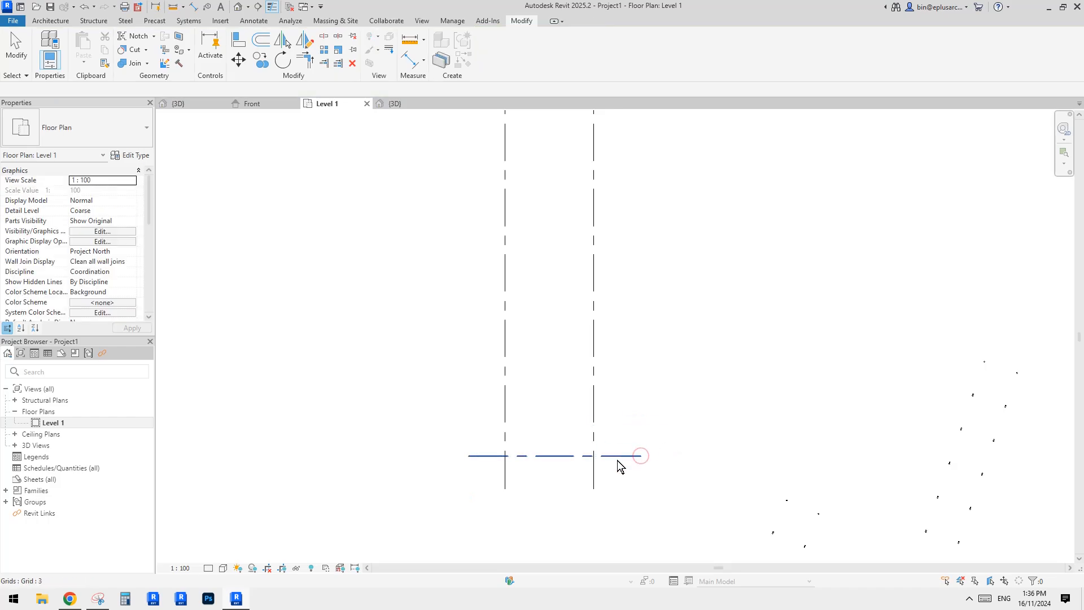
Move the horizontal grid line upward.
left_click(615, 462)
left_click_drag(612, 462, 618, 375, "ctrl")
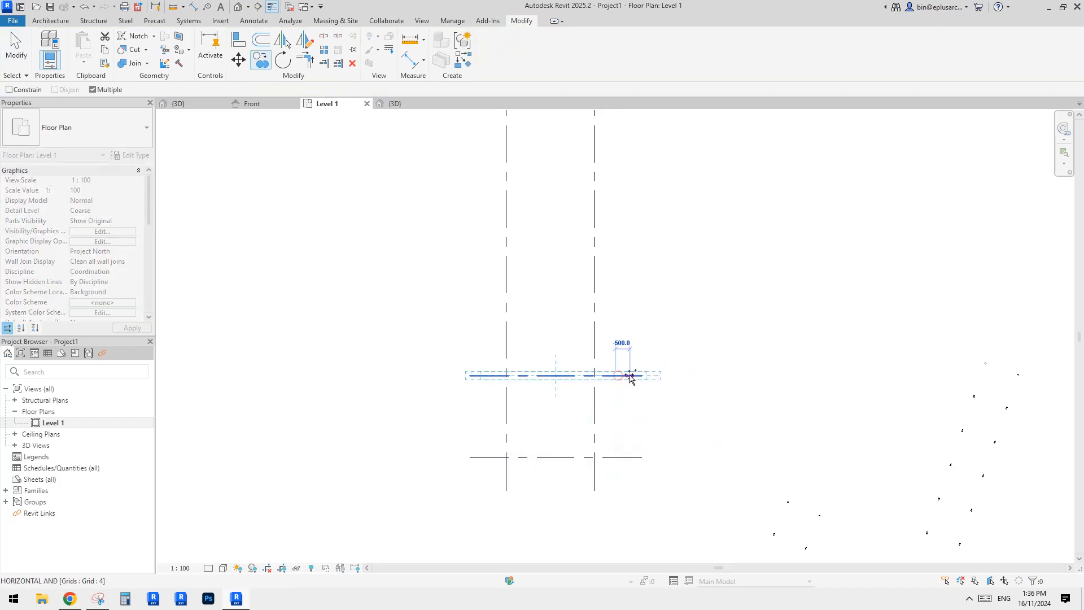
scroll(628, 391, "down", 1)
middle_click_drag(625, 419, 616, 461)
Copy the horizontal grid line upward several times to create a series of parallel grids.
key("c")
key("o")
left_click(611, 482)
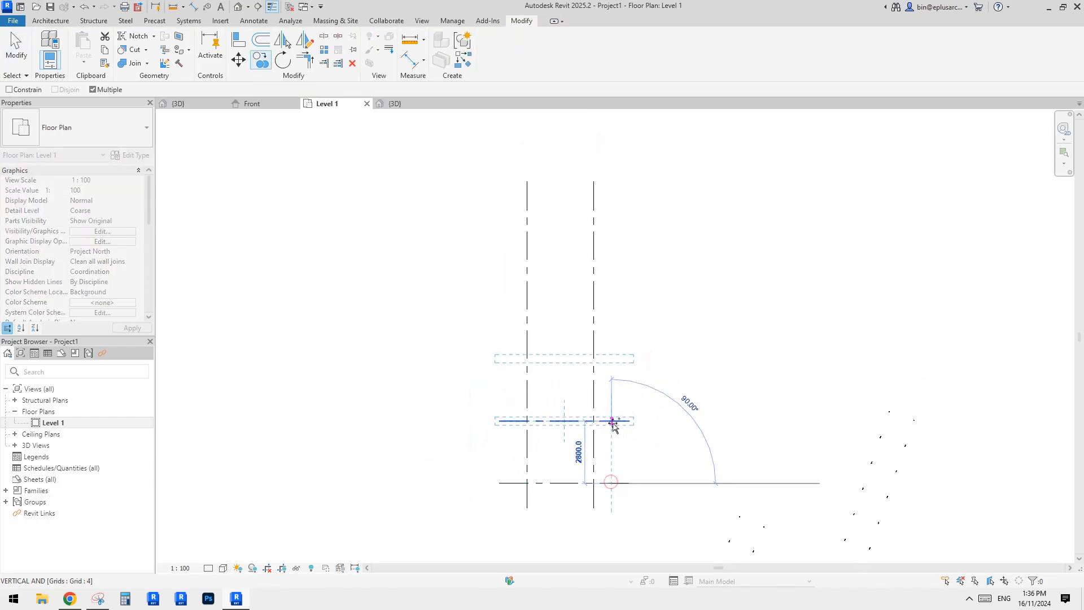
left_click(613, 422)
left_click(612, 360)
left_click(613, 296)
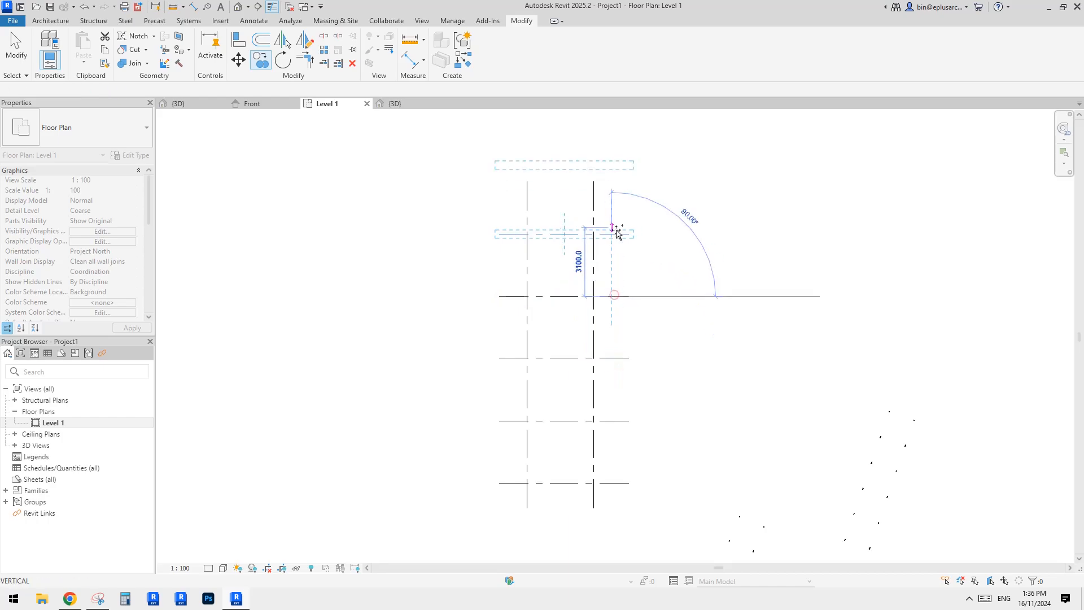
left_click(616, 233)
key("Escape")
left_click(593, 236)
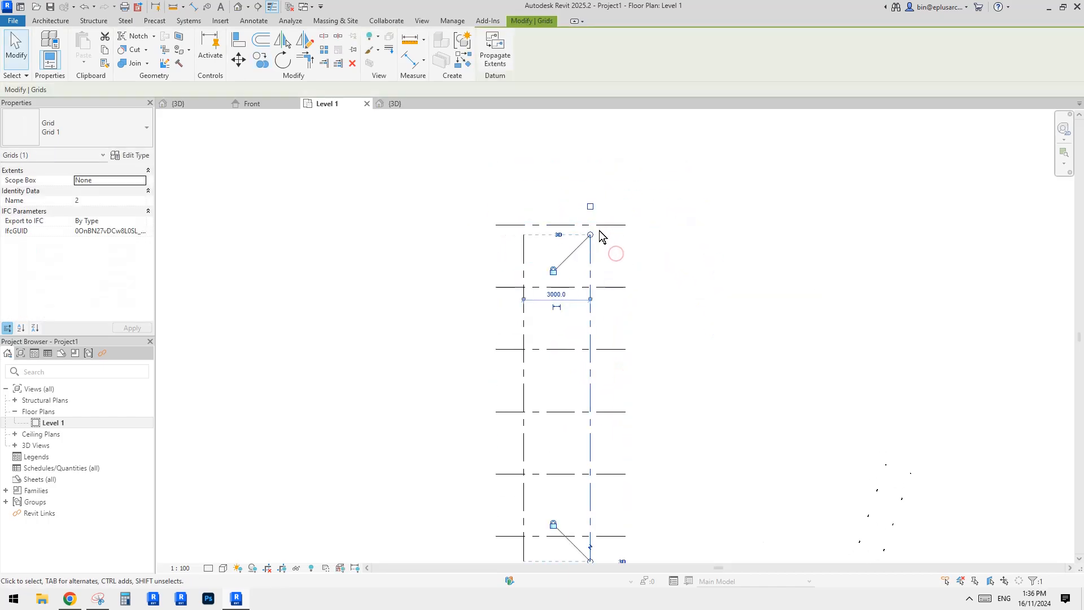
key("Escape")
Start the structural Column tool, agree to load a family, and browse to the RVT 2023 Libraries > English > Australia folder.
scroll(645, 314, "down", 2)
middle_click_drag(645, 313, 626, 276)
scroll(622, 260, "up", 1)
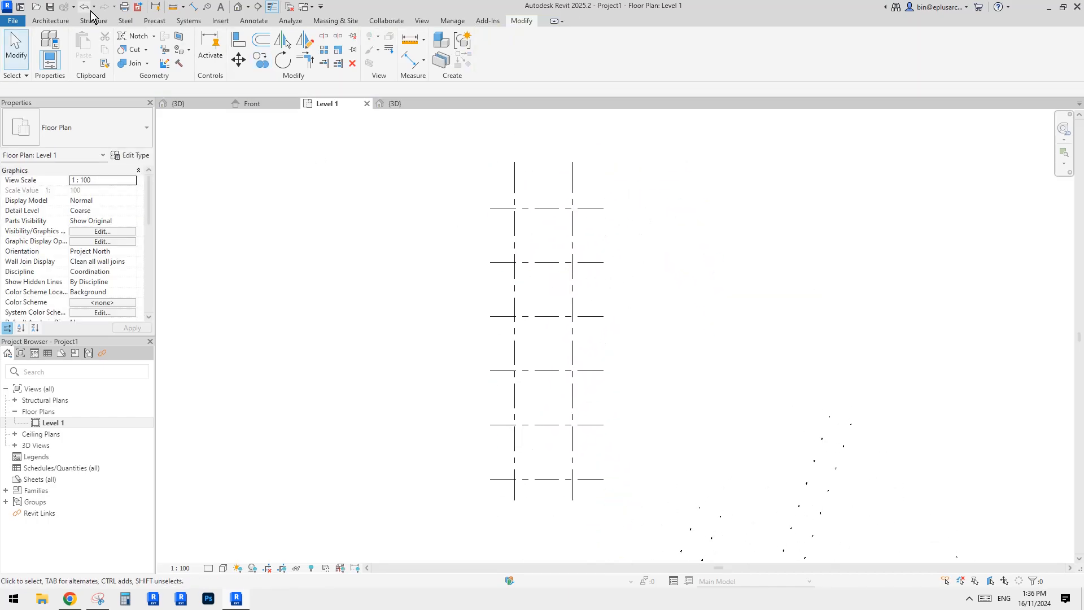
left_click(96, 21)
left_click(94, 47)
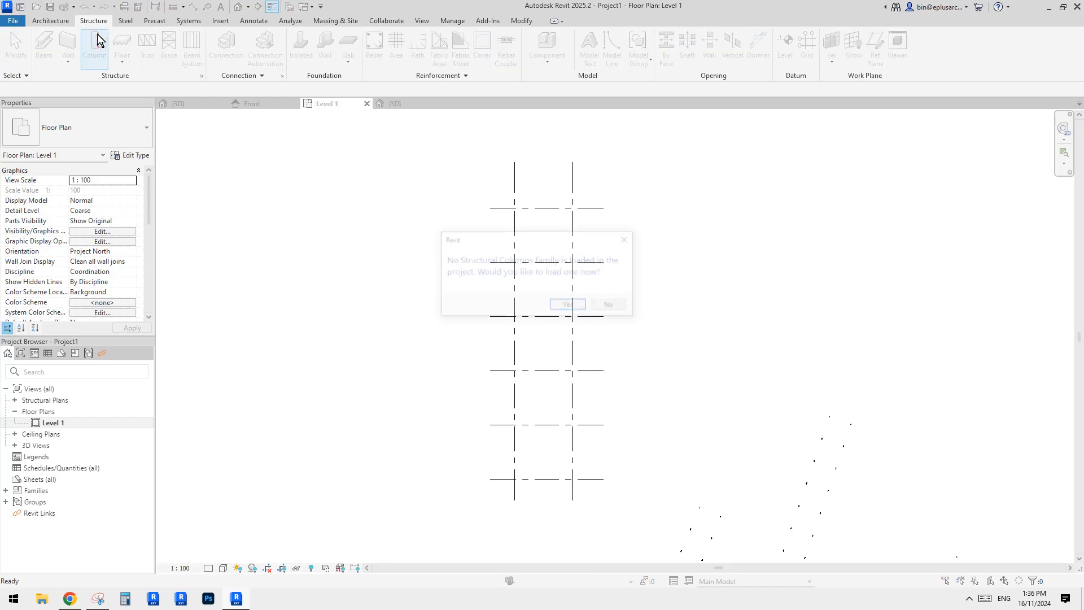
left_click(570, 306)
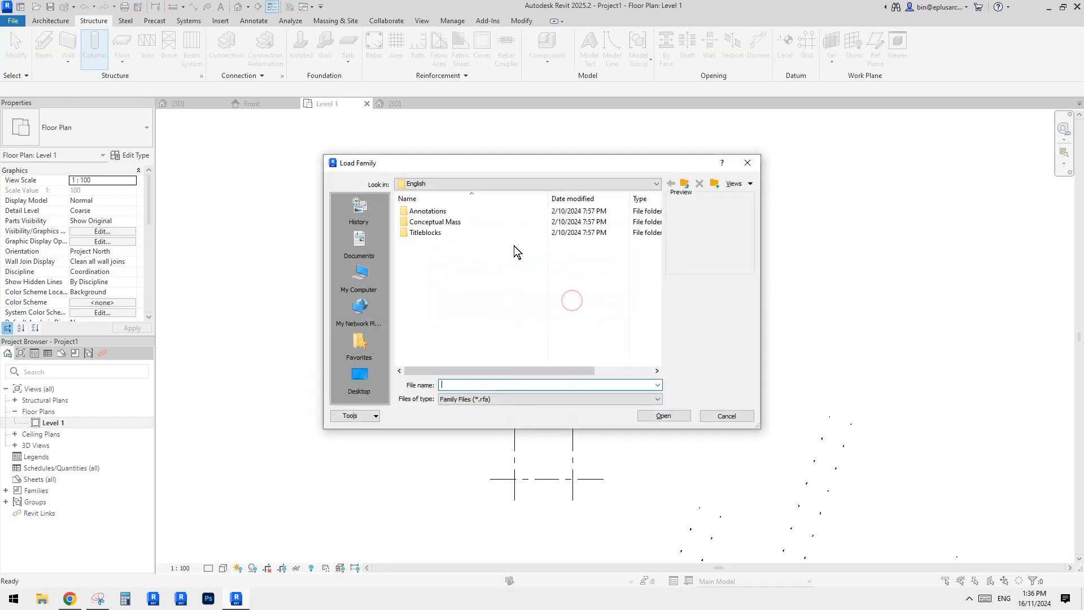
left_click_drag(546, 163, 578, 170)
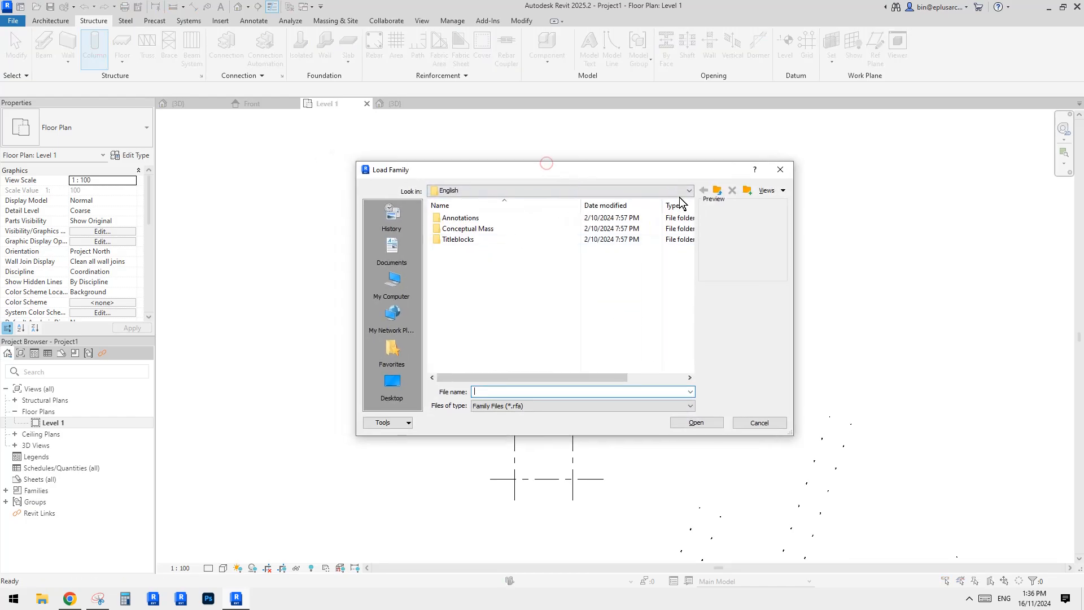
left_click(722, 191)
left_click(720, 195)
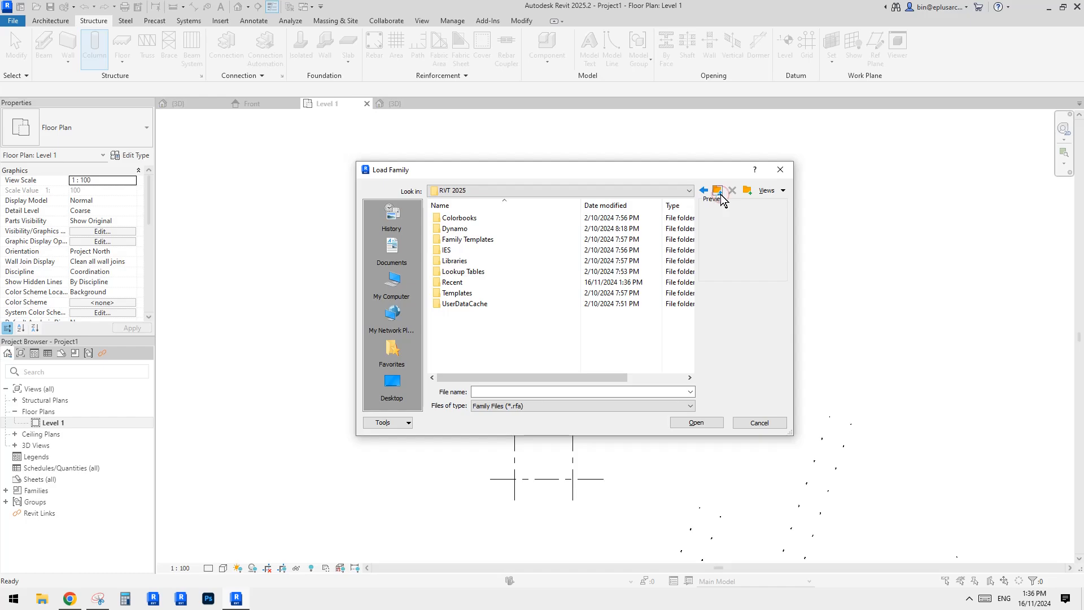
left_click(719, 195)
left_click_drag(689, 224, 687, 304)
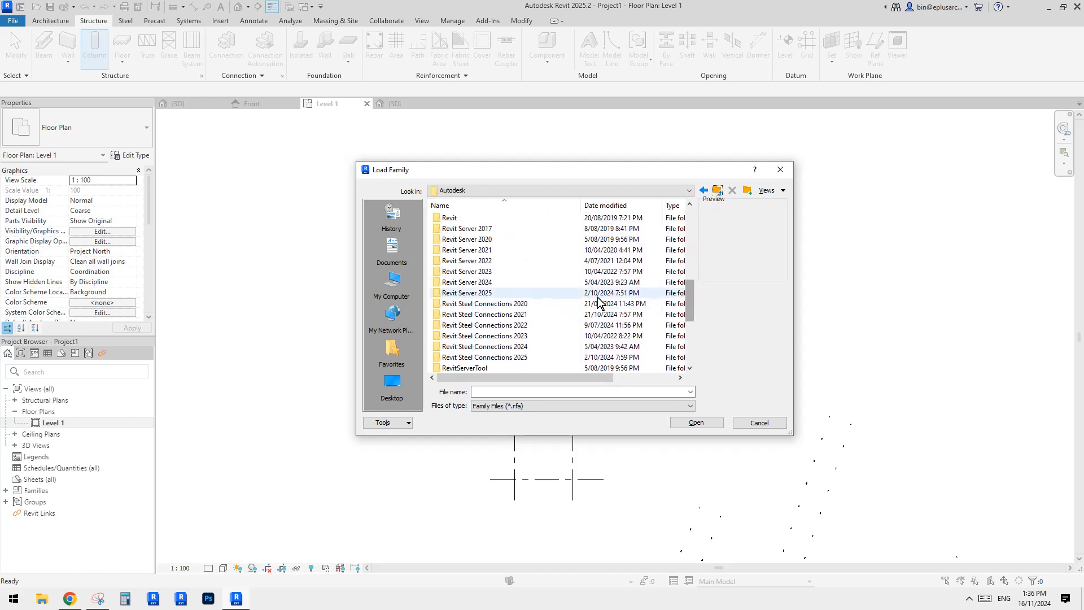
left_click(478, 273)
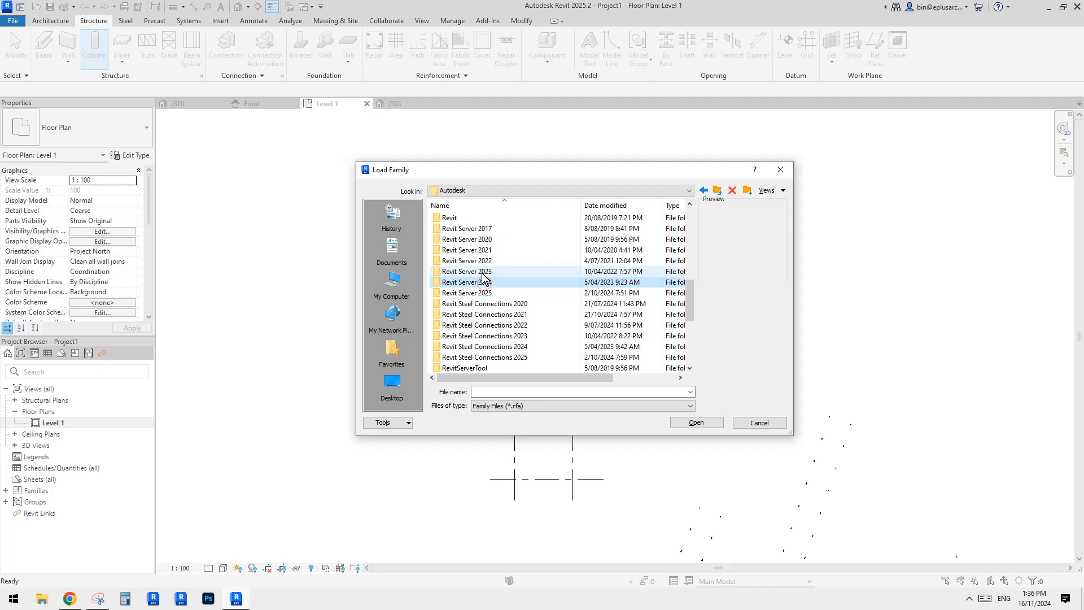
scroll(514, 307, "down", 5)
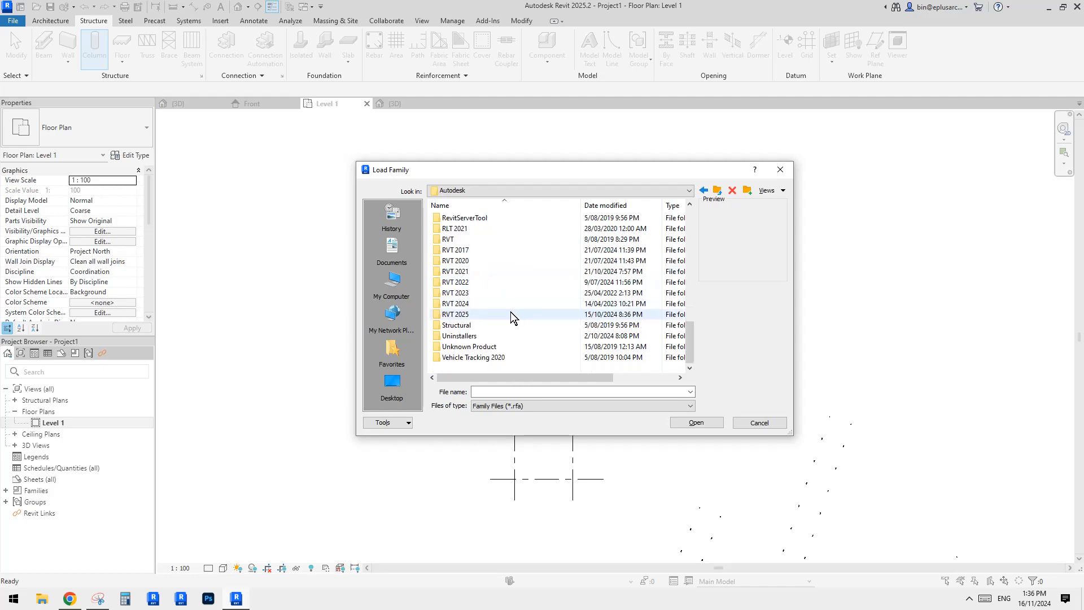
left_click(464, 293)
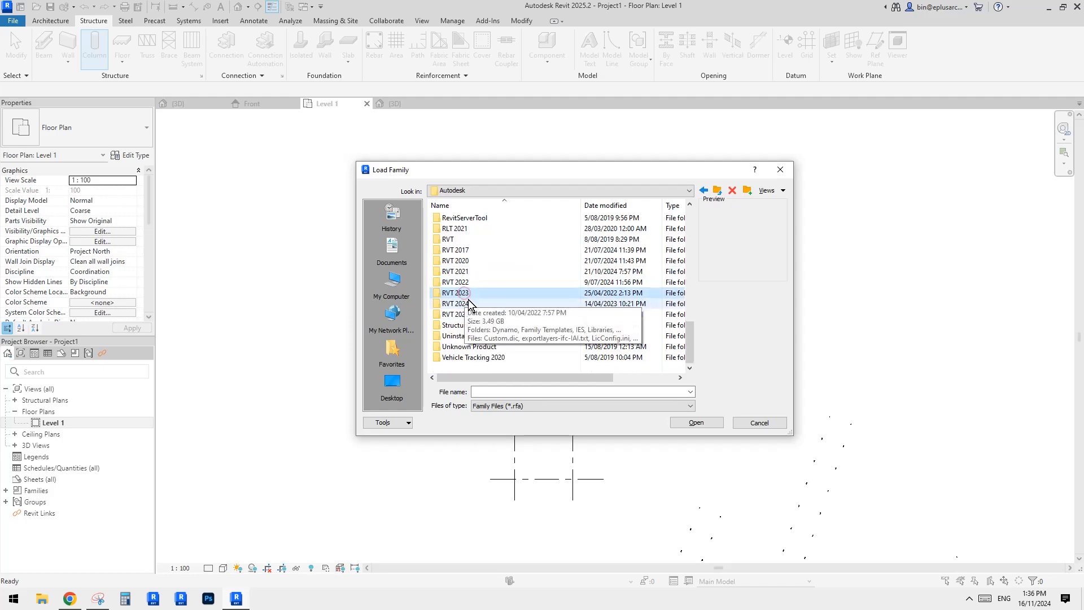
double_click(464, 293)
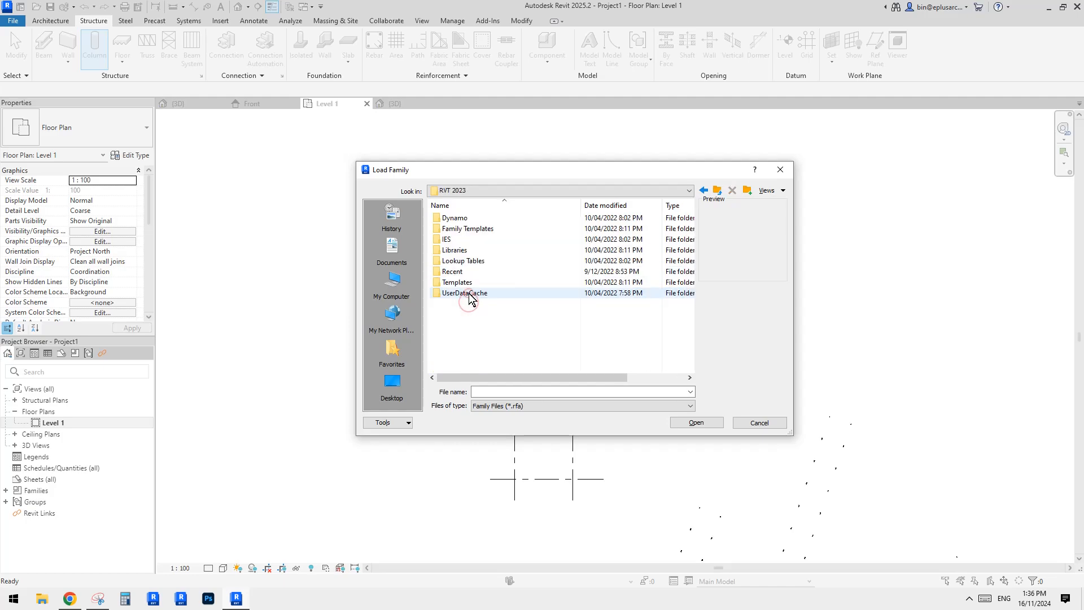
double_click(467, 228)
left_click(717, 191)
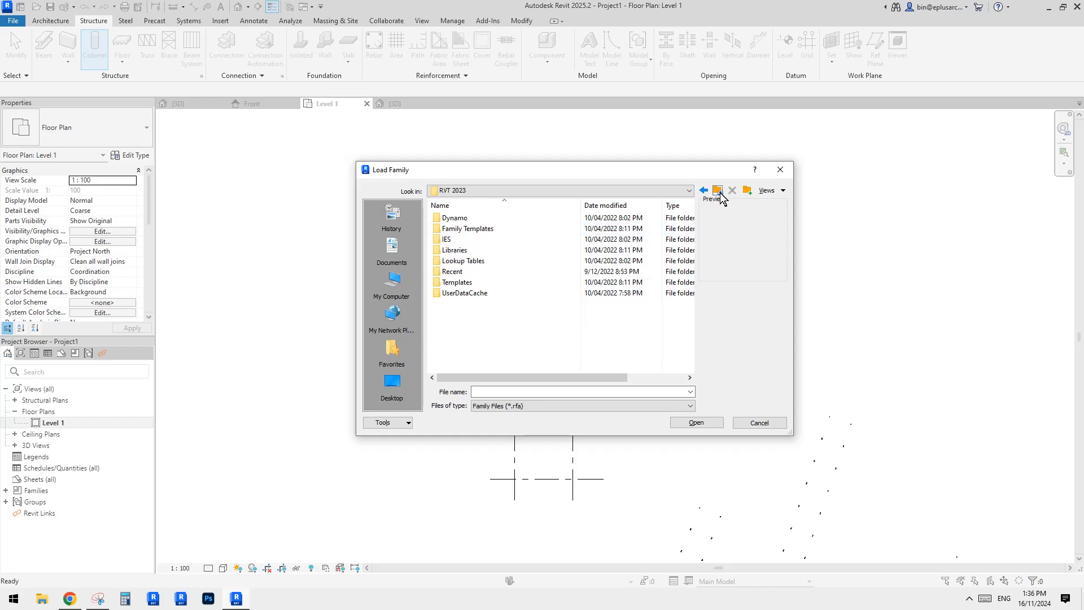
double_click(462, 253)
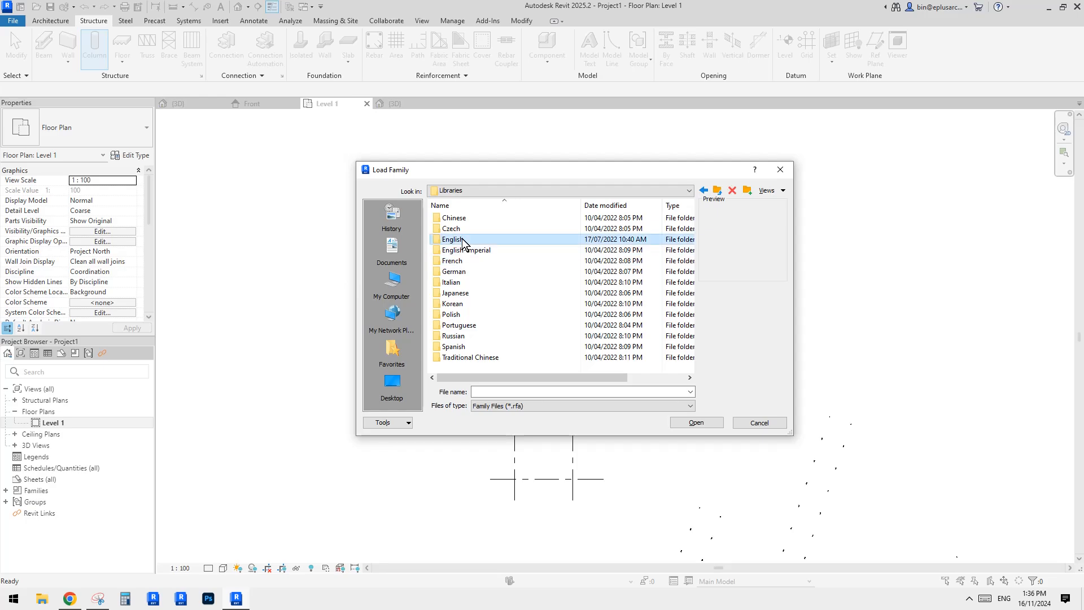
double_click(462, 239)
double_click(461, 218)
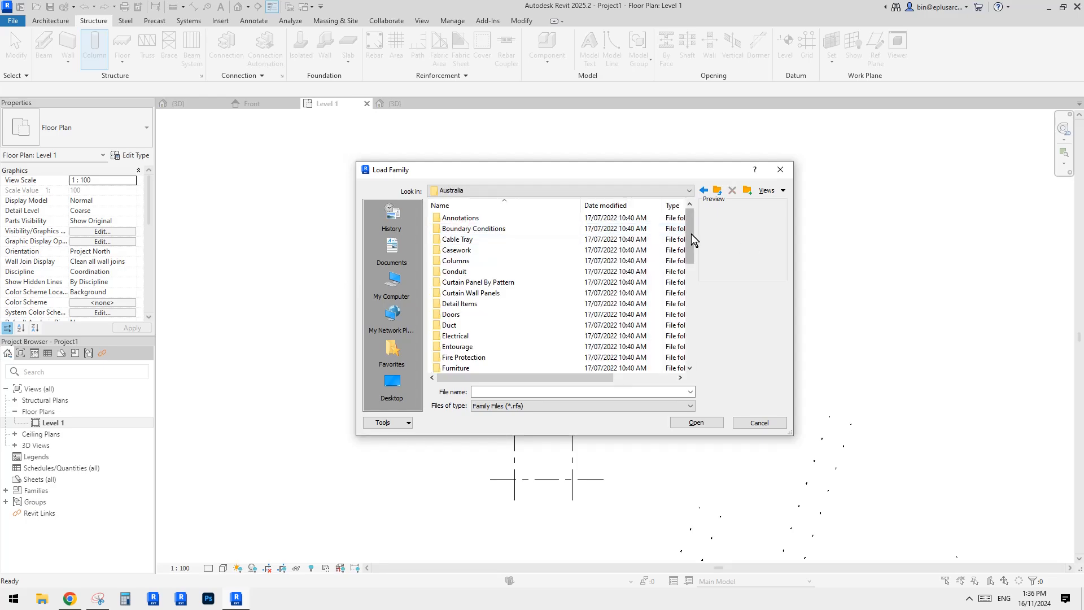
Open Structural Columns > Steel > Australian Standard and choose the UC-Universal Columns-Column (AS 3679_1) family to load.
left_click_drag(689, 227, 693, 334)
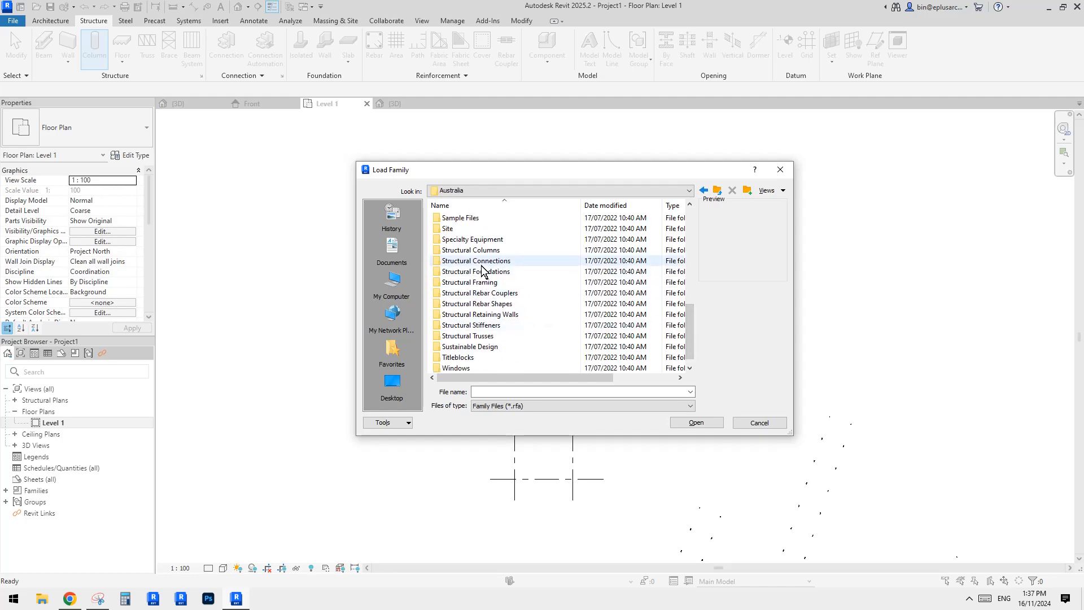
double_click(482, 249)
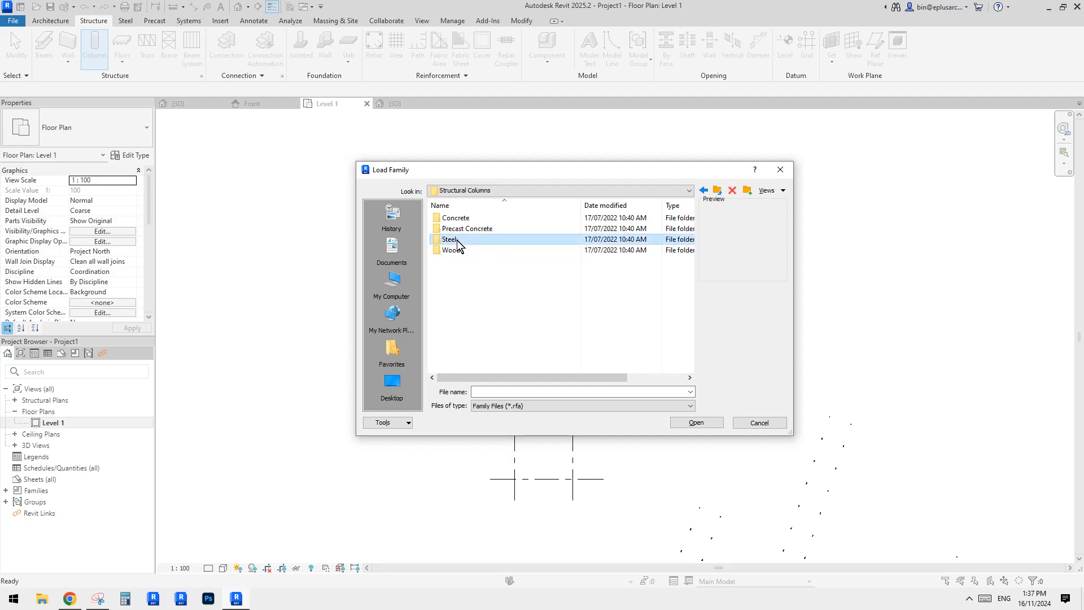
double_click(484, 239)
double_click(464, 218)
scroll(526, 329, "down", 4)
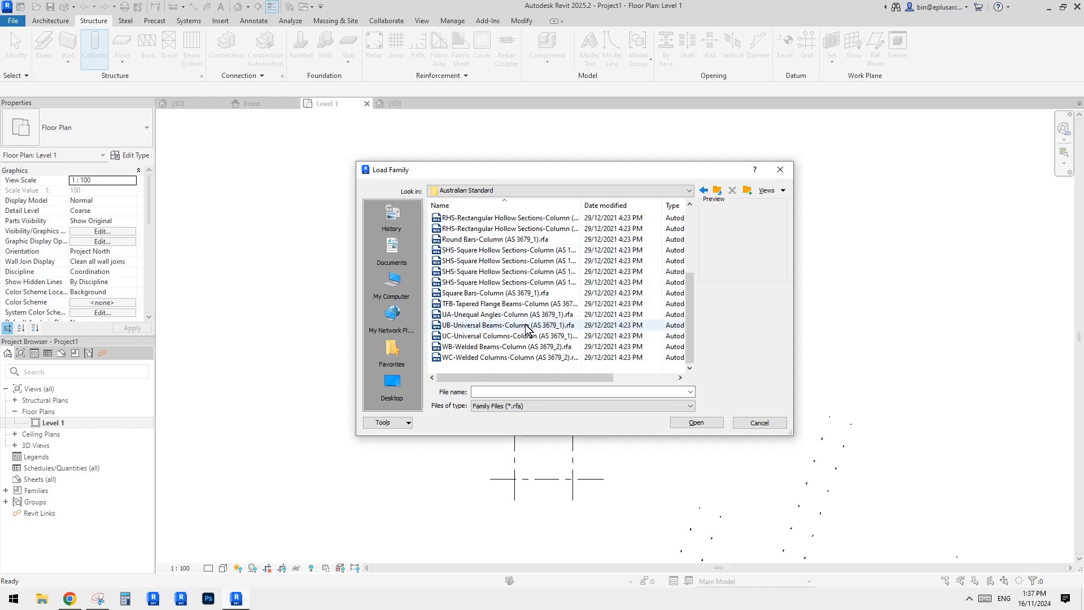
left_click(496, 325)
left_click(468, 315)
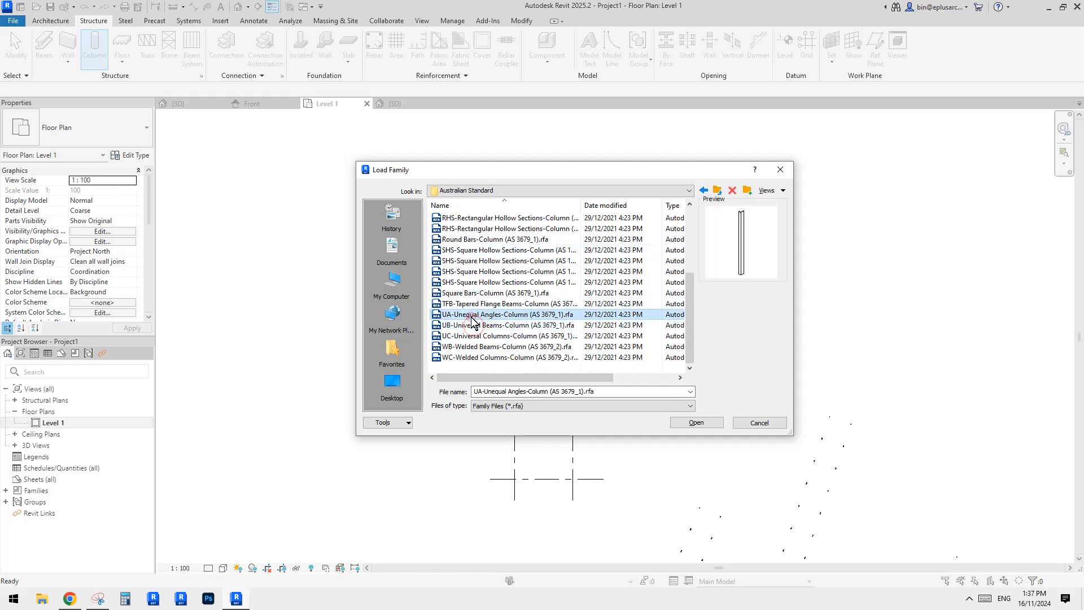
left_click(466, 336)
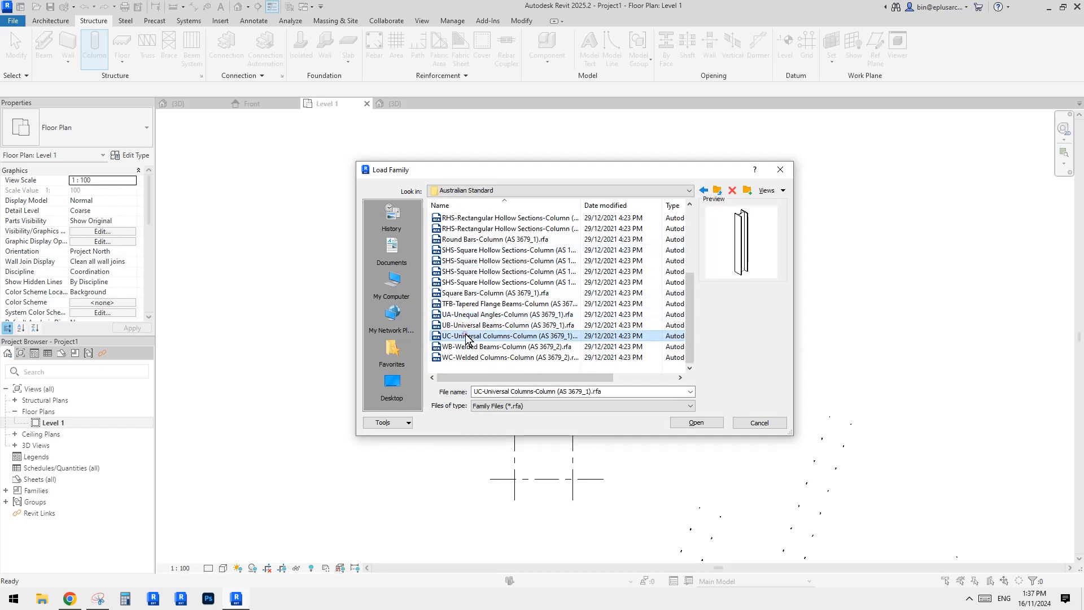
left_click(698, 424)
scroll(468, 313, "down", 3)
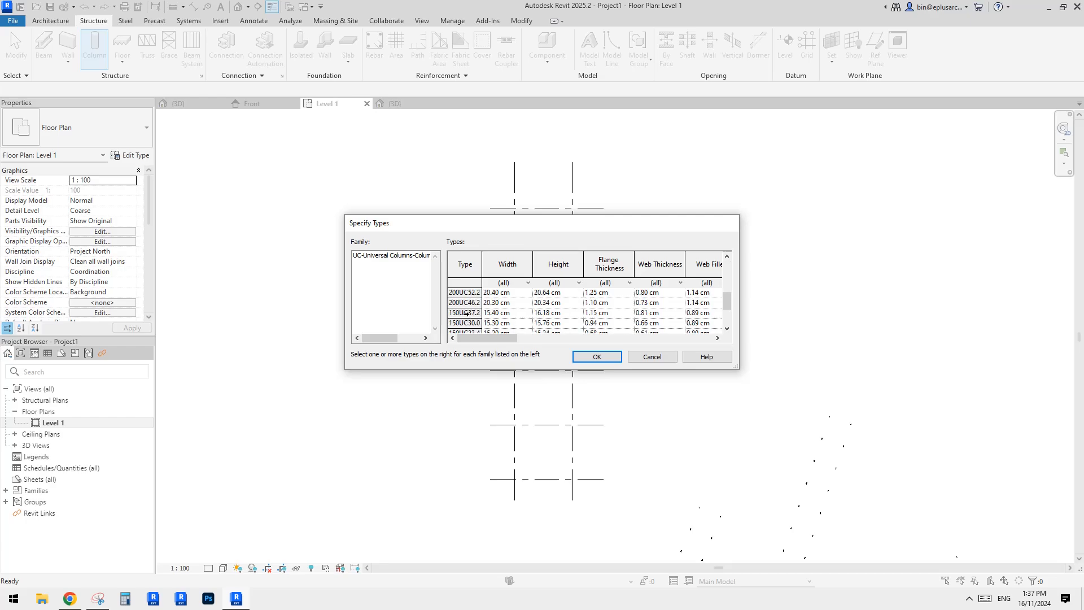
left_click(466, 314)
scroll(466, 316, "up", 1)
scroll(460, 305, "up", 3)
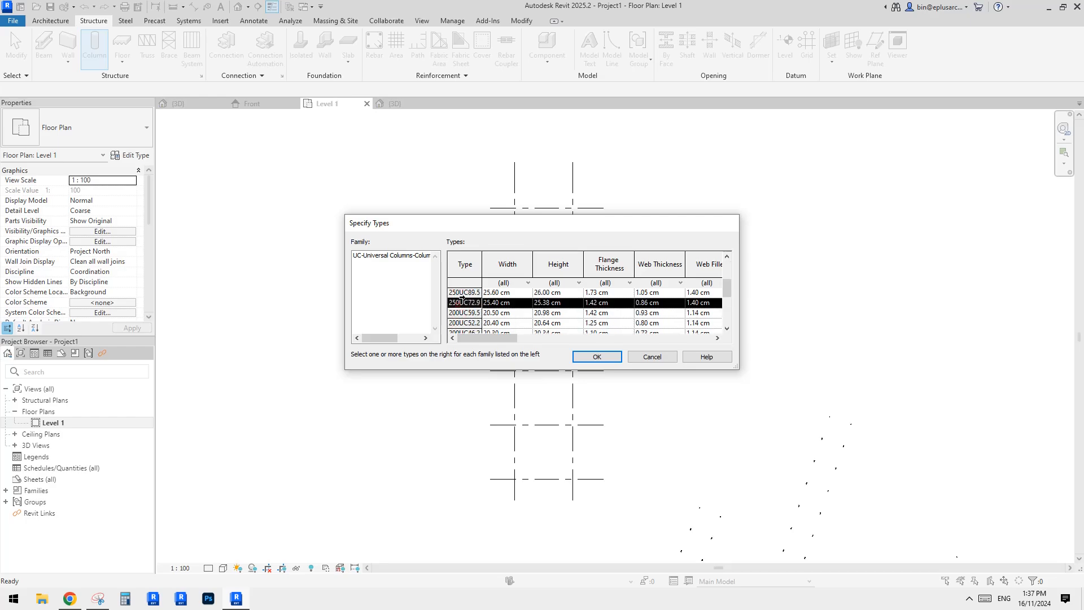
left_click(461, 314)
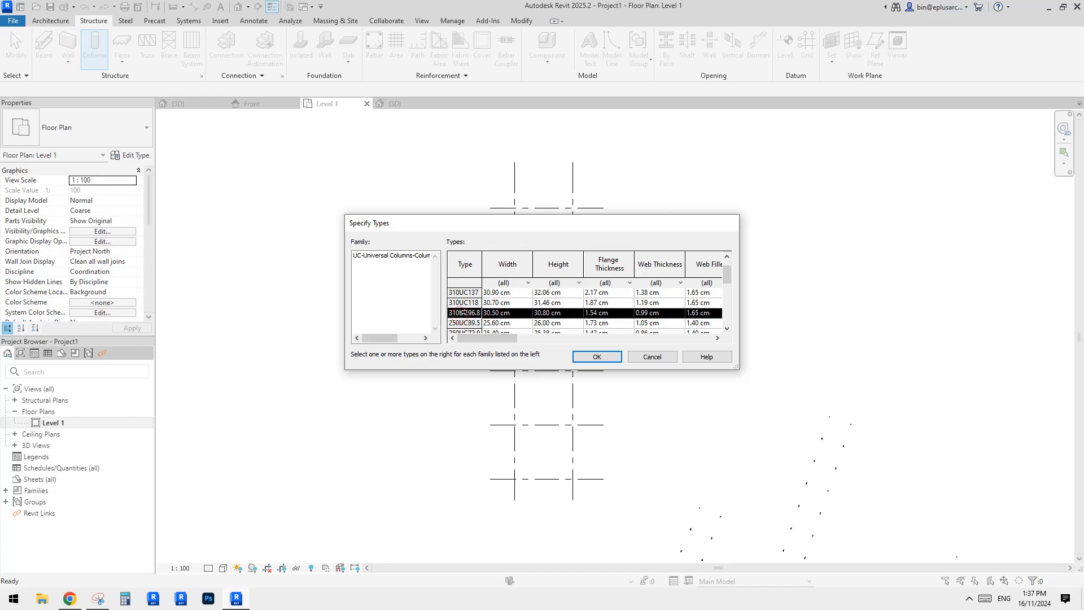
scroll(468, 312, "up", 1)
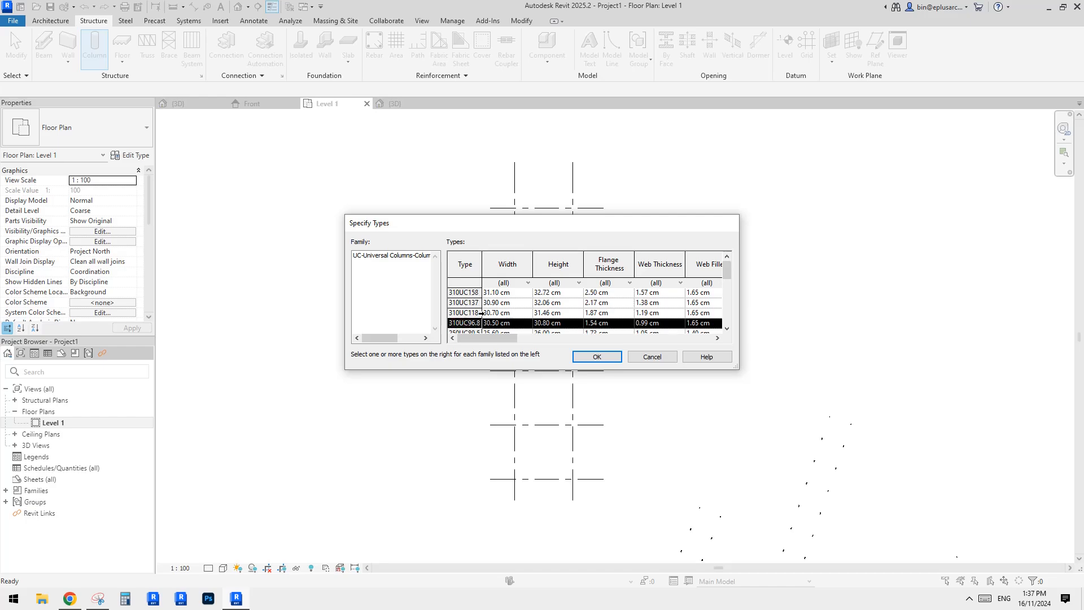
scroll(474, 312, "down", 3)
left_click(651, 357)
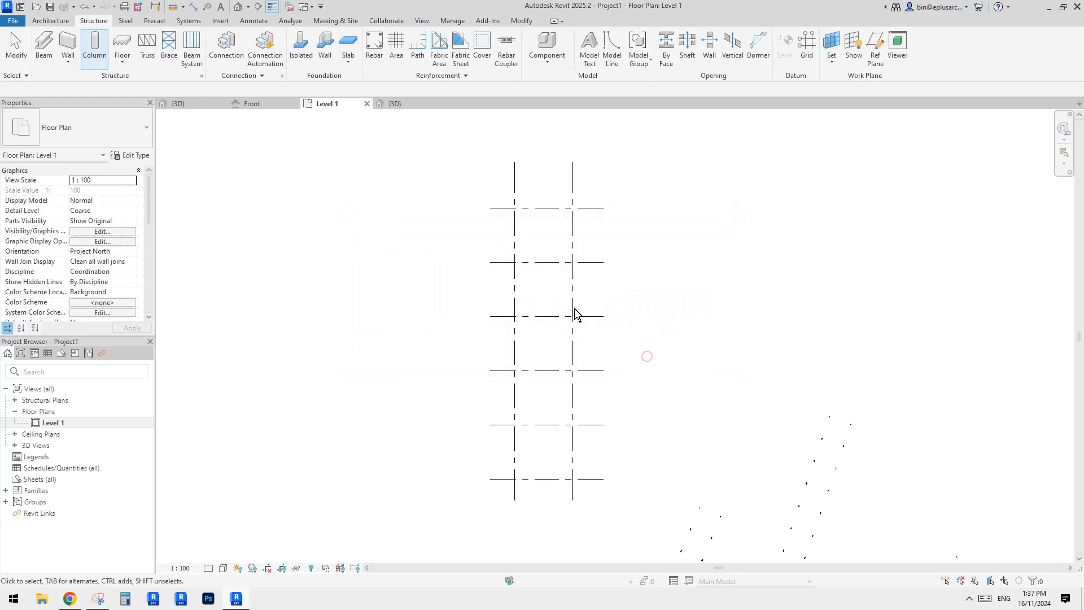
Restart the Column tool and load the UC-Universal Columns-Column (AS 3679_1) family from the Australian Standard folder.
left_click(98, 46)
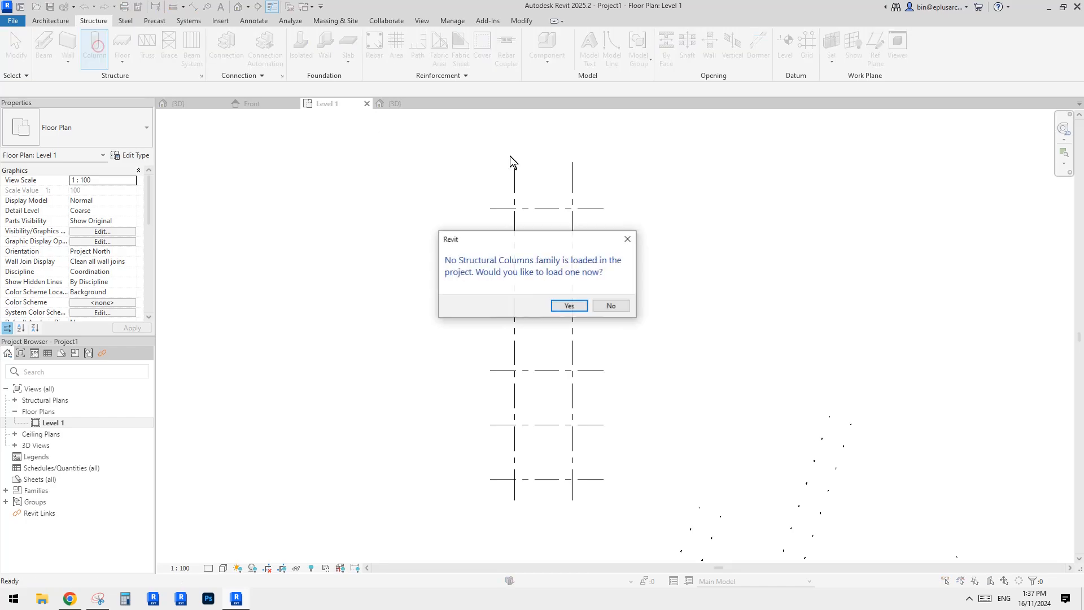
left_click(569, 305)
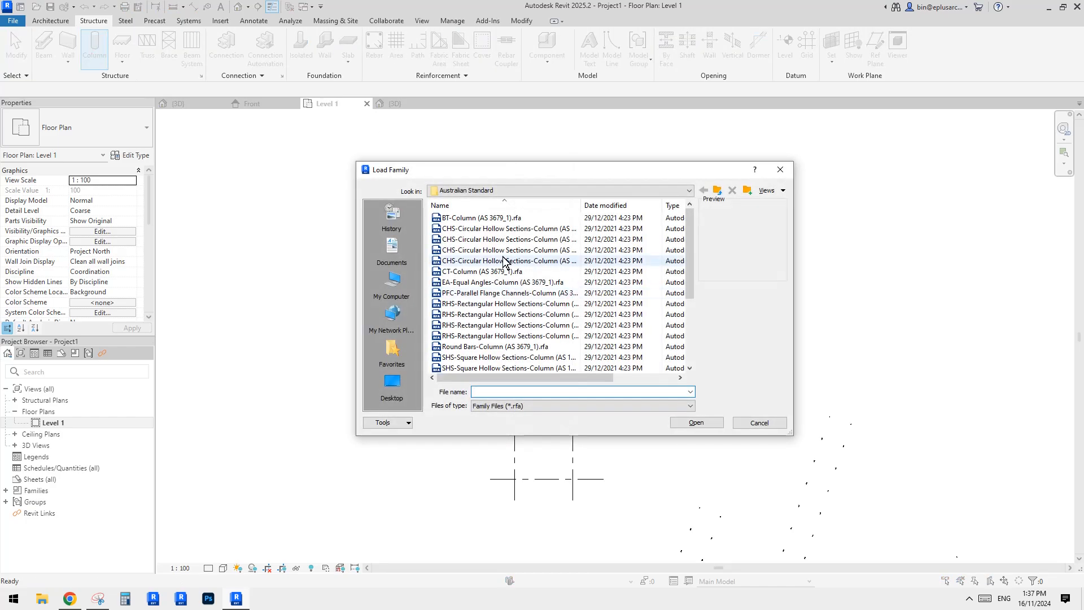
scroll(491, 271, "down", 4)
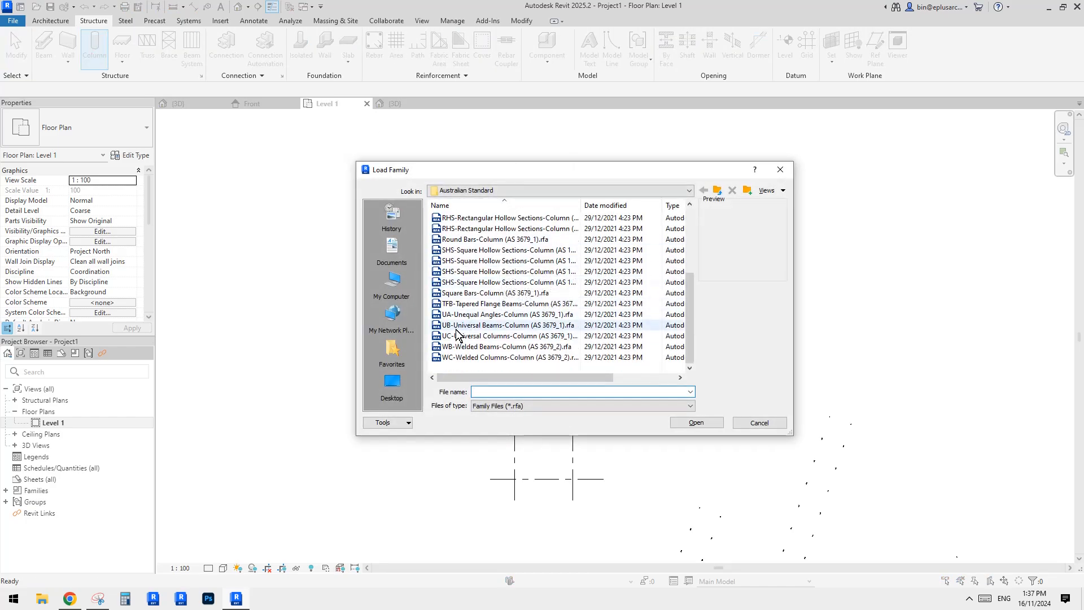
left_click(497, 325)
left_click(497, 336)
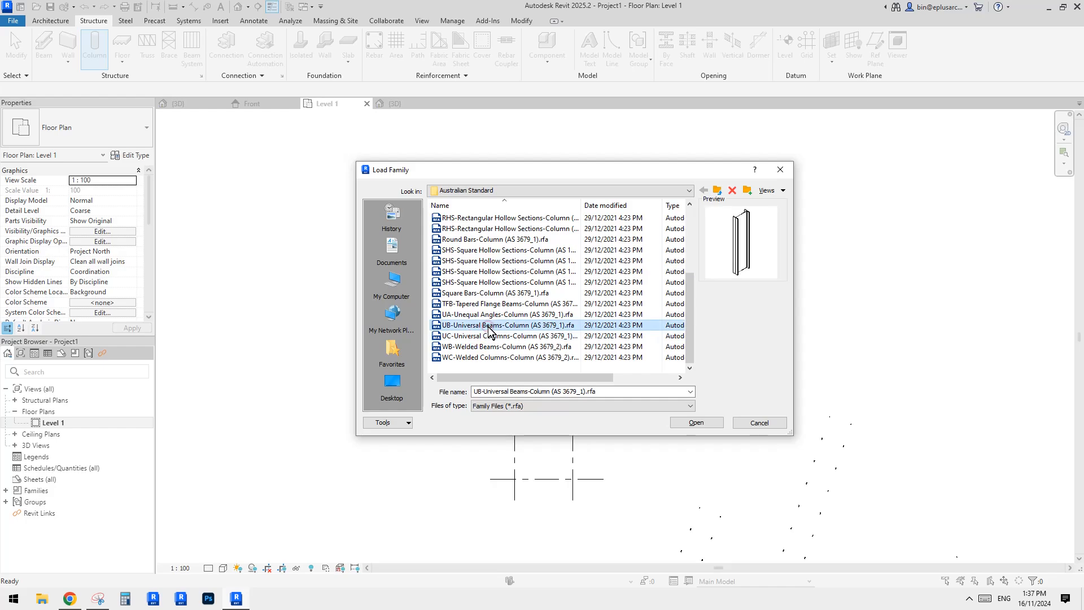
left_click(712, 423)
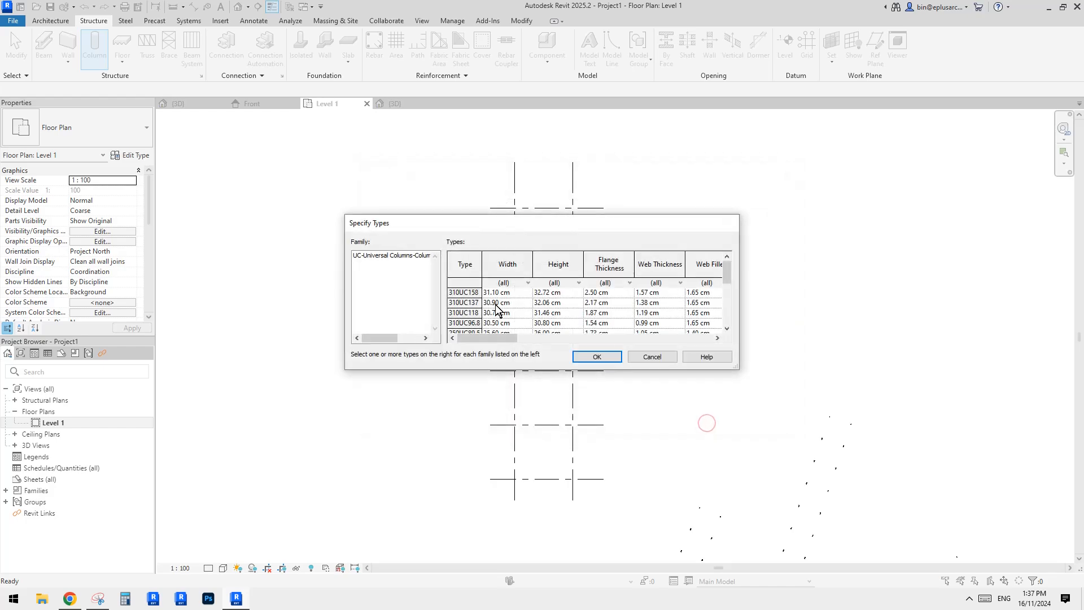
Pick the 200UC59.5 type as the column type to load.
left_click(481, 314)
scroll(467, 326, "down", 1)
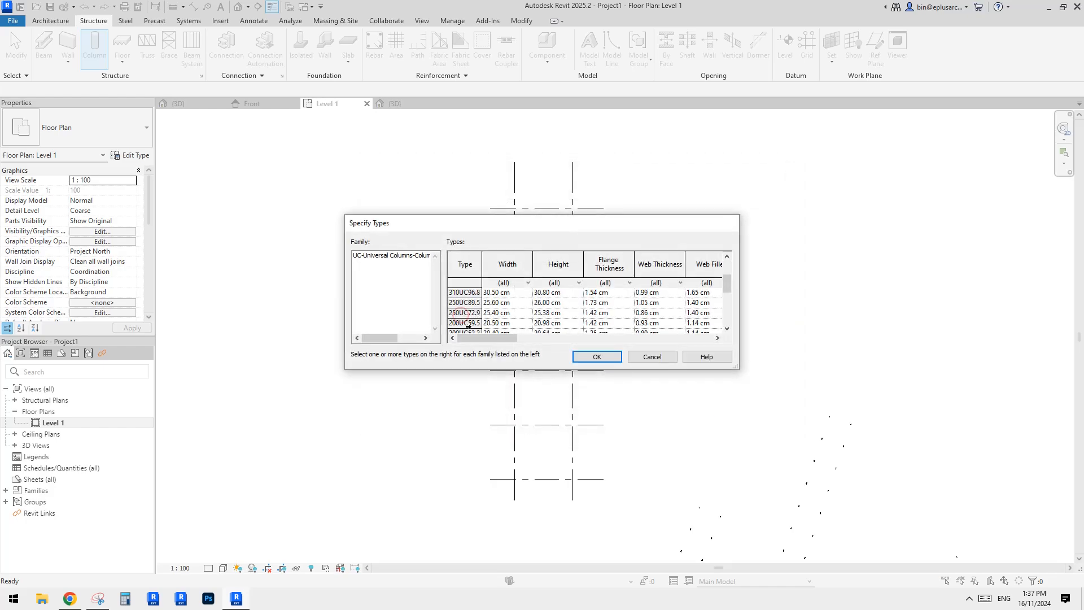
left_click(463, 314)
left_click(494, 323)
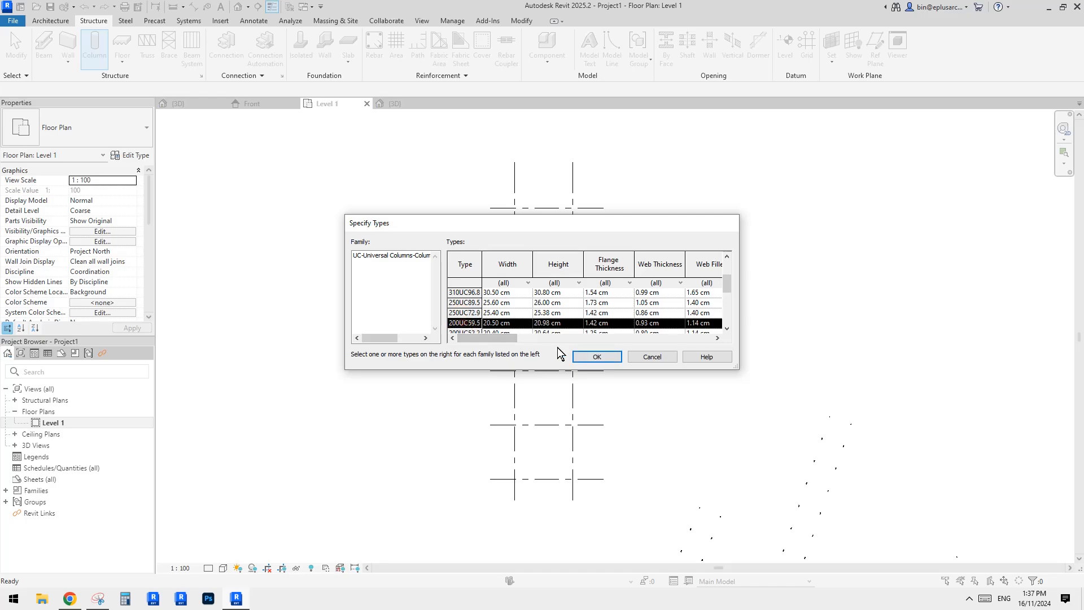
left_click(597, 356)
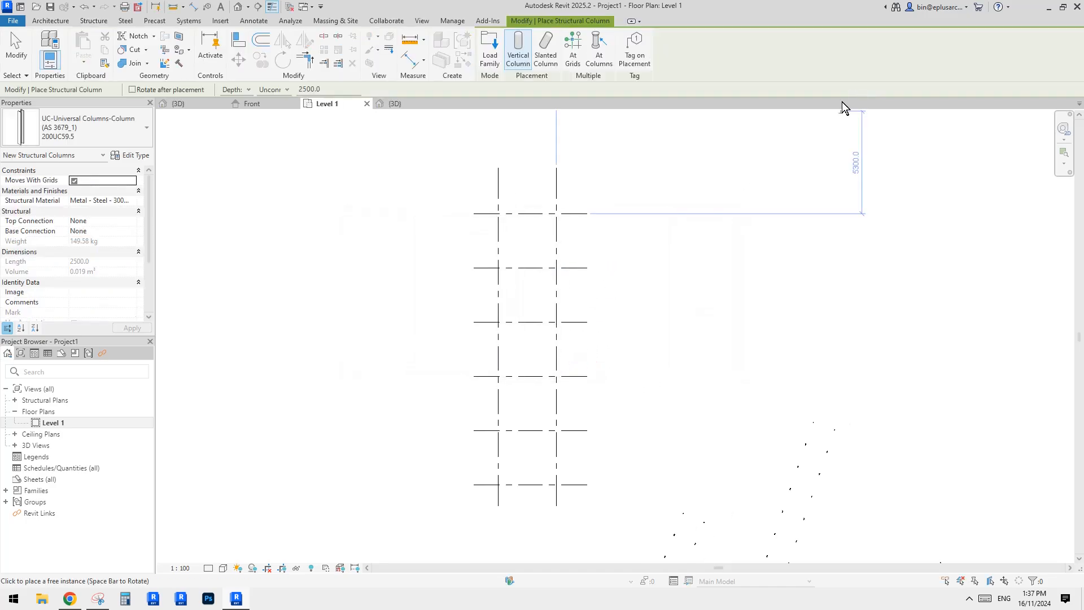
Place columns at every grid intersection by selecting all grid lines with the At Grids option.
left_click(572, 50)
left_click_drag(624, 181, 452, 491)
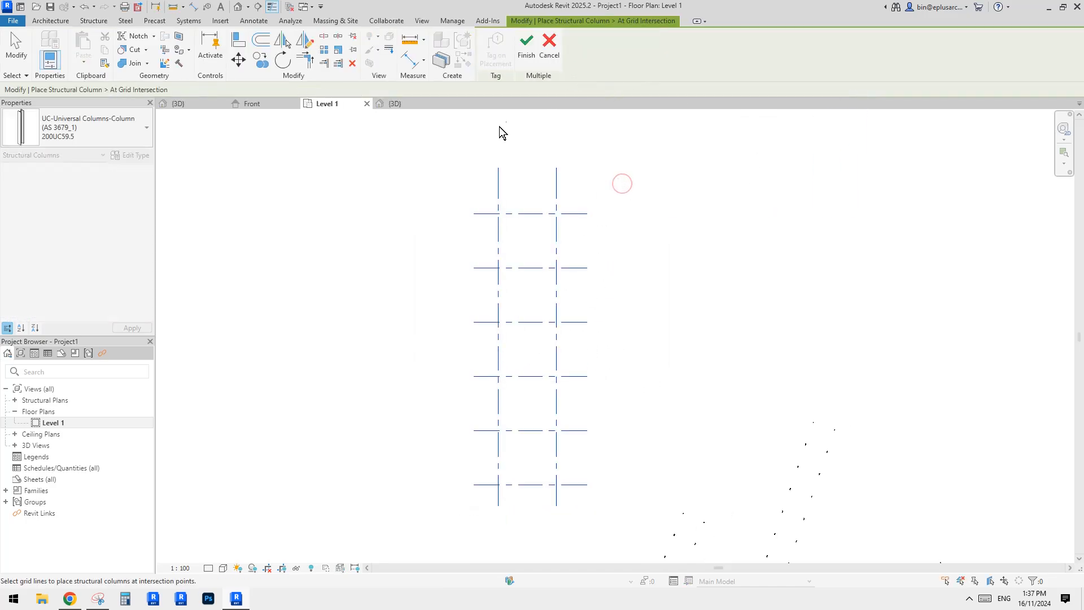
left_click(528, 45)
Open the 3D view and select all instances of the placed steel columns.
left_click(237, 8)
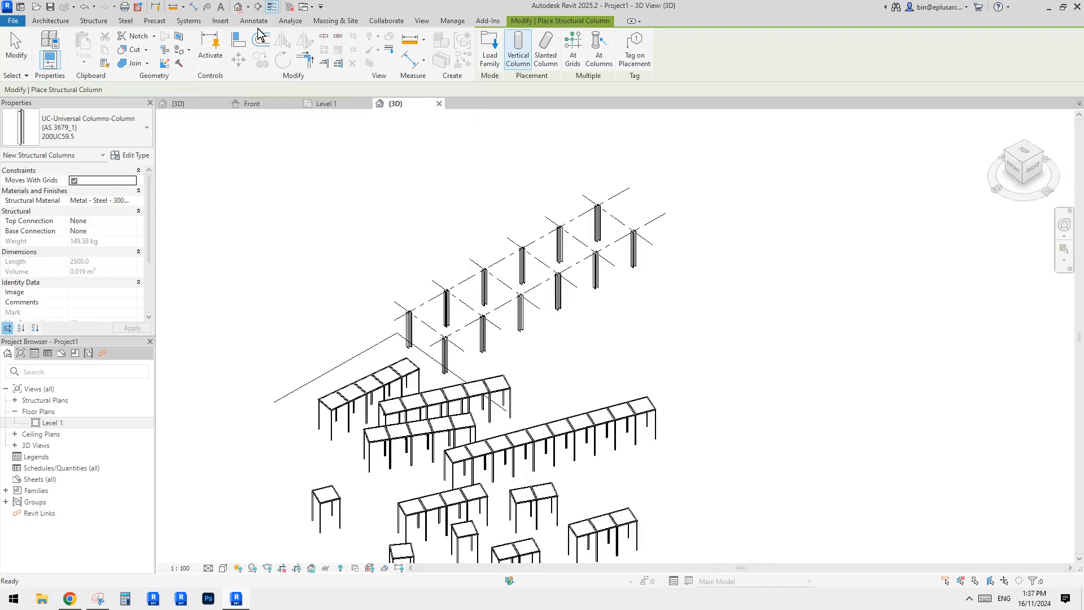
middle_click_drag(589, 254, 579, 282, "shift")
scroll(576, 282, "up", 3)
key("Escape")
left_click(605, 261)
key("s")
key("a")
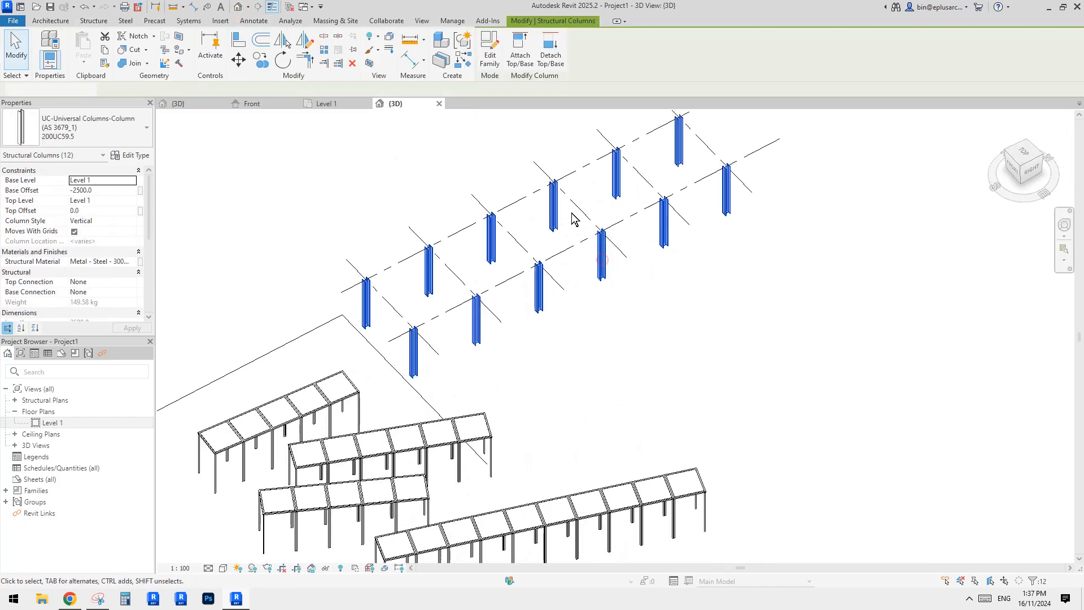
Set the selected columns' top offset to 3000 mm and base offset to 0 mm.
middle_click_drag(574, 218, 577, 230)
double_click(108, 190)
type("0")
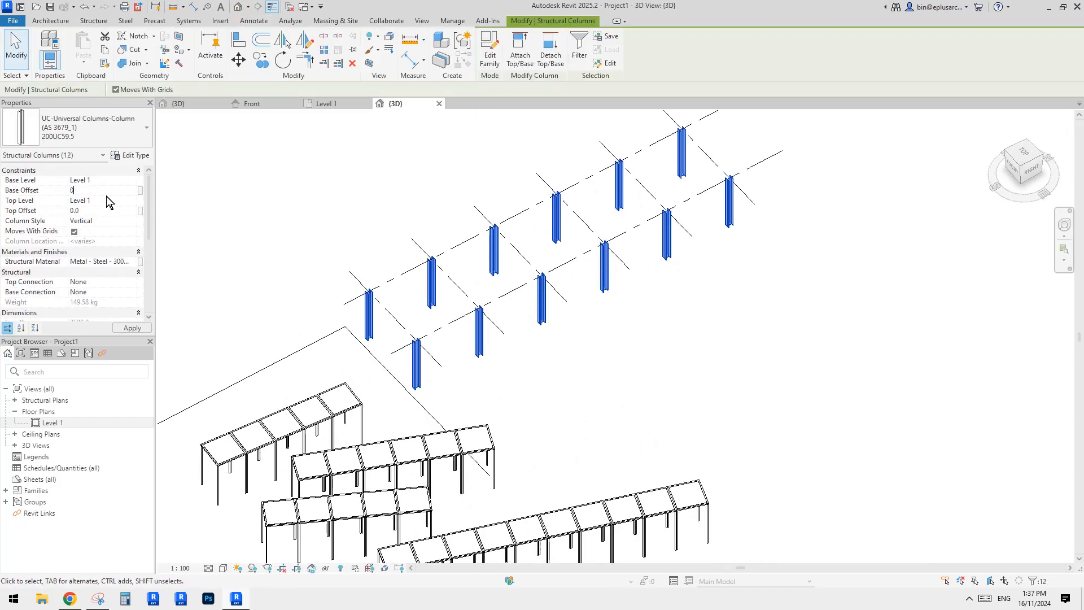
left_click(105, 203)
left_click(104, 213)
left_click(637, 337)
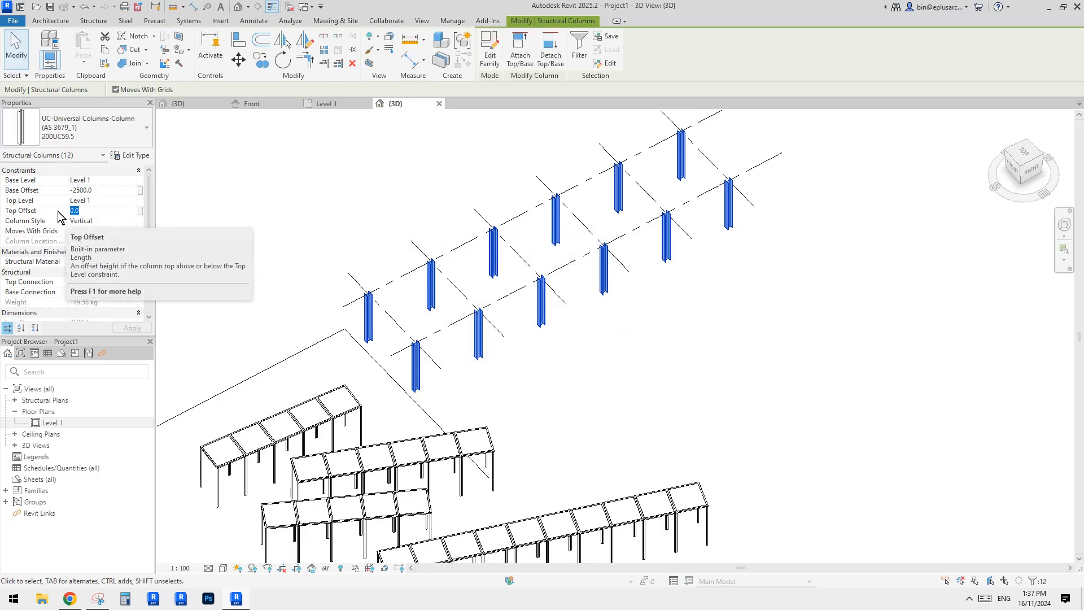
type("3000")
left_click(100, 191)
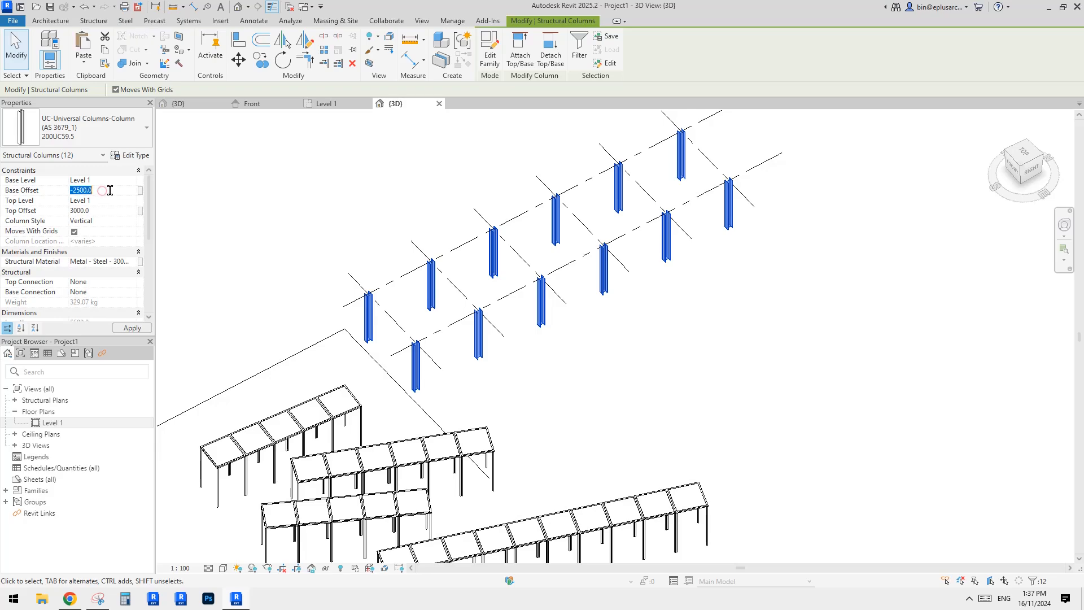
type("0")
Raise the selected columns' top offset to 4000 mm and clear the selection.
scroll(600, 243, "down", 1)
middle_click_drag(585, 278, 593, 329)
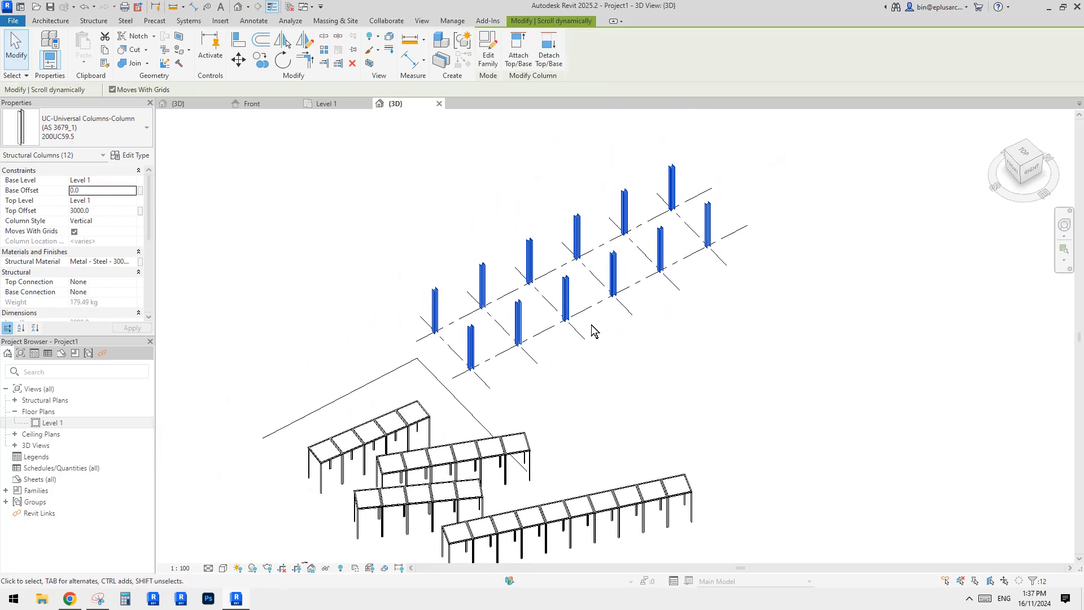
scroll(555, 280, "up", 2)
middle_click_drag(516, 304, 538, 285, "shift")
left_click(104, 214)
type("409")
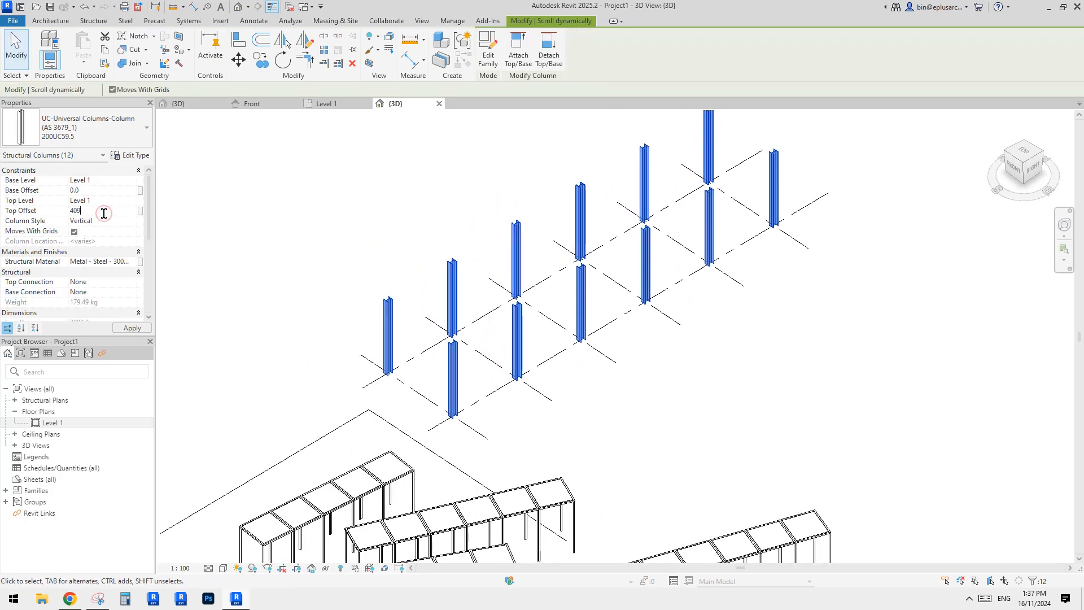
type("040")
left_click(336, 376)
middle_click_drag(336, 377, 339, 373, "shift")
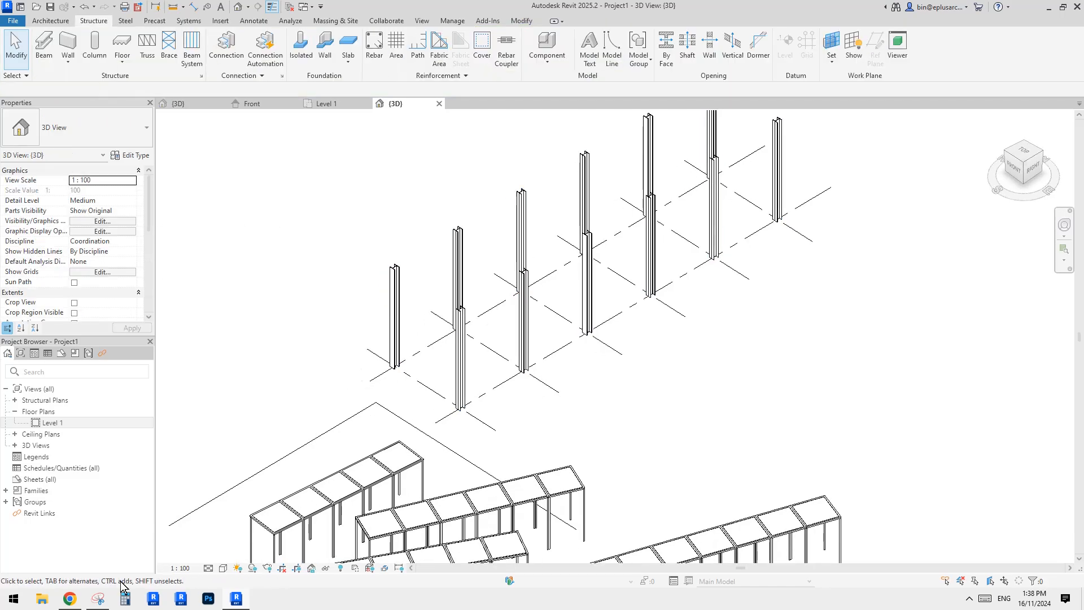
Switch to the browser to view the shading structure reference photo, then return to the model.
left_click(77, 597)
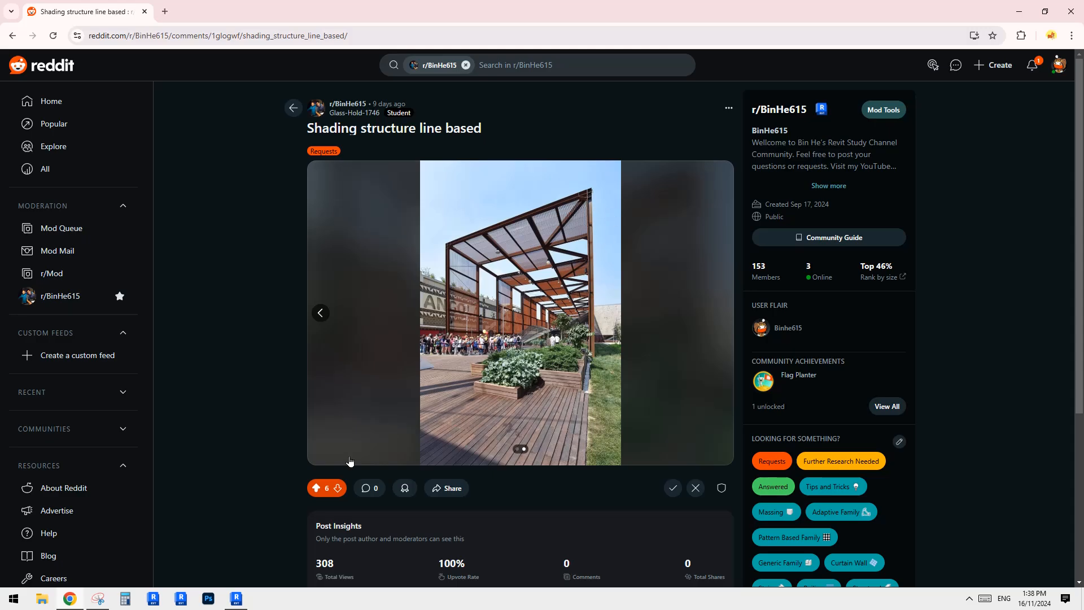
left_click(244, 592)
middle_click_drag(652, 337, 598, 393, "shift")
scroll(571, 344, "down", 1)
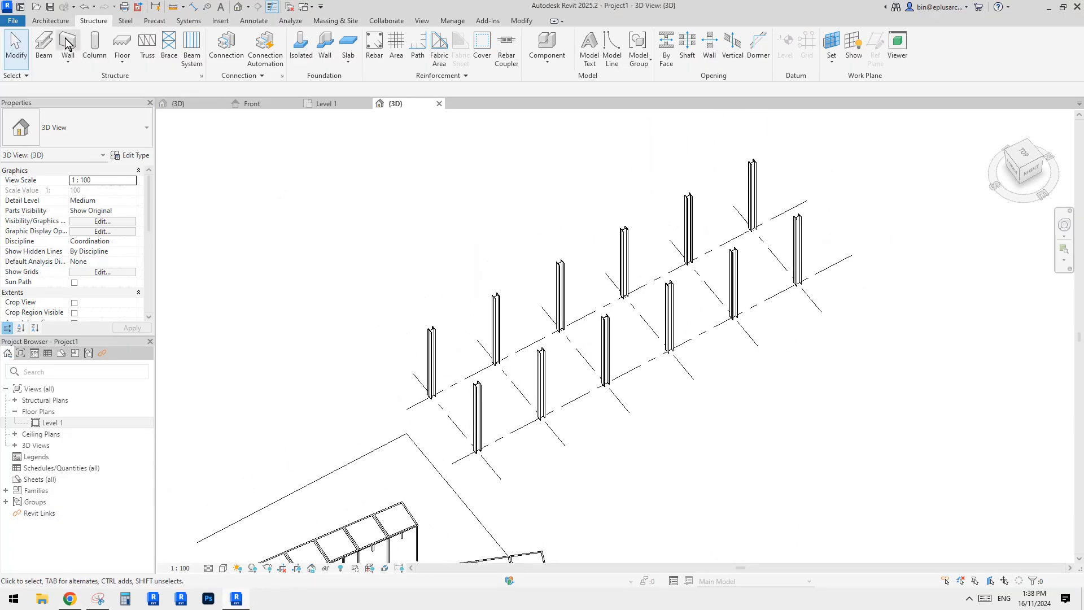
Start the Beam tool and load the UB-Universal Beams (AS 3679_1) family from Structural Framing > Steel > Australian Standard.
left_click(44, 44)
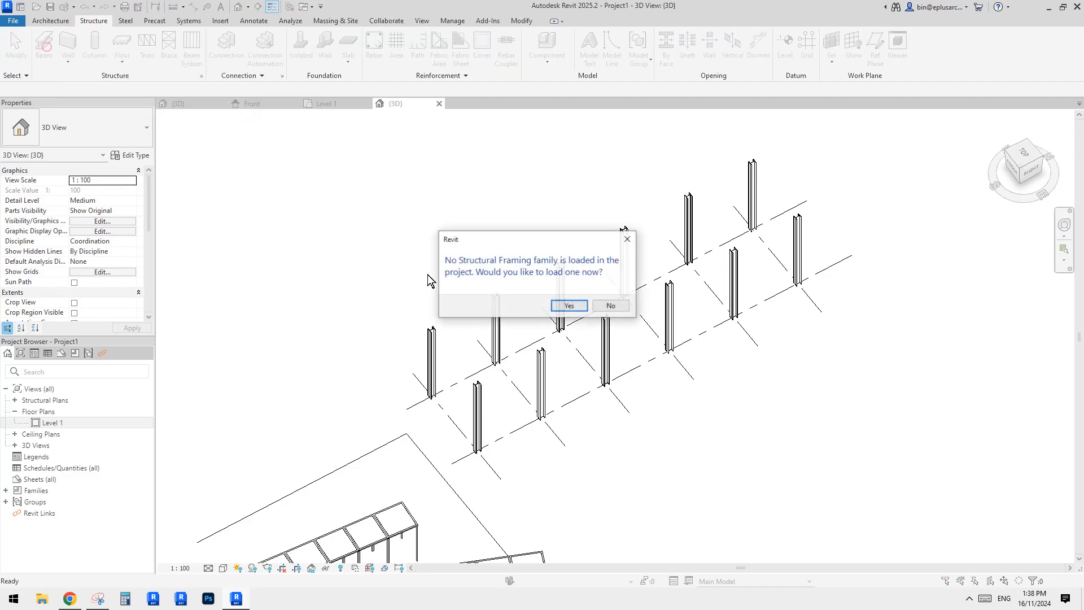
left_click(566, 305)
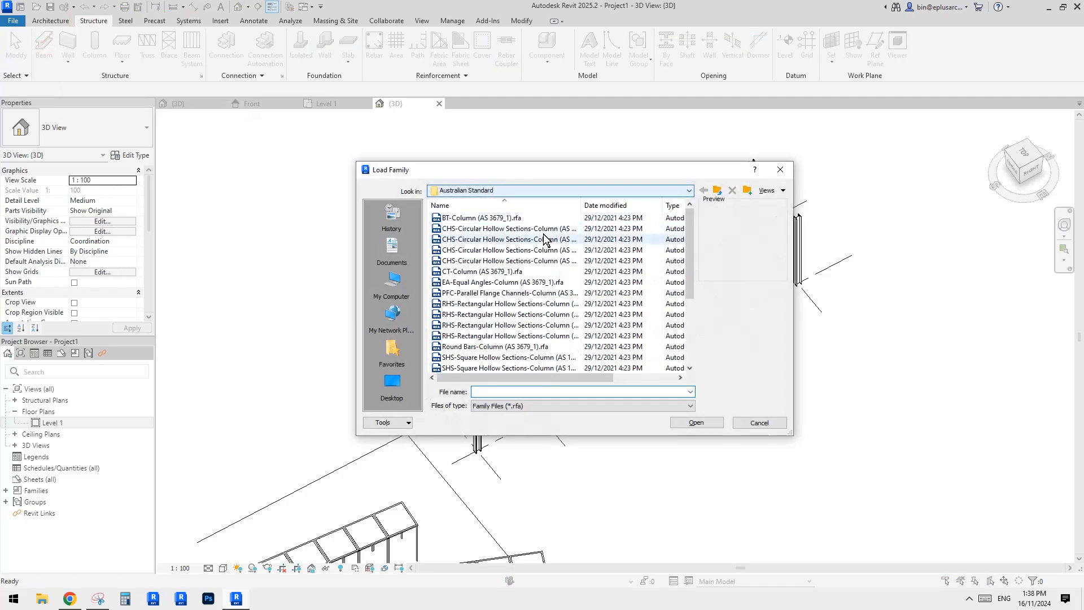
left_click(716, 191)
left_click(716, 191)
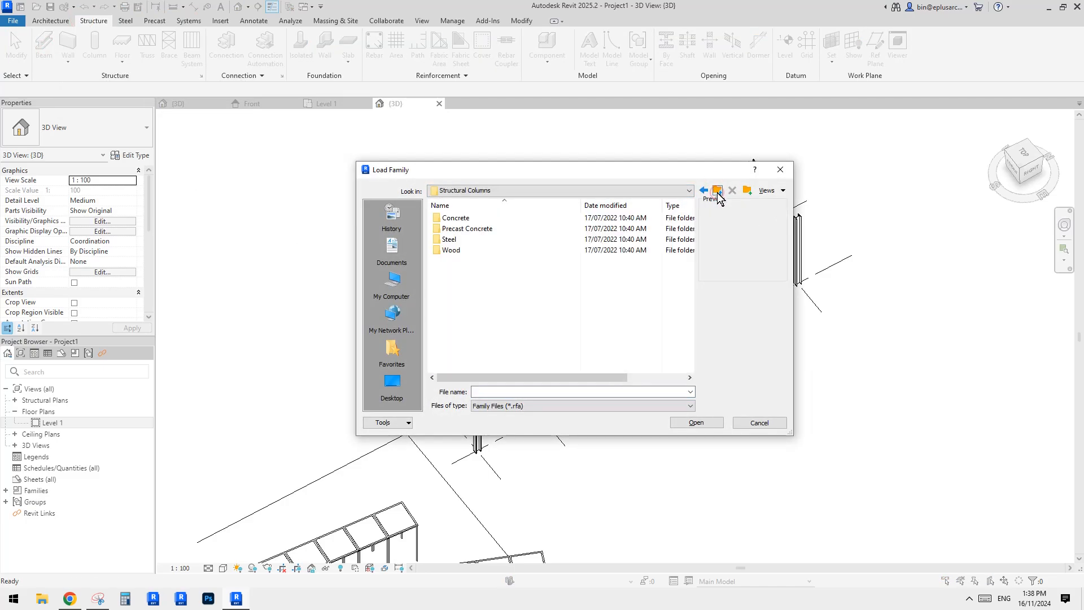
left_click(717, 190)
scroll(702, 305, "down", 6)
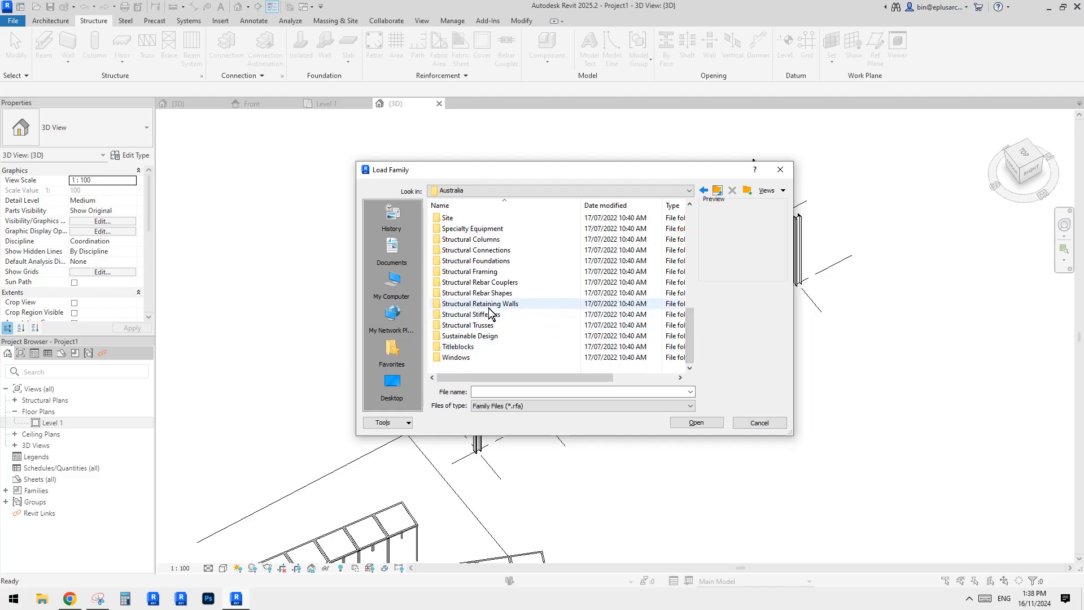
double_click(481, 271)
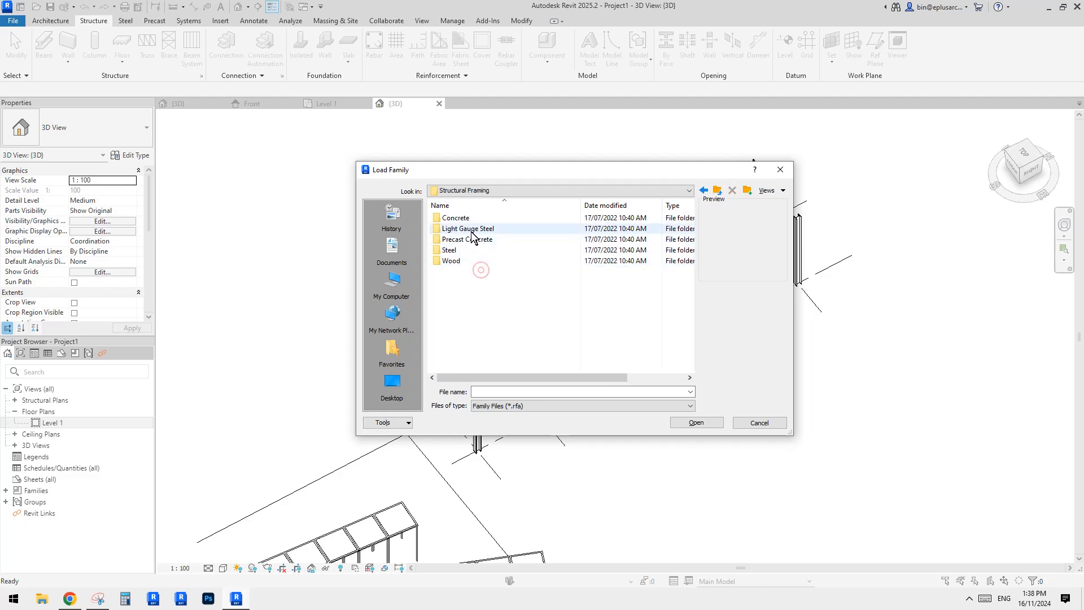
double_click(452, 247)
double_click(465, 219)
scroll(512, 277, "down", 4)
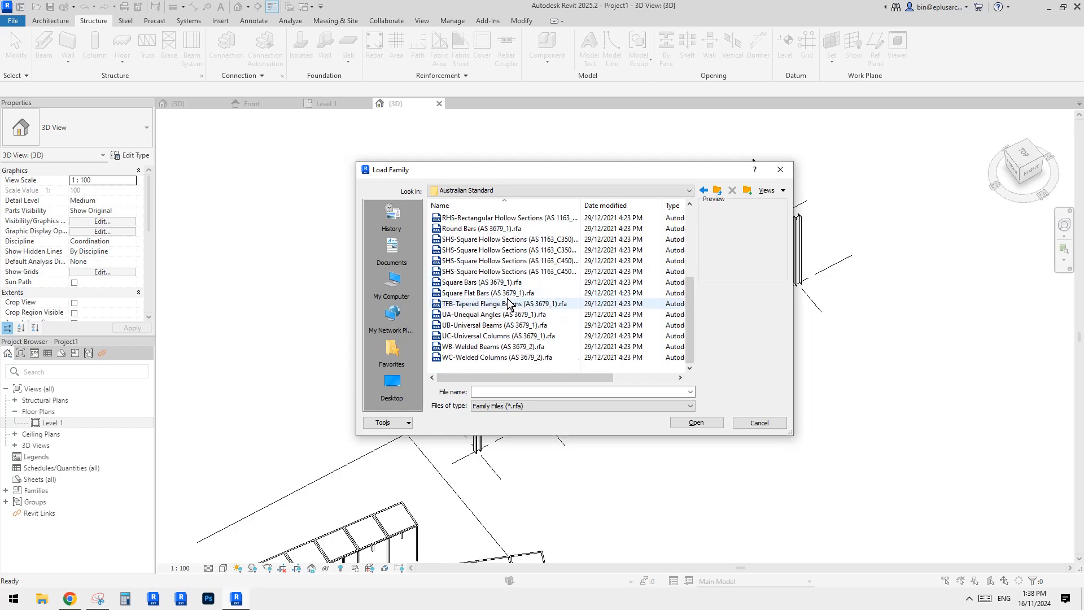
left_click(473, 335)
left_click(472, 326)
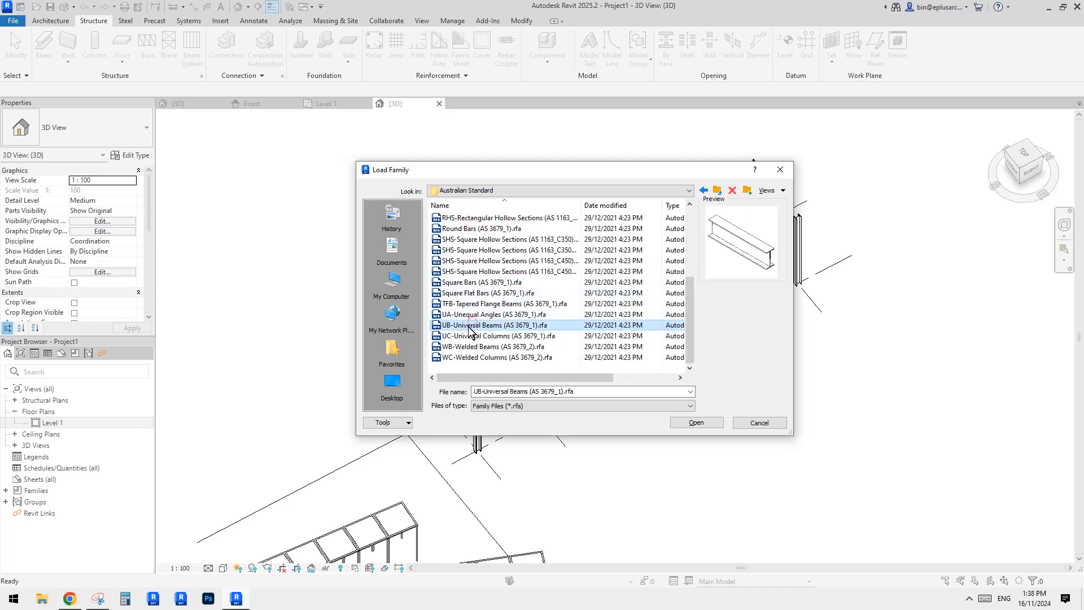
left_click(698, 423)
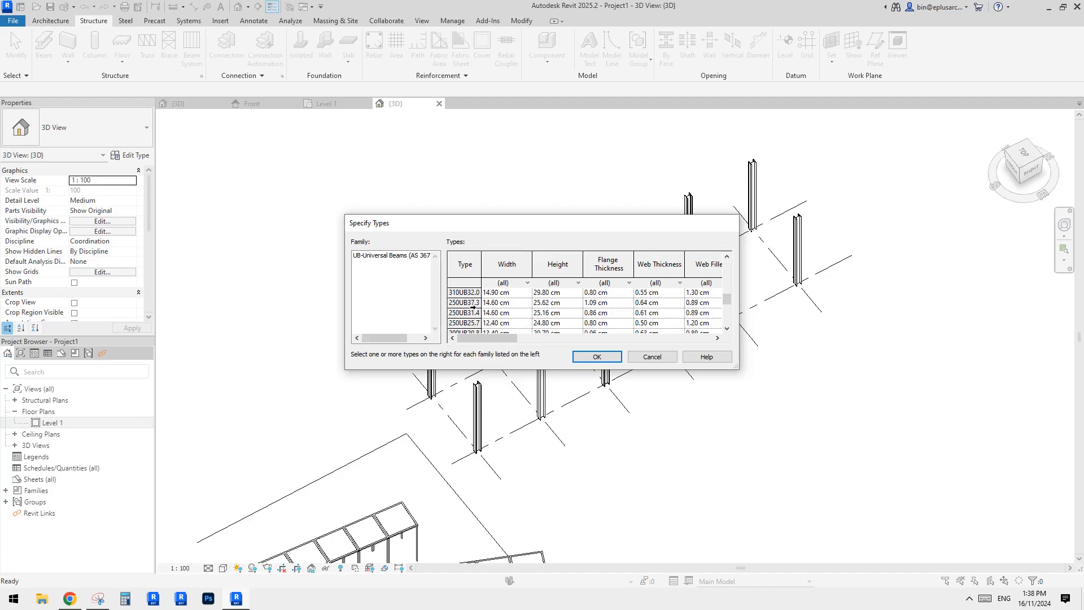
Pick the 200UB29.8 type as the beam type to load.
scroll(473, 305, "down", 2)
scroll(466, 307, "up", 1)
left_click(460, 303)
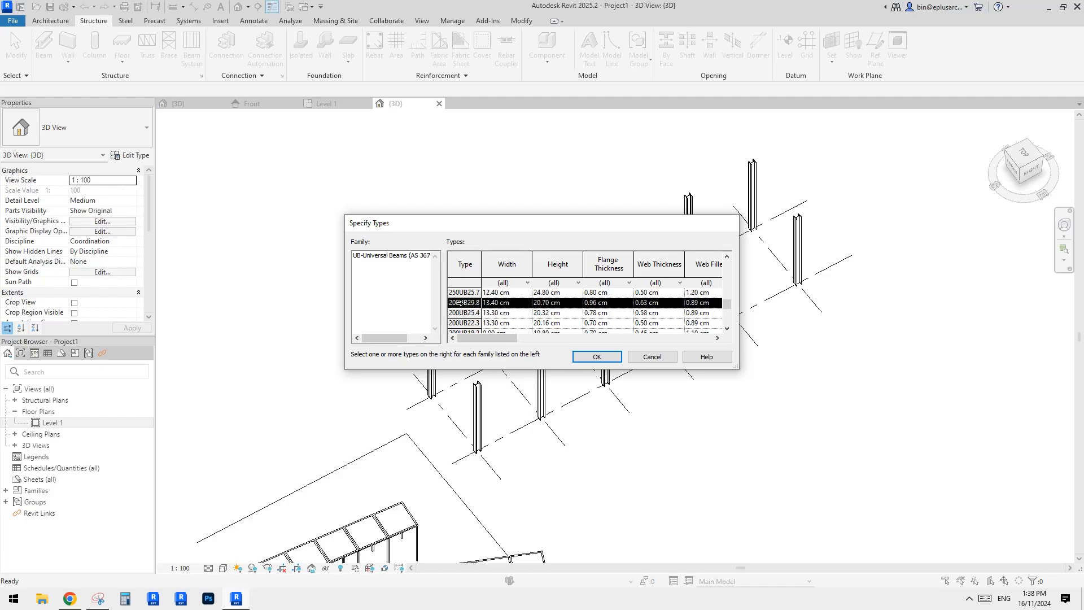
left_click(599, 359)
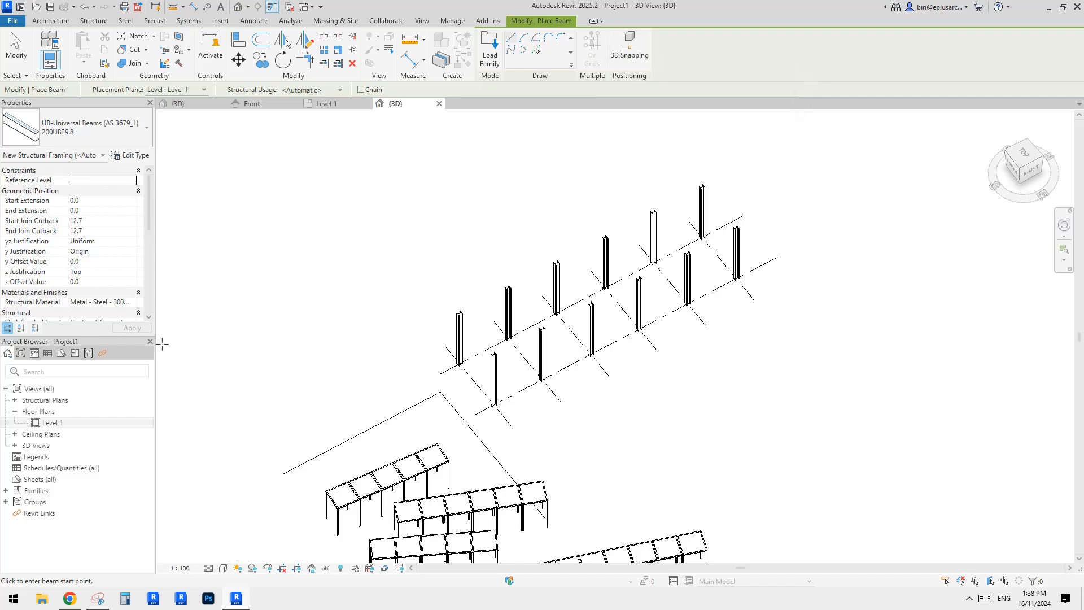
In the Level 1 plan, place 200UB29.8 beams along all grid lines with the On Grid Lines option.
double_click(57, 422)
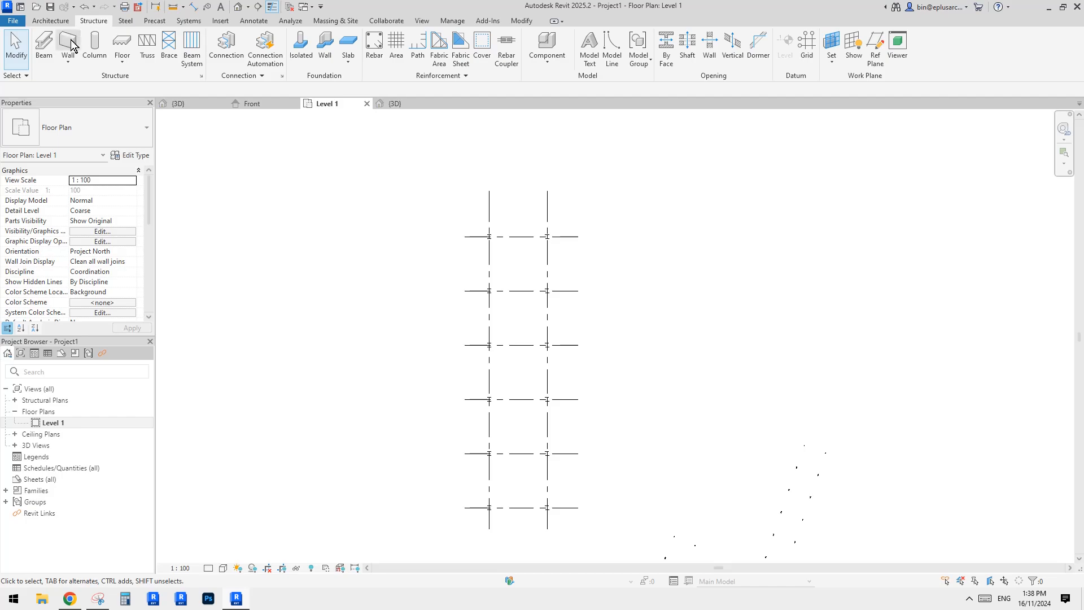
left_click(44, 45)
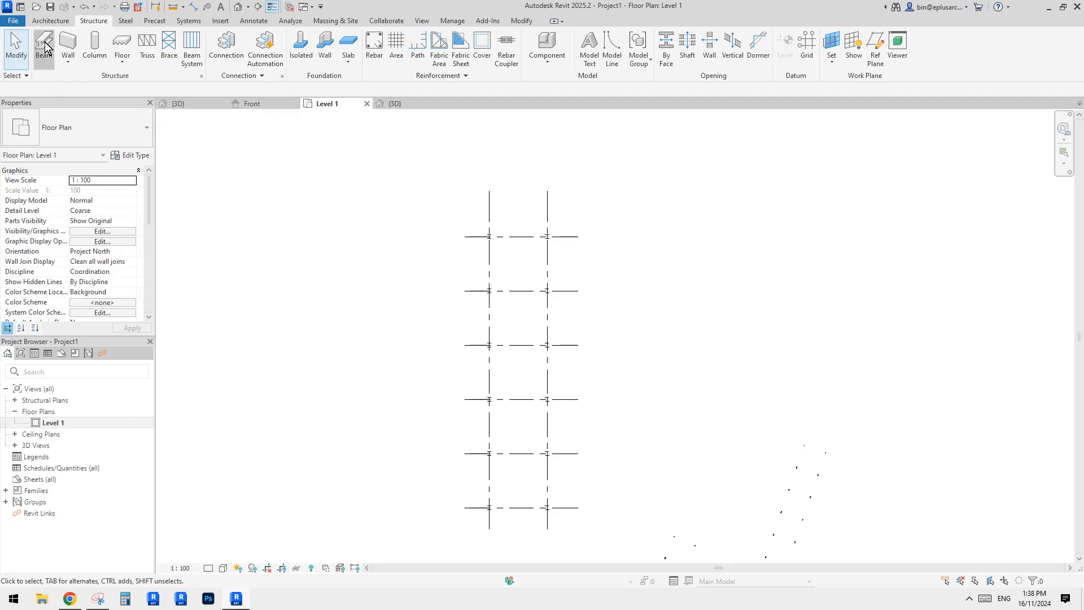
left_click(594, 58)
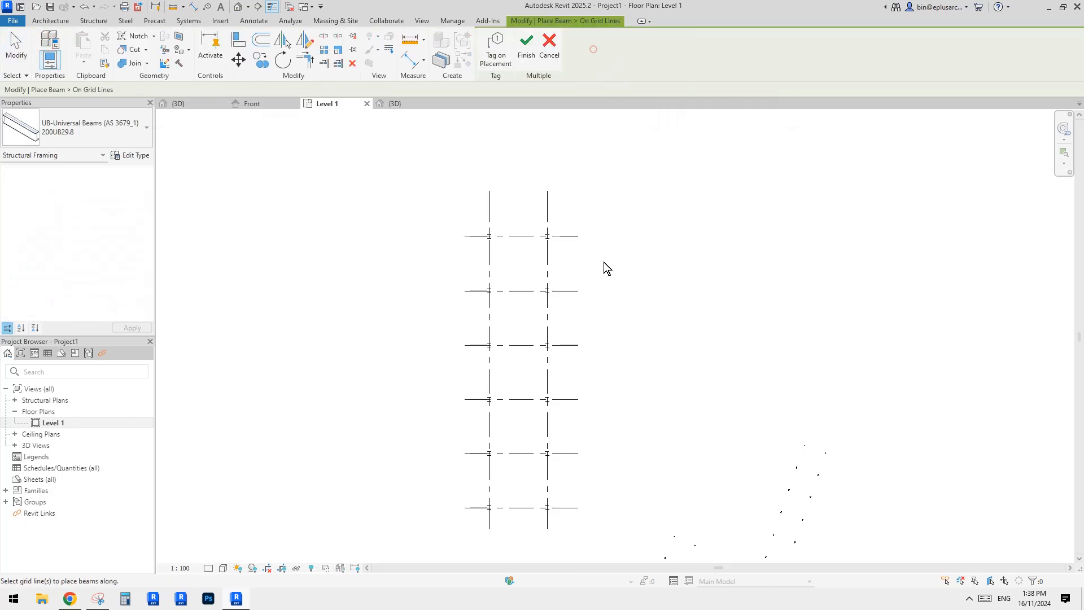
left_click_drag(611, 207, 384, 540)
left_click_drag(453, 516, 454, 517)
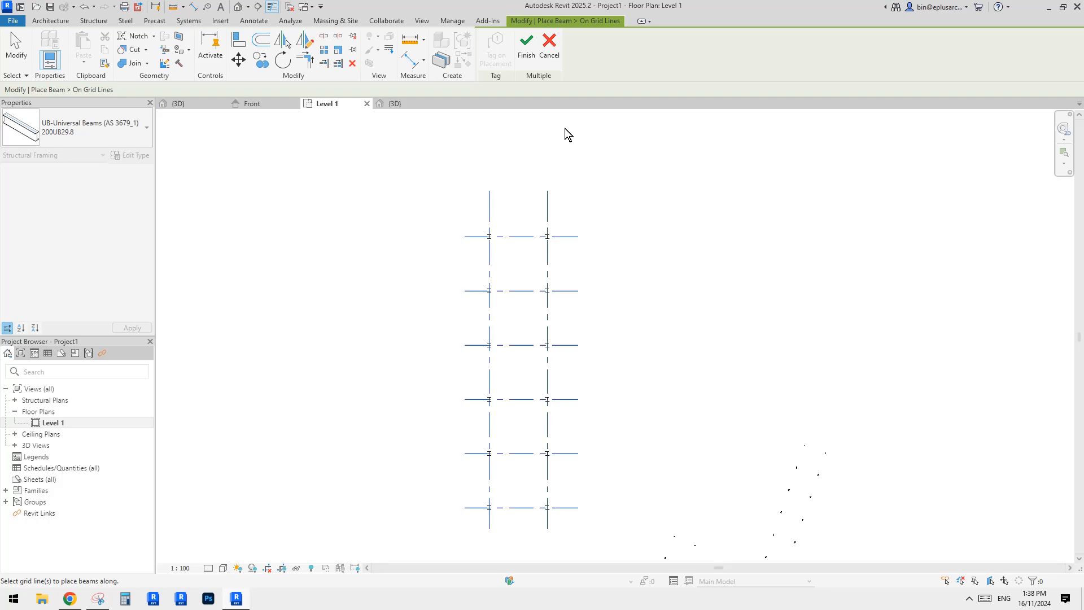
left_click(526, 55)
Select all the beams in the 3D view and open their work plane settings without changing them.
left_click(239, 6)
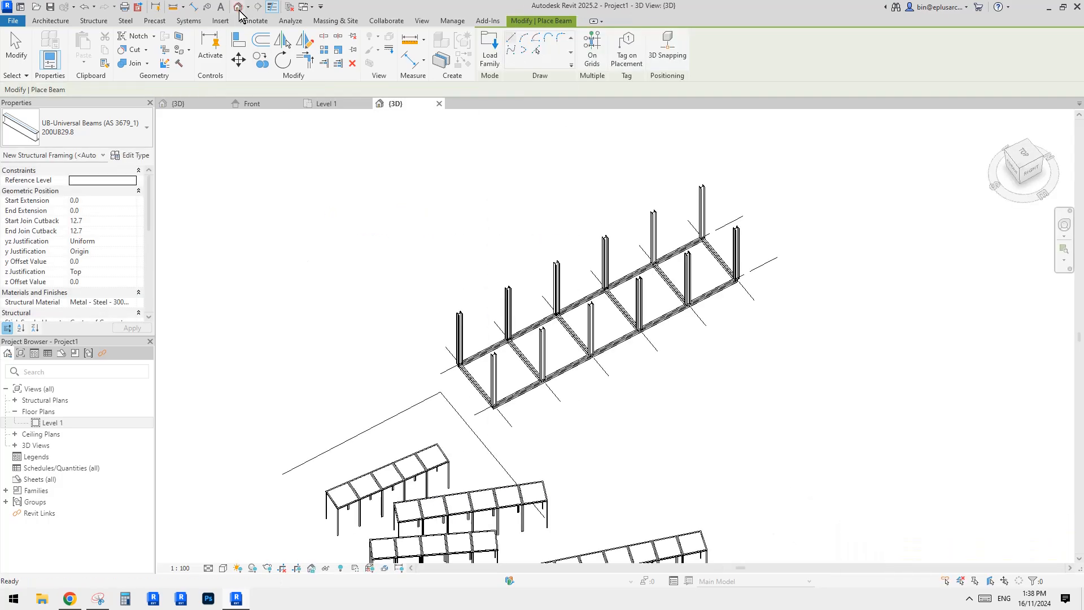
scroll(651, 320, "up", 2)
key("Escape")
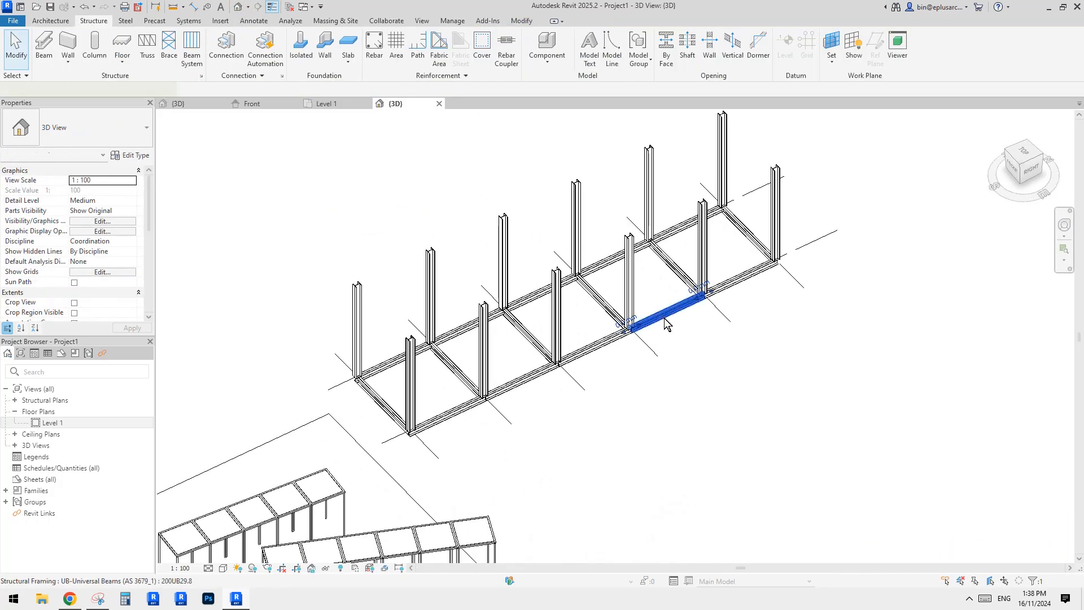
left_click(665, 323)
middle_click_drag(673, 324, 629, 332)
key("s")
key("a")
middle_click_drag(418, 409, 447, 432)
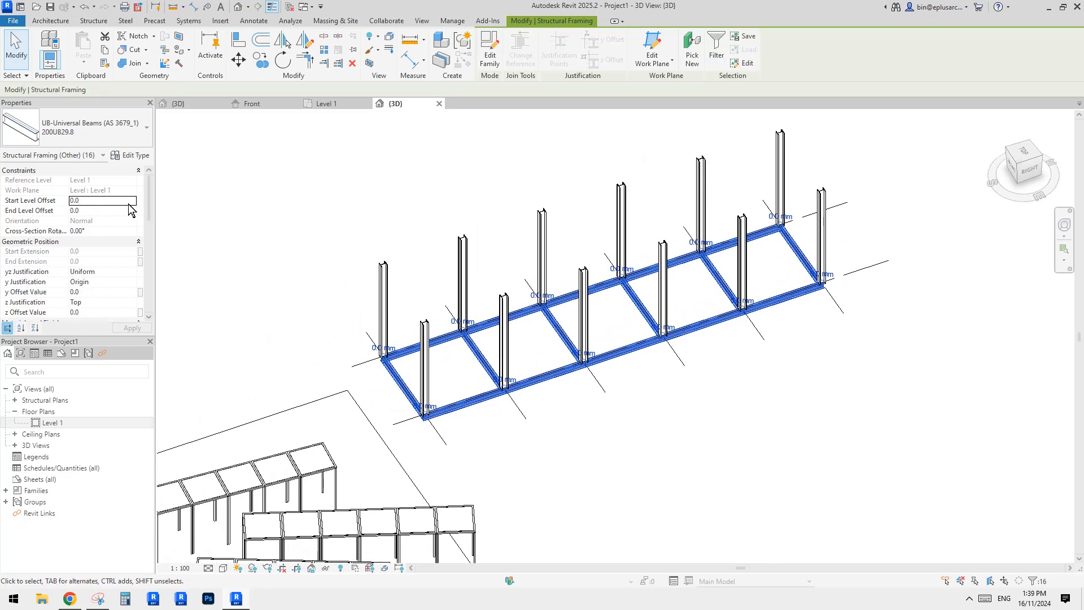
scroll(360, 187, "down", 1)
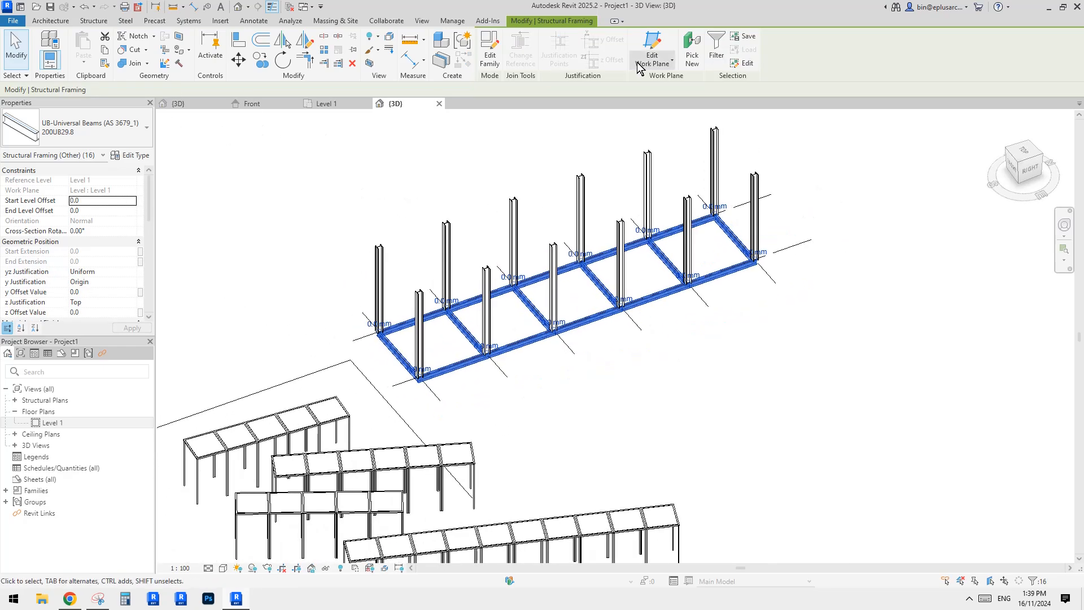
left_click(559, 294)
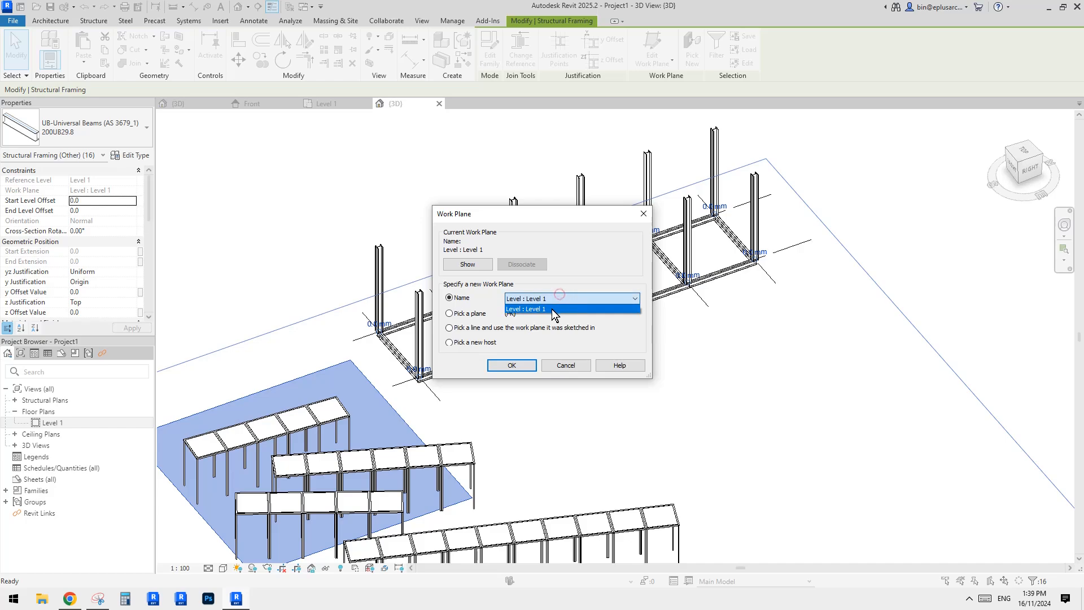
key("Escape")
key("Escape")
key("Escape")
Copy the Level 1 level plane upward by 4000 mm to create a new level.
scroll(560, 329, "down", 3)
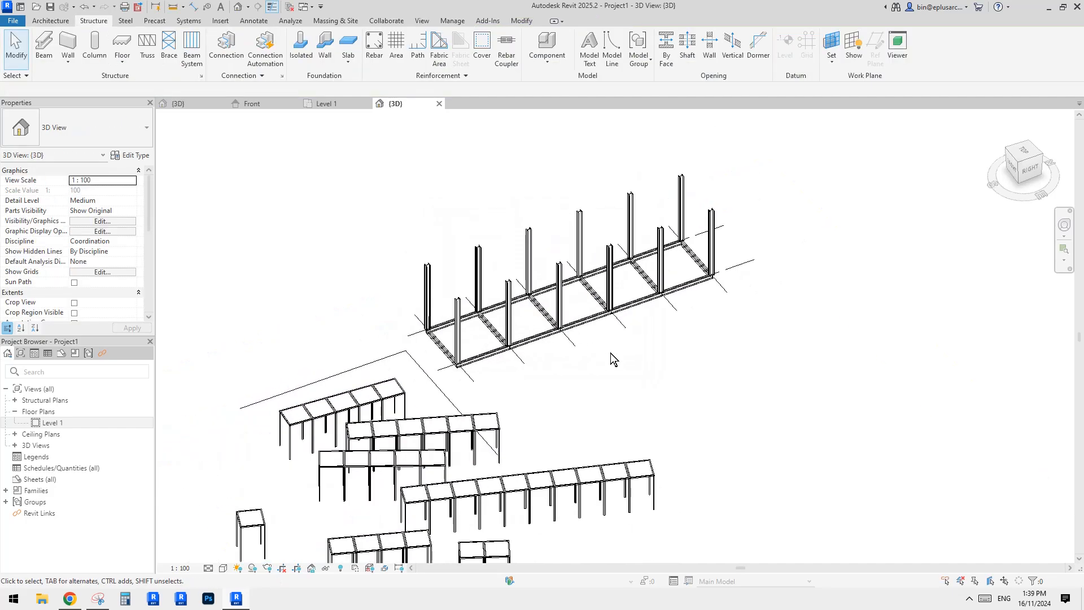
middle_click_drag(607, 289, 594, 268, "shift")
scroll(594, 268, "down", 4)
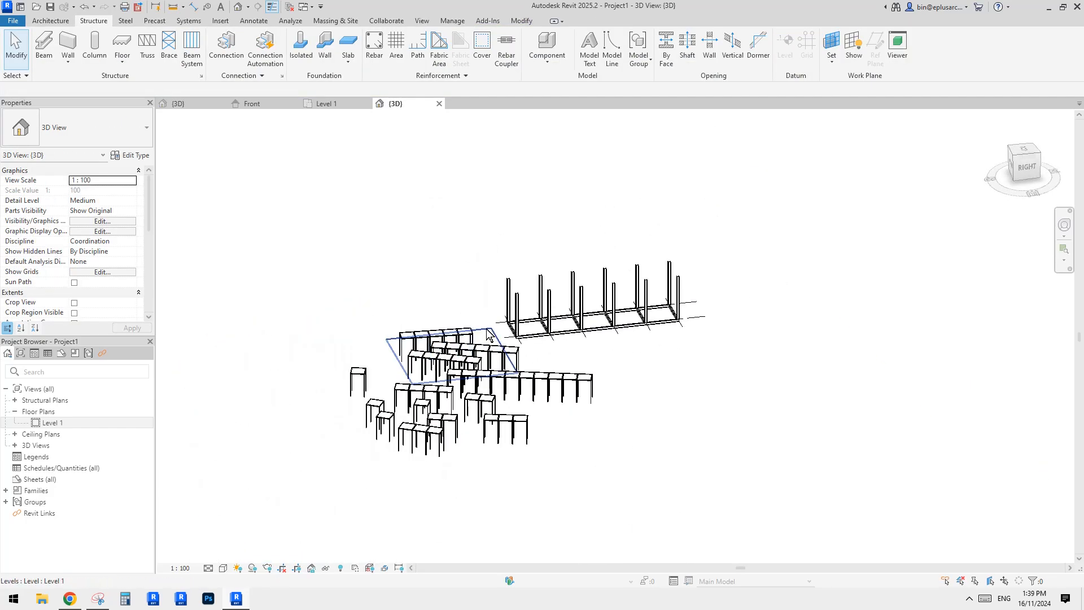
left_click(443, 347)
left_click(1026, 167)
key("m")
key("v")
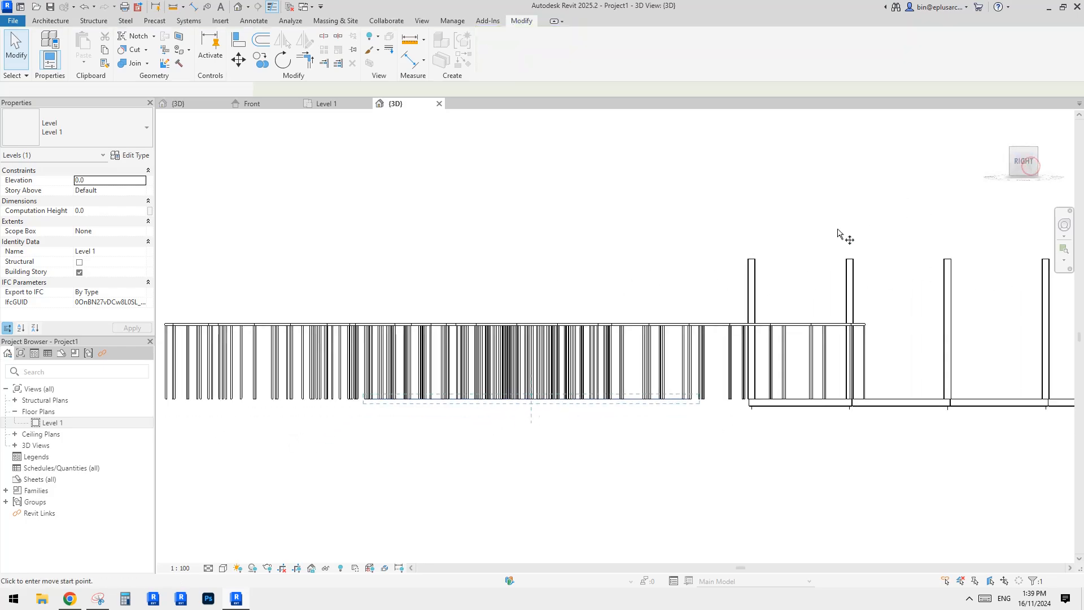
middle_click_drag(738, 267, 790, 231)
left_click(790, 231)
type("4")
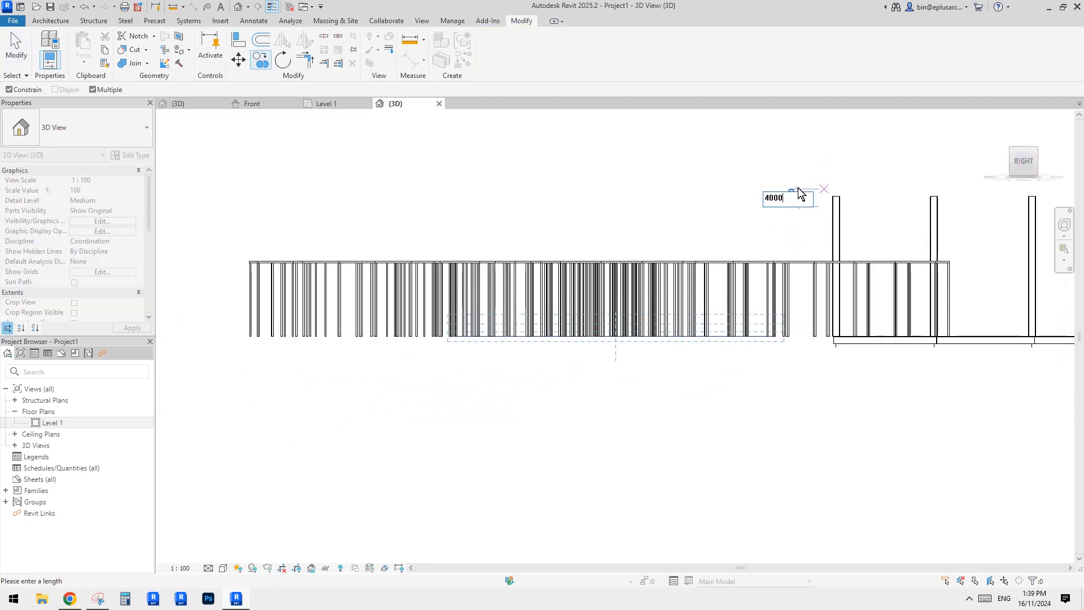
type("000")
key("Return")
key("Escape")
Maximize the 3D extents of the new Level 2 plane and the Level 1 plane.
middle_click_drag(822, 204, 616, 237, "shift")
right_click(616, 237)
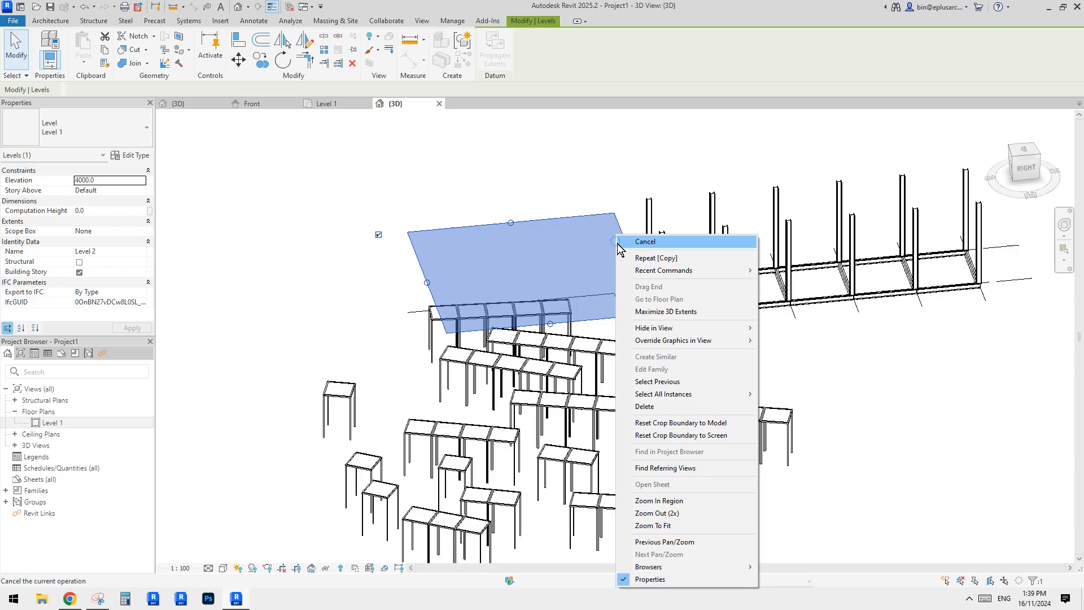
left_click(675, 307)
left_click(604, 293)
right_click(602, 295)
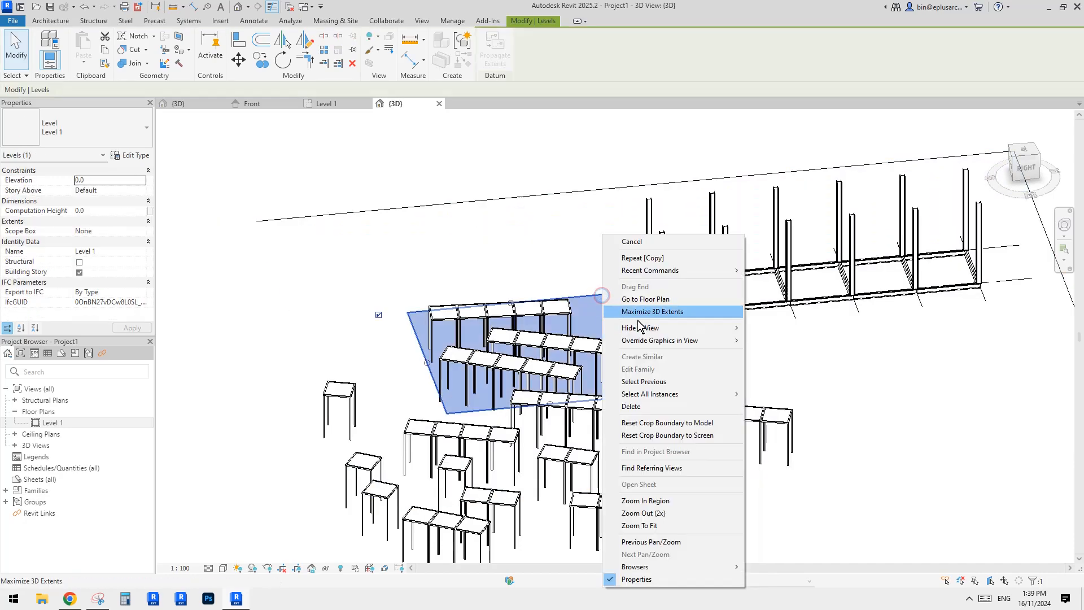
left_click(643, 310)
middle_click_drag(759, 279, 646, 306)
left_click(645, 307)
middle_click_drag(556, 295, 584, 312, "shift")
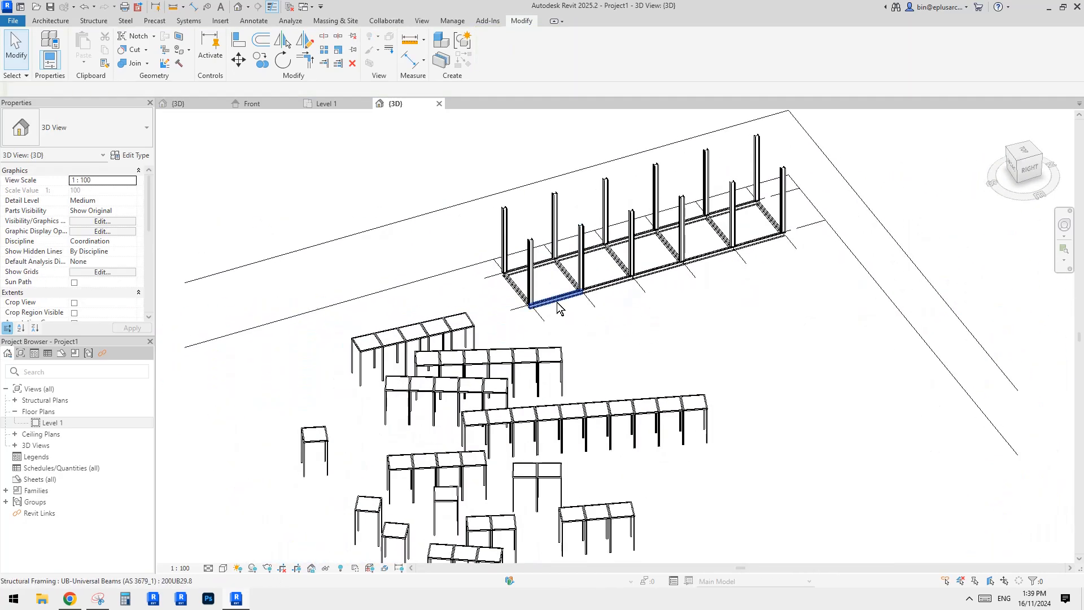
Select the chain of Level 1 beams and set their work plane to Level : Level 1.
left_click(558, 308)
key("Tab")
left_click(709, 276)
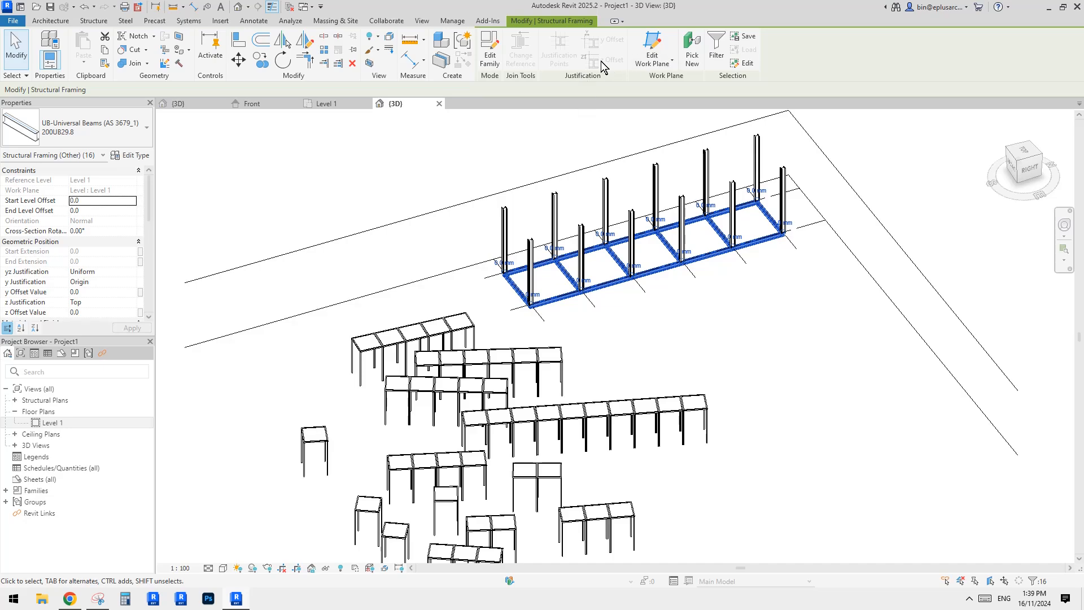
left_click(652, 54)
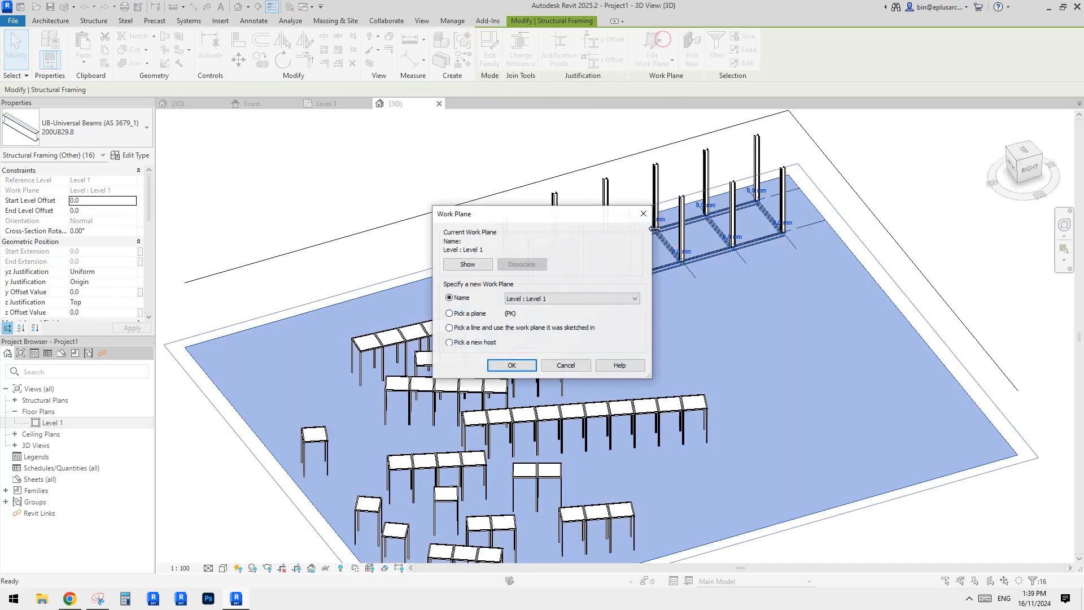
left_click(576, 298)
left_click(557, 312)
left_click(520, 364)
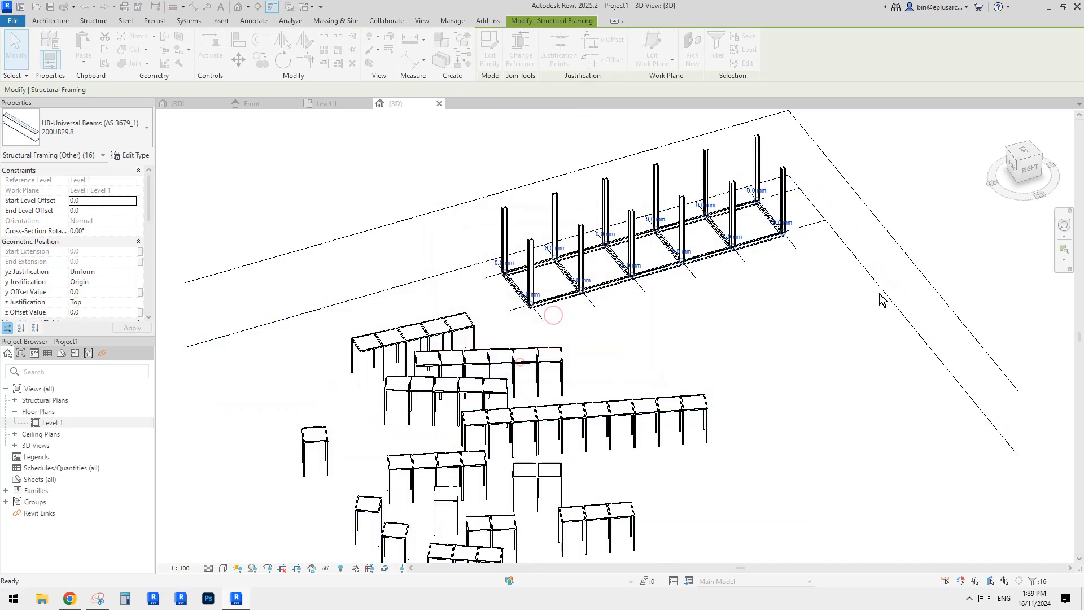
Compare the steel frame in 3D with the reference photo of the line-based shading structure in the browser.
left_click(879, 293)
middle_click_drag(658, 246, 737, 259, "shift")
scroll(508, 226, "up", 3)
middle_click_drag(375, 272, 670, 379)
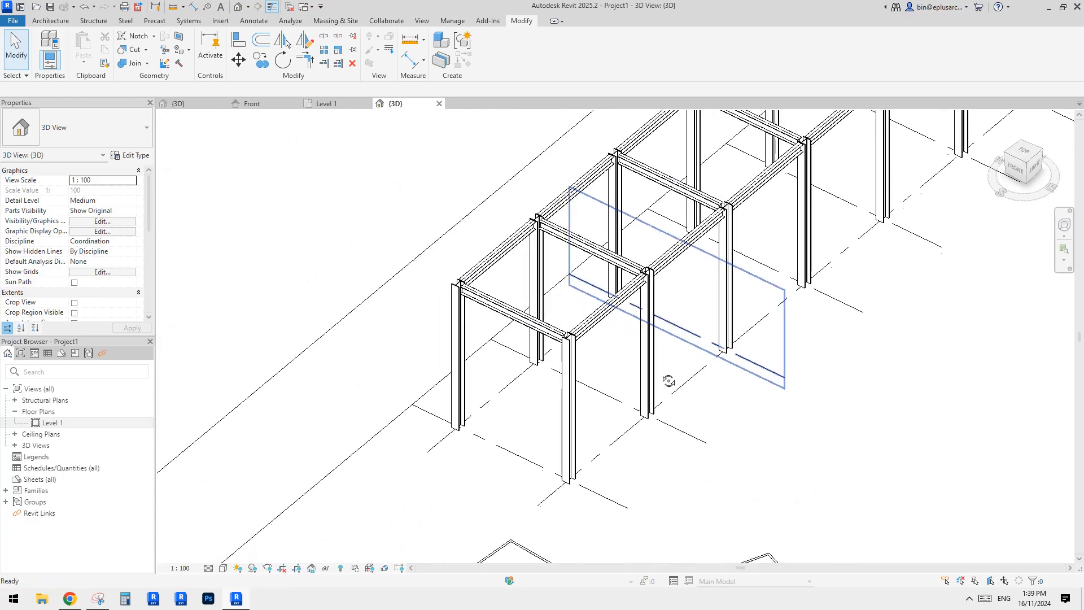
left_click(71, 599)
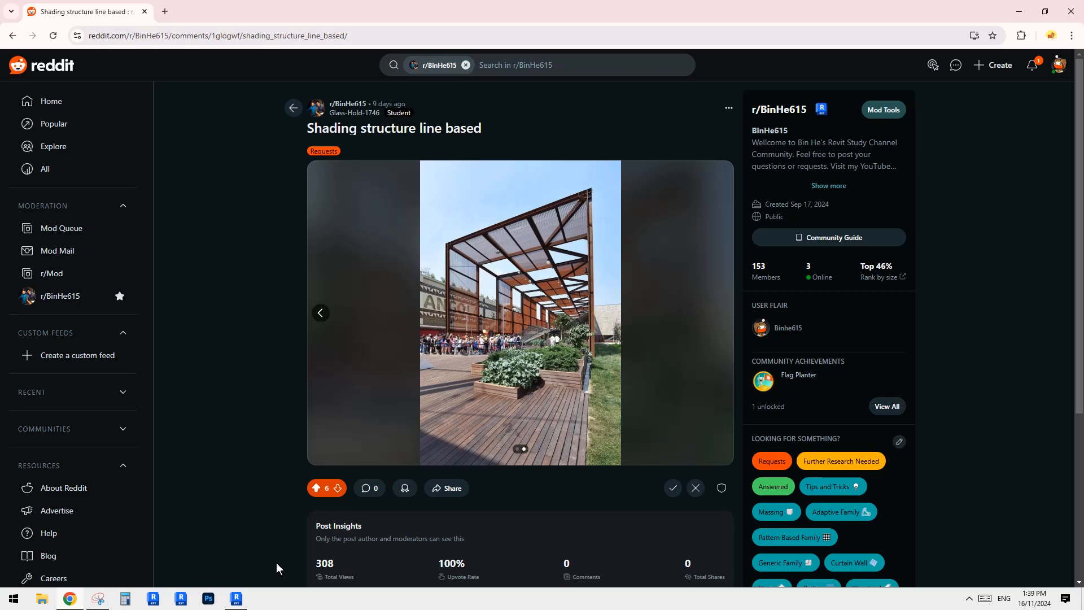
left_click(237, 599)
middle_click_drag(542, 384, 550, 358, "shift")
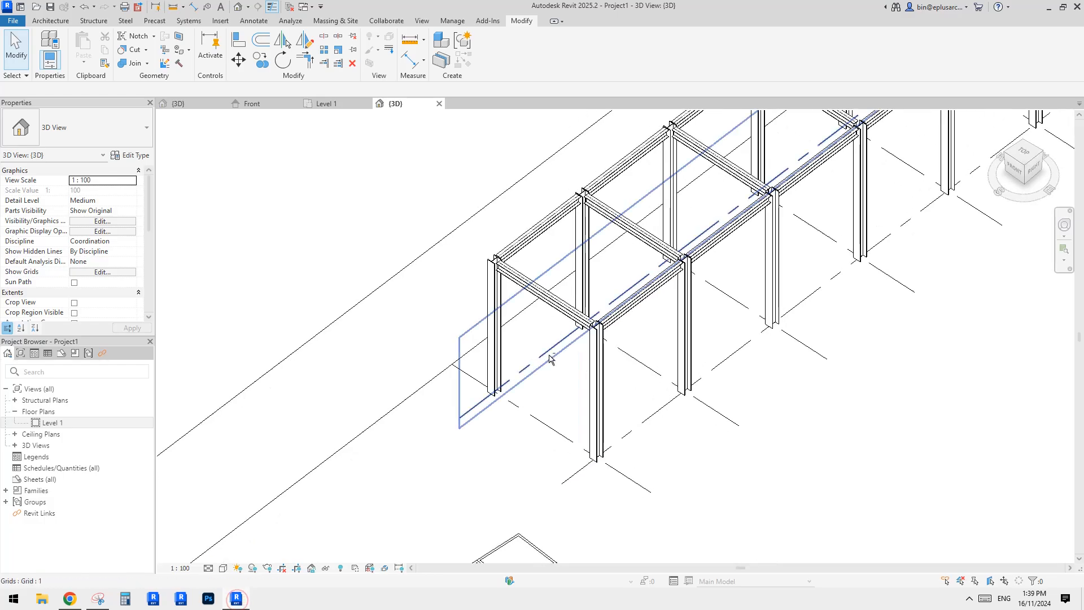
left_click(70, 599)
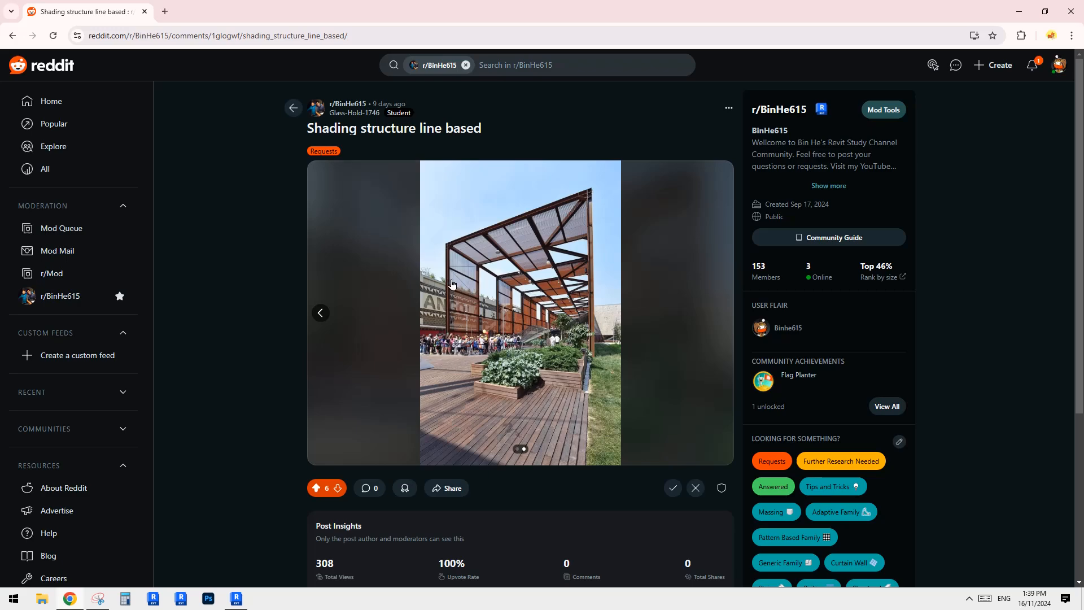
left_click(237, 599)
scroll(561, 232, "up", 1)
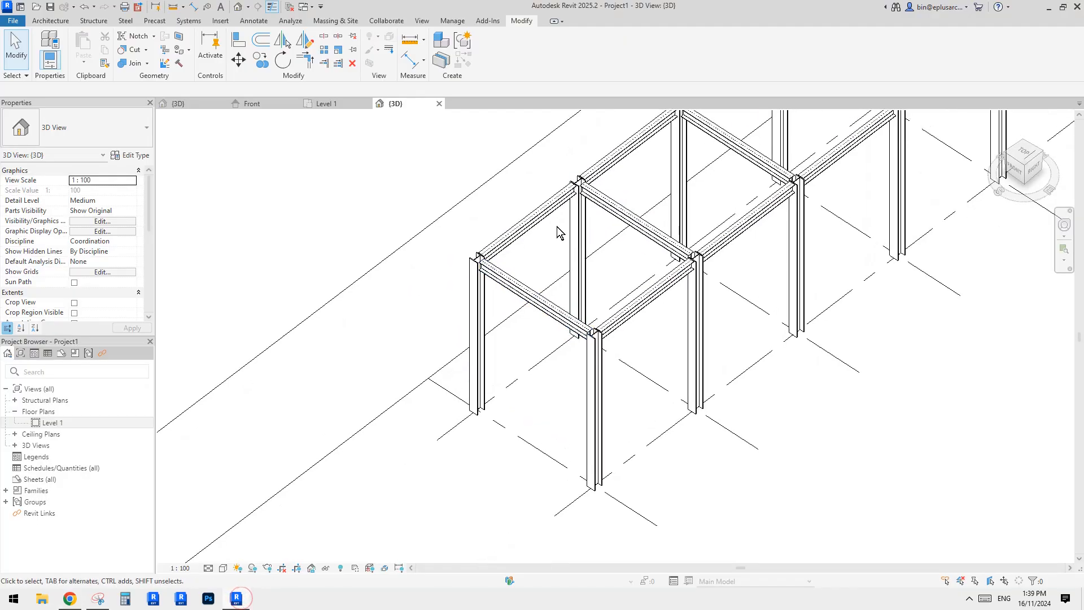
Select one of the upper Level 2 beams and review its properties.
left_click(561, 232)
scroll(554, 299, "up", 2)
scroll(553, 299, "down", 1)
middle_click_drag(553, 299, 562, 288)
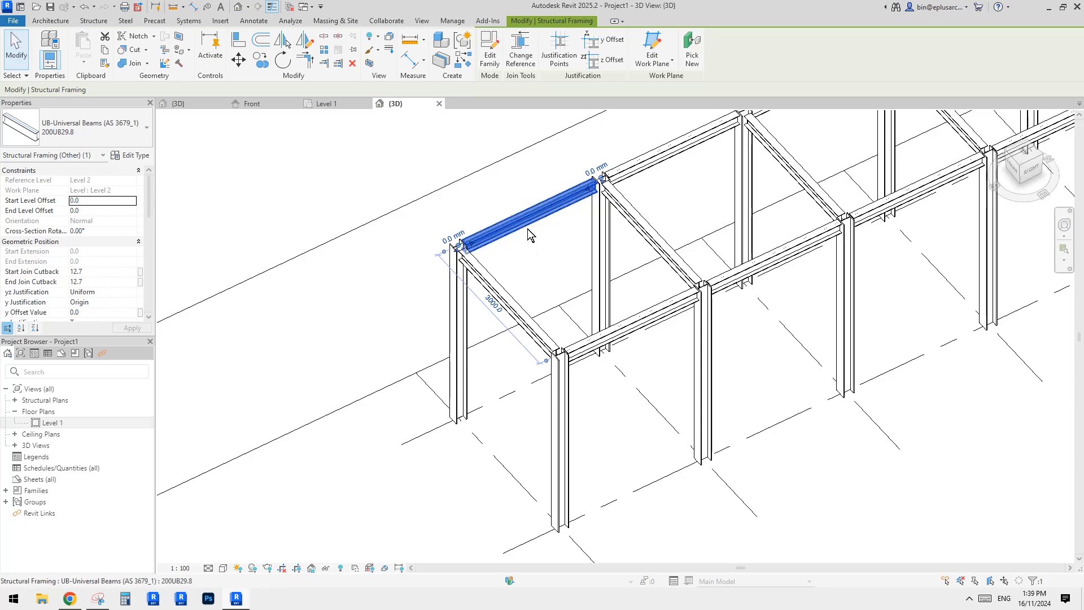
middle_click_drag(313, 226, 319, 222)
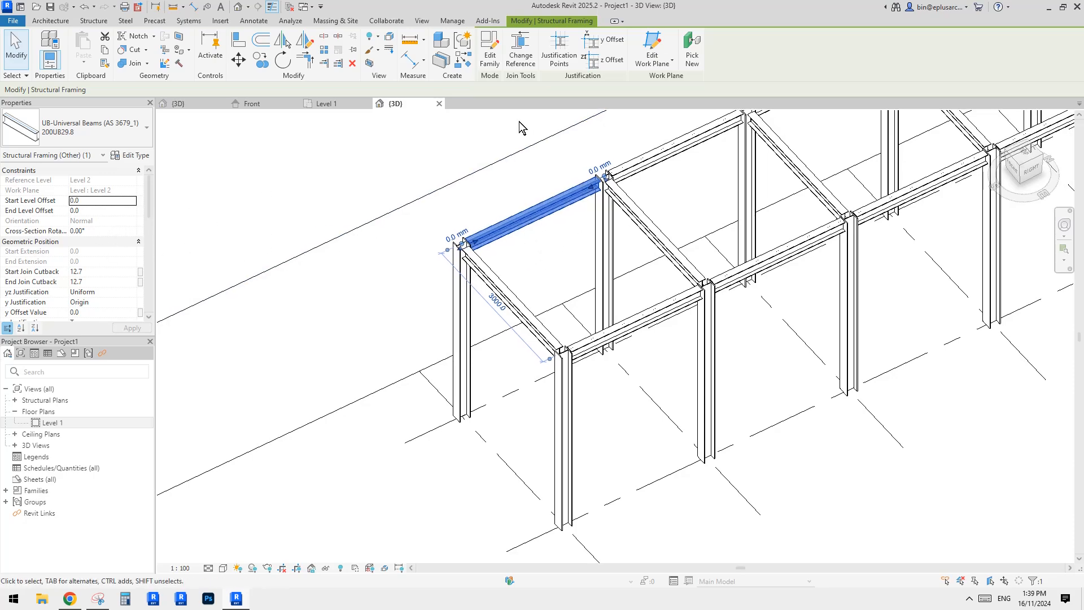
middle_click_drag(541, 209, 538, 210)
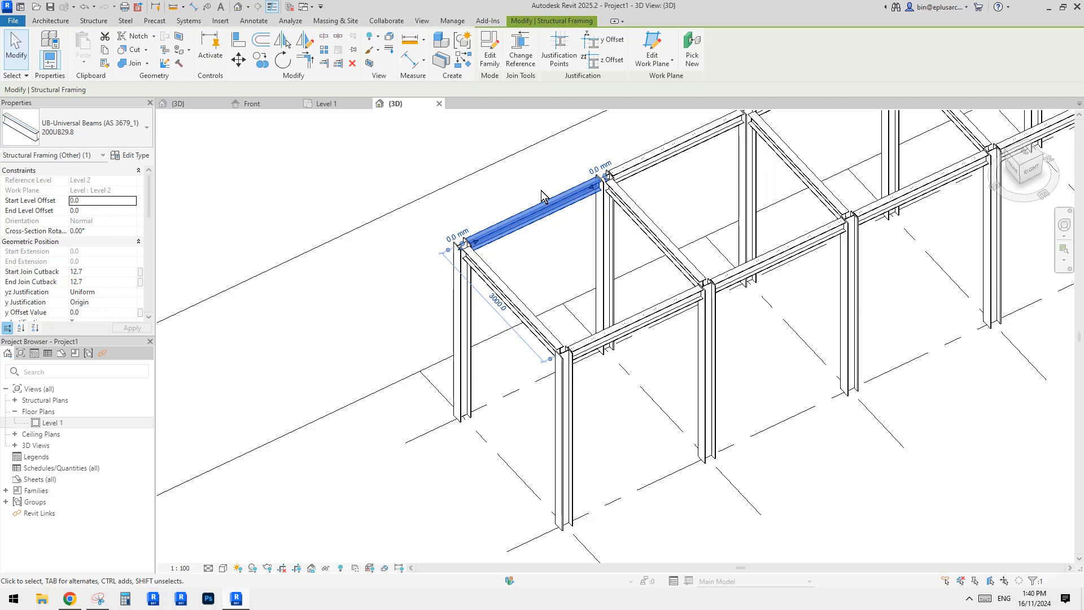
middle_click_drag(540, 191, 537, 195)
Start the Beam command and load the 150UB14.0 type from the UB-Universal Beams family.
key("b")
key("m")
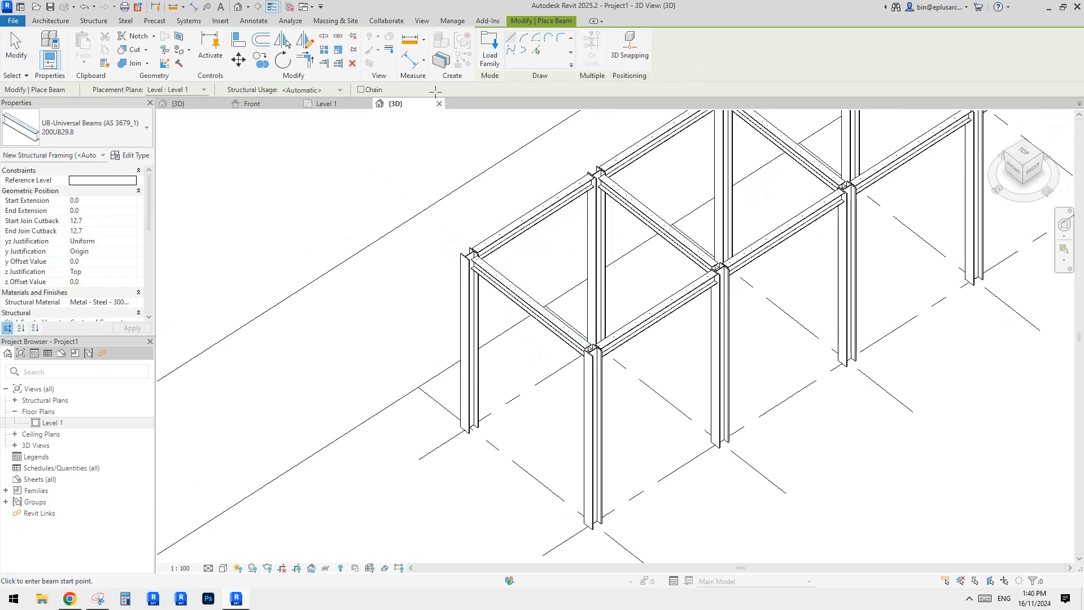
left_click(490, 55)
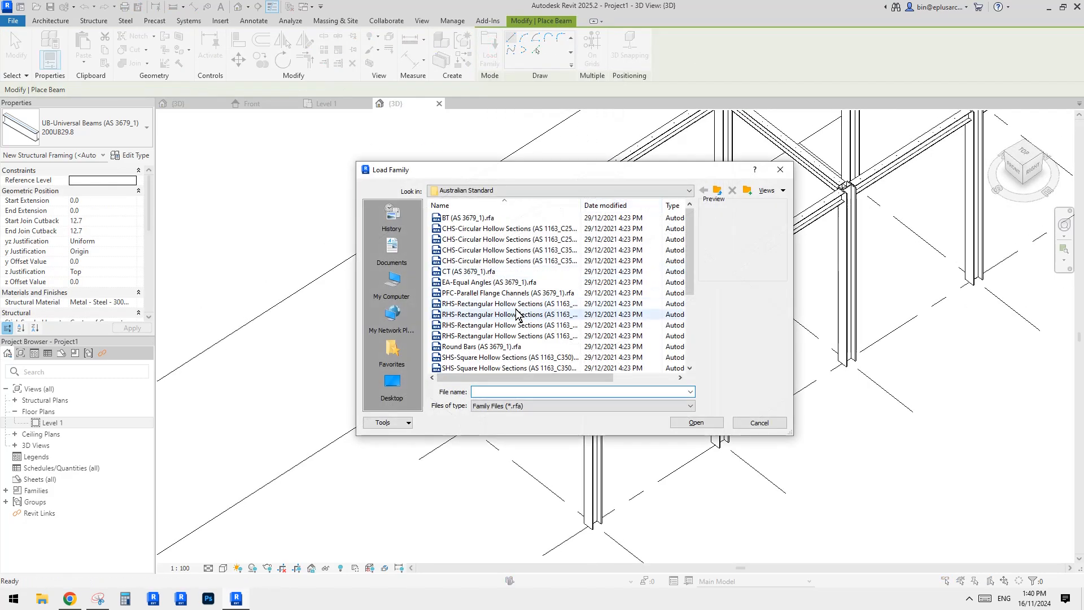
scroll(499, 314, "down", 3)
double_click(464, 326)
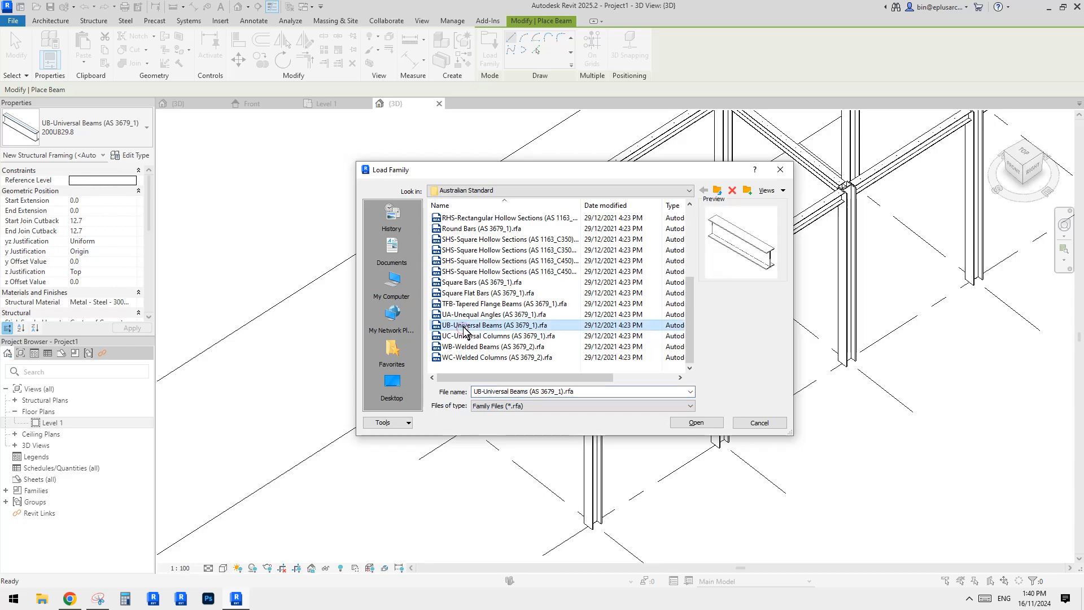
scroll(464, 326, "down", 10)
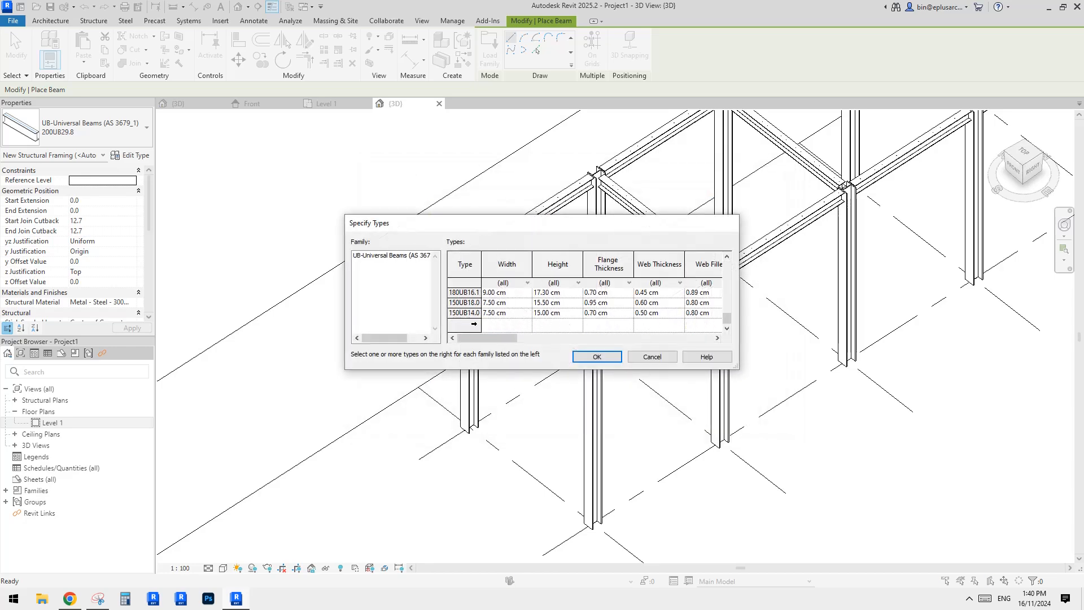
left_click(462, 314)
left_click(597, 356)
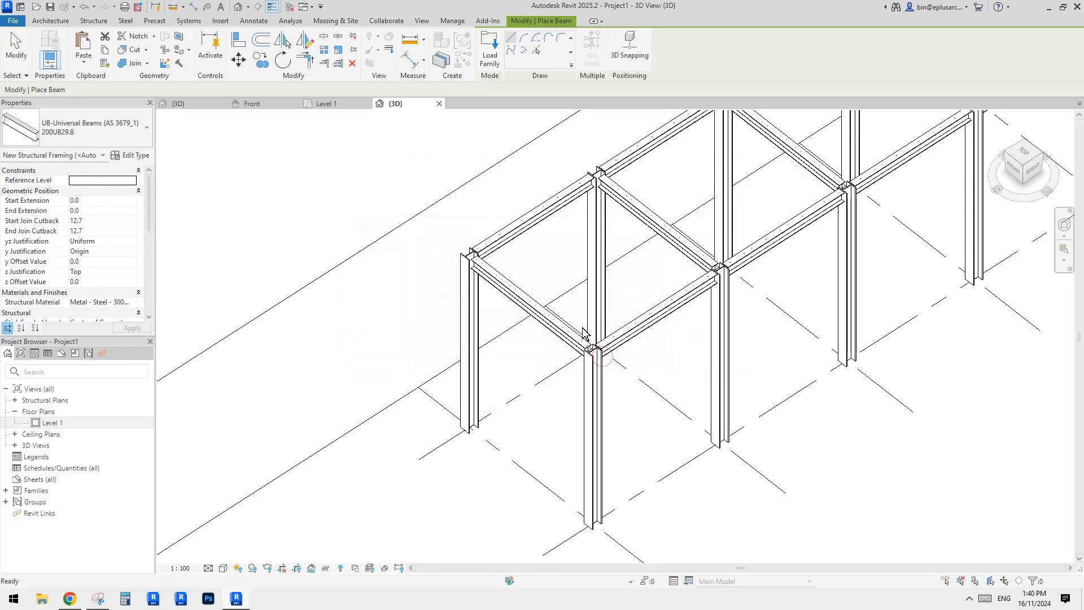
With 3D Snapping on, place a 200UB29.8 beam between the midpoints of two end columns, about 3000 mm long.
left_click(628, 50)
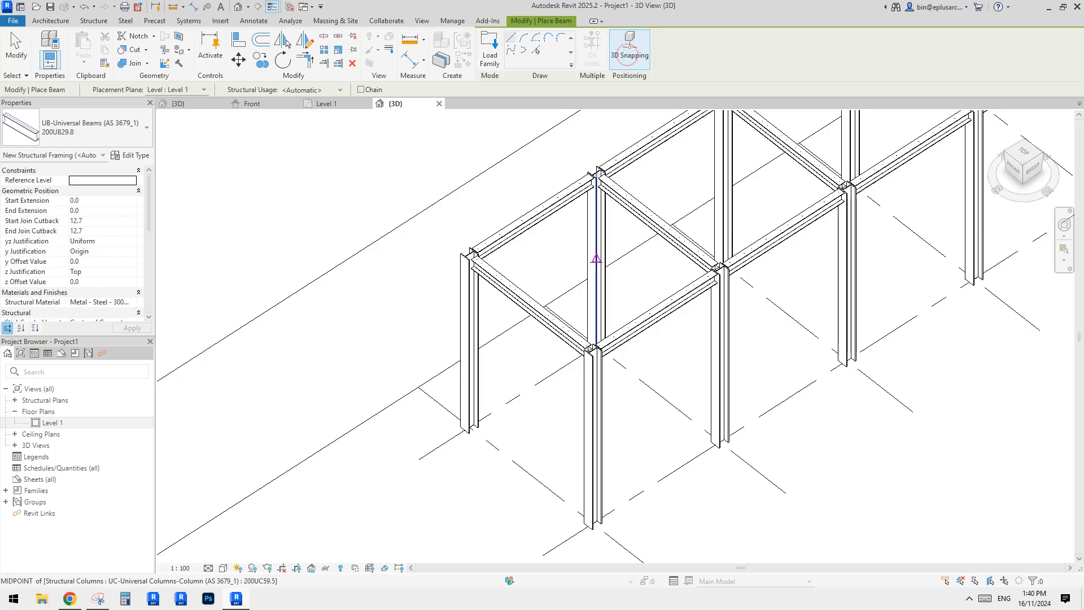
left_click(595, 261)
left_click(475, 340)
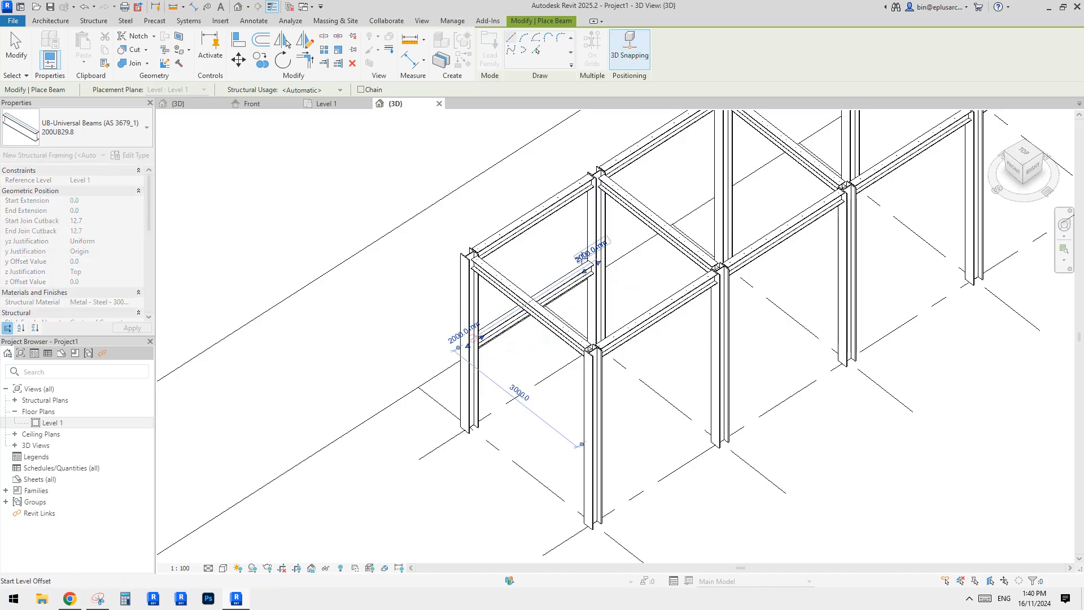
key("Escape")
Select the new mid-height beam and inspect it from another angle.
left_click(572, 280)
middle_click_drag(593, 245, 214, 249, "shift")
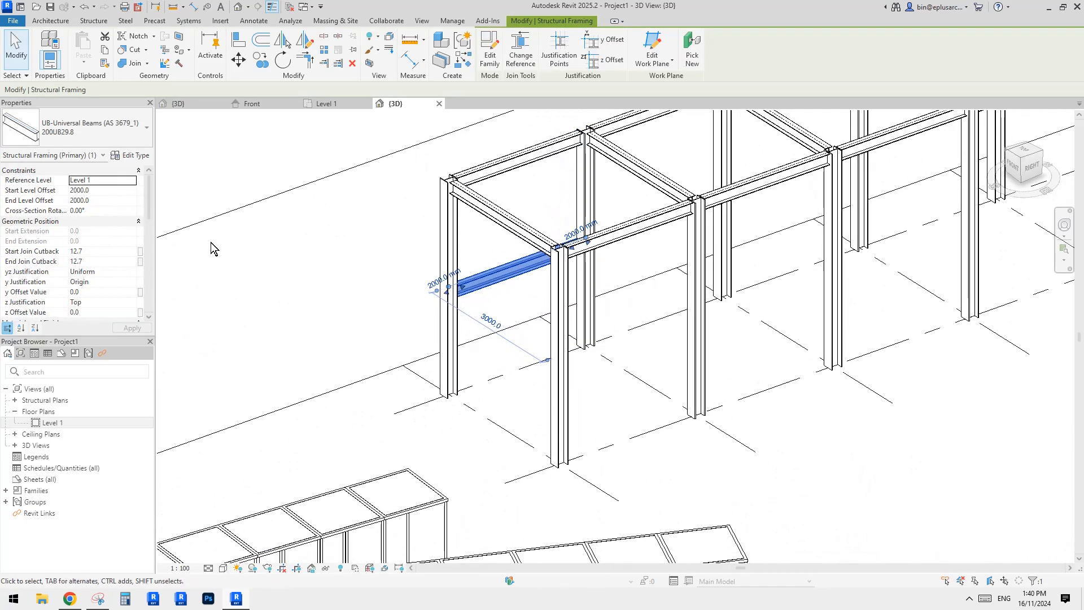
scroll(554, 218, "down", 1)
middle_click_drag(553, 218, 516, 289, "shift")
scroll(621, 210, "down", 2)
key("Escape")
Copy an upper end beam, paste it in the same place, and change its work plane to Level : Level 1.
left_click(513, 219)
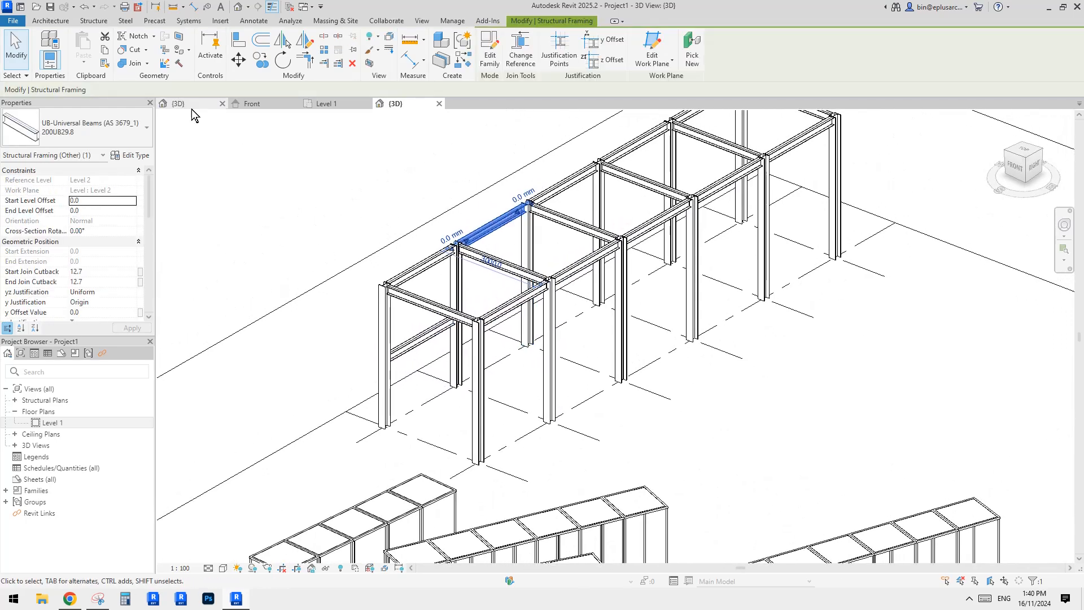
key("ctrl+c")
left_click(84, 62)
left_click(124, 171)
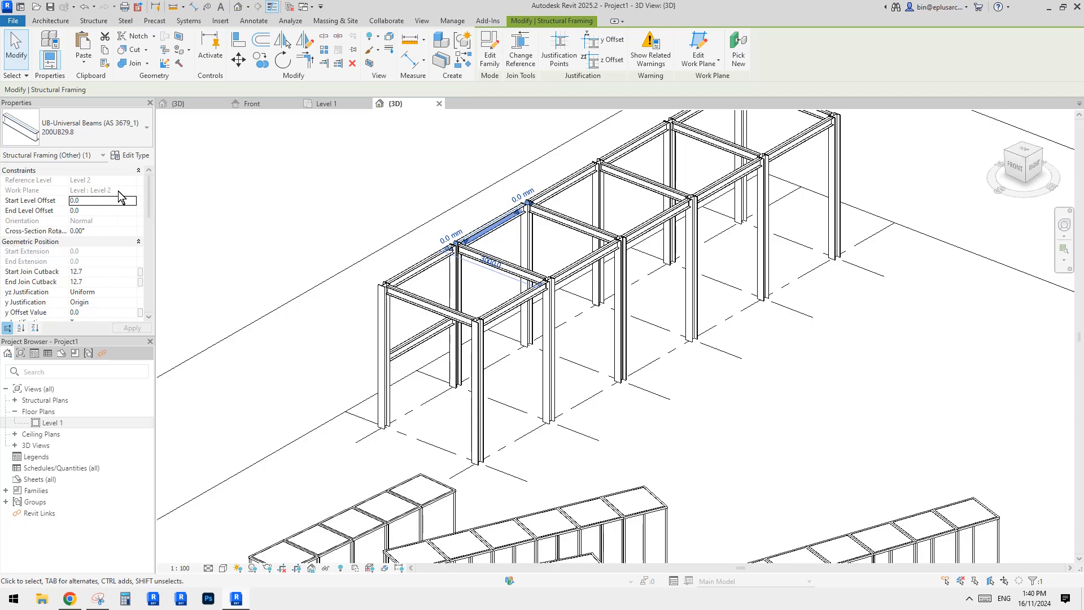
left_click(698, 48)
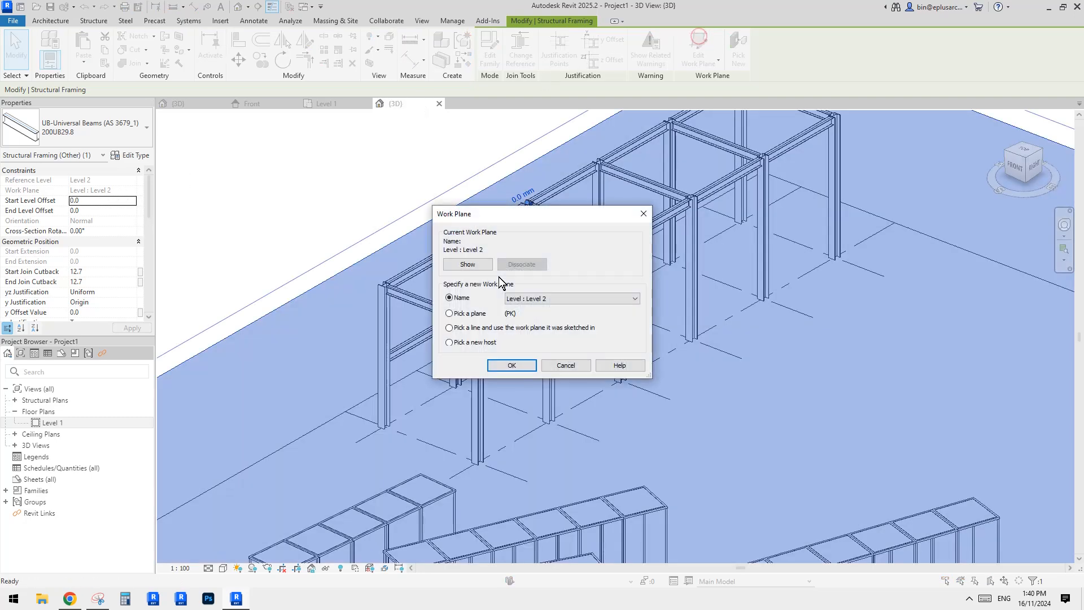
left_click(556, 298)
left_click(550, 305)
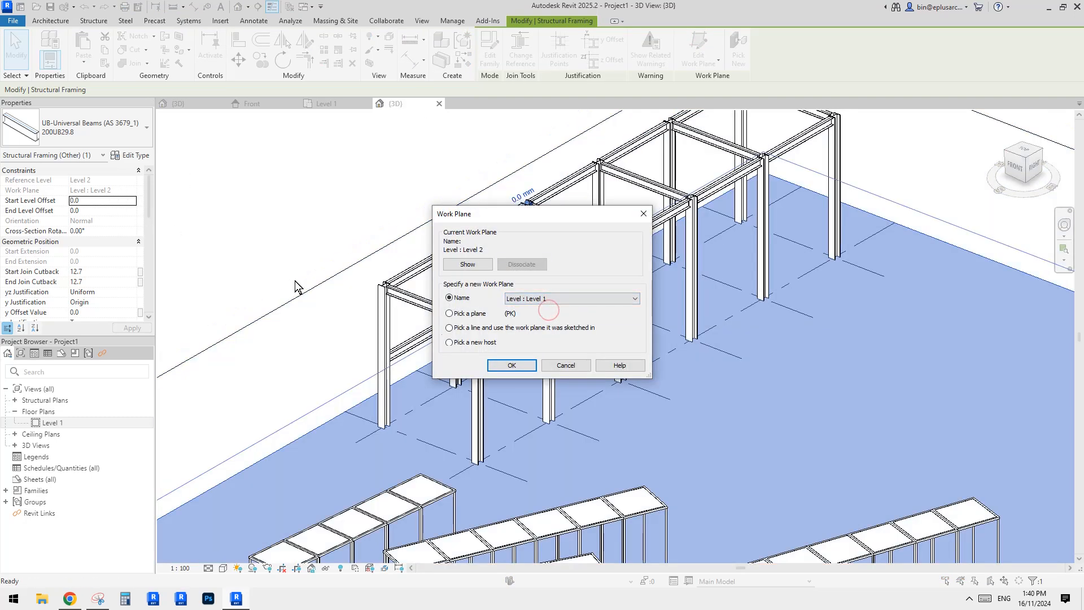
key("Return")
Set the pasted beam's start and end level offsets to 2000 mm.
left_click(96, 202)
type("2000")
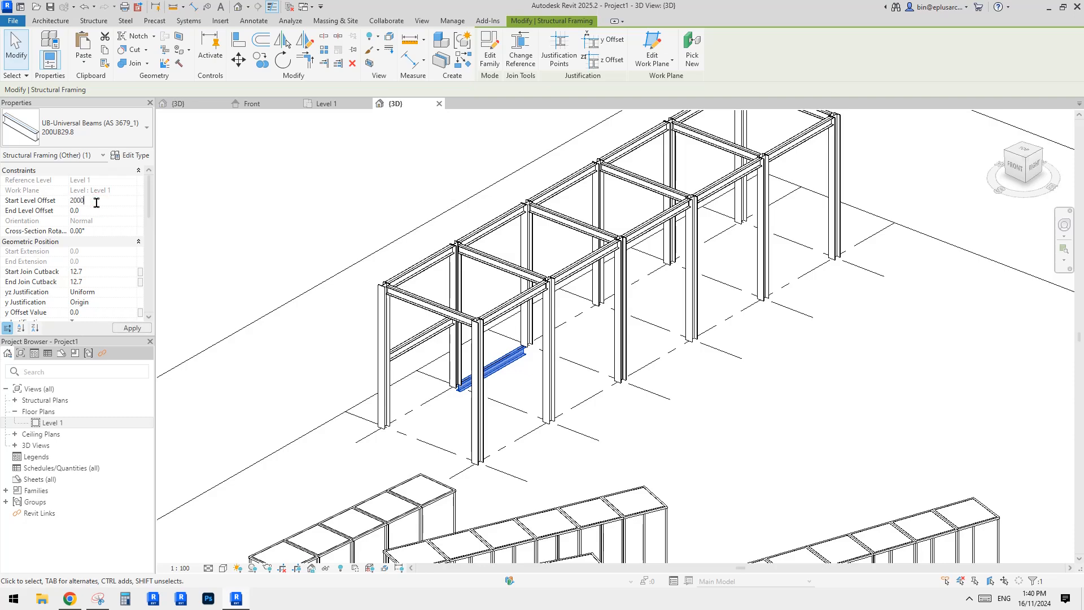
key("Return")
left_click(101, 198)
type("2")
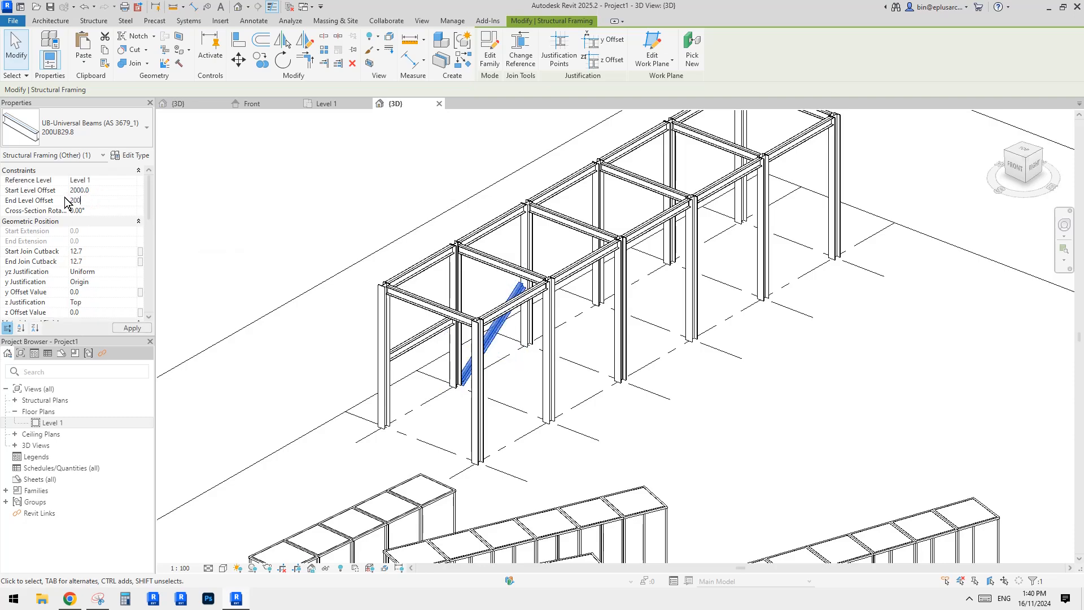
key("Return")
left_click(725, 339)
middle_click_drag(734, 320, 469, 342, "shift")
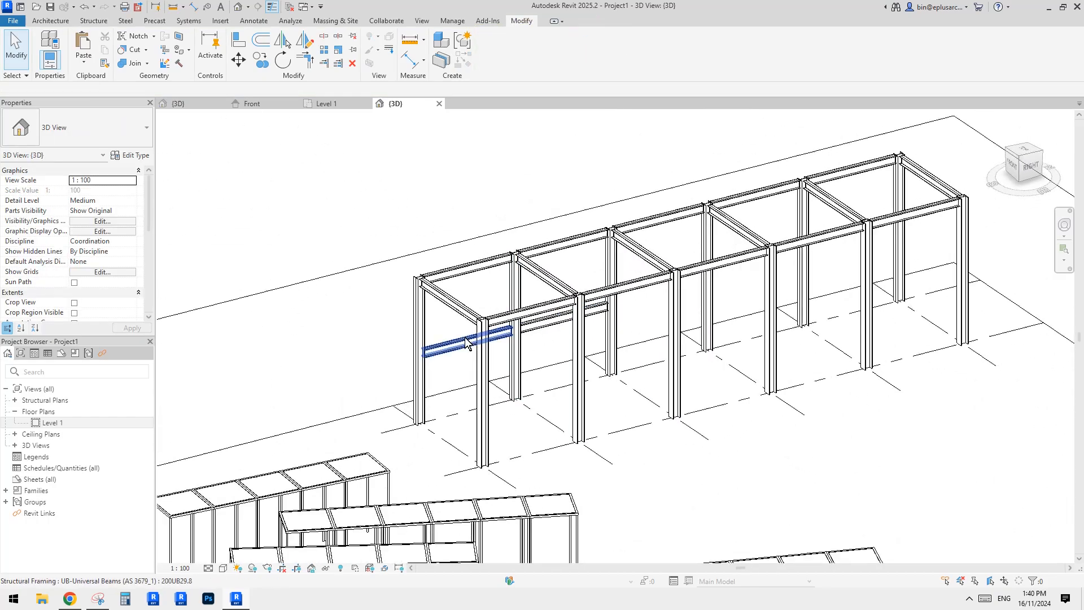
Check the frame's mid-height beams against the reference photo in the browser.
left_click(71, 598)
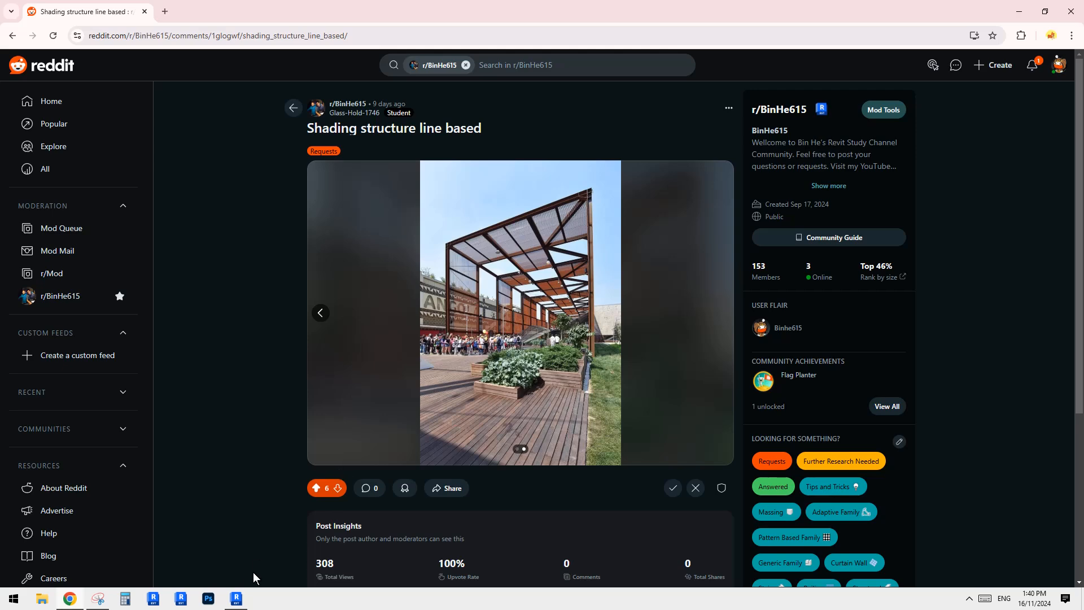
left_click(237, 598)
scroll(496, 339, "up", 5)
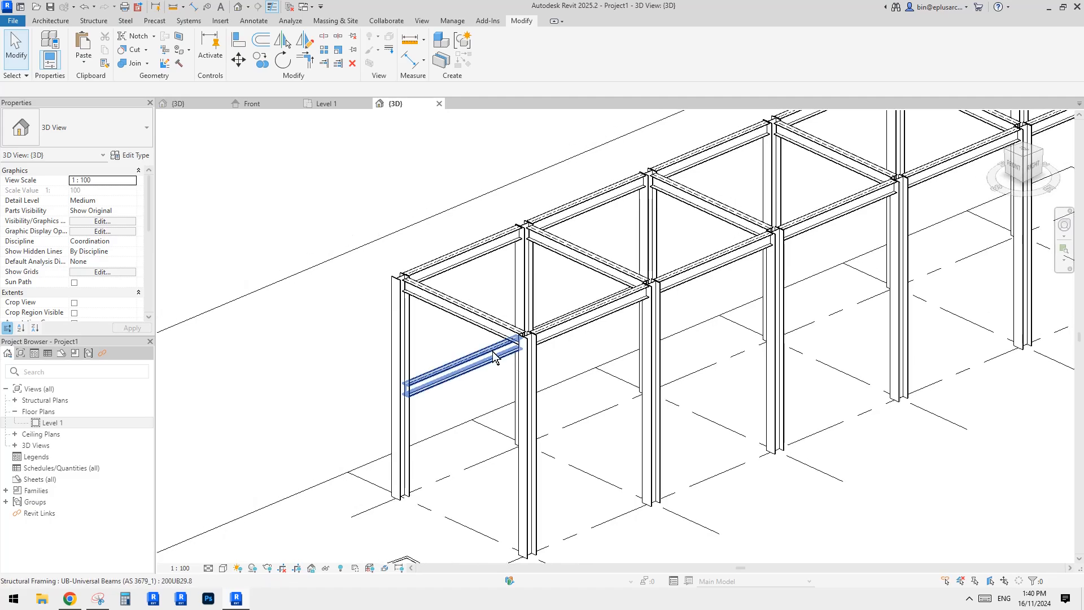
scroll(465, 334, "down", 3)
middle_click_drag(473, 342, 457, 383, "shift")
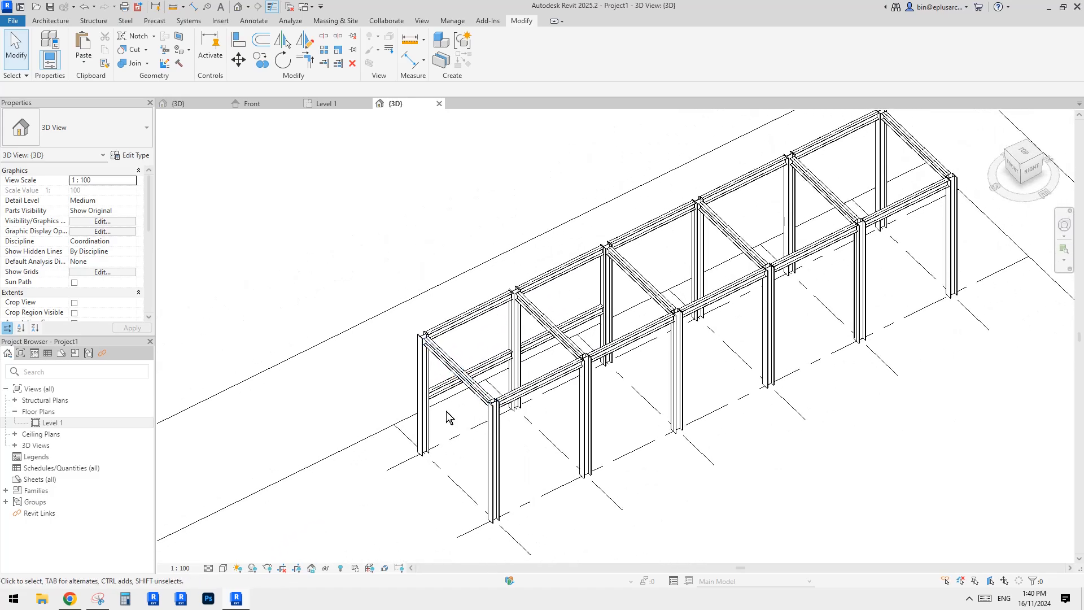
left_click(70, 598)
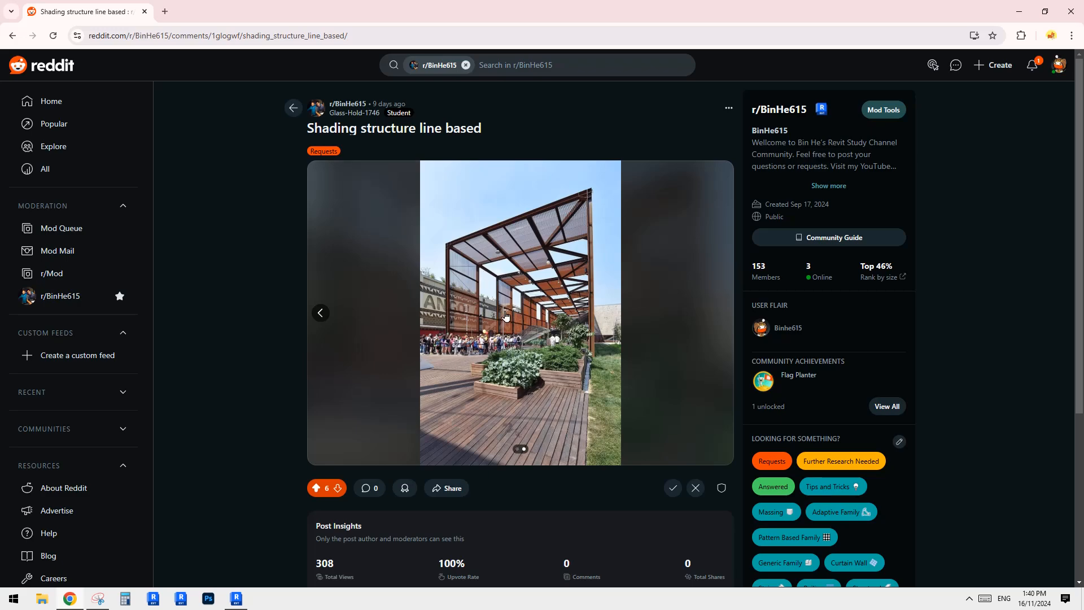
left_click(236, 598)
Start the Wall tool and open the Basic Wall type properties.
left_click(45, 20)
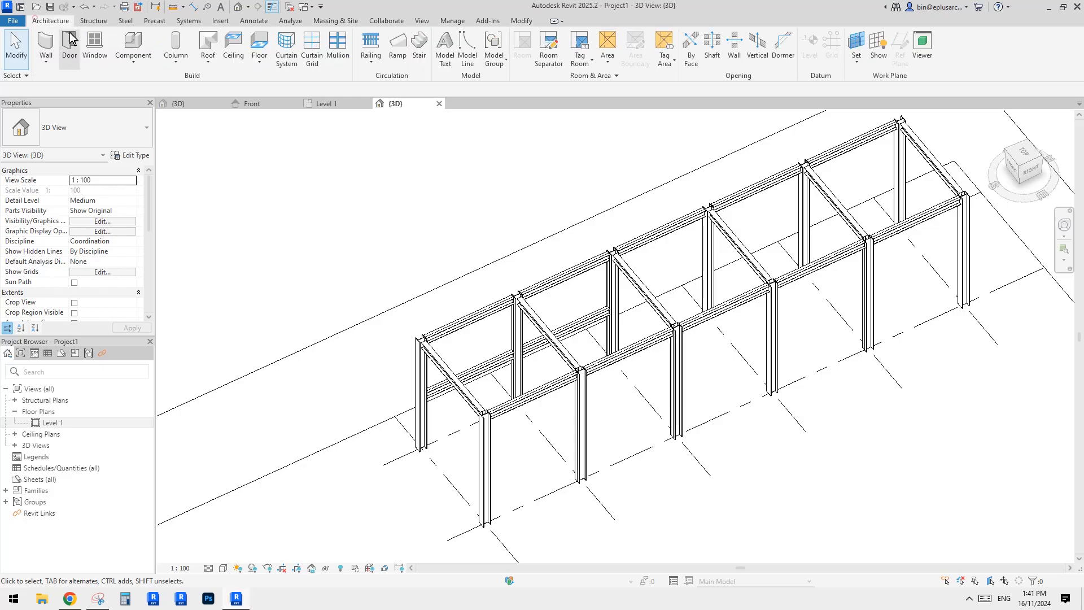
left_click(53, 44)
left_click(140, 155)
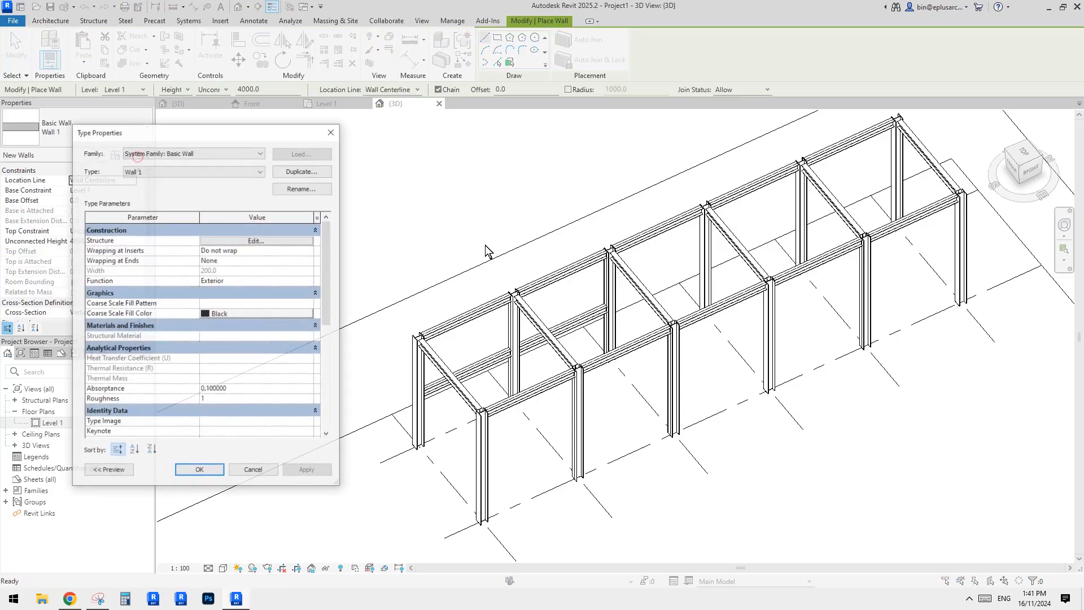
Duplicate the Basic Wall type and name the new type perf.
left_click(302, 170)
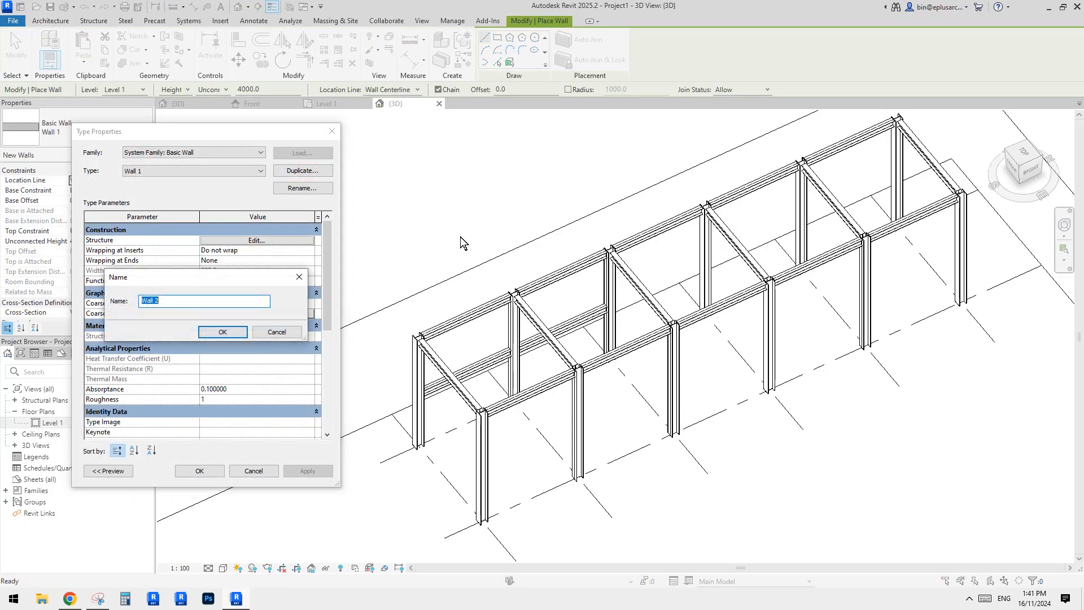
type("perf.")
left_click(222, 331)
Set the perf. wall type's structure layer thickness to 10 mm.
left_click(257, 240)
left_click(210, 247)
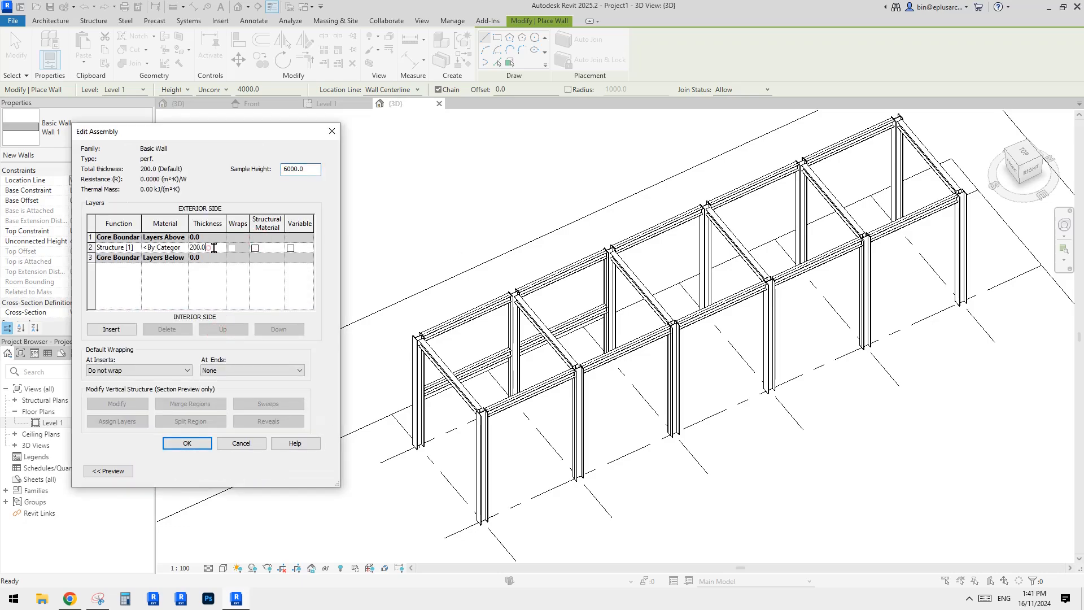
type("1")
Create a new material named perf. for the wall's structure layer.
left_click(179, 247)
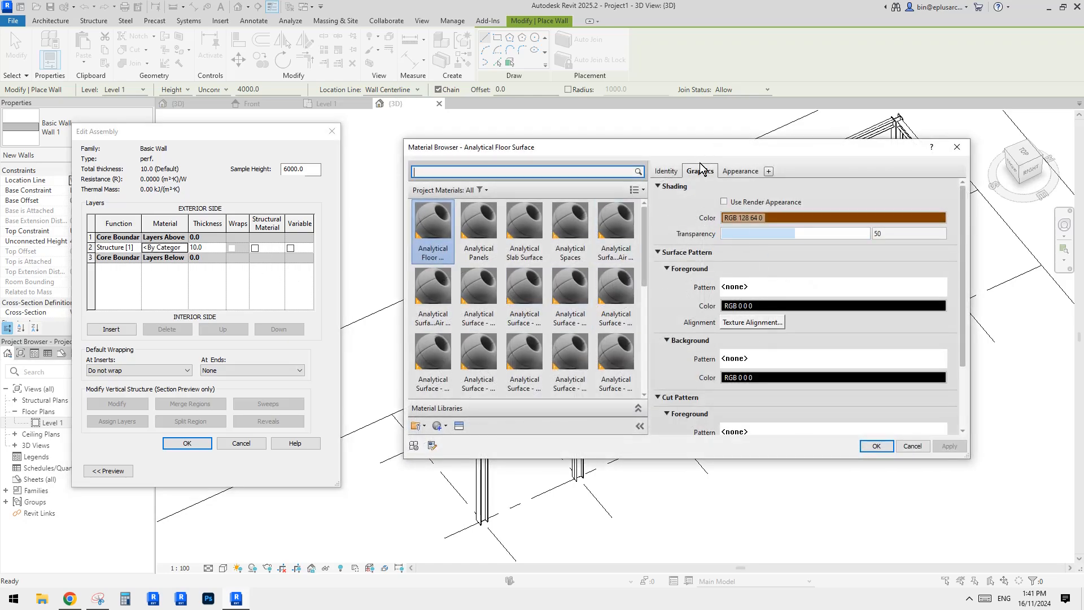
left_click_drag(720, 147, 639, 139)
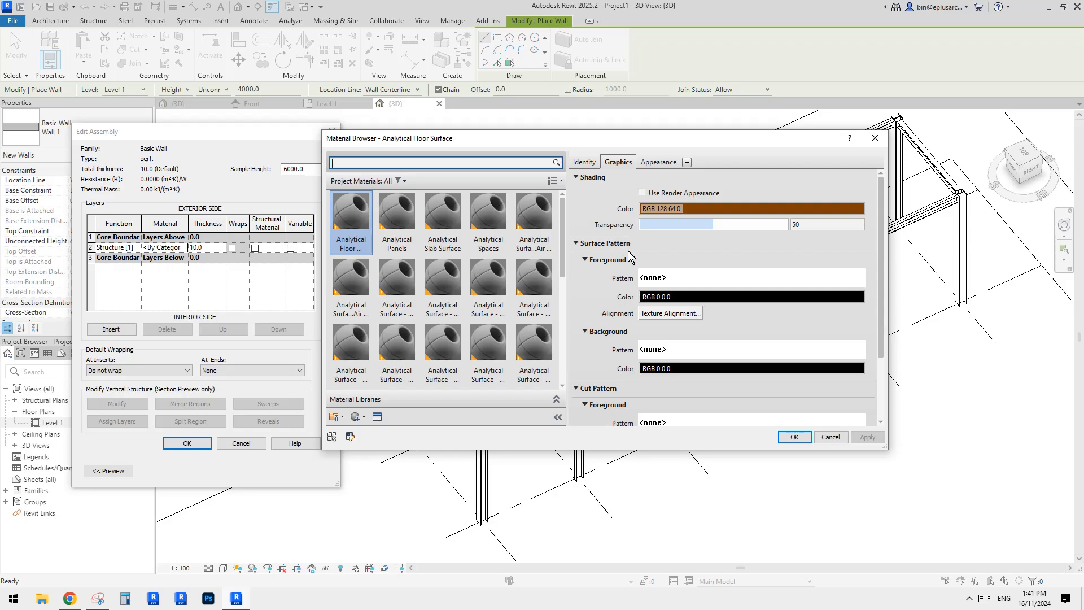
left_click(700, 280)
key("Escape")
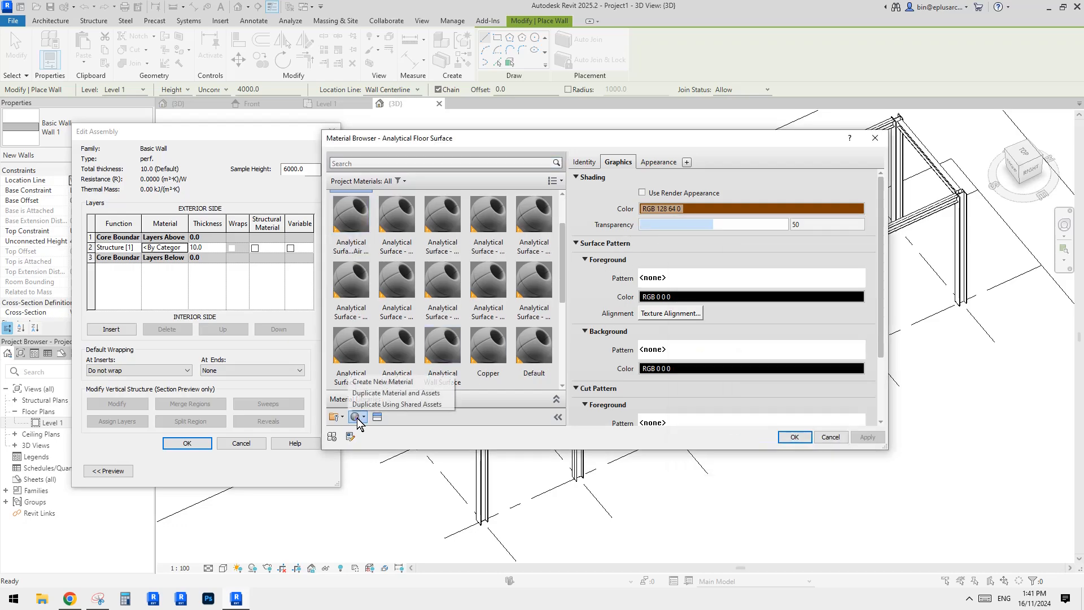
left_click(363, 417)
left_click(384, 394)
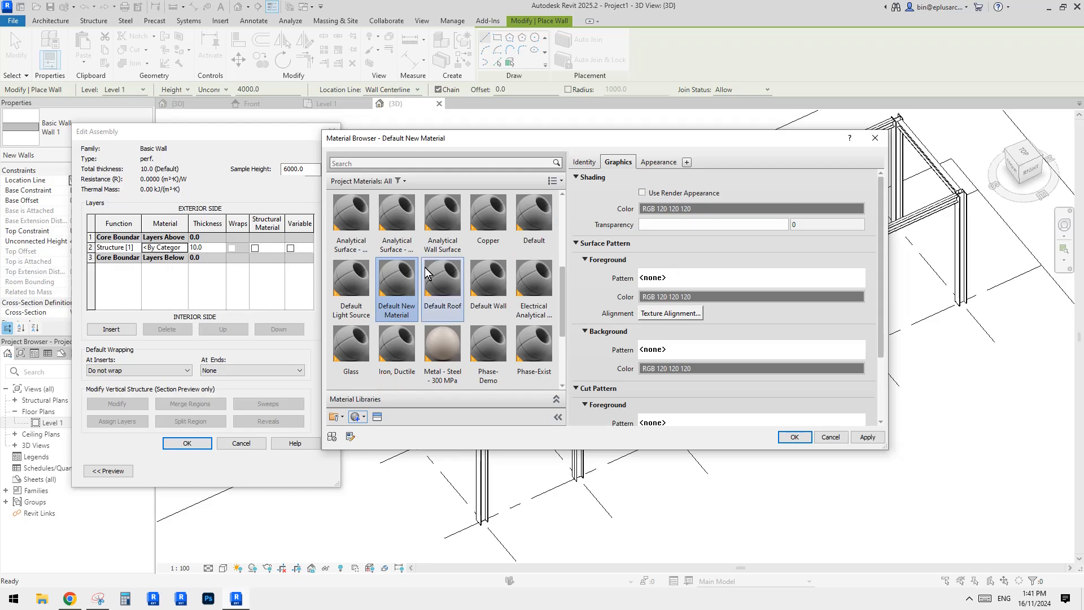
right_click(407, 284)
left_click(430, 325)
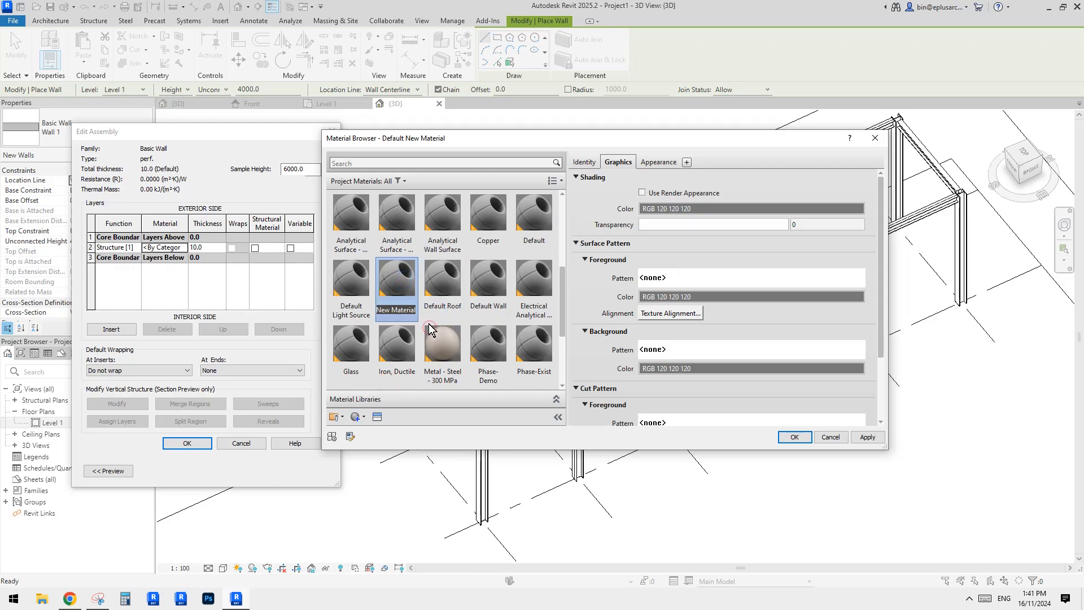
type("perf.")
key("Return")
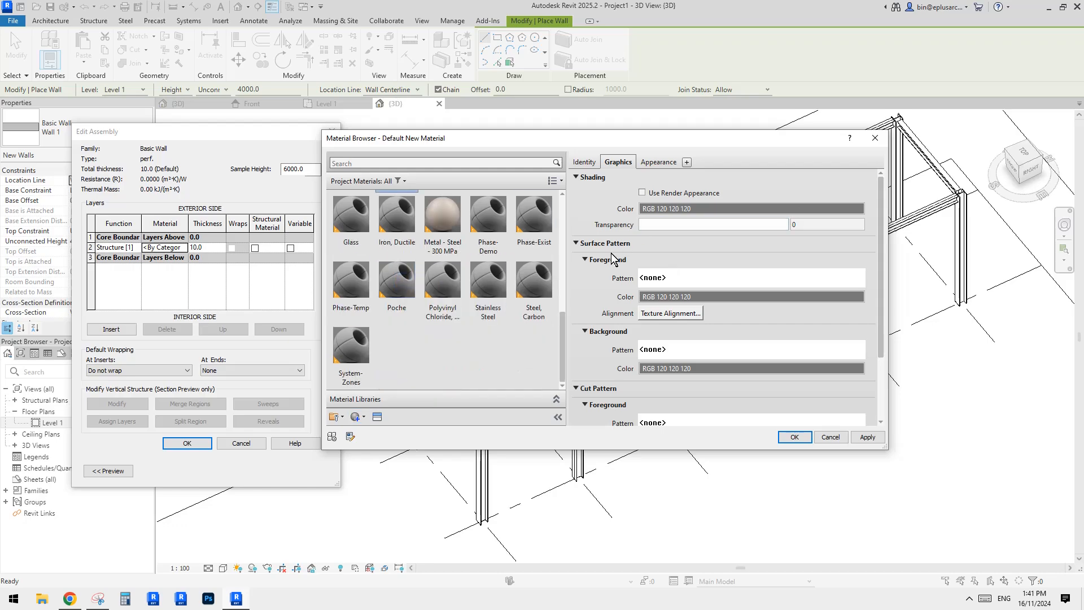
Set the perf. material's transparency to about 48 and its surface foreground pattern to Diagonal crosshatch.
left_click(655, 224)
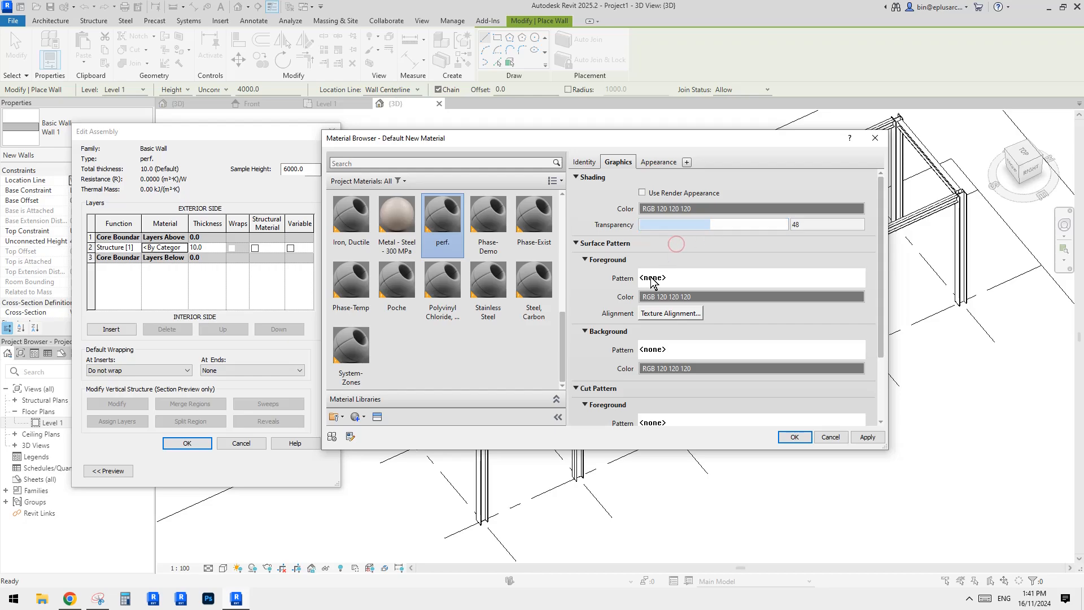
left_click(679, 284)
left_click(765, 255)
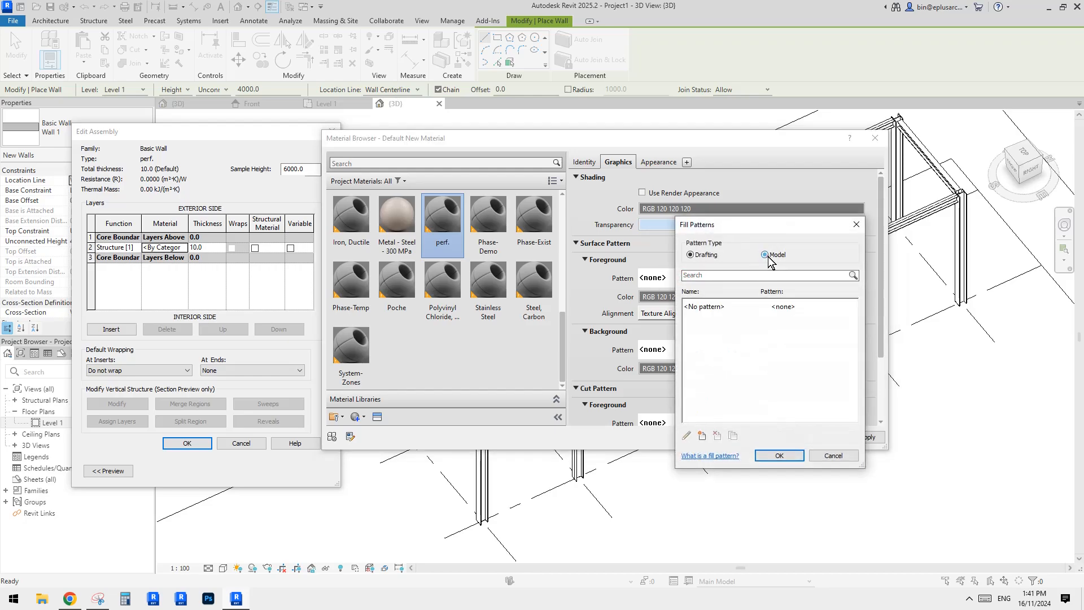
left_click(691, 255)
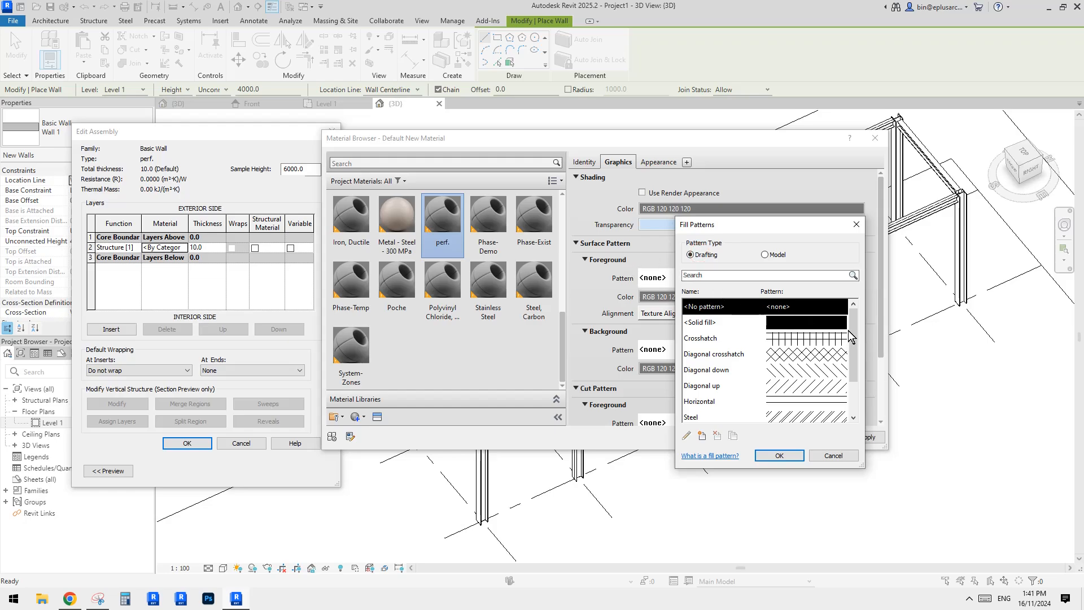
left_click_drag(853, 332, 858, 353)
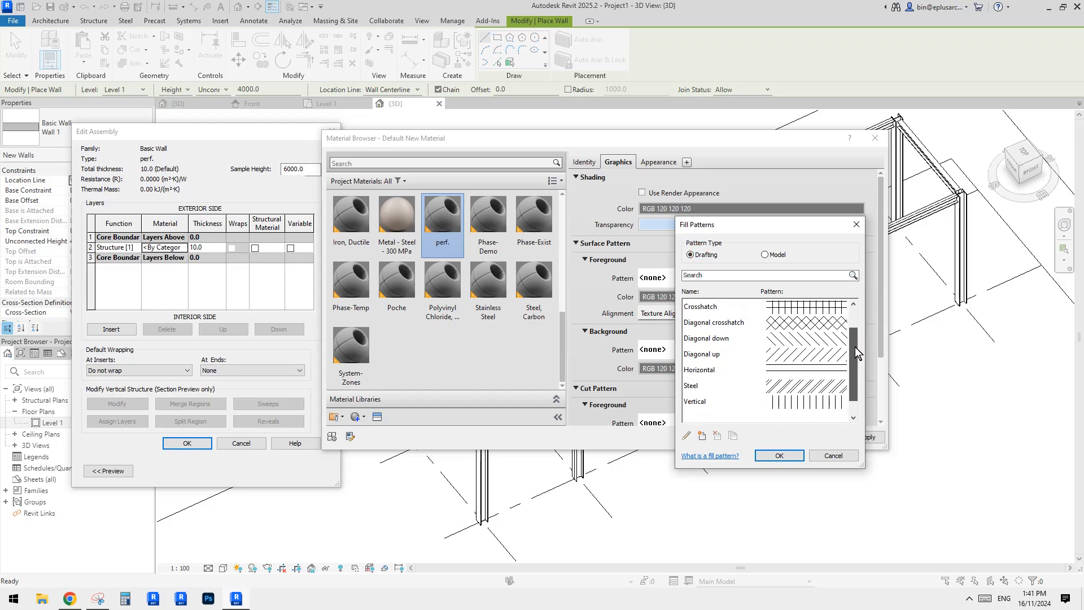
left_click(749, 340)
left_click(739, 326)
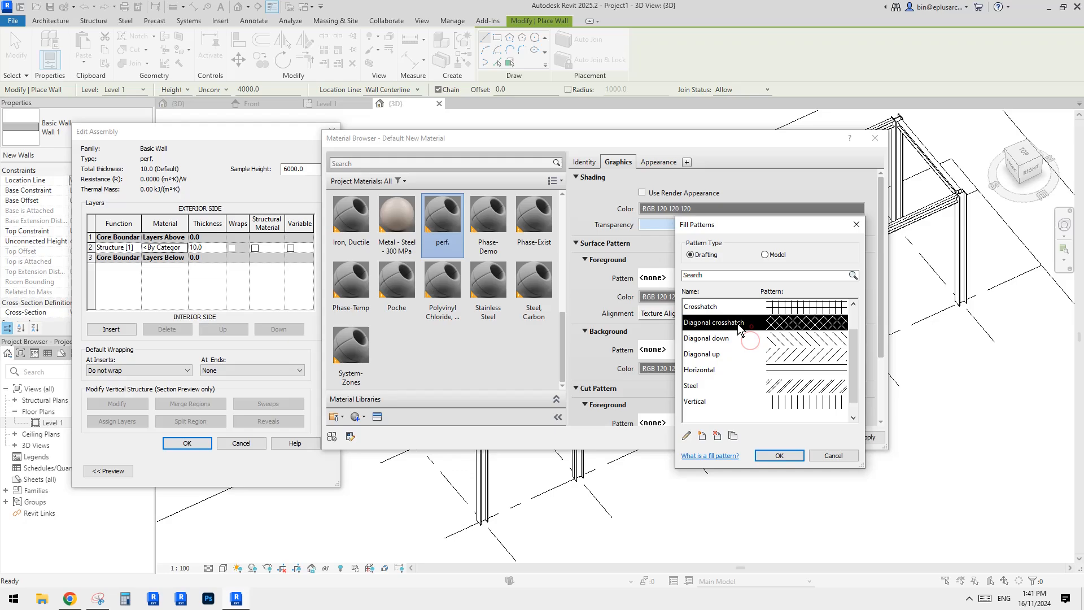
left_click(775, 454)
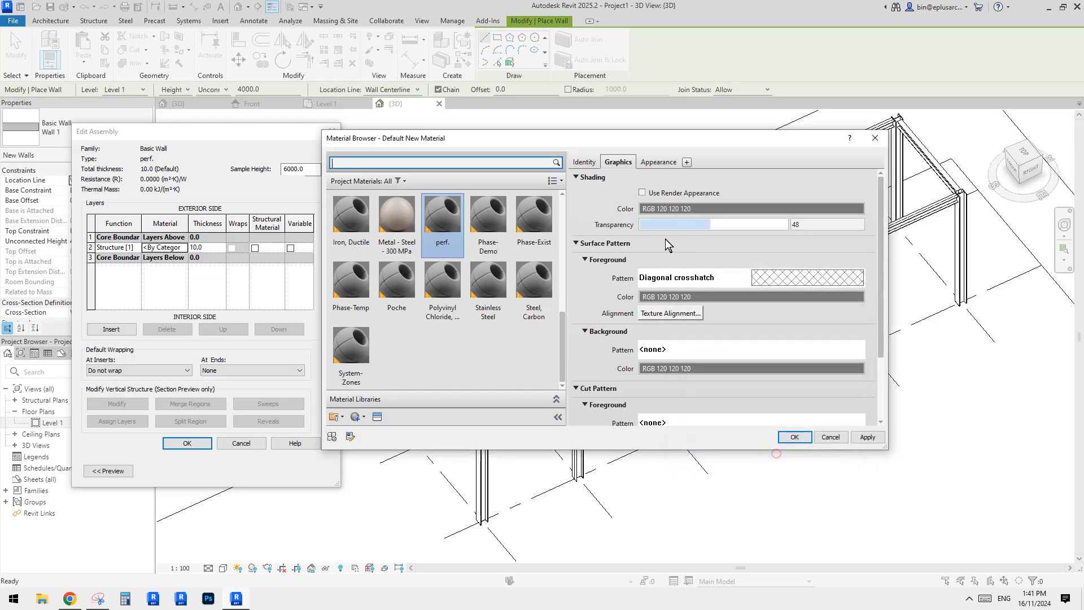
Replace the perf. material's appearance asset with Brass Mesh - Holes Large from the Metal appearance library.
left_click(647, 162)
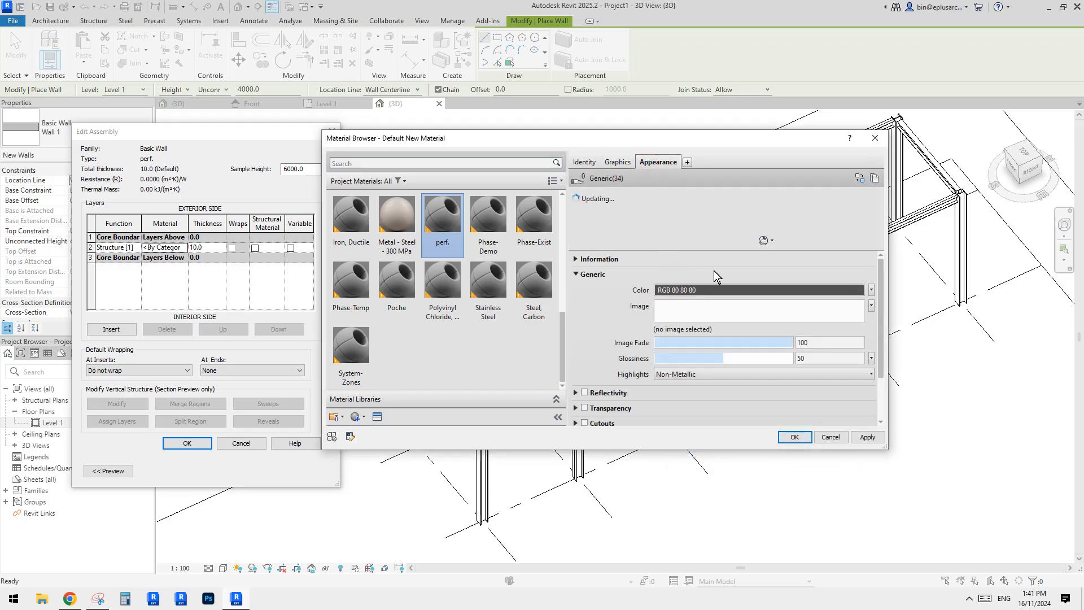
left_click(865, 178)
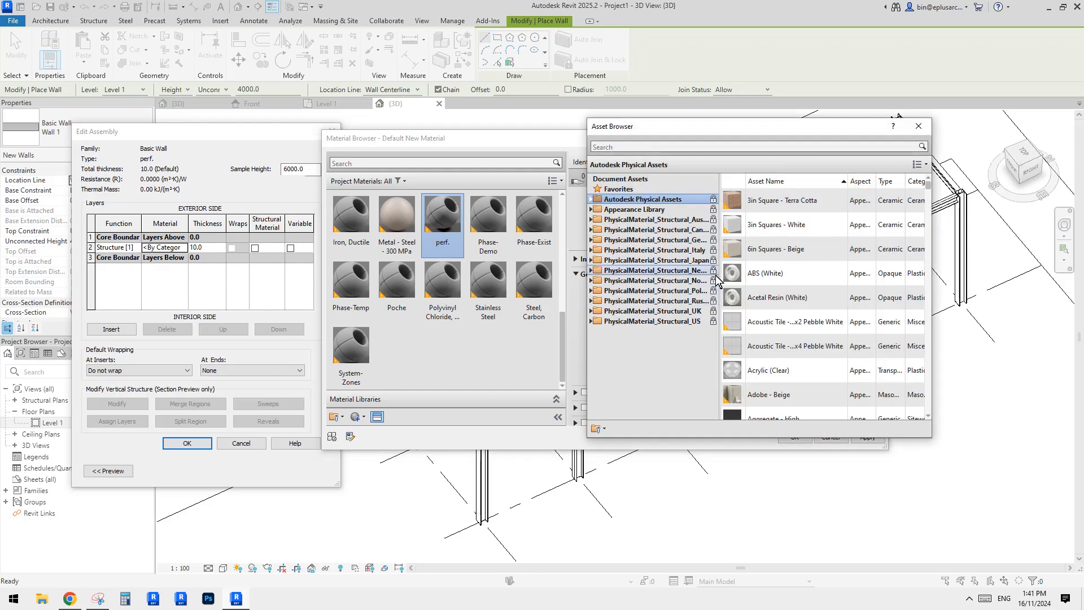
left_click(591, 210)
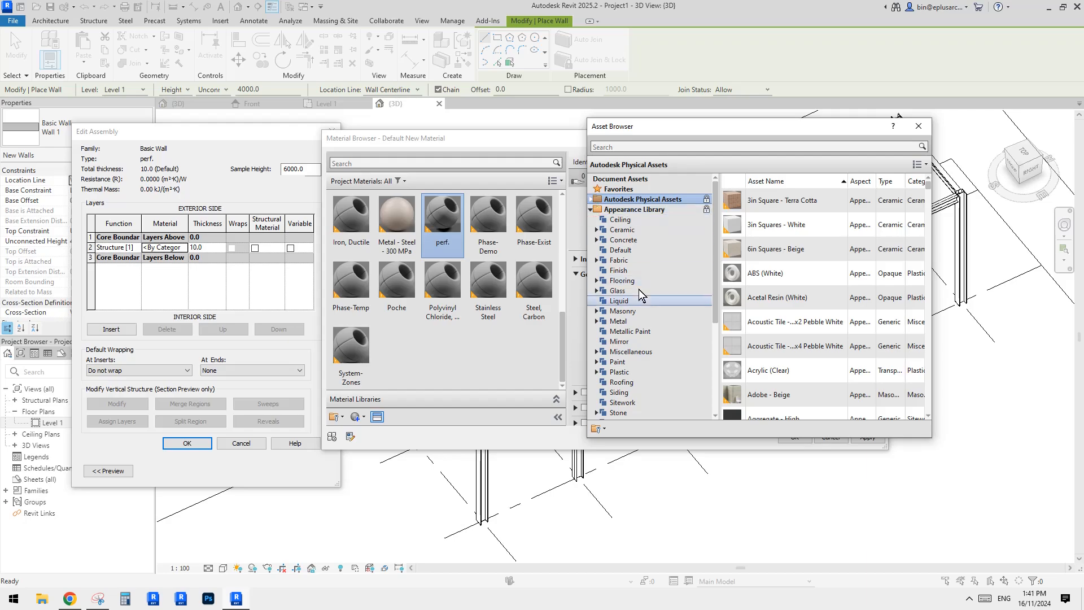
left_click(596, 321)
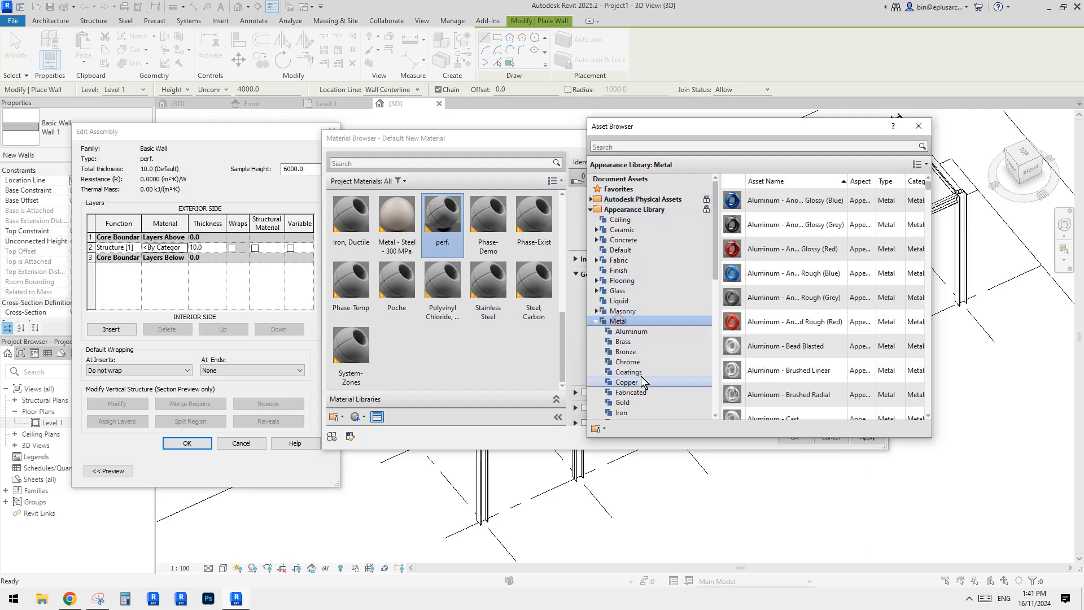
left_click_drag(927, 193, 934, 236)
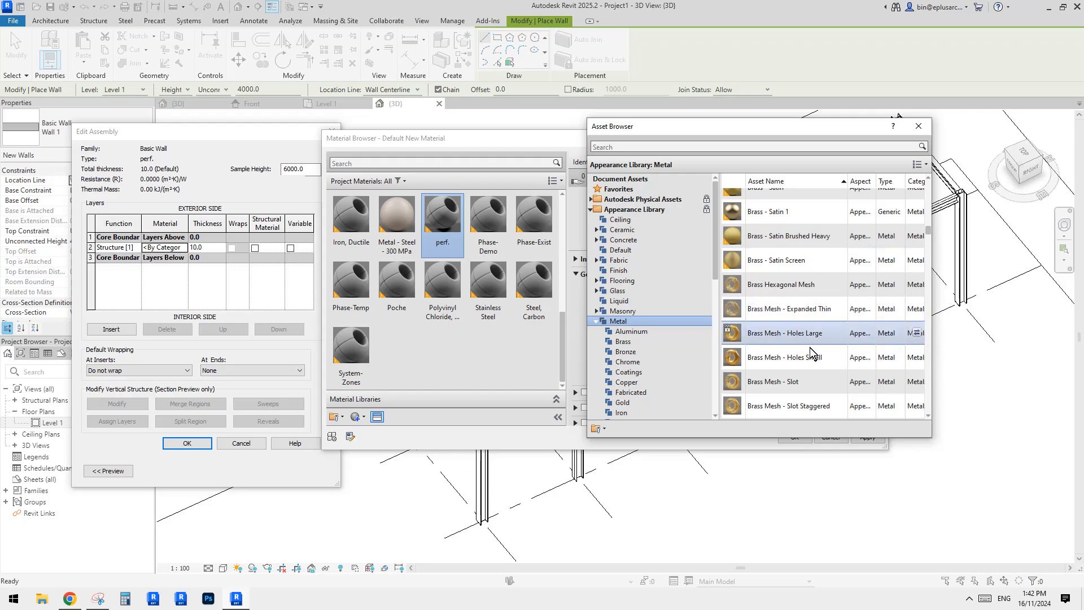
scroll(823, 308, "up", 1)
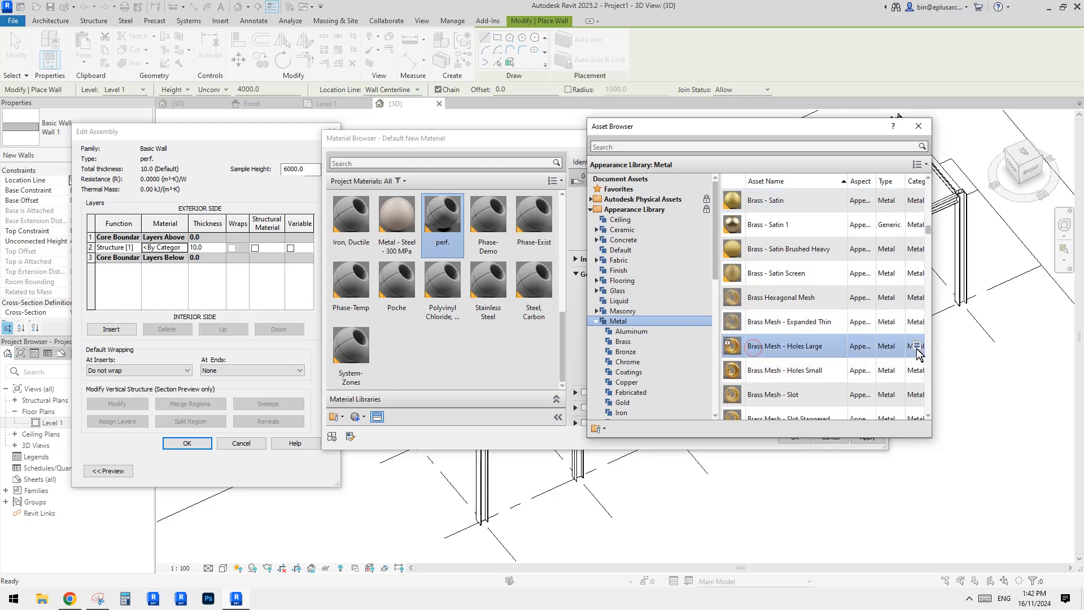
left_click(922, 128)
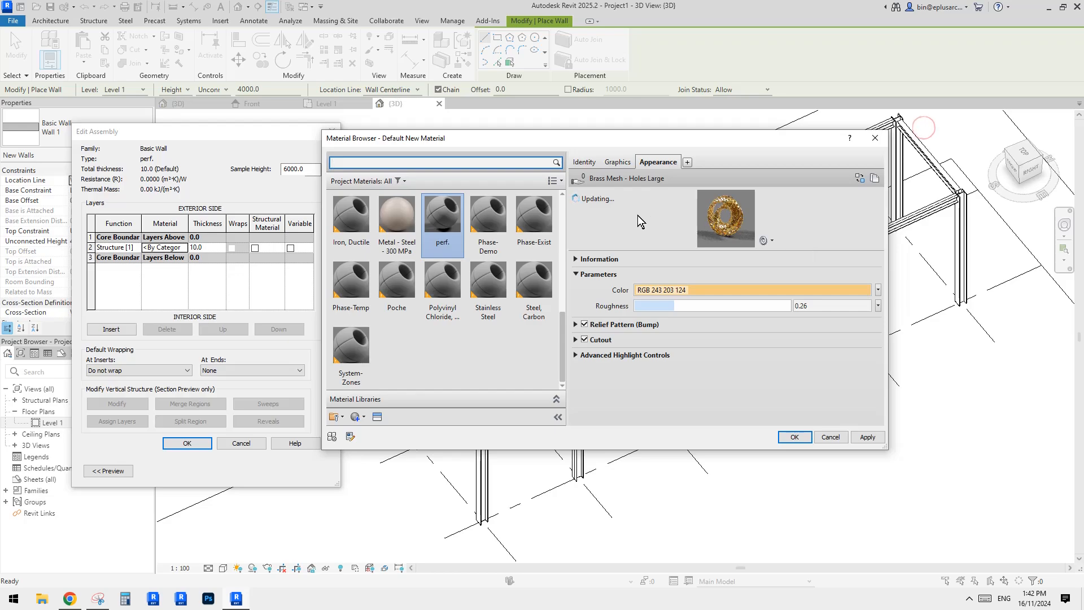
Enable Use Render Appearance for the perf. material and confirm the material, assembly and type settings.
left_click(616, 163)
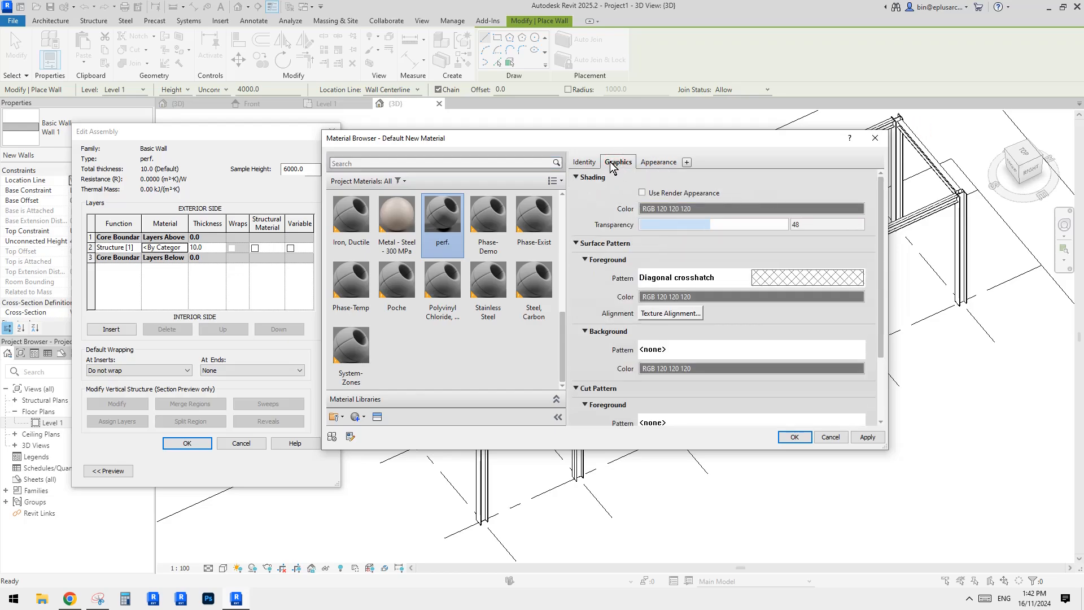
left_click(642, 193)
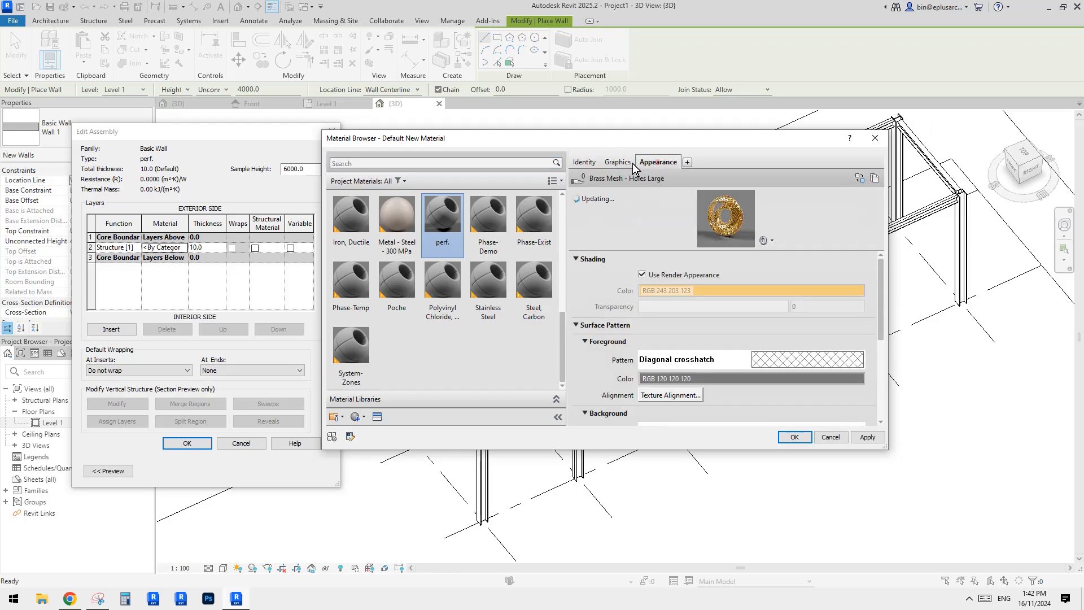
left_click(794, 438)
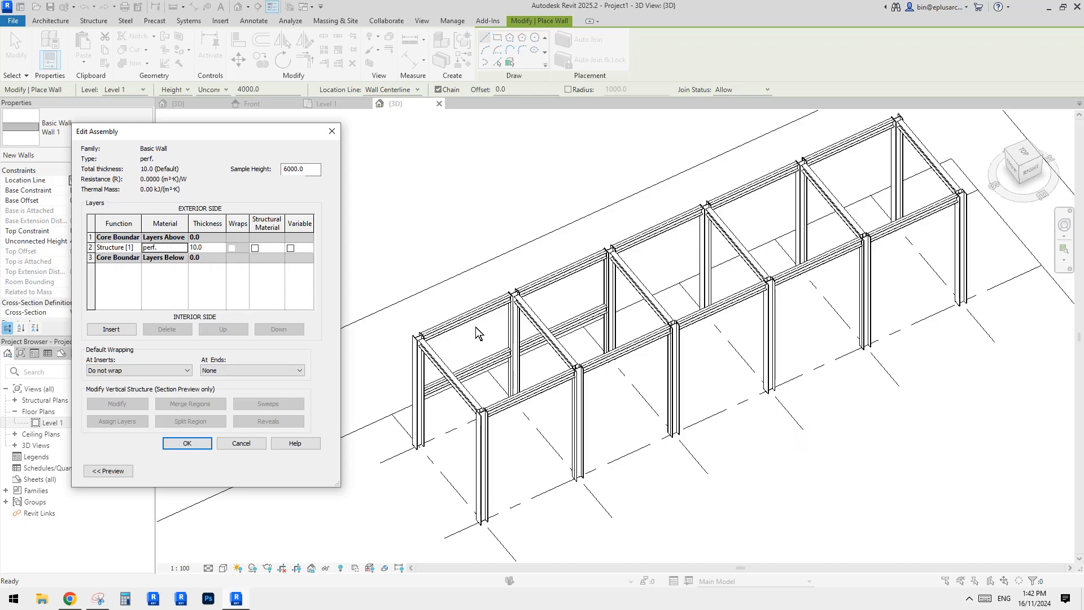
left_click(187, 443)
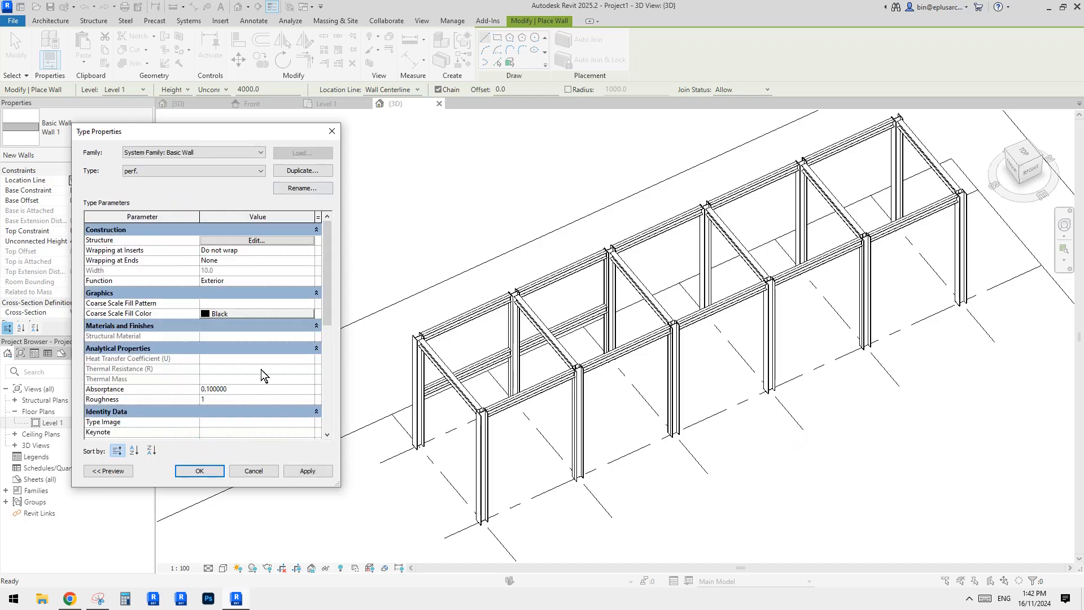
left_click(200, 470)
Place a perf. wall by picking a line along the frame's long back side.
left_click(497, 63)
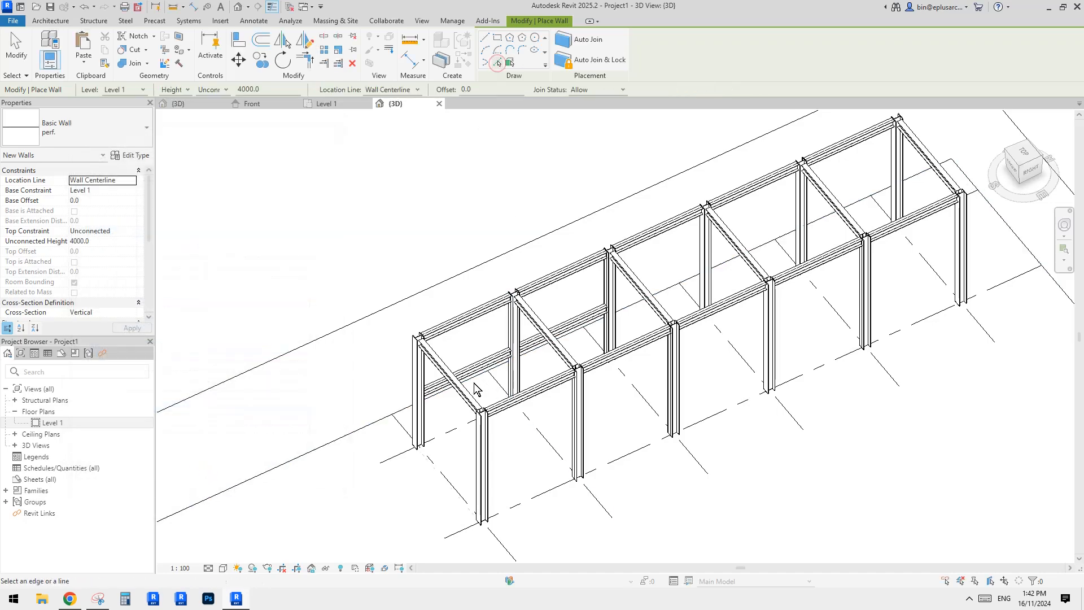
middle_click_drag(455, 435, 524, 438, "shift")
left_click(567, 367)
key("Escape")
key("Escape")
mouse_move(540, 285)
middle_mouse_down("shift")
mouse_move(497, 293)
mouse_move(507, 319)
mouse_move(478, 267)
middle_mouse_up("shift")
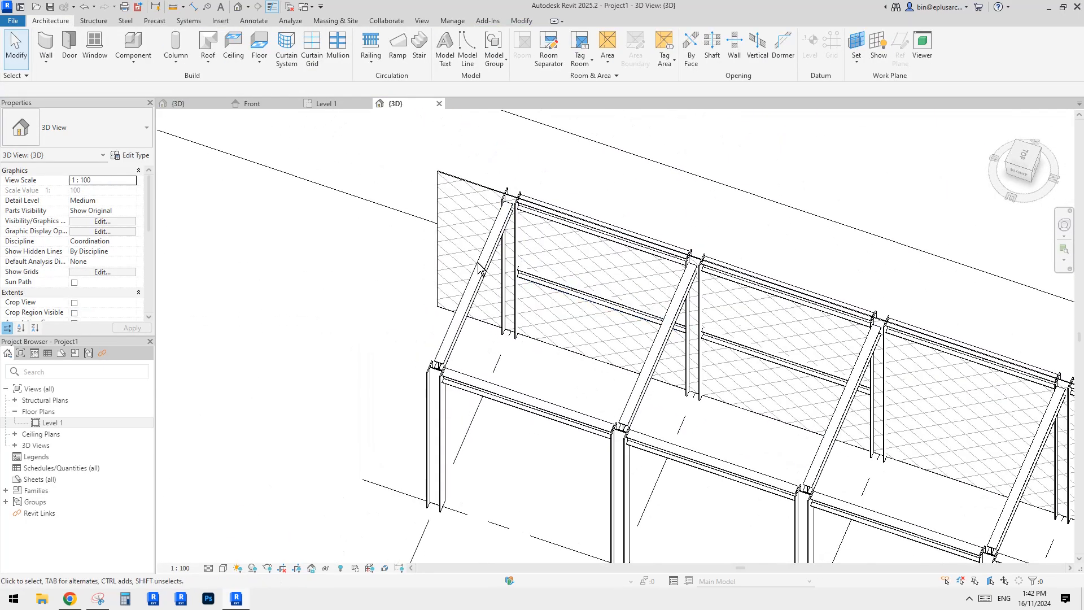
Split the perf. wall at the mid-height beam.
left_click(521, 21)
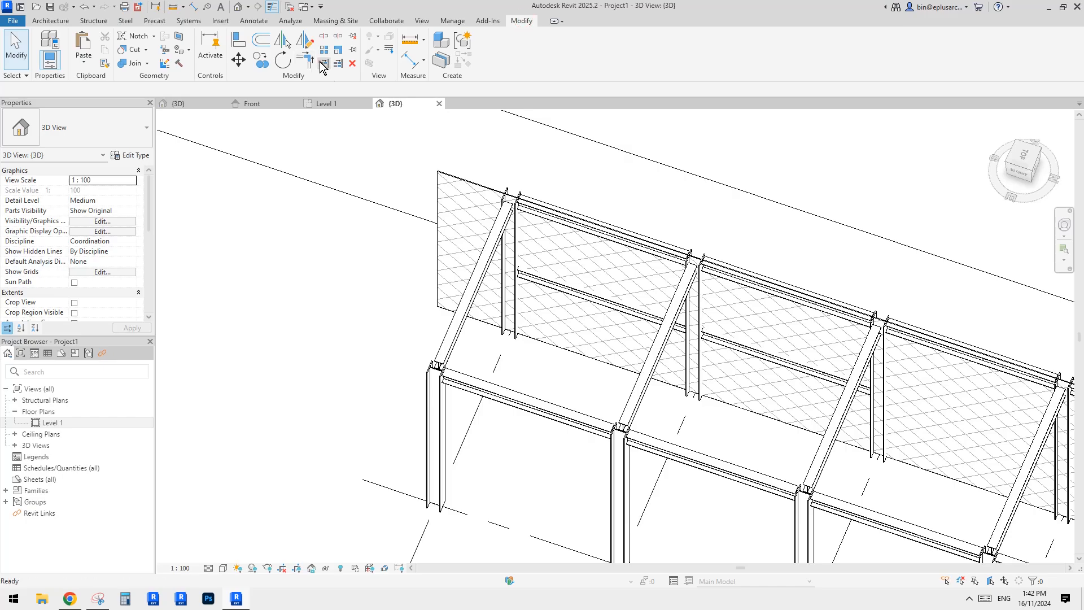
left_click(322, 63)
scroll(508, 322, "up", 4)
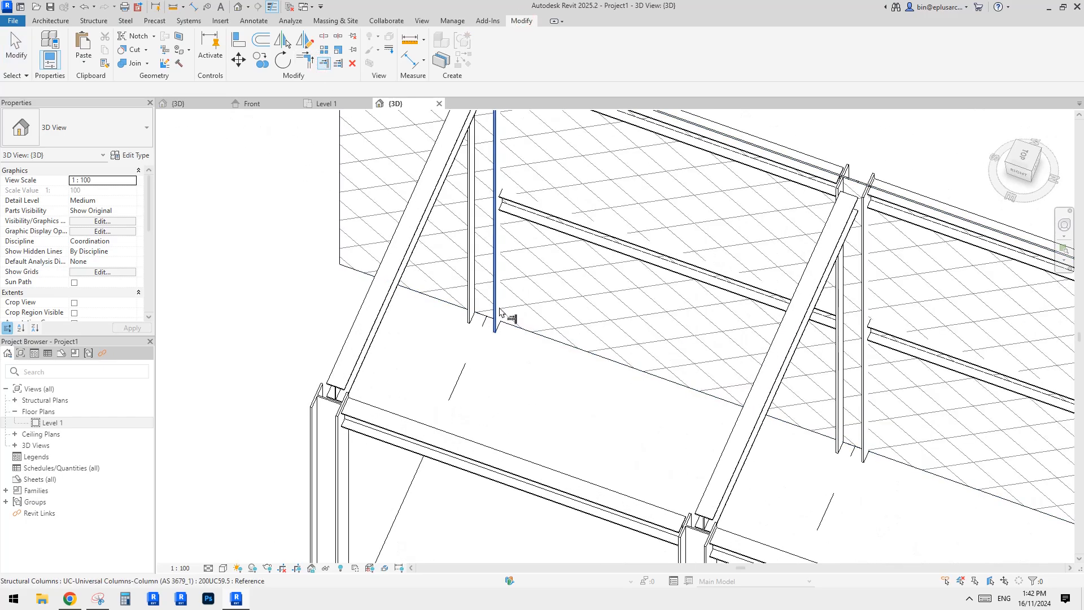
middle_click_drag(500, 312, 571, 337, "shift")
left_click(735, 290)
scroll(728, 288, "down", 3)
key("Escape")
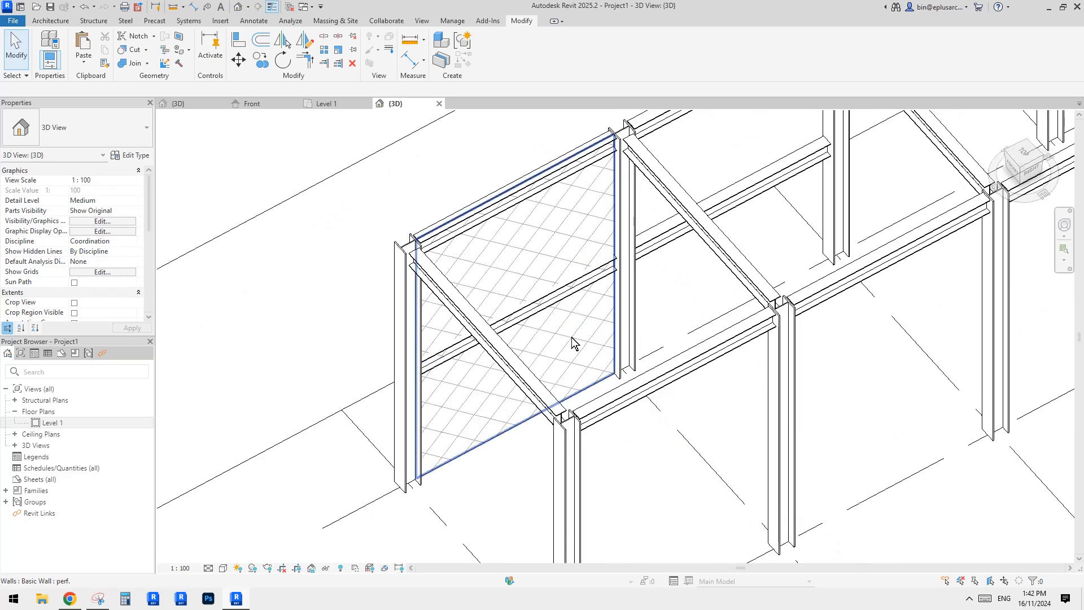
Align the upper perf. wall segment to the mid-height beam.
left_click(564, 348)
scroll(528, 339, "up", 3)
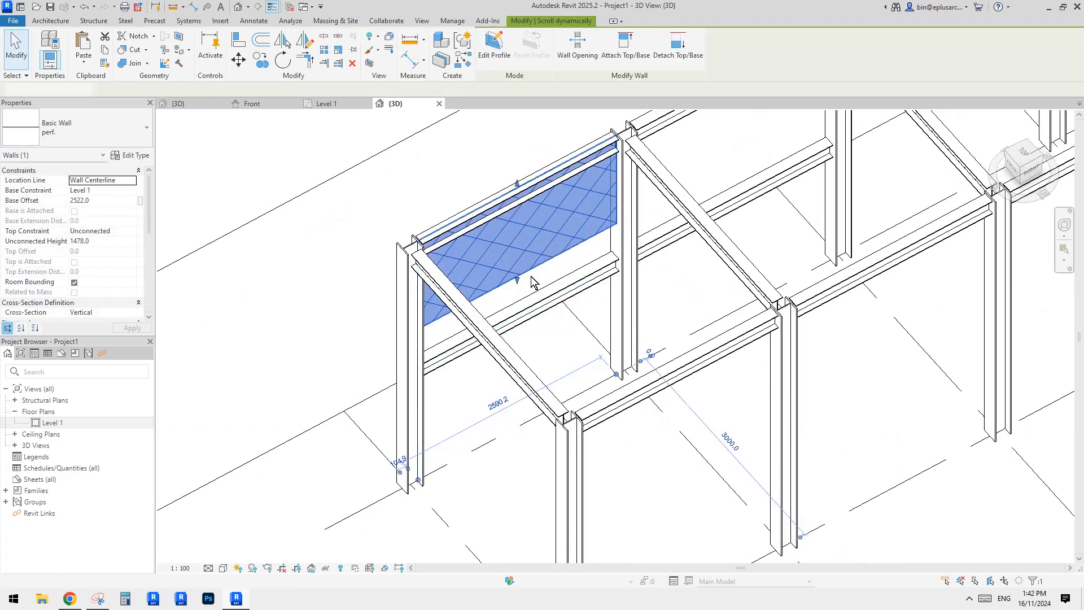
key("a")
key("l")
scroll(574, 309, "up", 2)
key("Escape")
middle_click_drag(592, 287, 591, 290)
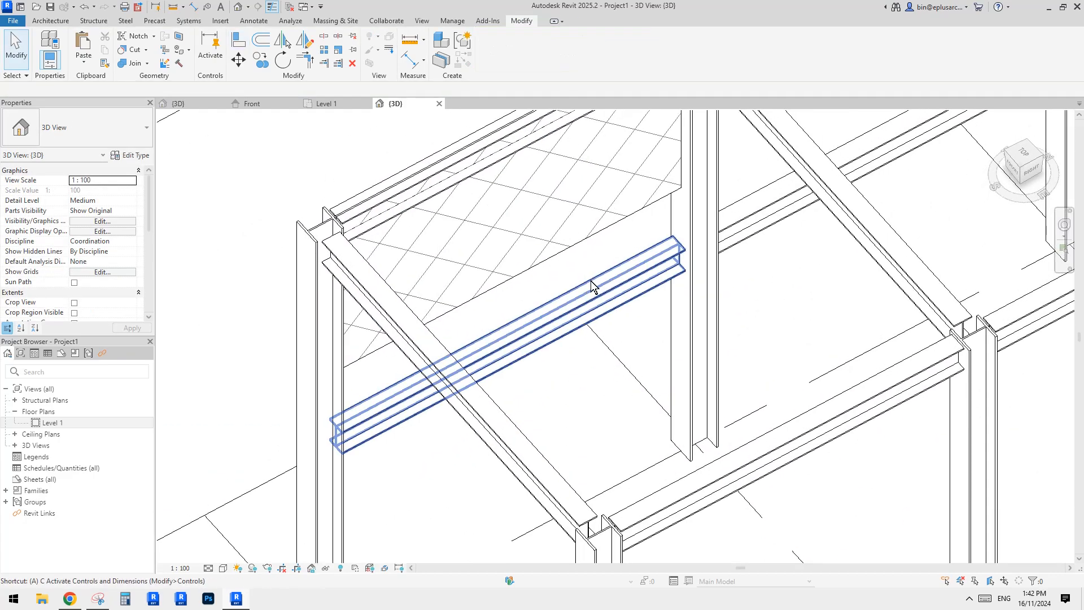
key("a")
key("l")
left_click(603, 283)
left_click(610, 228)
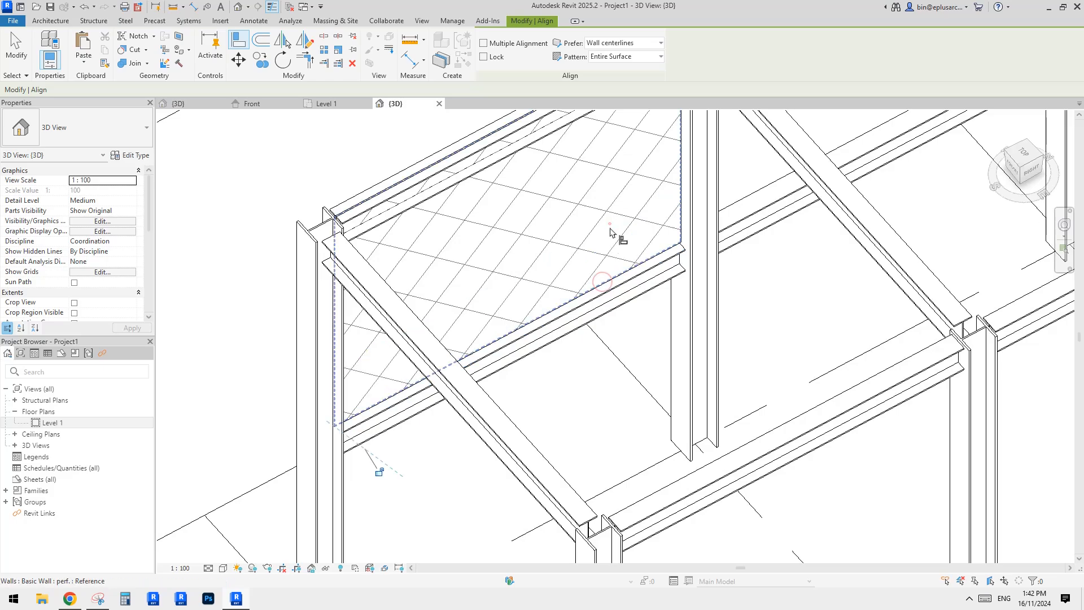
Align the top edge of the upper perf. wall segment to the top beam of the frame.
scroll(610, 228, "down", 1)
middle_click_drag(610, 228, 579, 286, "shift")
scroll(616, 200, "up", 4)
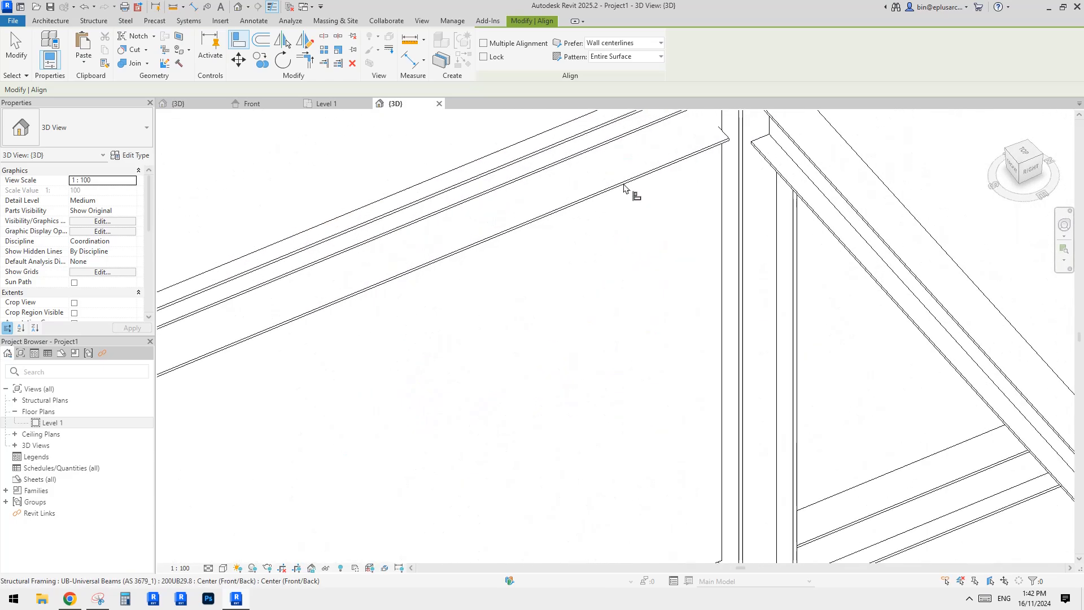
left_click(625, 188)
scroll(625, 189, "down", 2)
middle_click_drag(626, 224, 615, 220)
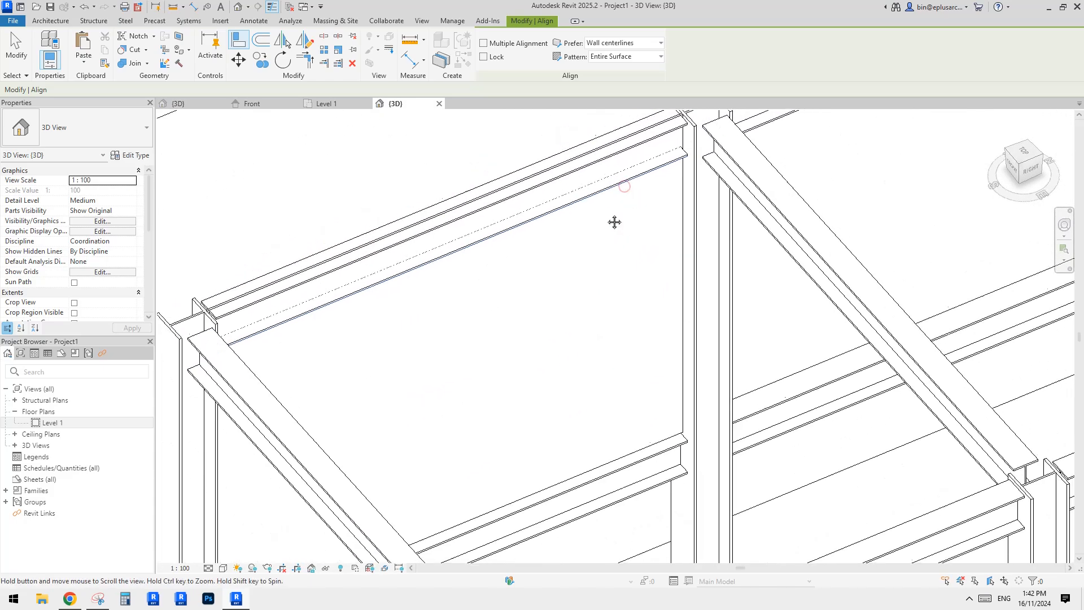
scroll(615, 221, "down", 1)
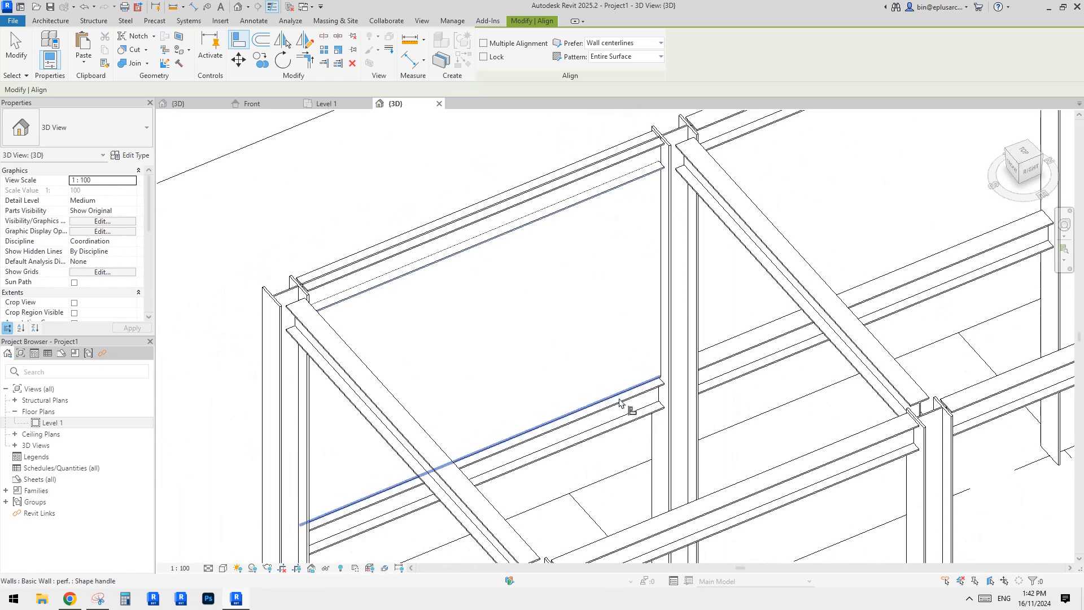
left_click(617, 154)
key("Escape")
Start an in-place model in the Walls category and name it Walls 1.
left_click(600, 254)
middle_click_drag(600, 254, 525, 224, "shift")
key("Escape")
scroll(587, 265, "down", 1)
mouse_move(592, 271)
middle_mouse_down()
mouse_move(609, 247)
mouse_move(464, 238)
mouse_move(449, 292)
mouse_move(579, 285)
middle_mouse_up()
scroll(526, 279, "down", 1)
middle_click_drag(525, 279, 567, 285, "shift")
scroll(593, 277, "up", 1)
middle_click_drag(599, 276, 533, 378)
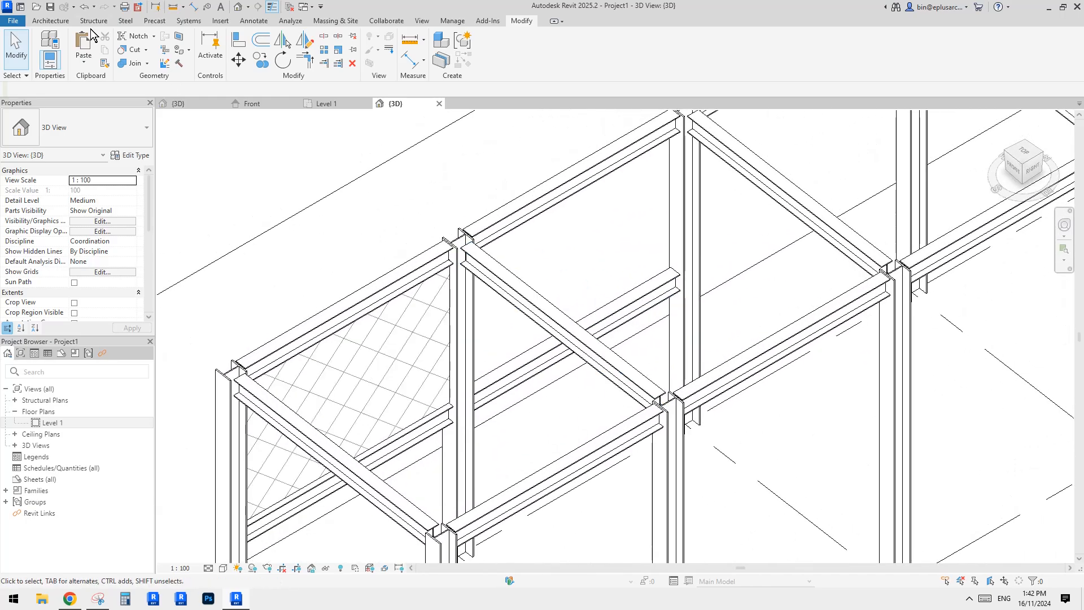
left_click(50, 21)
left_click(133, 56)
left_click(182, 109)
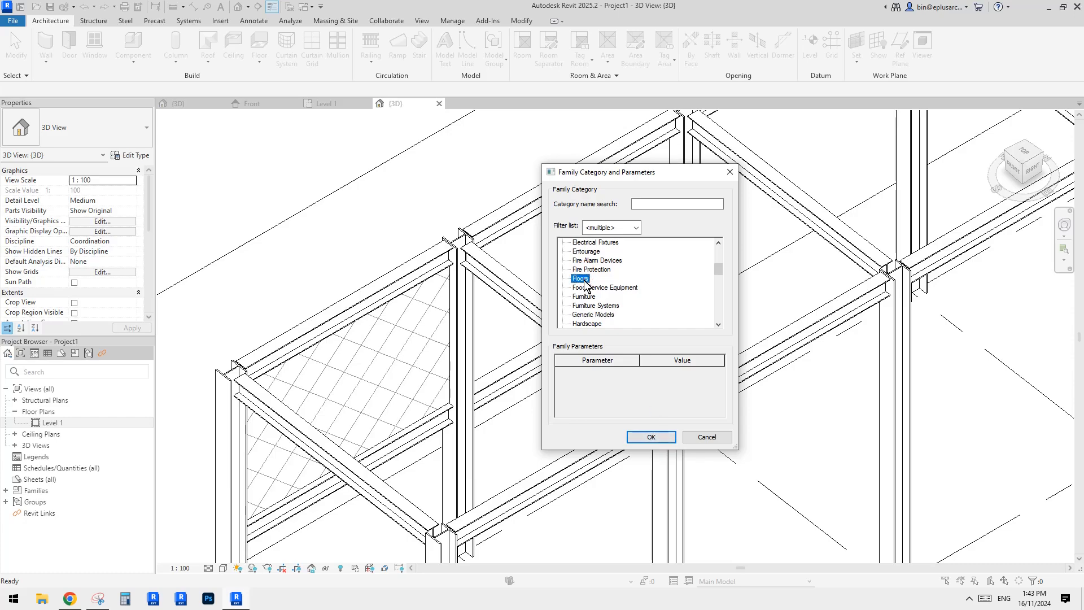
key("w")
left_click(651, 437)
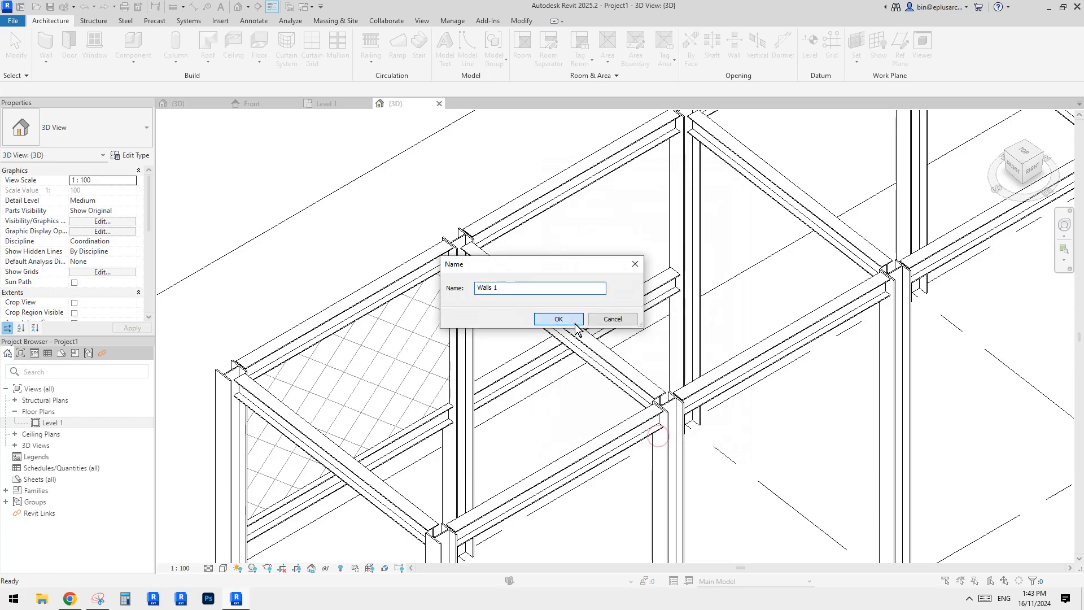
left_click(585, 325)
middle_click_drag(574, 325, 500, 302, "shift")
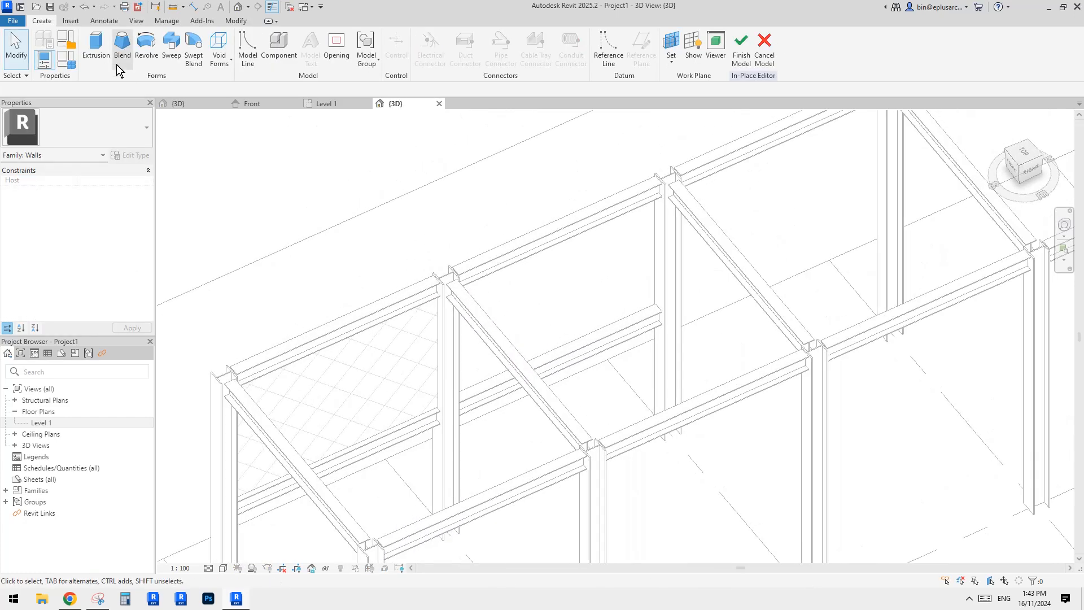
Start an extrusion and set its work plane to the face of the bay's column.
left_click(96, 47)
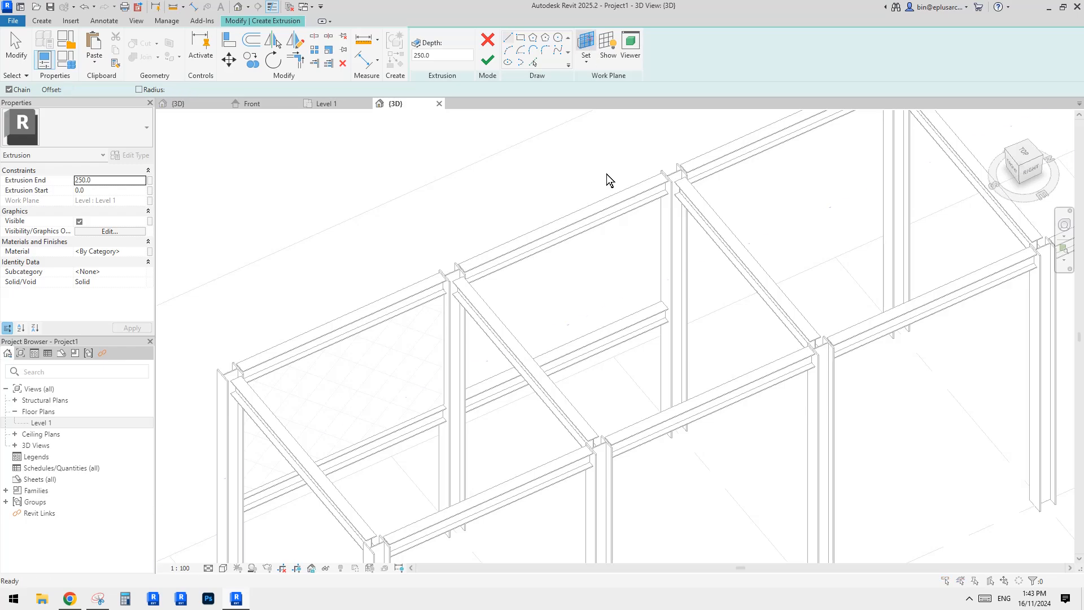
left_click(586, 42)
left_click(526, 367)
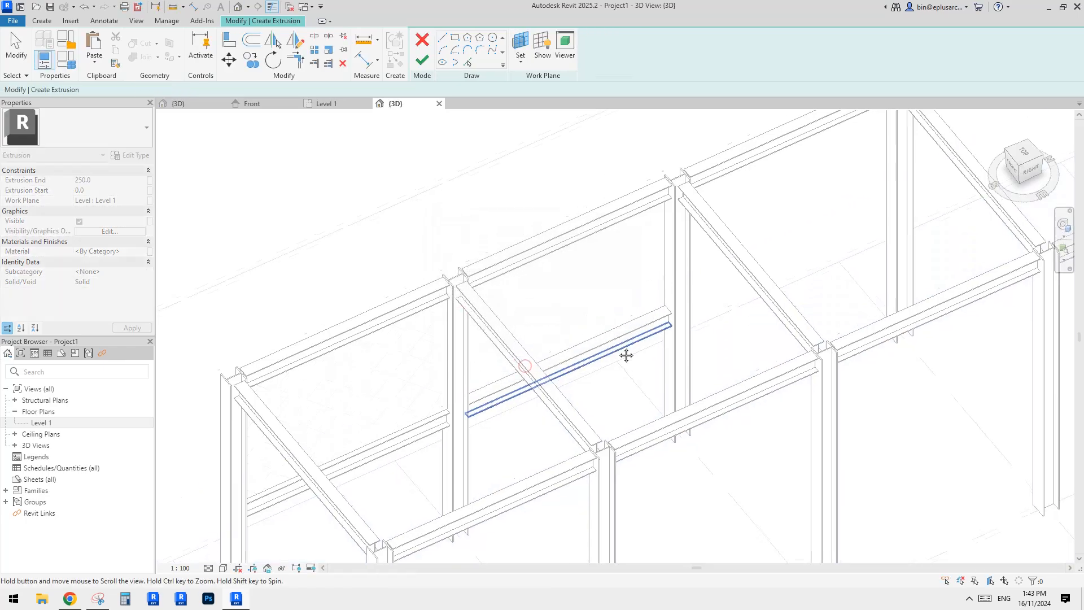
middle_click_drag(627, 355, 673, 343, "shift")
scroll(633, 335, "down", 1)
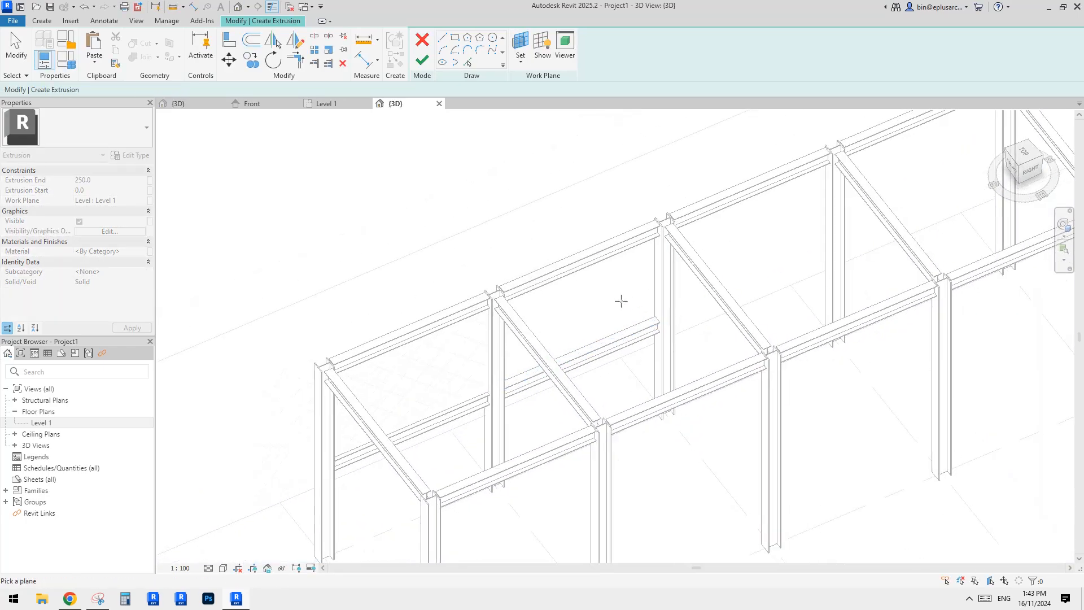
scroll(621, 321, "up", 3)
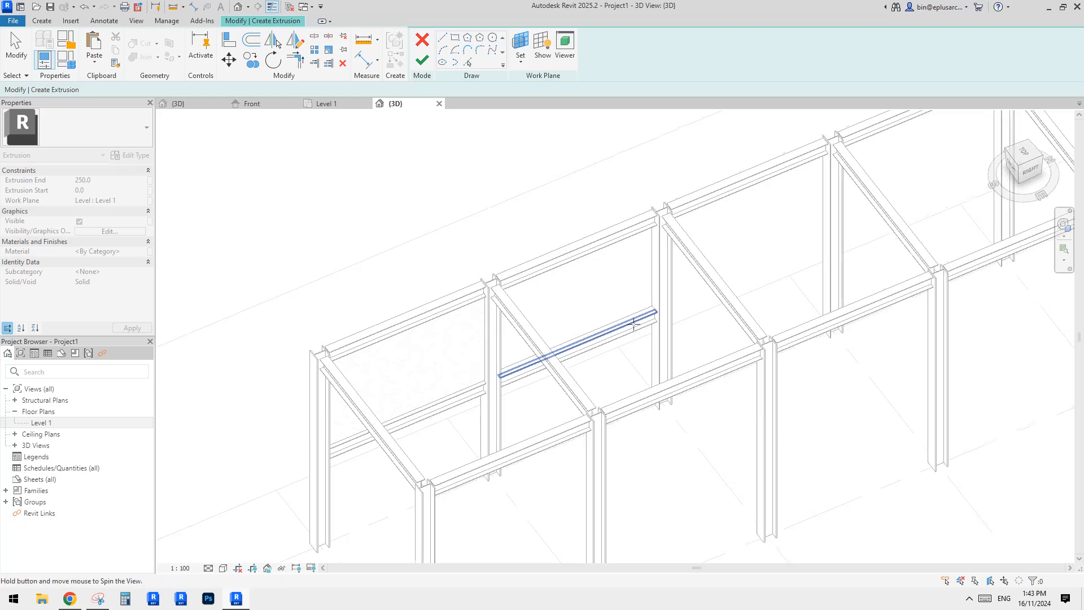
scroll(640, 327, "up", 2)
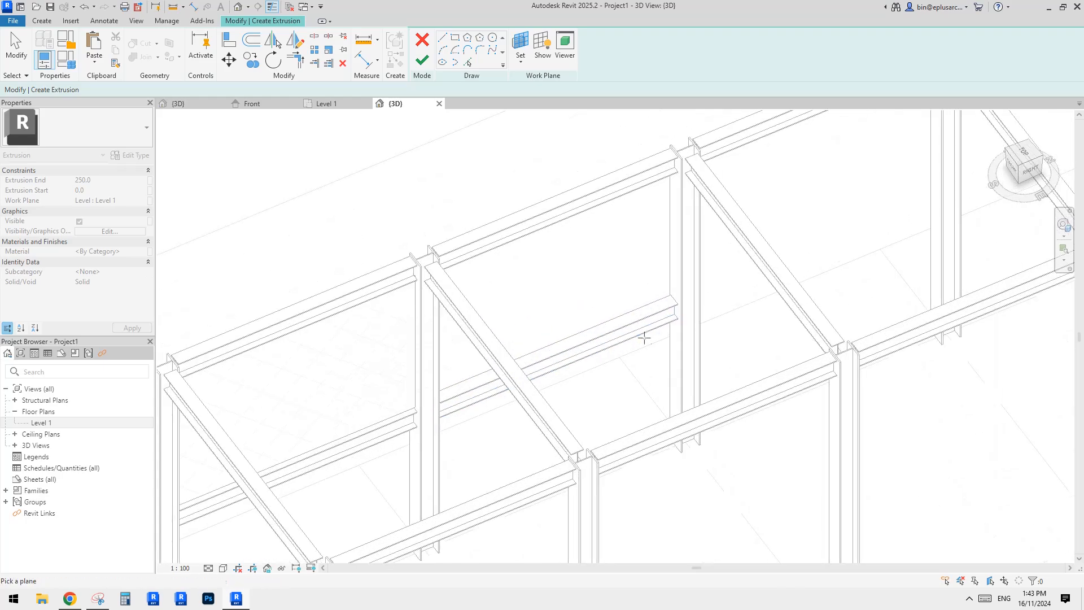
scroll(426, 336, "up", 2)
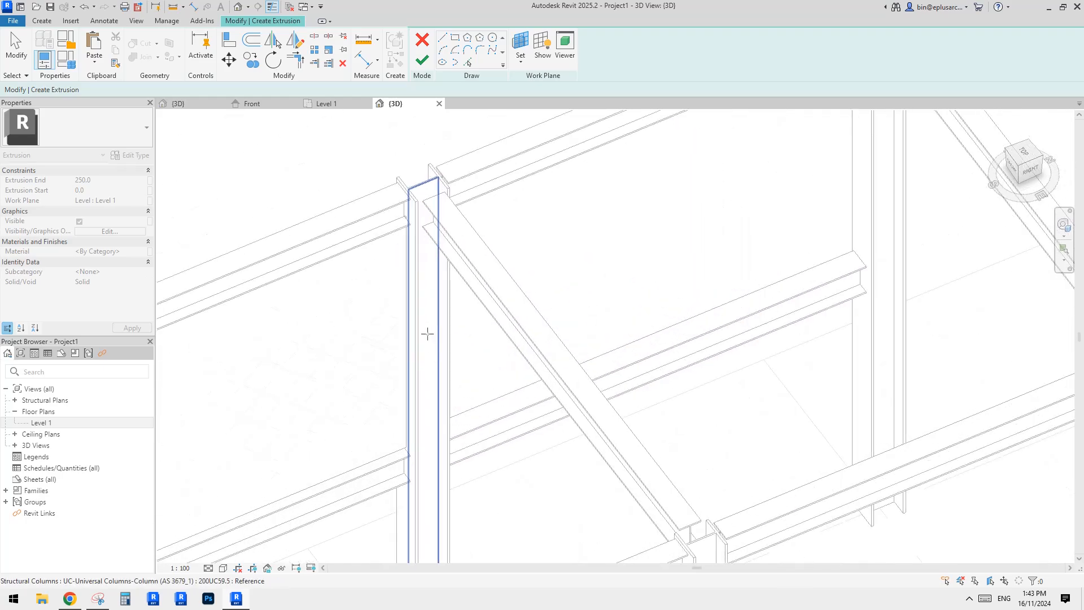
left_click(425, 316)
scroll(435, 277, "down", 4)
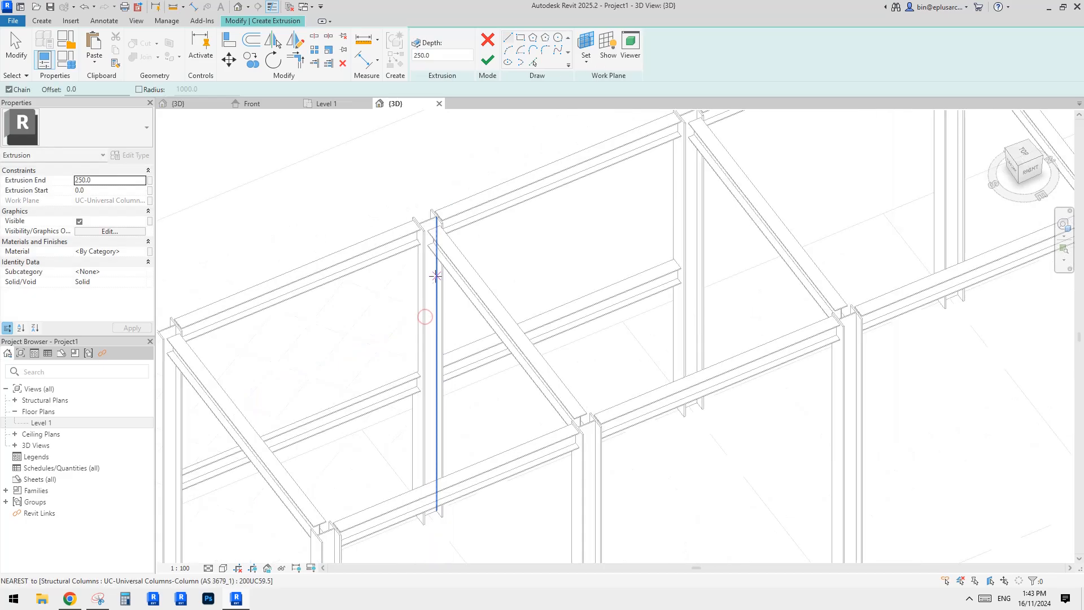
scroll(478, 237, "up", 2)
Sketch the extrusion profile by picking the edges of the surrounding beams and columns of the bay.
left_click(521, 42)
mouse_move(671, 339)
middle_mouse_down("shift")
mouse_move(545, 348)
mouse_move(455, 326)
middle_mouse_up("shift")
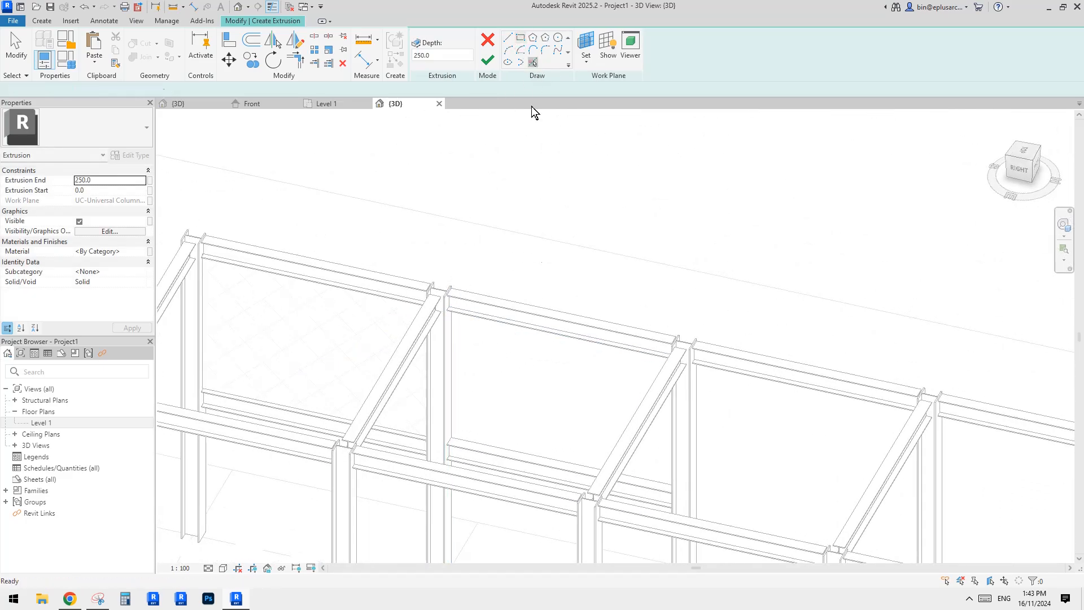
scroll(496, 335, "up", 4)
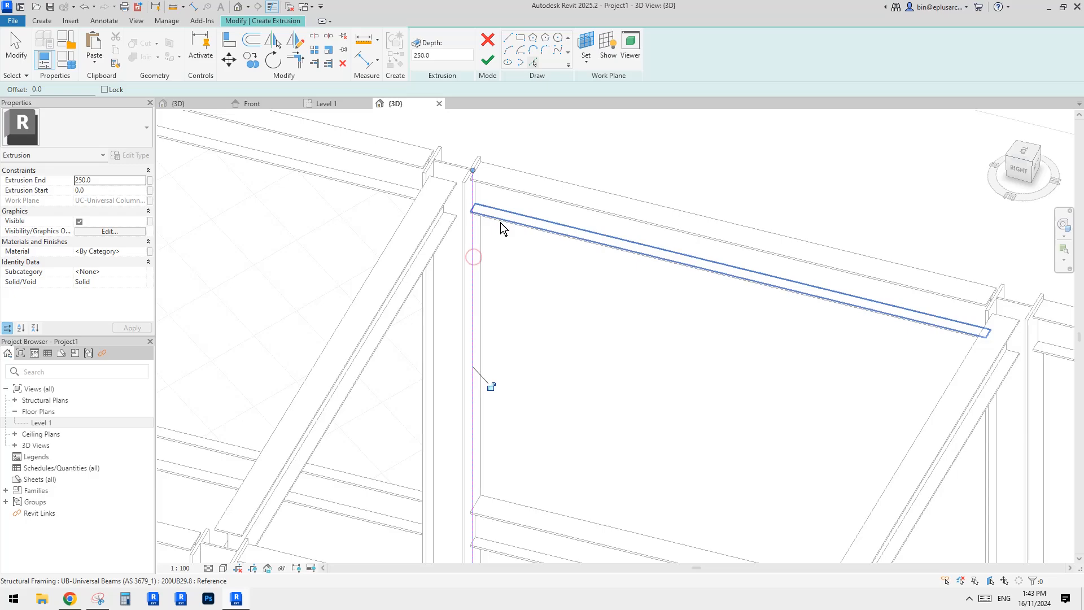
left_click(500, 223)
scroll(501, 237, "down", 2)
mouse_move(511, 333)
middle_mouse_down("shift")
mouse_move(543, 379)
mouse_move(689, 364)
middle_mouse_up("shift")
scroll(512, 384, "up", 2)
left_click(492, 374)
scroll(499, 392, "down", 1)
scroll(857, 273, "up", 1)
left_click(859, 270)
scroll(859, 271, "down", 1)
Trim the picked lines at their corners into a closed rectangular profile.
key("t")
key("r")
left_click(854, 322)
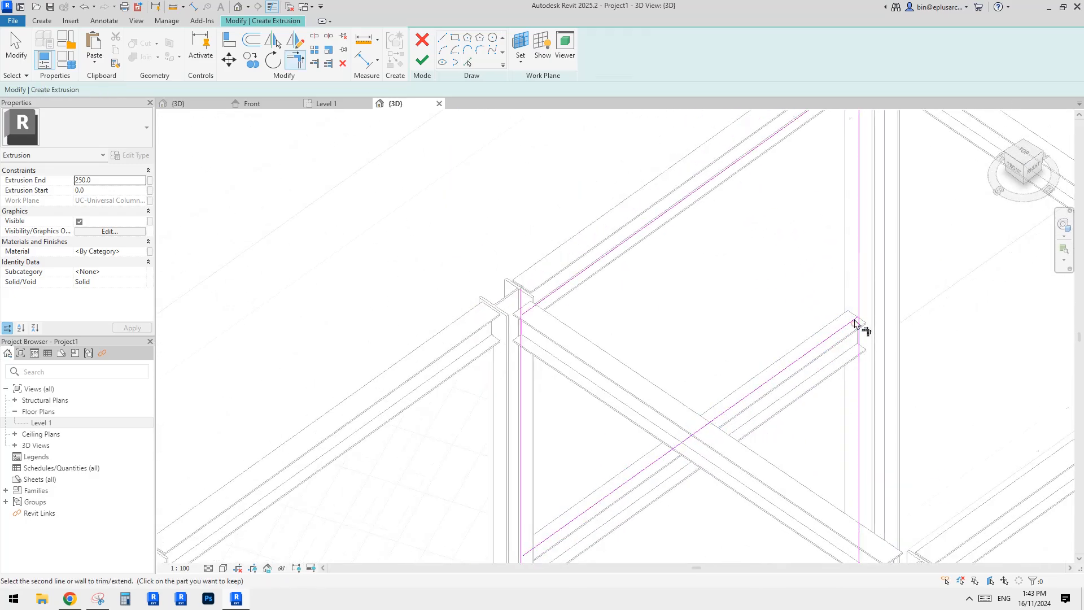
scroll(853, 321, "down", 2)
left_click(734, 229)
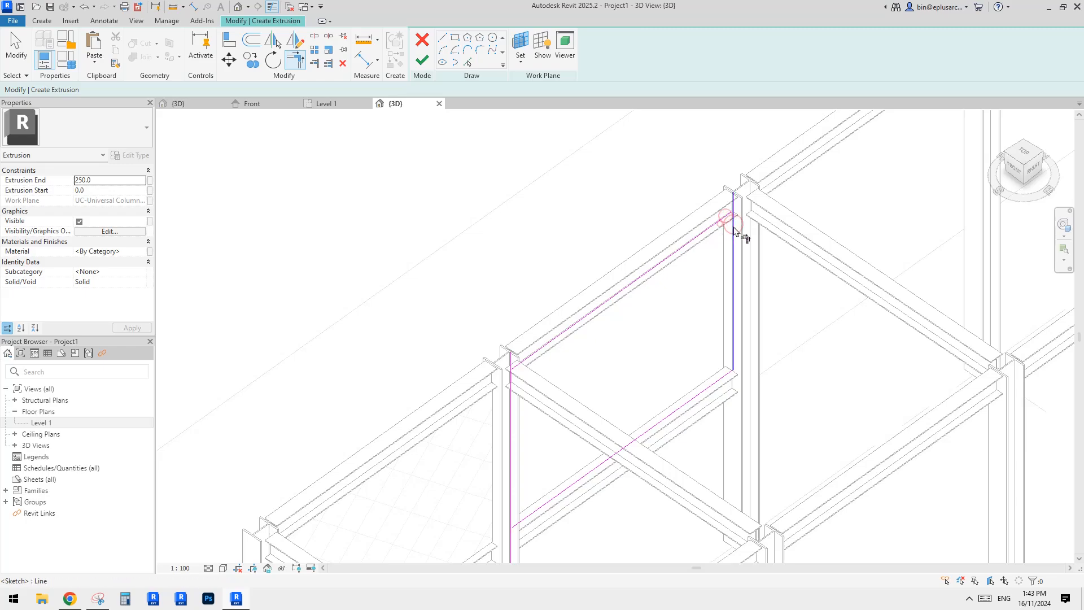
left_click(734, 228)
scroll(725, 269, "down", 1)
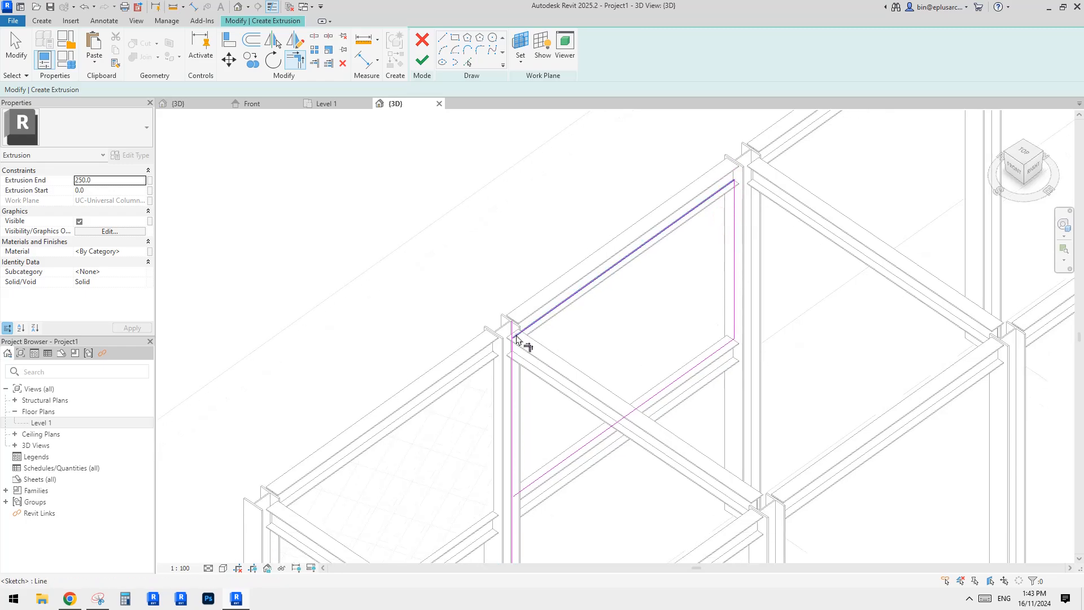
left_click(512, 333)
left_click(512, 348)
left_click(519, 325)
left_click(512, 346)
left_click(513, 363)
left_click(559, 461)
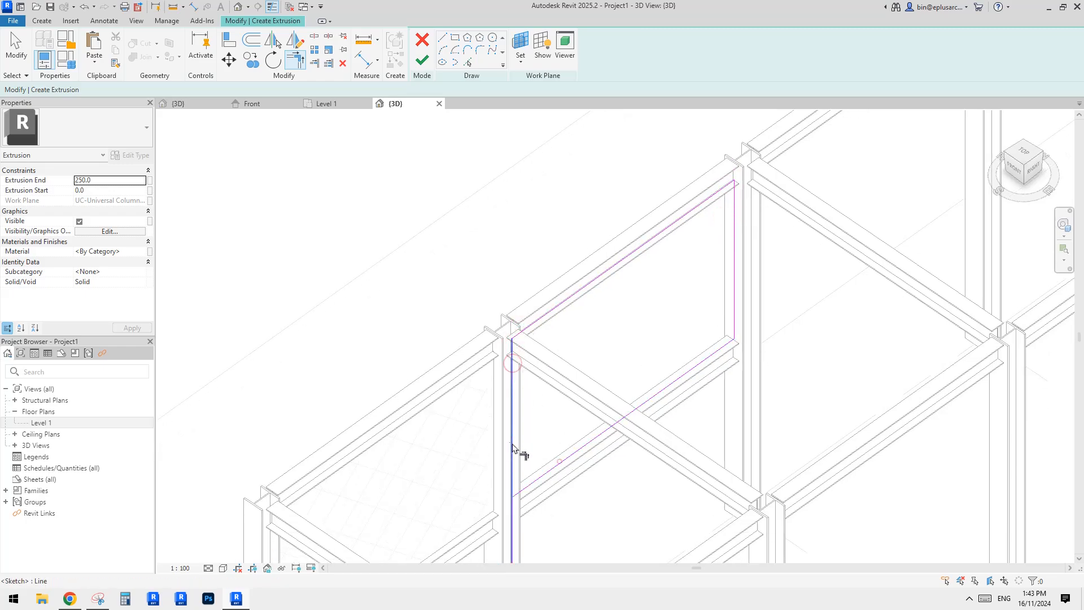
left_click(514, 443)
mouse_move(513, 443)
middle_mouse_down("shift")
mouse_move(522, 435)
mouse_move(443, 373)
middle_mouse_up("shift")
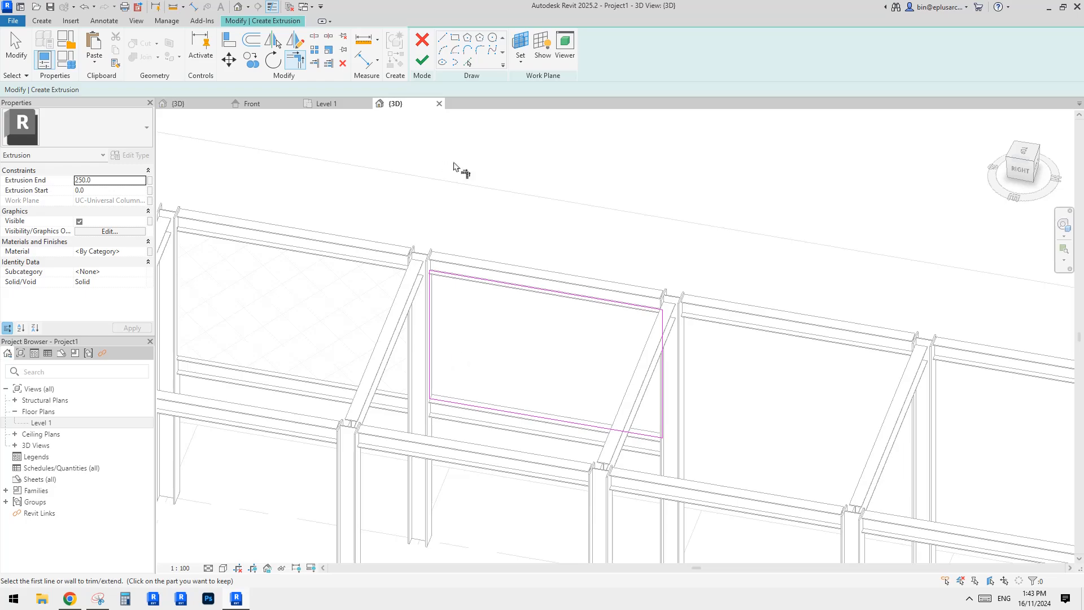
Set the extrusion end to 10 and its material to perf., then finish the extrusion sketch.
left_click(112, 180)
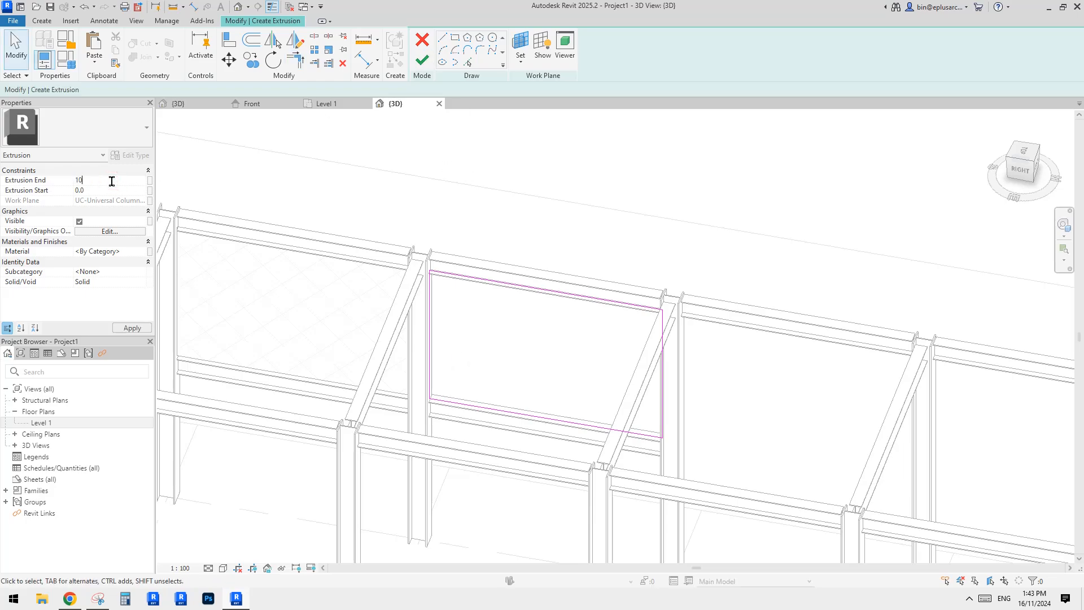
key("Return")
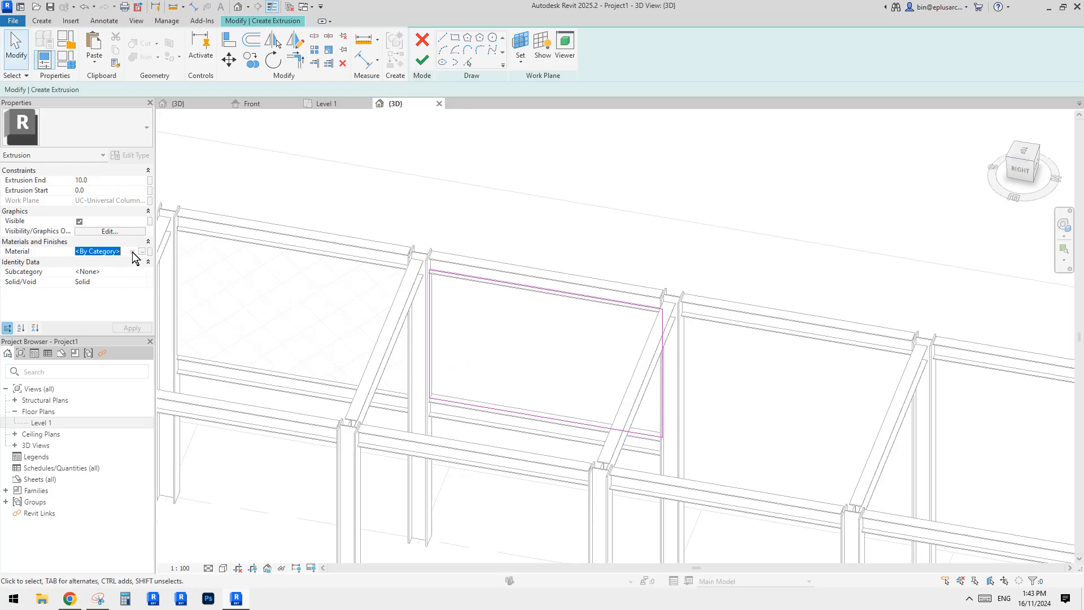
type("perf.")
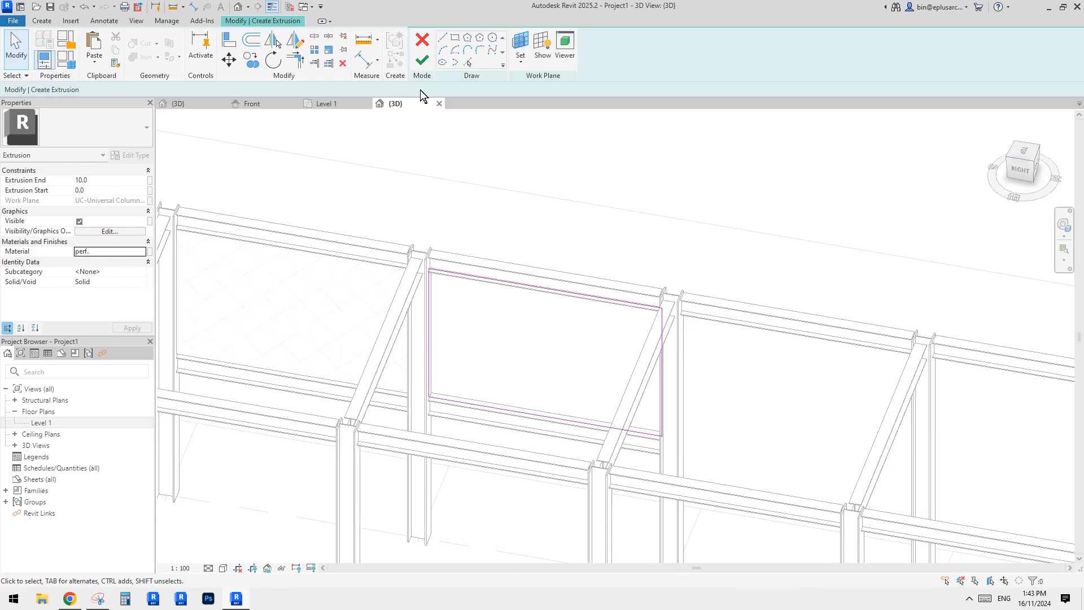
left_click(425, 58)
Finish the in-place mesh panel model.
scroll(494, 244, "down", 1)
middle_click_drag(495, 244, 558, 242, "shift")
left_click(553, 148)
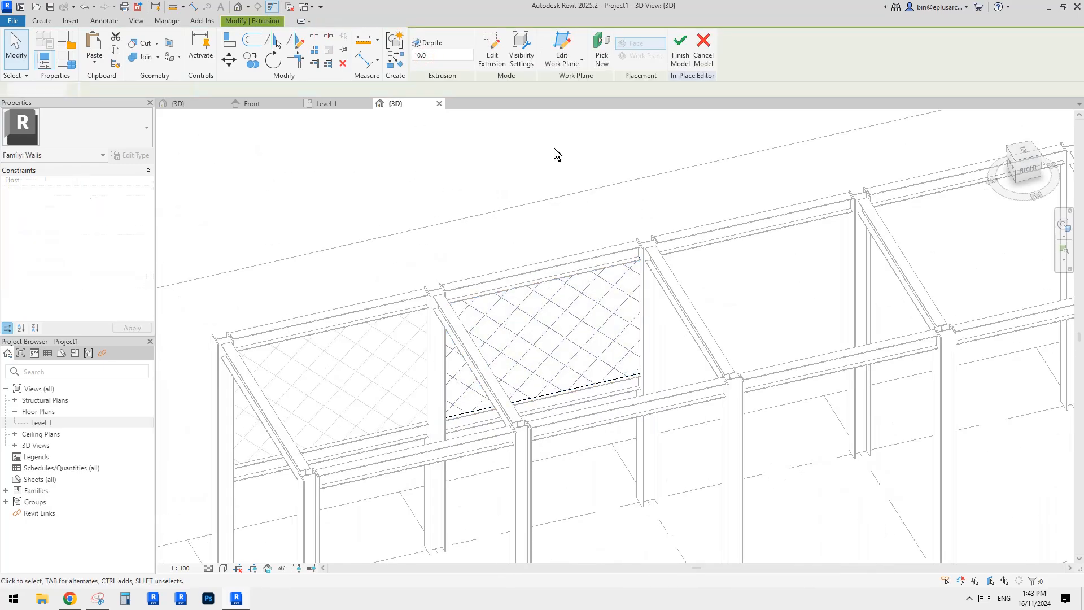
left_click(421, 51)
middle_click_drag(524, 196, 455, 322, "shift")
left_click(525, 327)
left_click(453, 331)
key("Escape")
left_click(470, 323)
left_click(489, 323)
middle_click_drag(642, 340, 587, 322, "shift")
key("Escape")
scroll(555, 283, "down", 2)
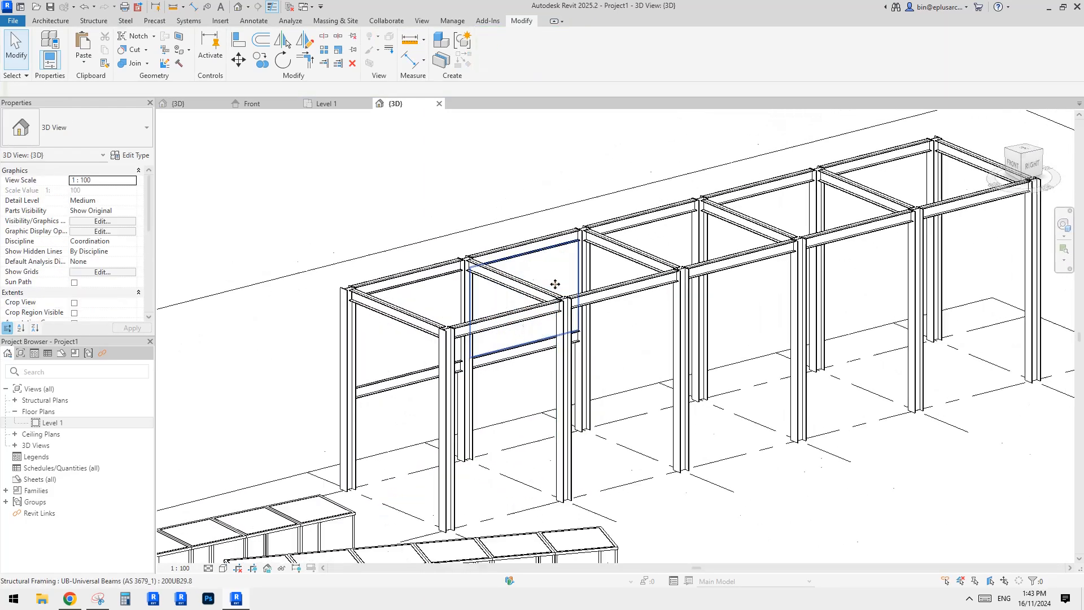
Switch to the browser to view the shading structure reference photo, then return to Revit.
middle_click_drag(555, 284, 508, 371, "shift")
middle_click_drag(812, 198, 740, 242, "shift")
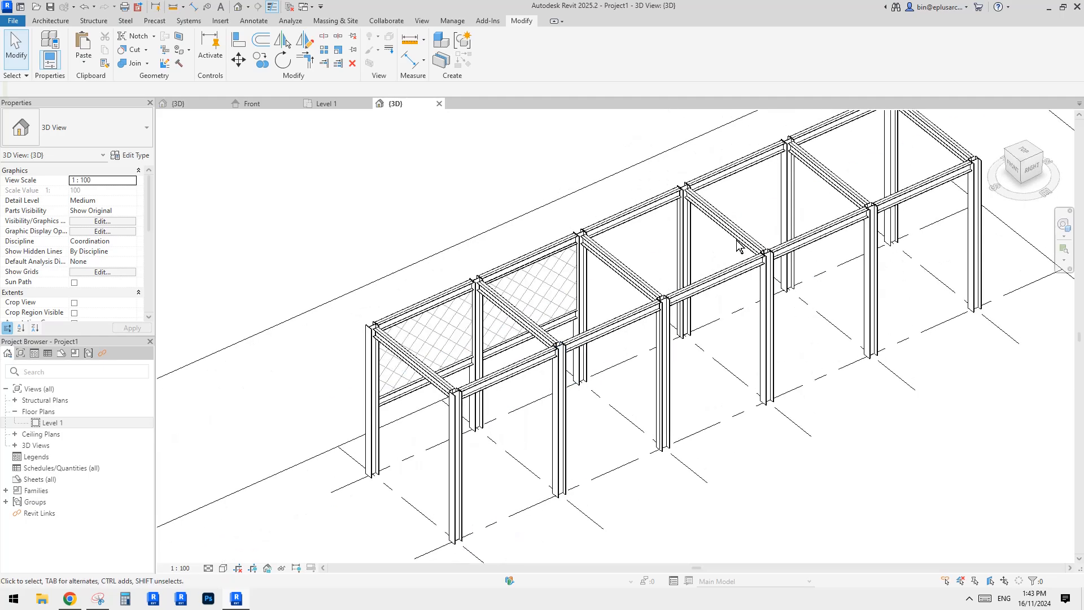
middle_click_drag(790, 317, 674, 350, "shift")
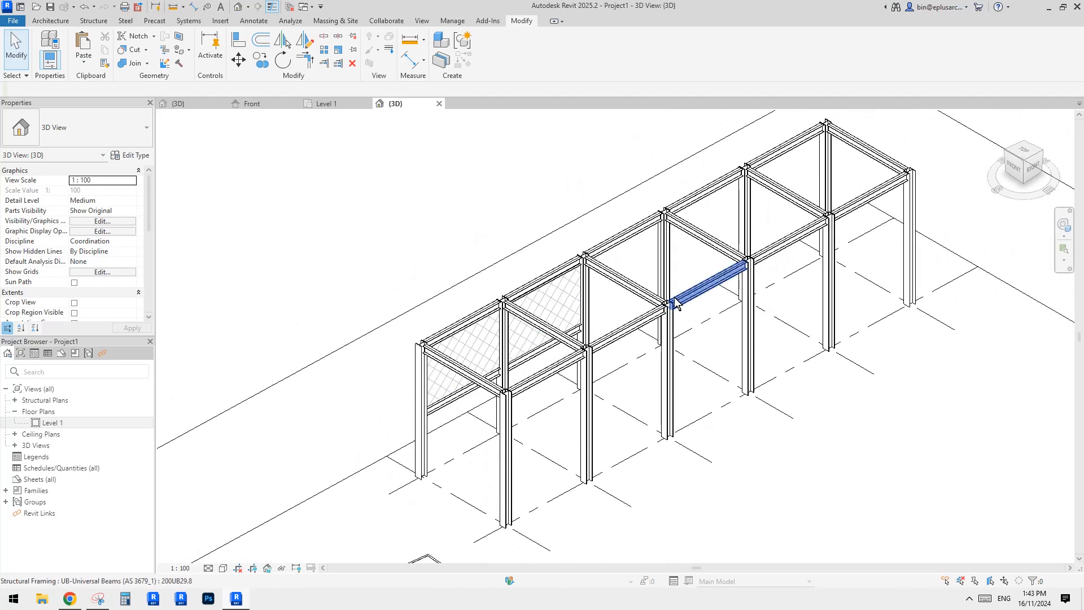
middle_click_drag(706, 302, 497, 391, "shift")
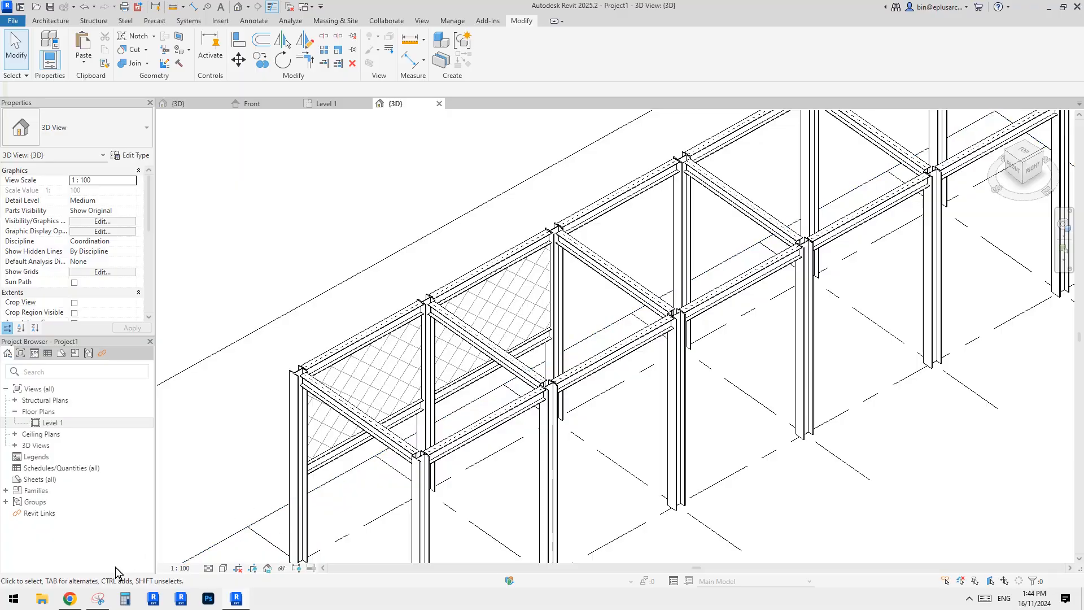
left_click(69, 598)
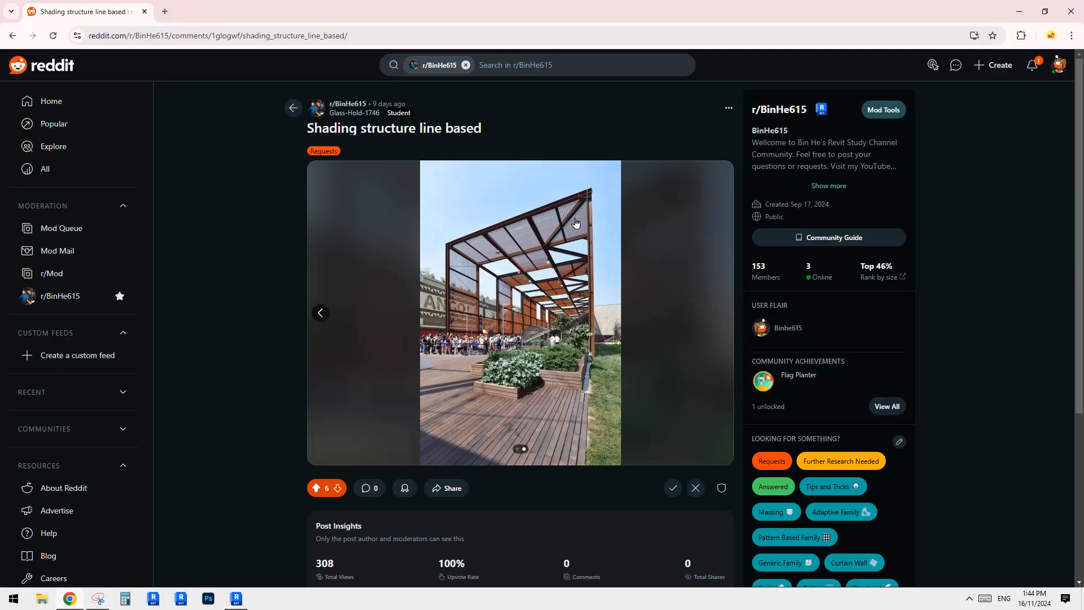
left_click(236, 597)
Place two 200UB29.8 beams forming an inclined rafter from a column top up to an apex and down to the next column top.
middle_click_drag(543, 400, 492, 420, "shift")
left_click(554, 349)
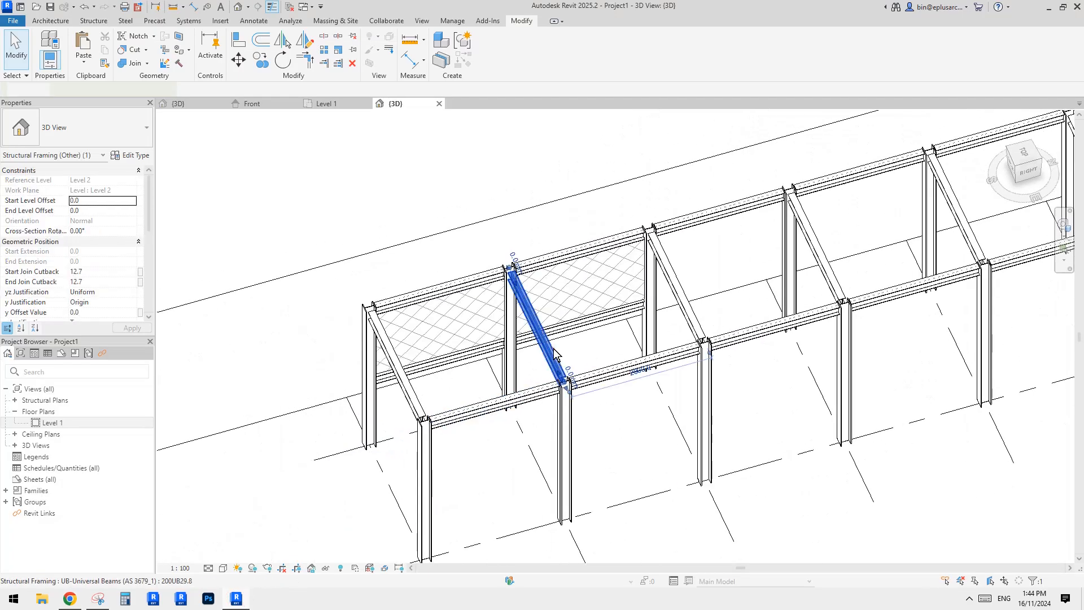
middle_click_drag(553, 349, 640, 386, "shift")
key("s")
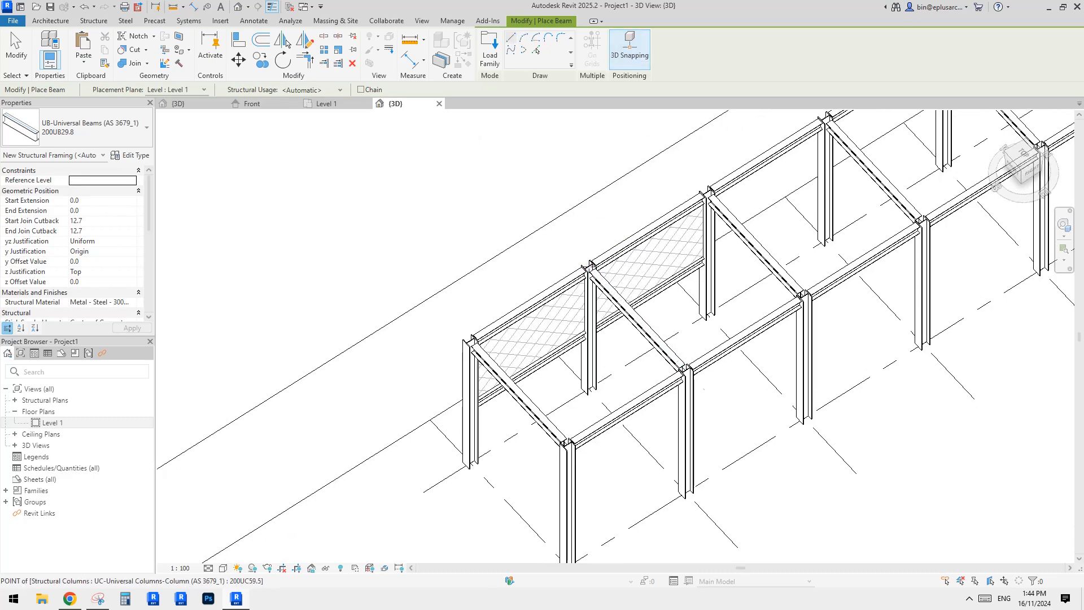
left_click(566, 443)
left_click(586, 269)
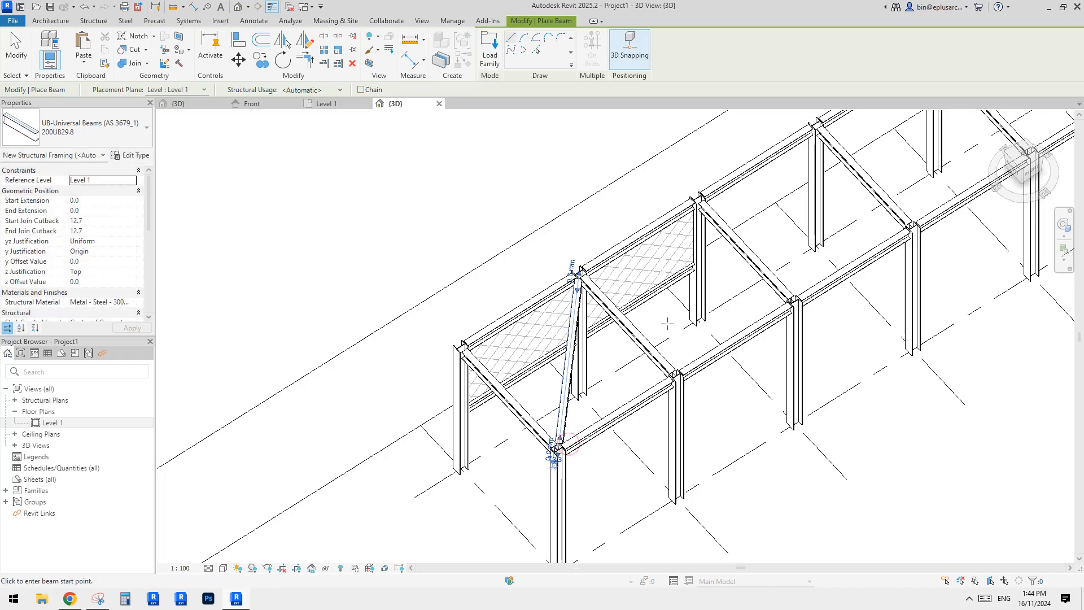
left_click(580, 272)
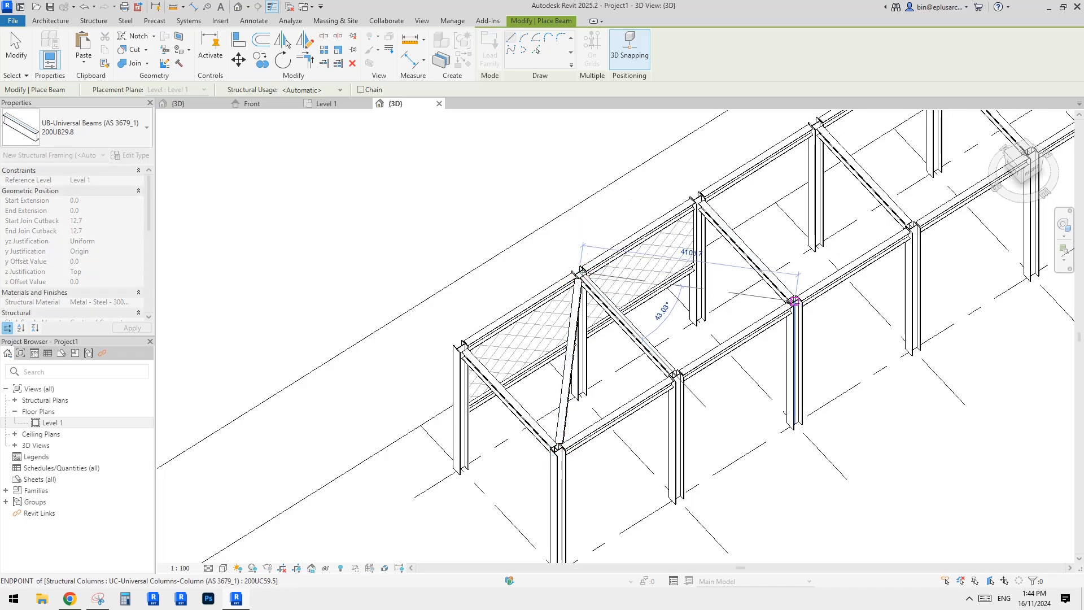
left_click(794, 301)
key("Escape")
key("Escape")
middle_click_drag(798, 300, 653, 303, "shift")
left_click(688, 247)
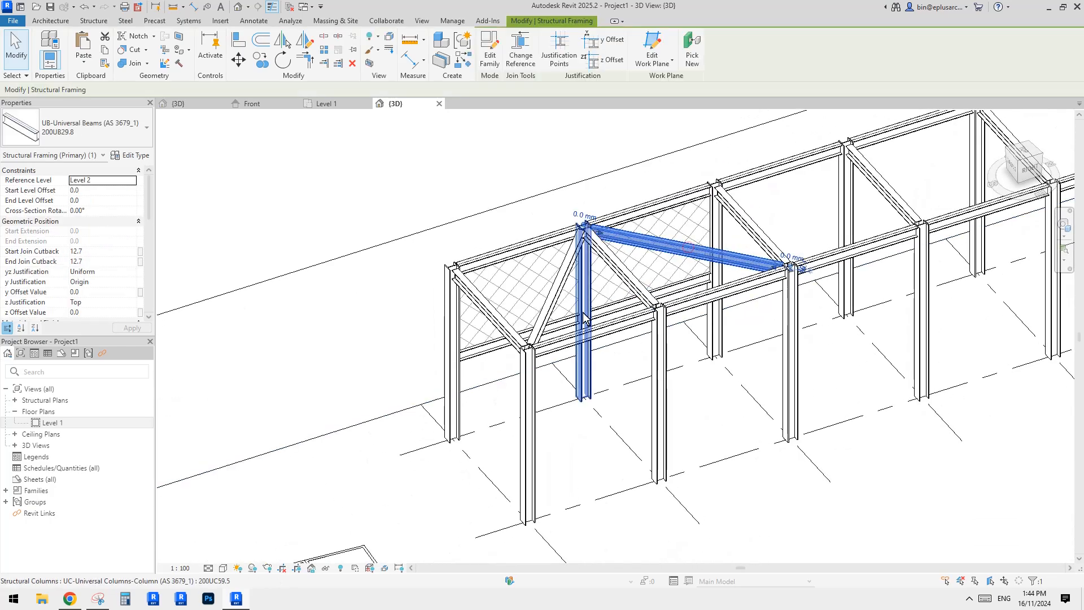
Set the selected inclined rafter beam's start level offset to 2000.
middle_click_drag(581, 323, 536, 367, "shift")
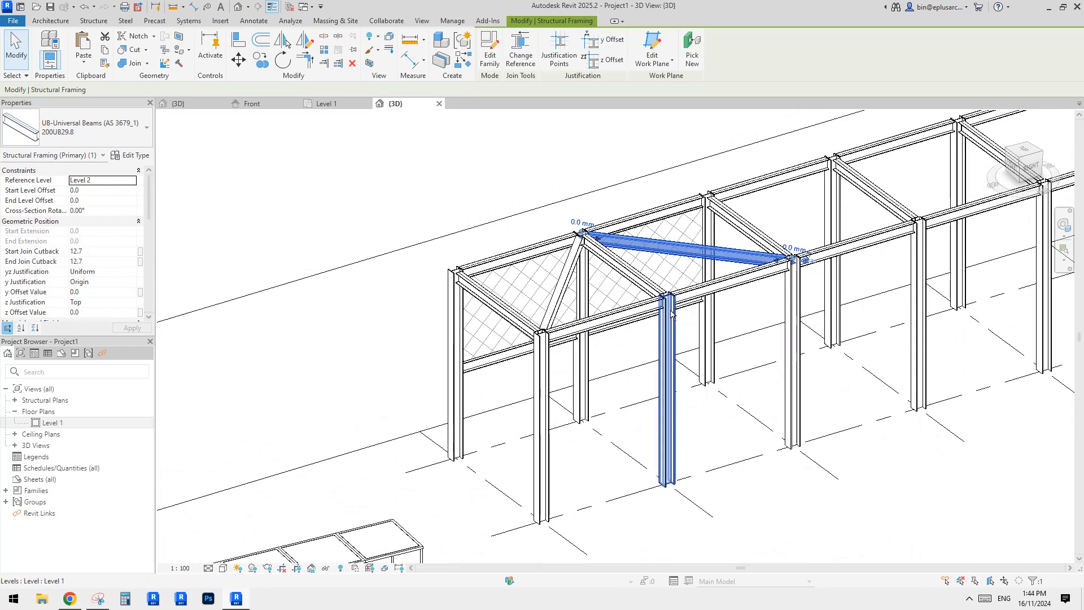
left_click(129, 181)
left_click(106, 192)
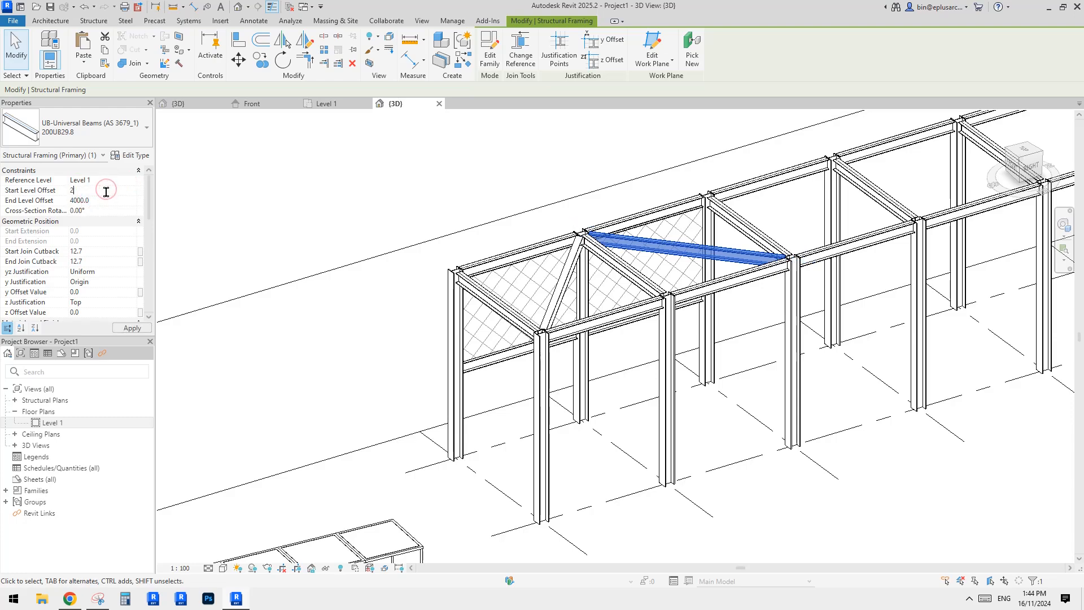
type("2000")
left_click(876, 363)
middle_click_drag(875, 363, 786, 351, "shift")
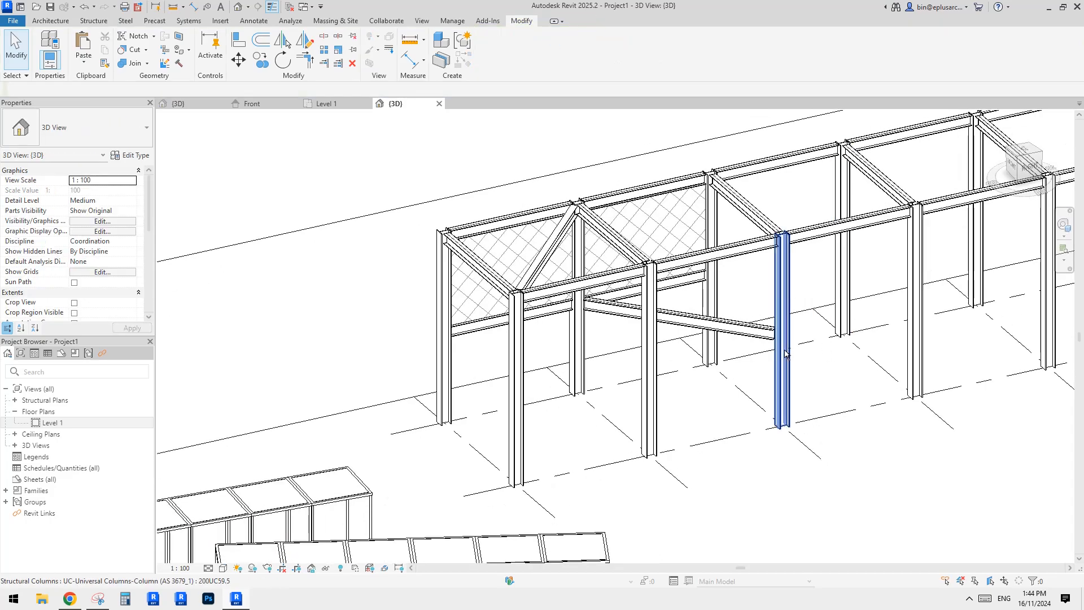
Switch to the browser to compare the shading structure reference photos, then return to Revit.
middle_click_drag(737, 326, 624, 297, "shift")
left_click(70, 600)
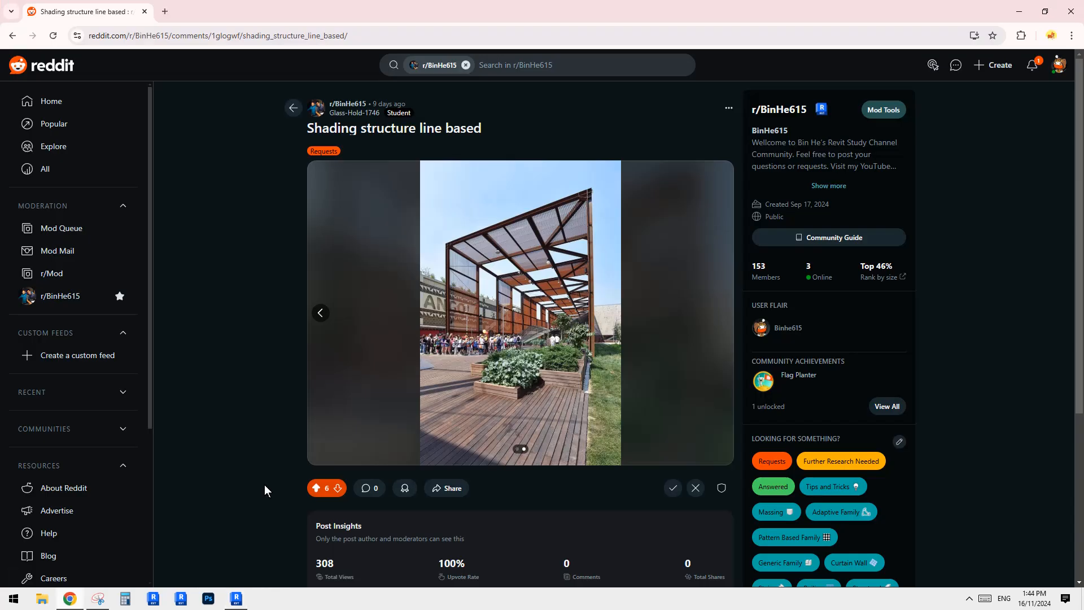
left_click(319, 313)
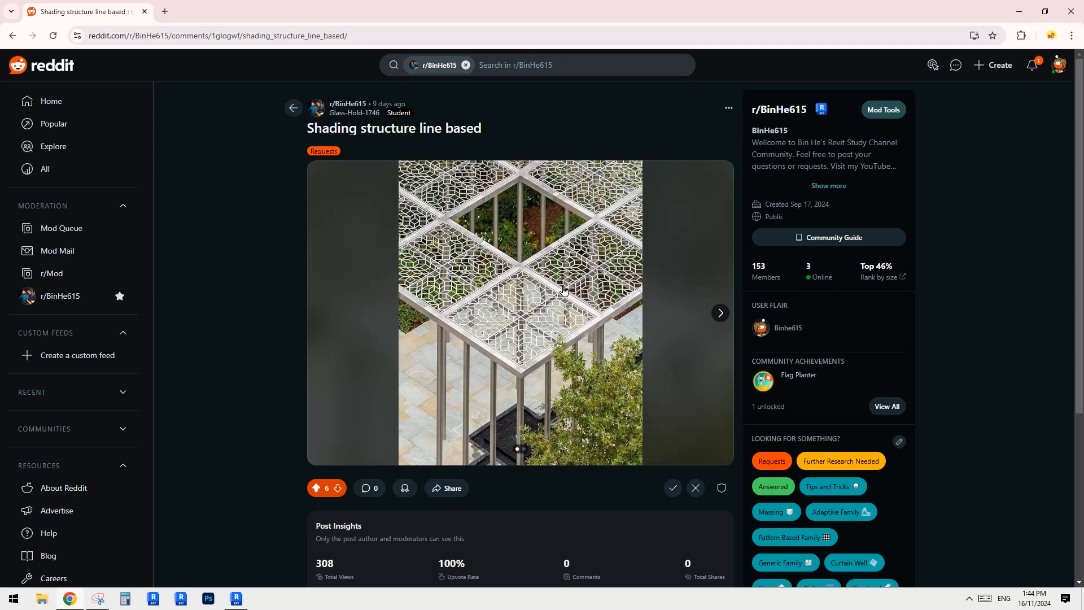
left_click(721, 313)
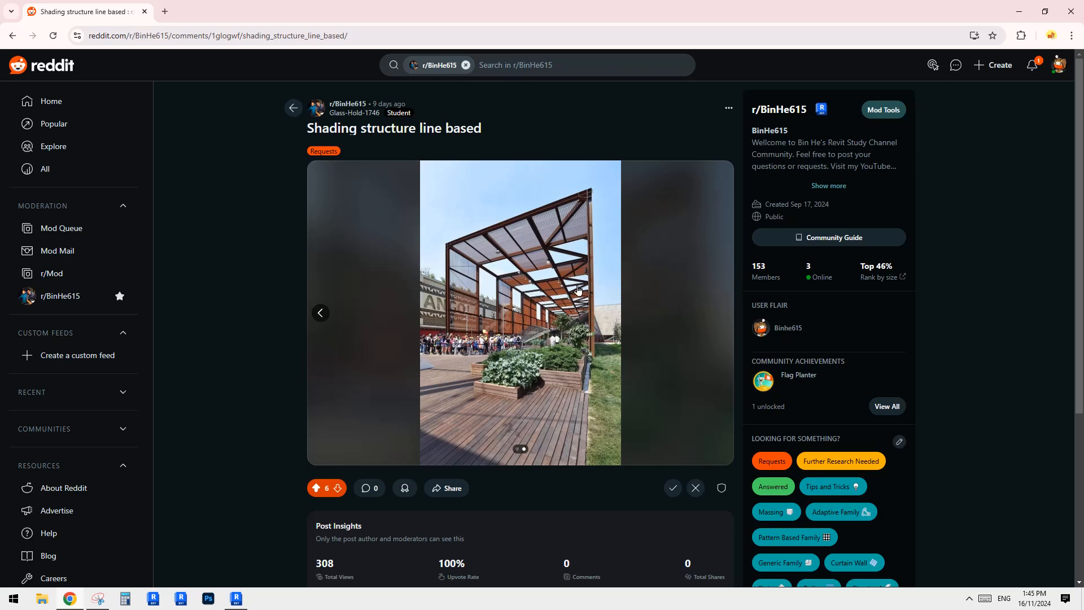
left_click(243, 603)
Switch back to the browser's shading structure reference photo.
middle_click_drag(536, 372, 578, 366, "shift")
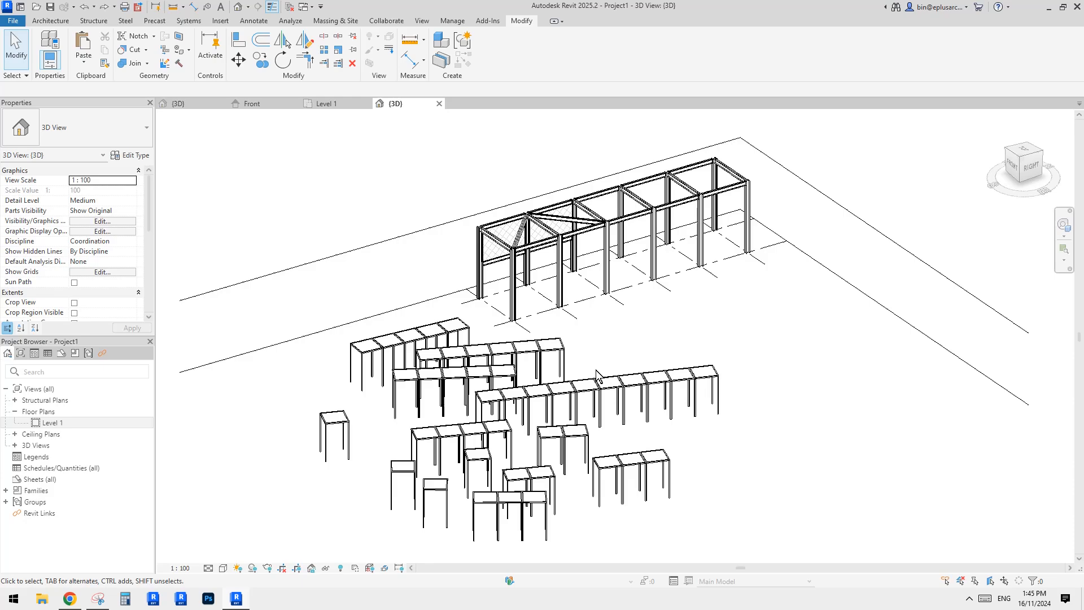
left_click(836, 271)
key("Escape")
middle_click_drag(835, 267, 237, 517, "shift")
left_click(69, 599)
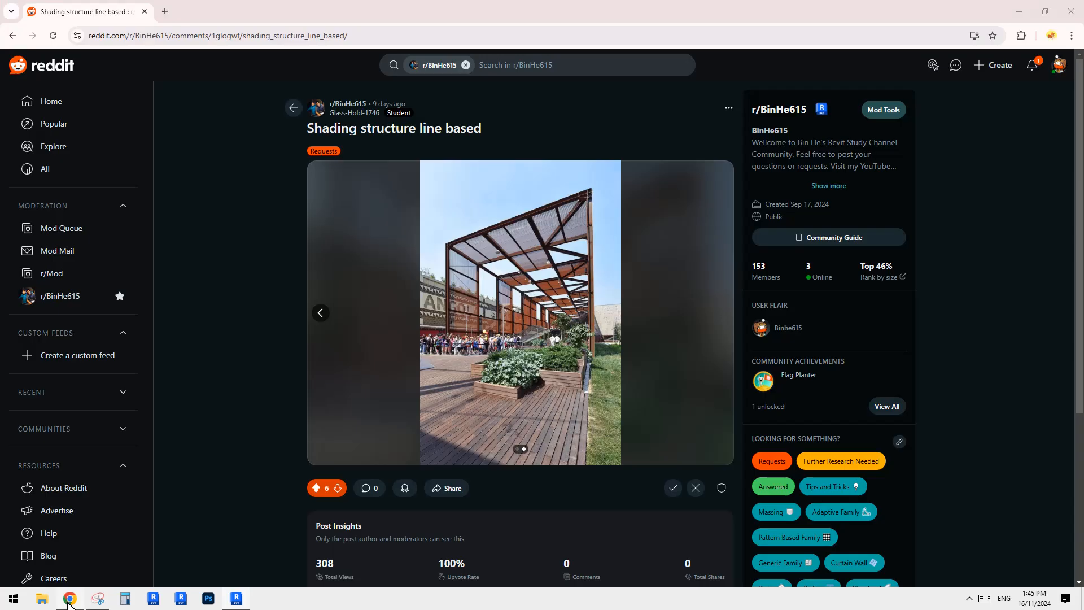